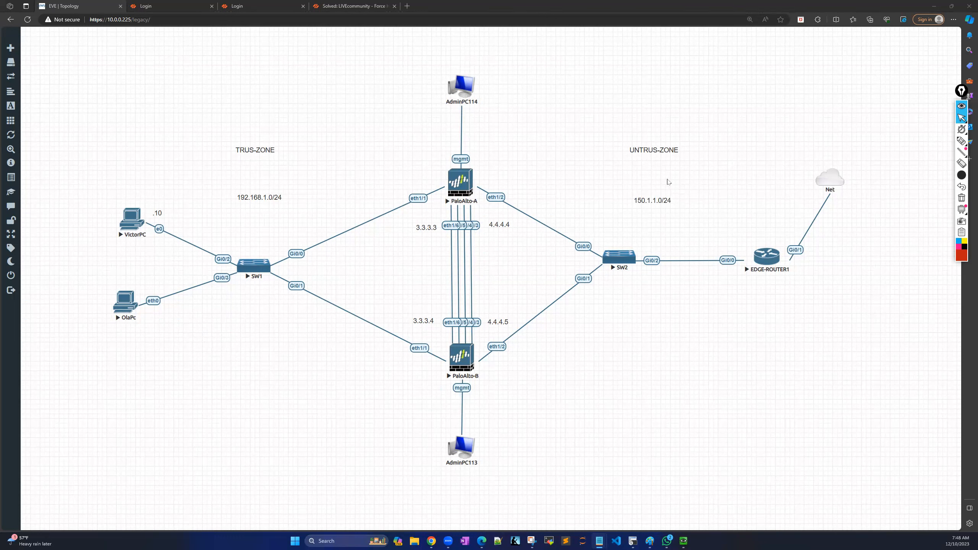
Nudge the UNTRUS-ZONE label down, VictorPC left and OlaPc down on the EVE-NG canvas.
left_click_drag(659, 152, 663, 153)
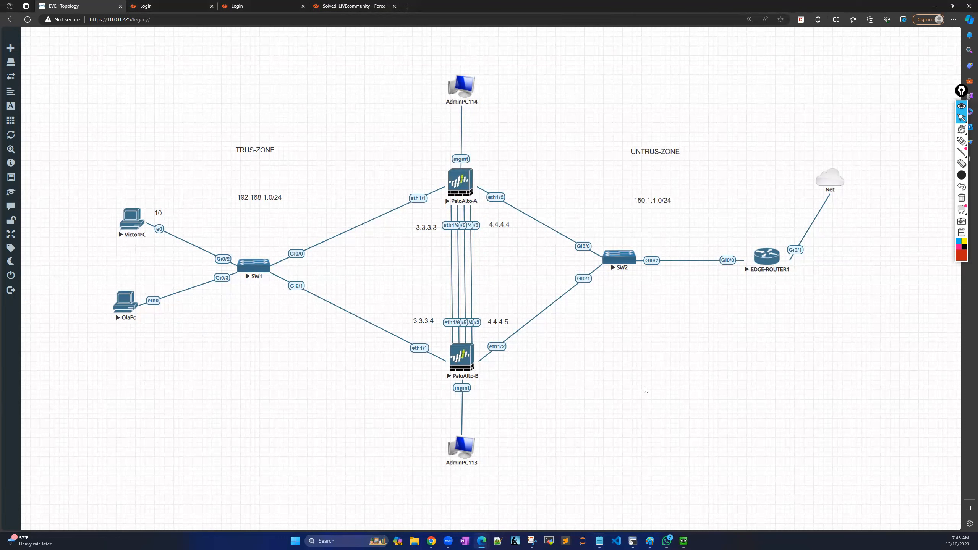
mouse_move(258, 275)
left_click_drag(131, 222, 127, 222)
left_click_drag(125, 296, 126, 301)
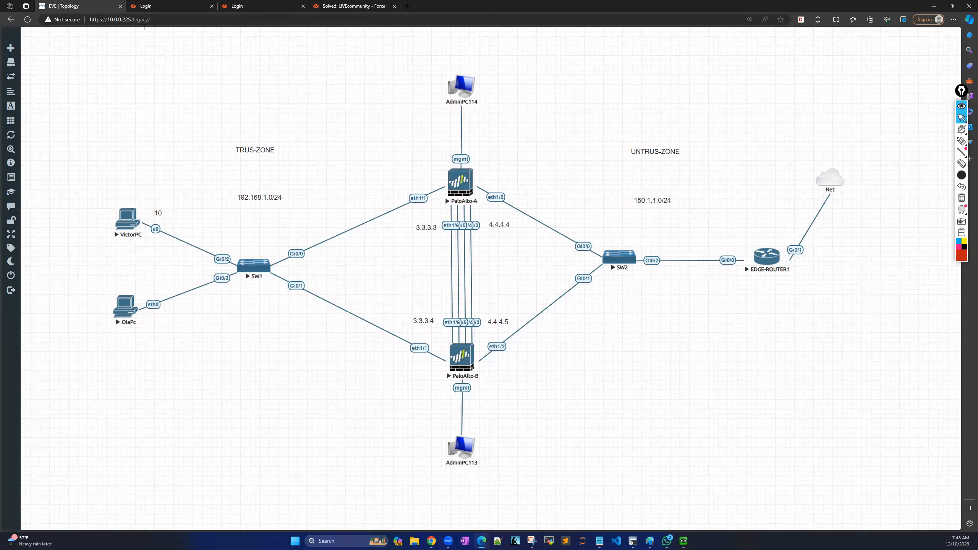
Log in to the 10.0.0.17 firewall with the admin username and account password.
left_click(170, 7)
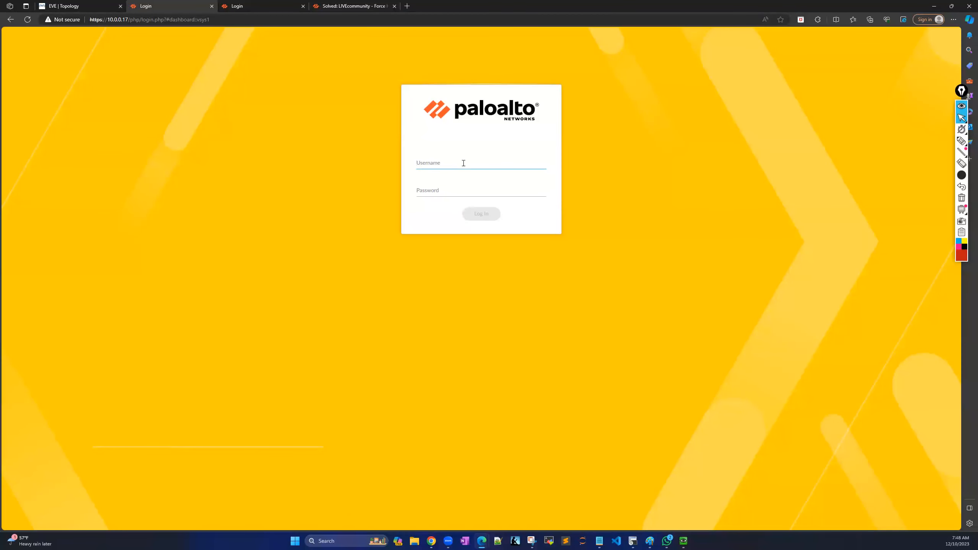
key("Tab")
key("Caps_Lock")
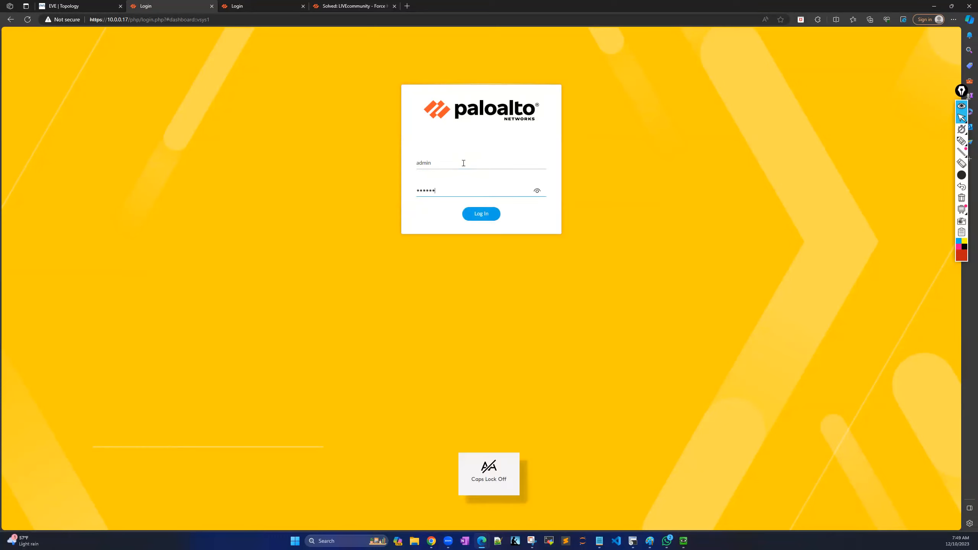
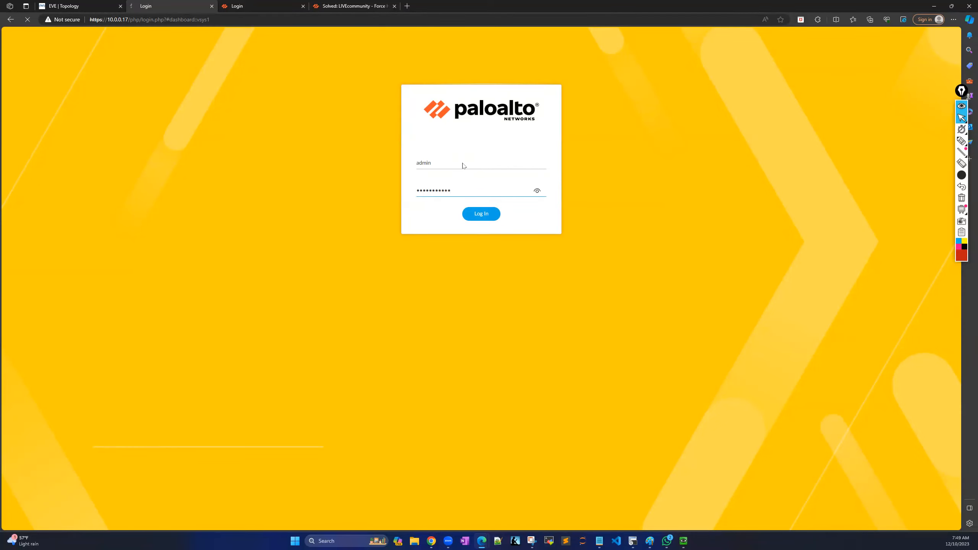
left_click(486, 221)
Log in to the 10.0.0.19 firewall with the admin credentials, then check the 10.0.0.17 session.
left_click(254, 7)
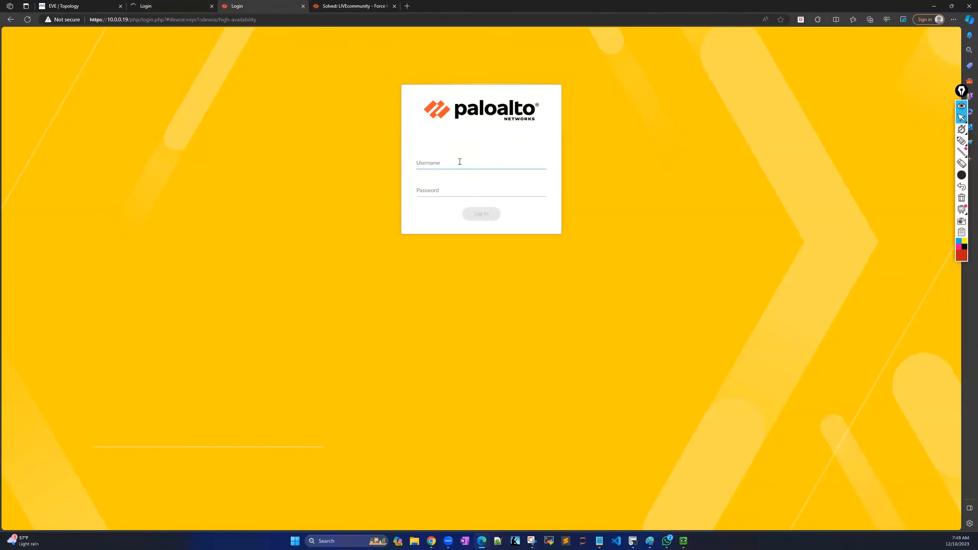
type("admin")
key("Tab")
type("•")
key("Caps_Lock")
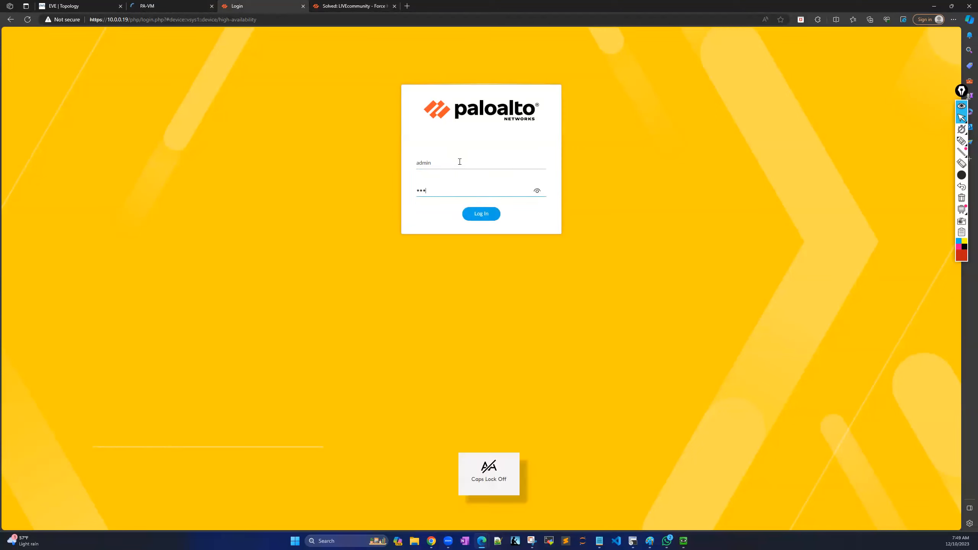
type("•••••••")
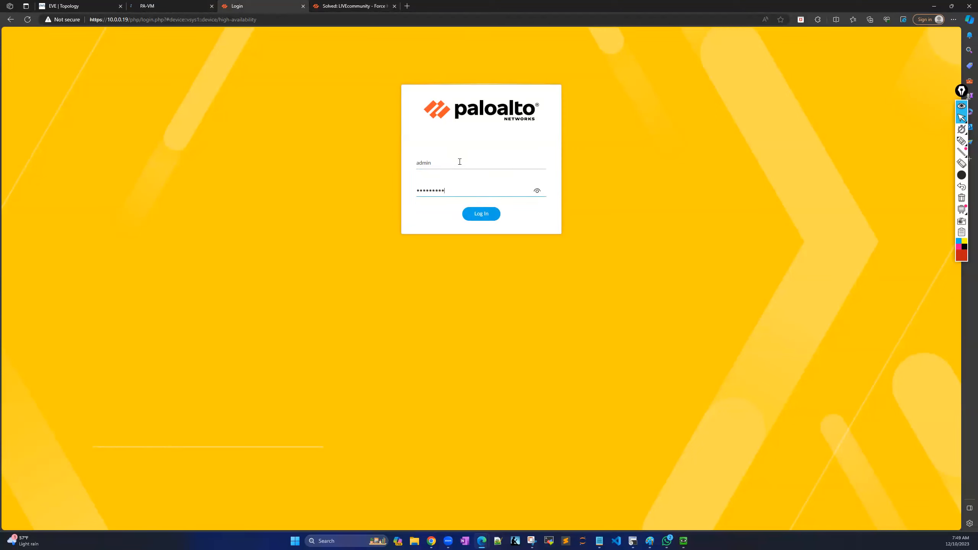
left_click(472, 214)
left_click(171, 8)
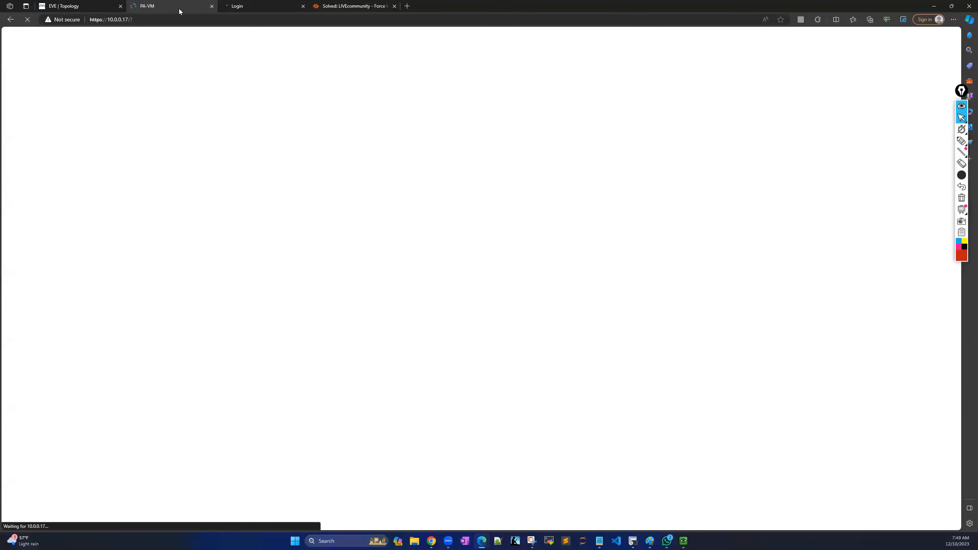
Switch back to the EVE | Topology tab showing the lab diagram.
left_click(83, 7)
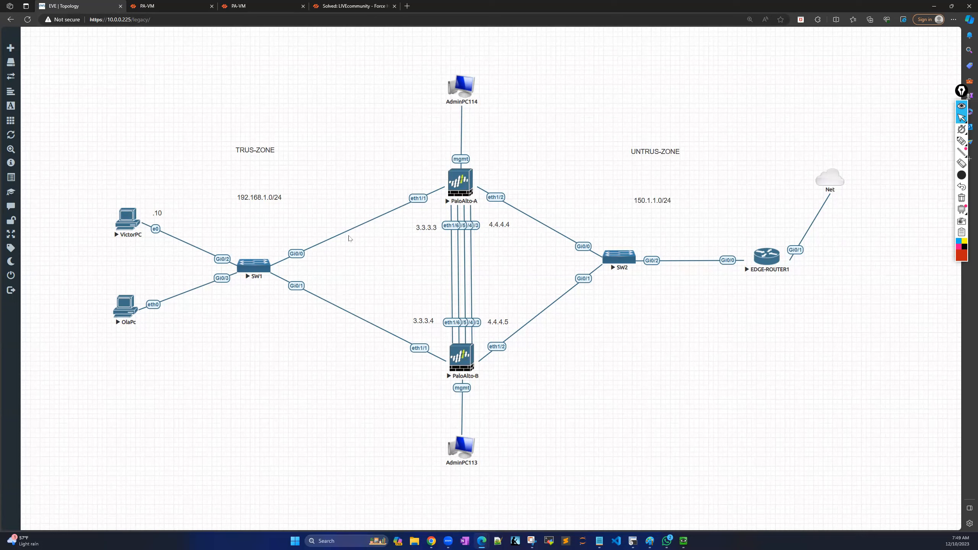
On the 10.0.0.17 firewall, close the Welcome dialog and choose Remind Me Later for telemetry.
left_click(174, 6)
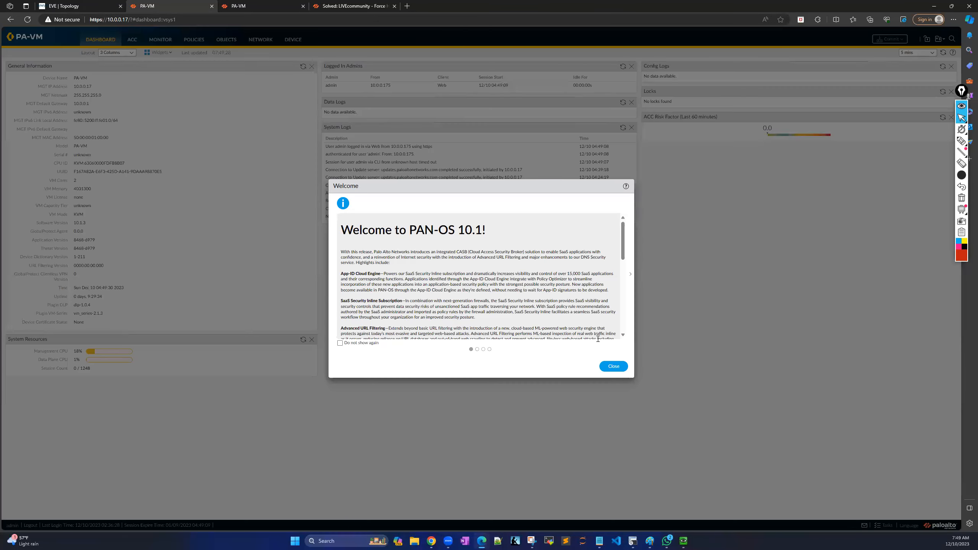
left_click(613, 365)
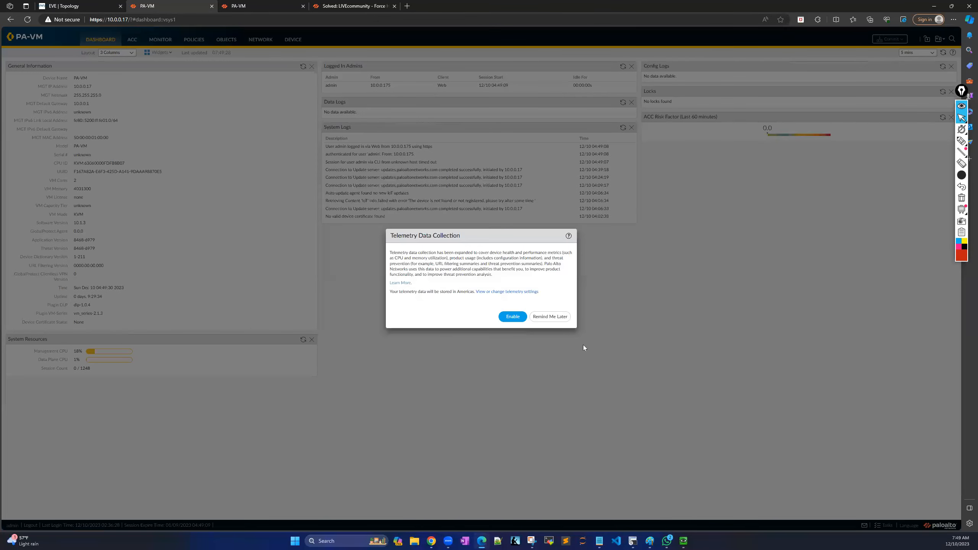
left_click(535, 317)
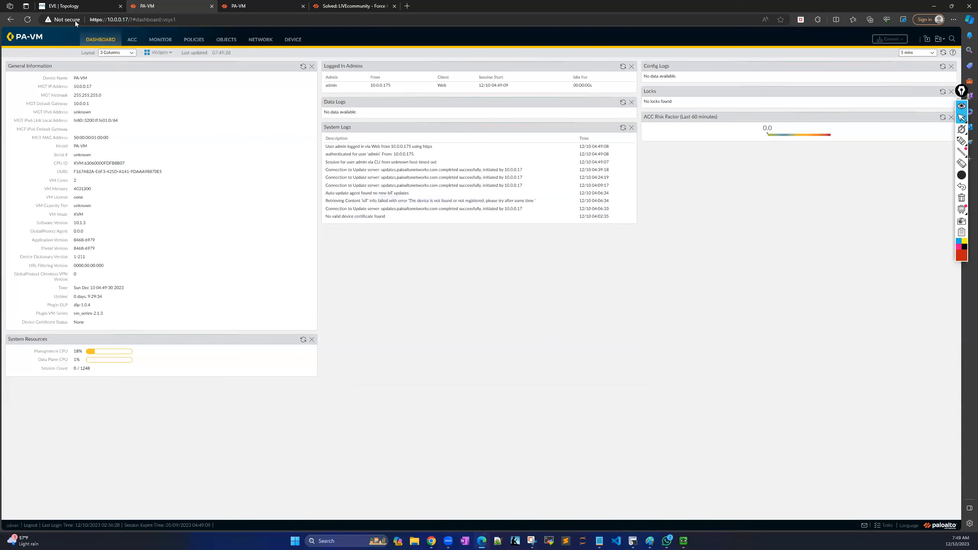
left_click(71, 5)
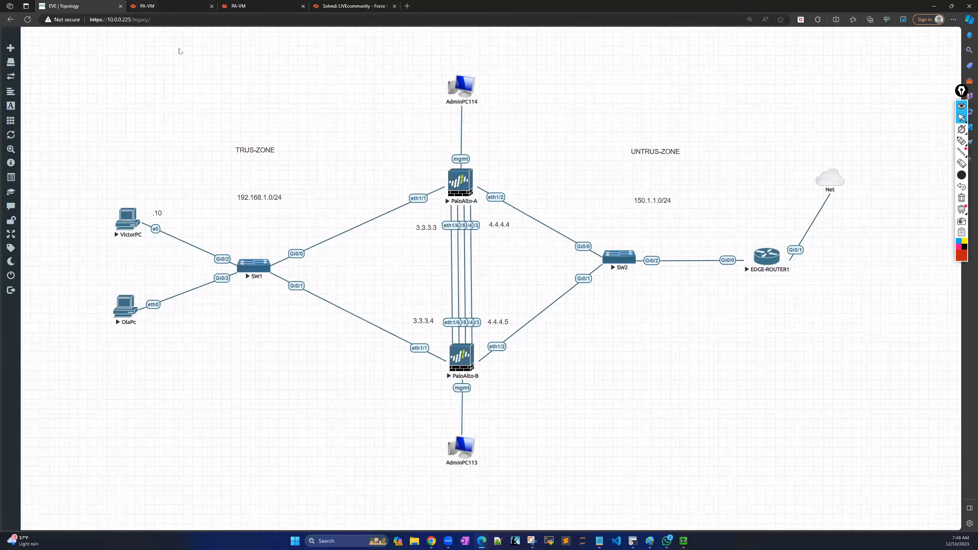
left_click(173, 6)
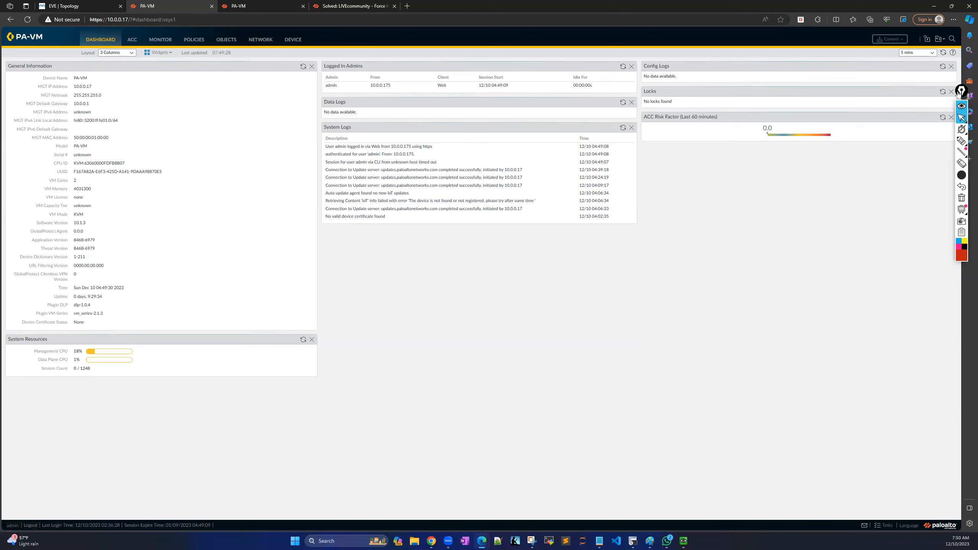
Mark the Software Version label and its 10.1.3 value in red with the screen annotation tool.
left_click_drag(962, 91, 940, 168)
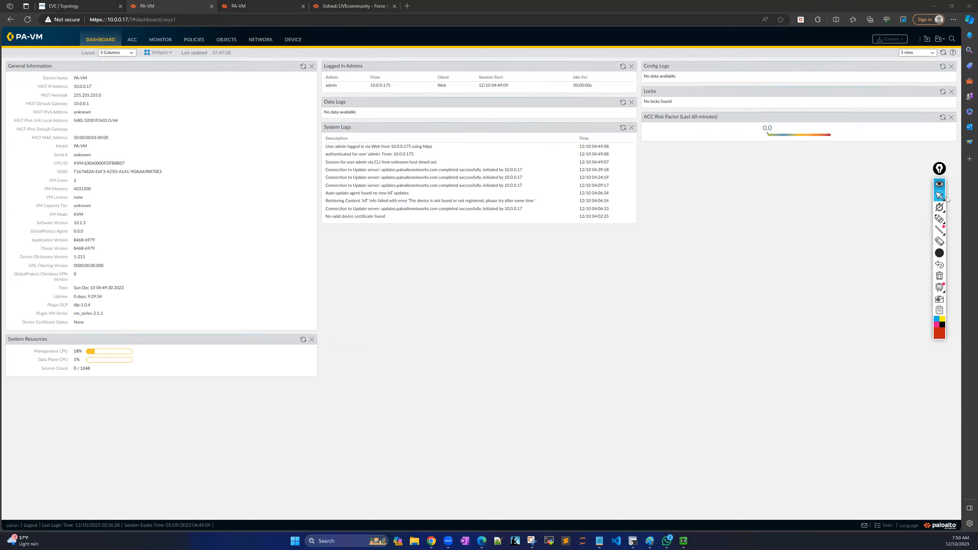
left_click(940, 219)
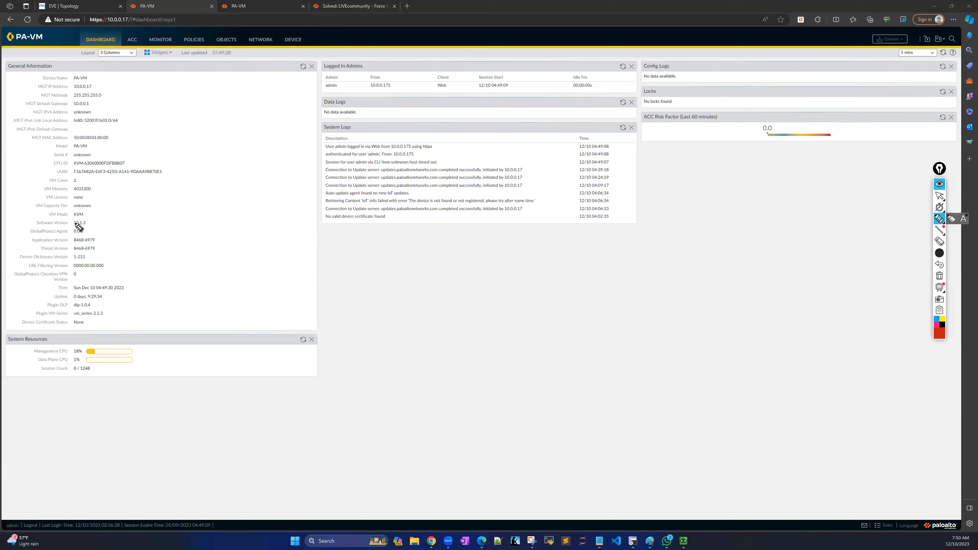
left_click(23, 222)
left_click_drag(24, 222, 38, 221)
left_click_drag(91, 224, 106, 224)
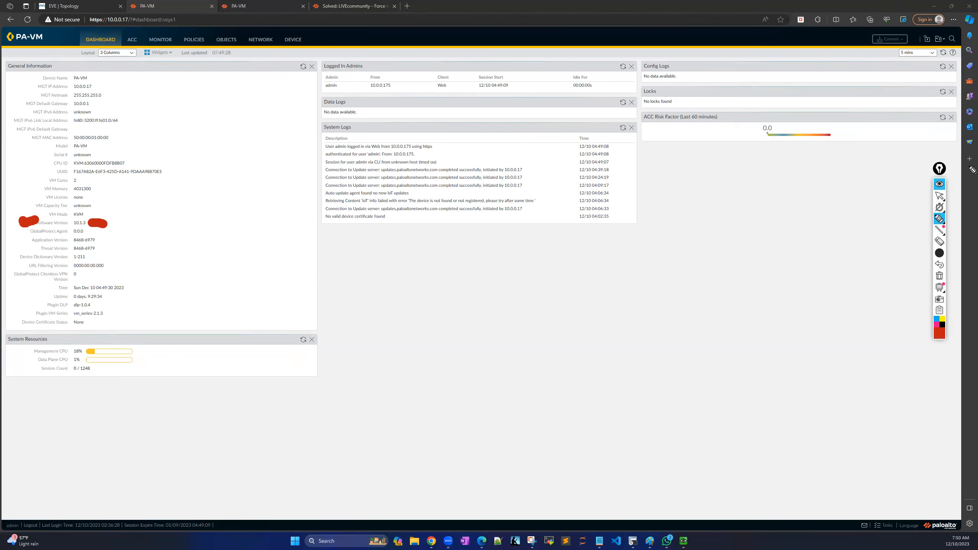
left_click(940, 196)
Dismiss the Welcome and telemetry pop-ups on the 10.0.0.19 firewall, then return to 10.0.0.17.
left_click(271, 9)
left_click(614, 367)
left_click(550, 316)
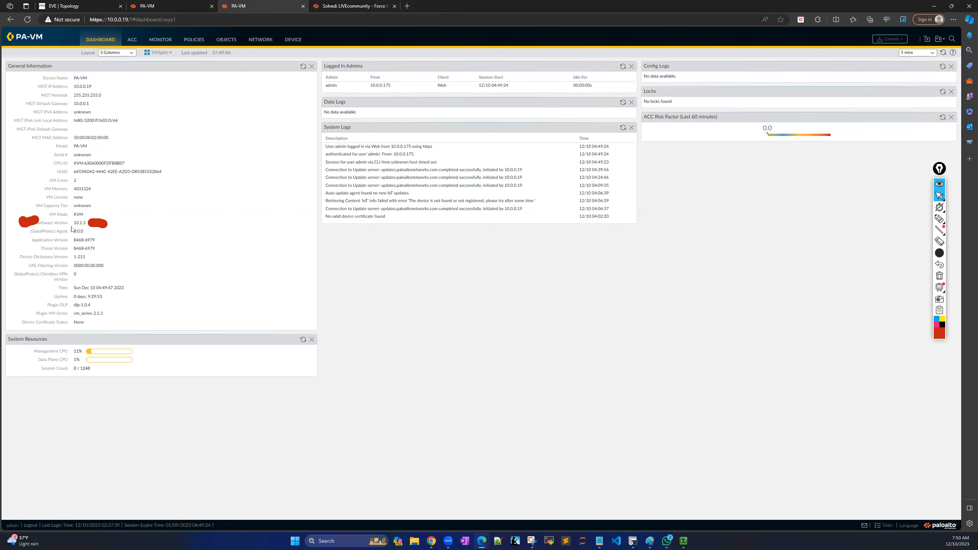
left_click(169, 7)
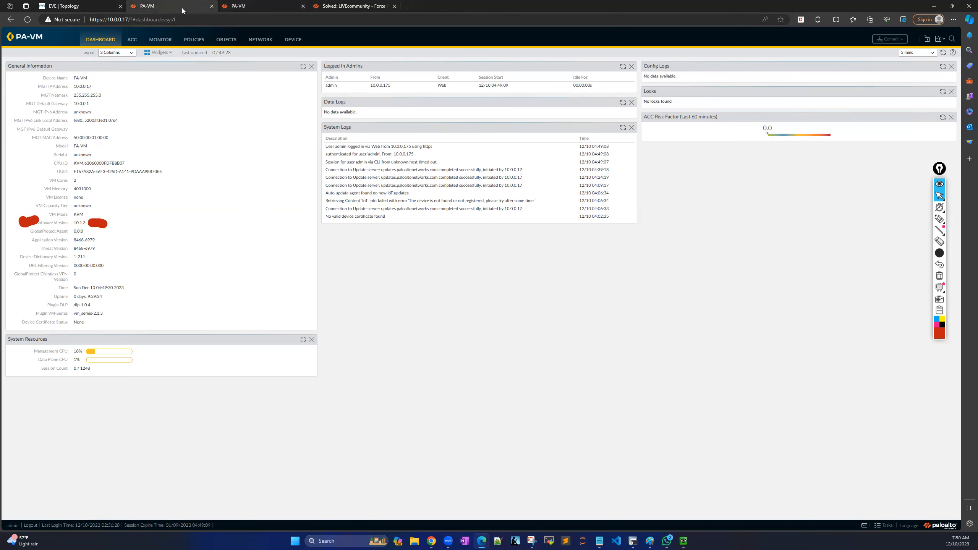
left_click(85, 7)
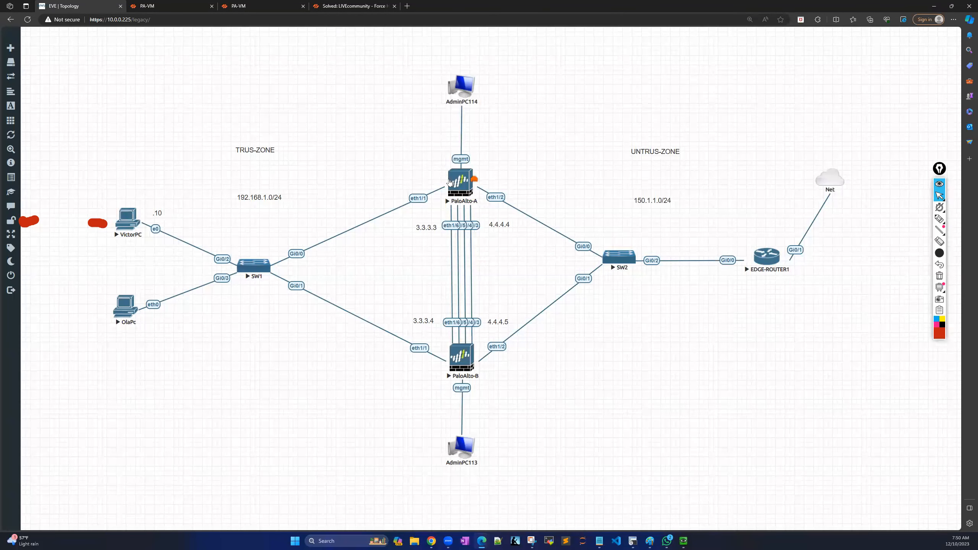
left_click(938, 219)
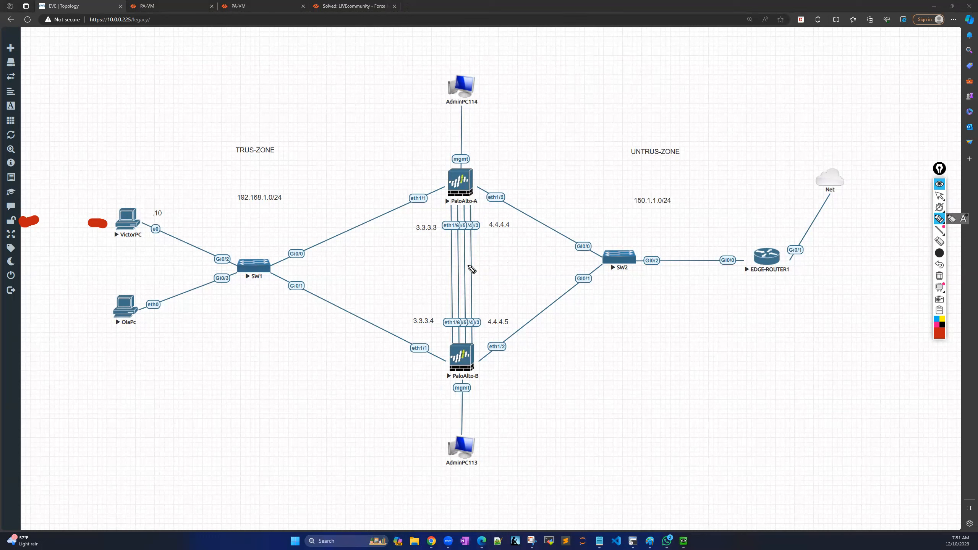
mouse_move(437, 274)
left_mouse_down()
mouse_move(448, 280)
mouse_move(490, 258)
mouse_move(441, 261)
mouse_move(439, 271)
left_mouse_up()
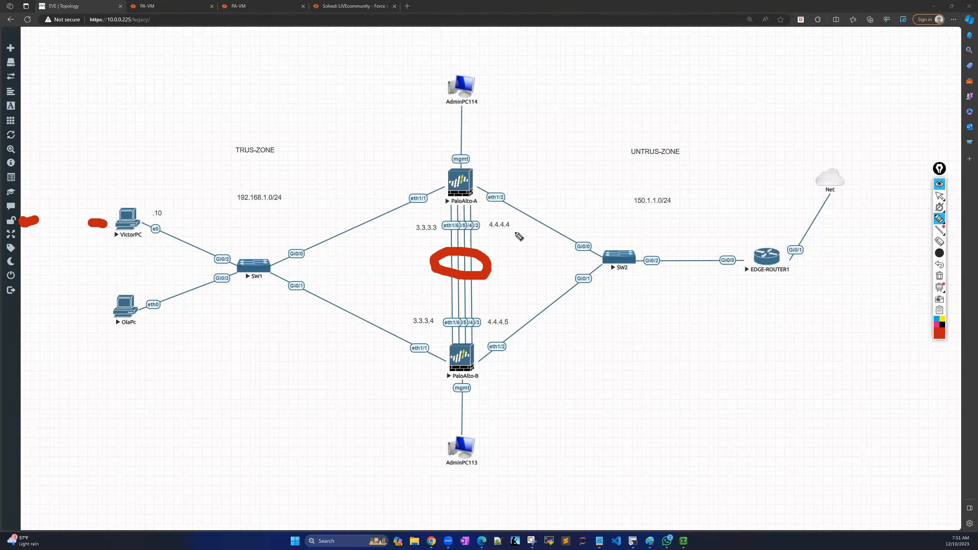
left_click(939, 276)
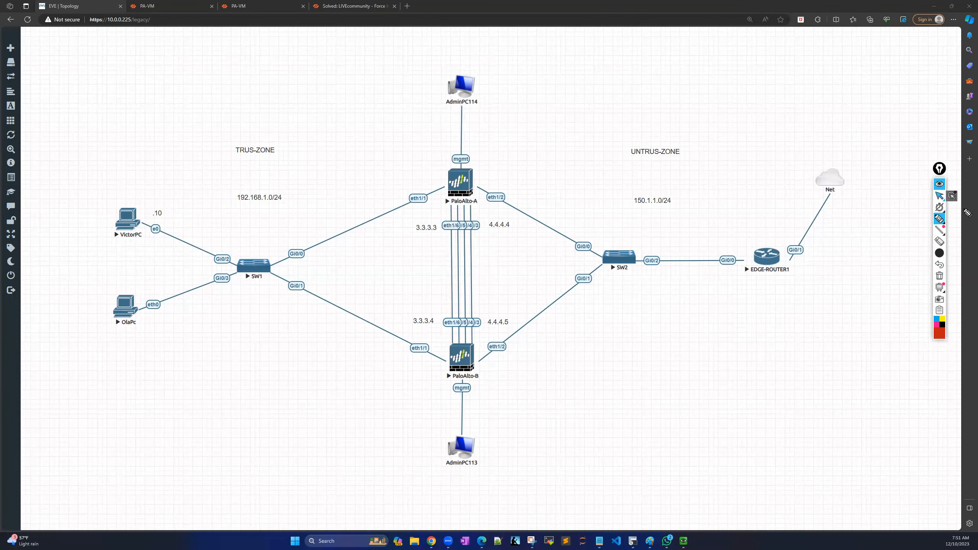
left_click(940, 196)
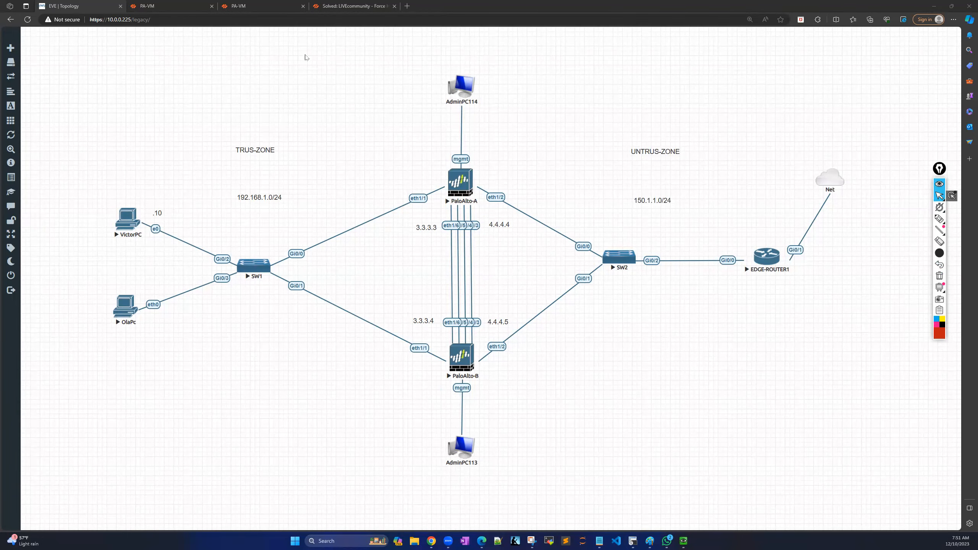
left_click(190, 7)
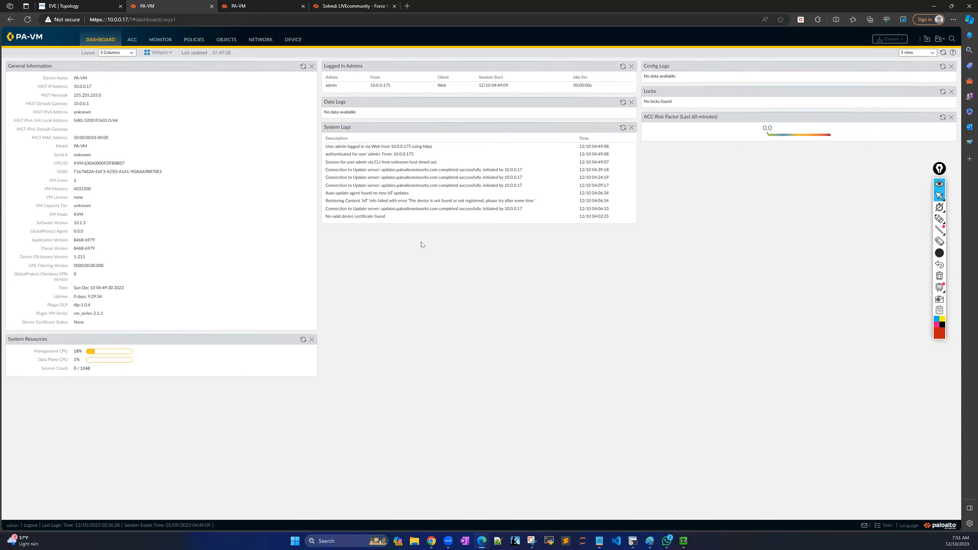
left_click(167, 54)
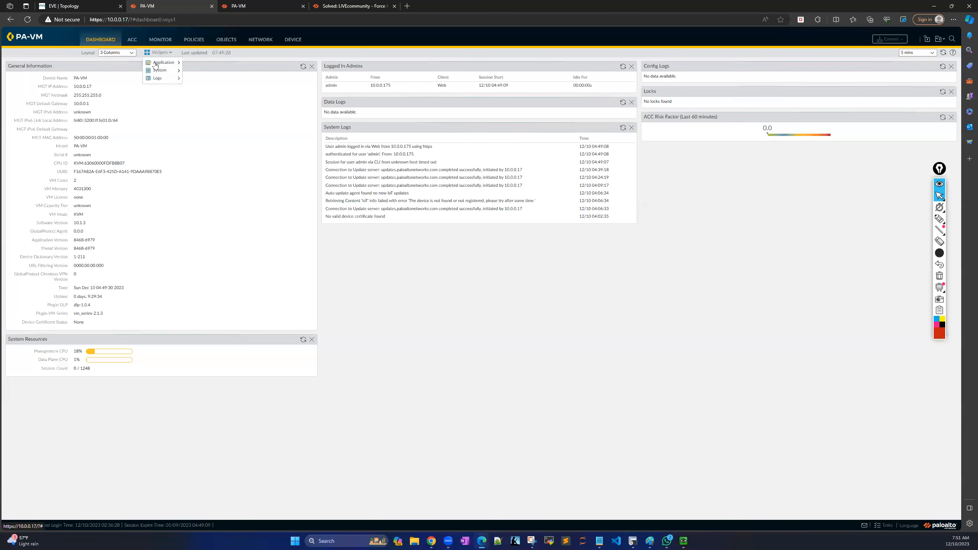
mouse_move(164, 73)
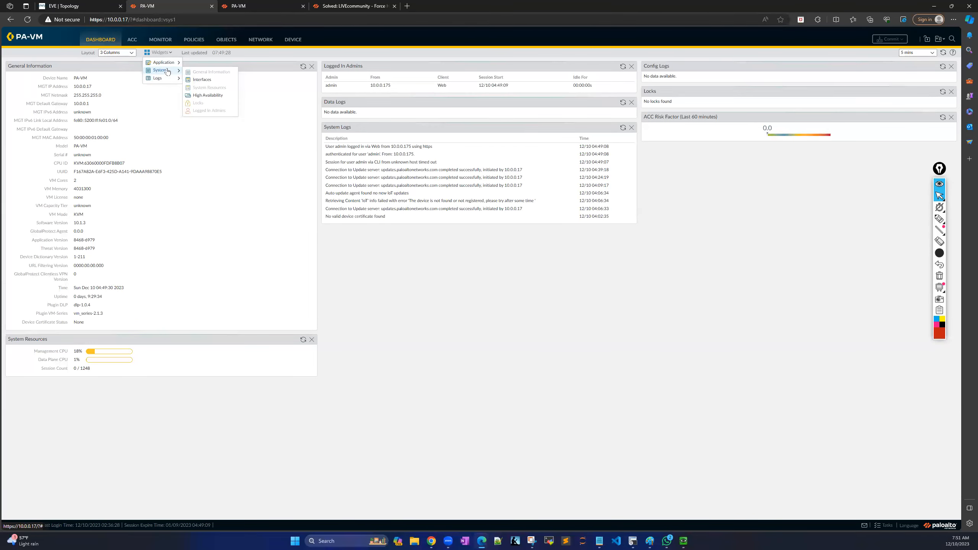
left_click(203, 80)
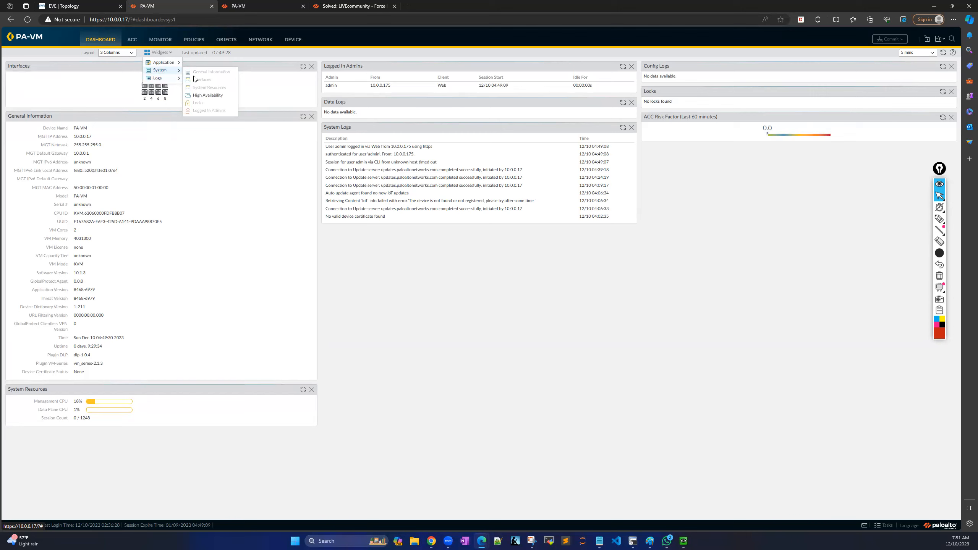
left_click(212, 97)
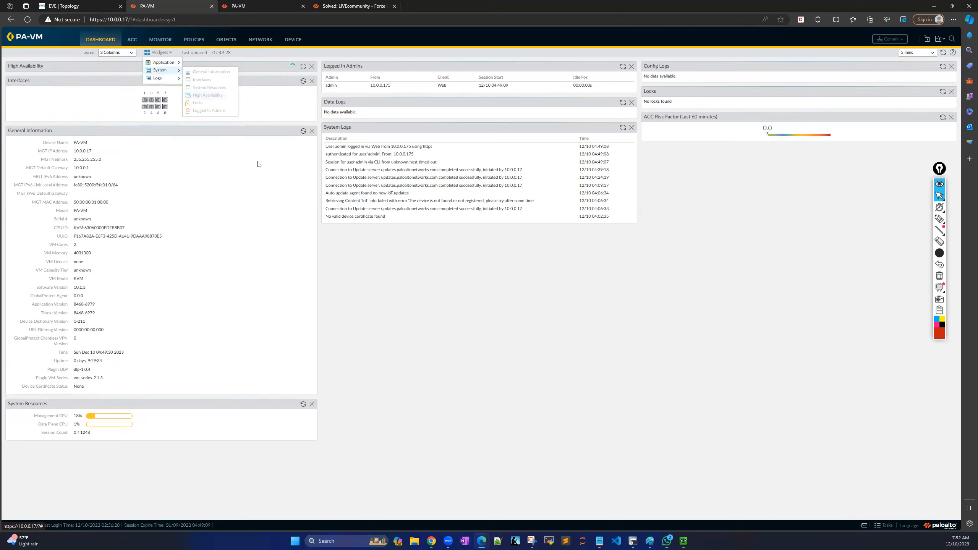
left_click(262, 113)
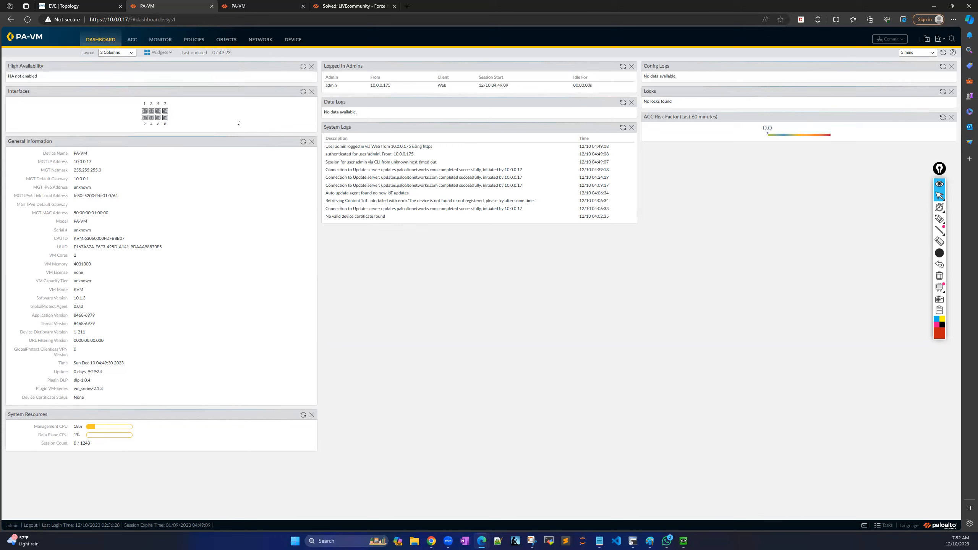
left_click_drag(39, 79, 5, 79)
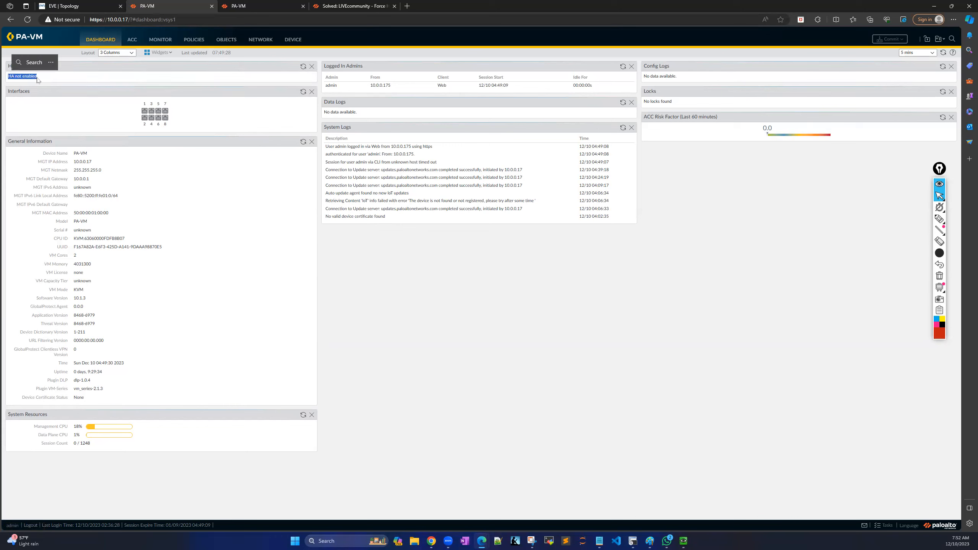
left_click(178, 121)
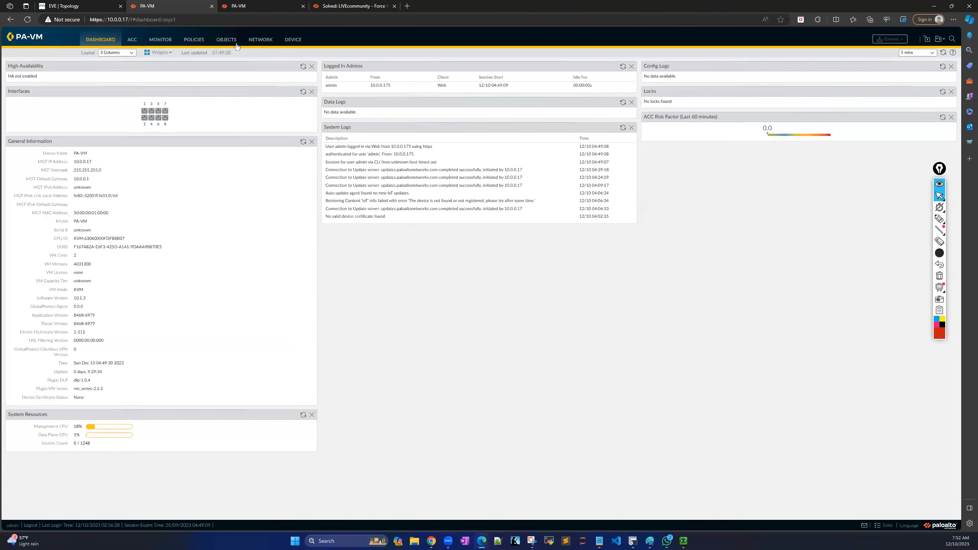
Show Network > Interfaces > Ethernet, compare against the EVE-NG topology, and return to the list.
left_click(260, 40)
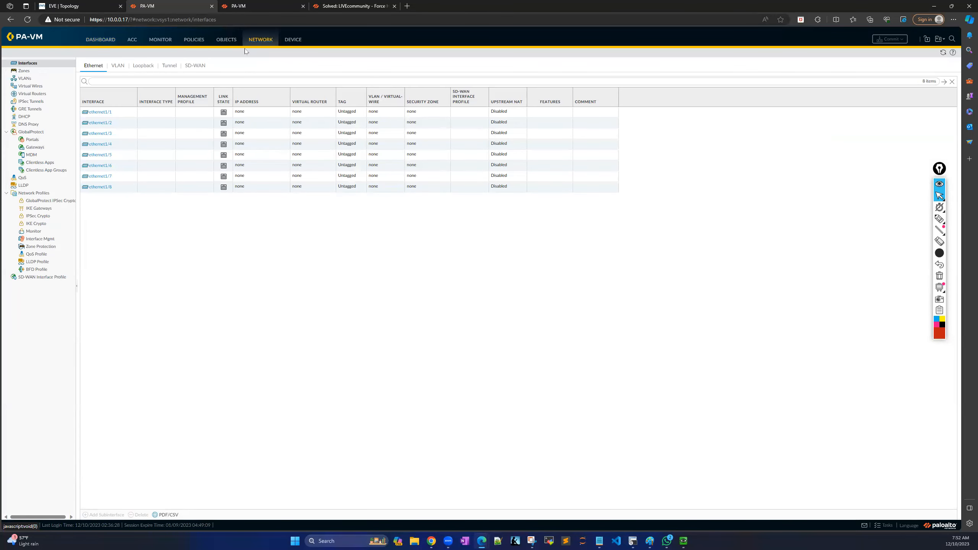
left_click(49, 66)
left_click(84, 9)
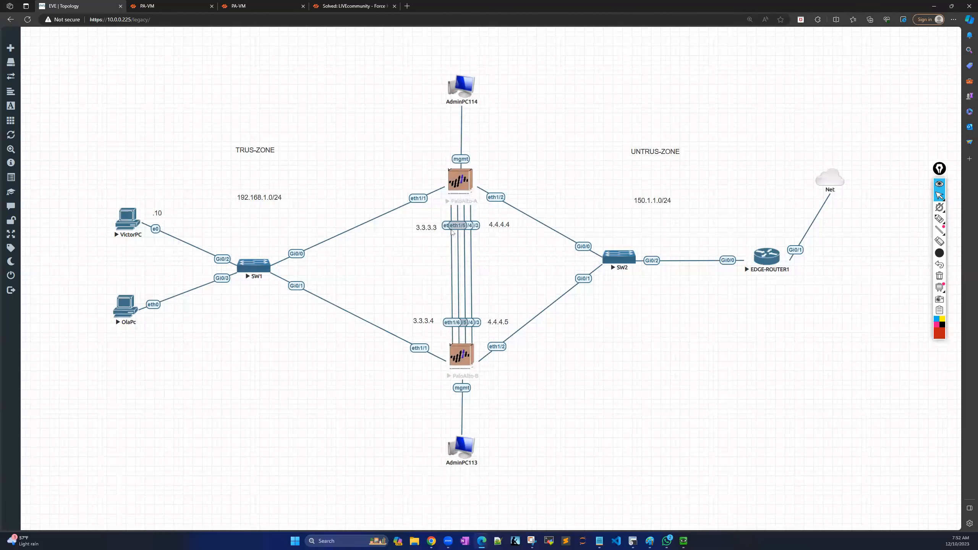
left_click(176, 6)
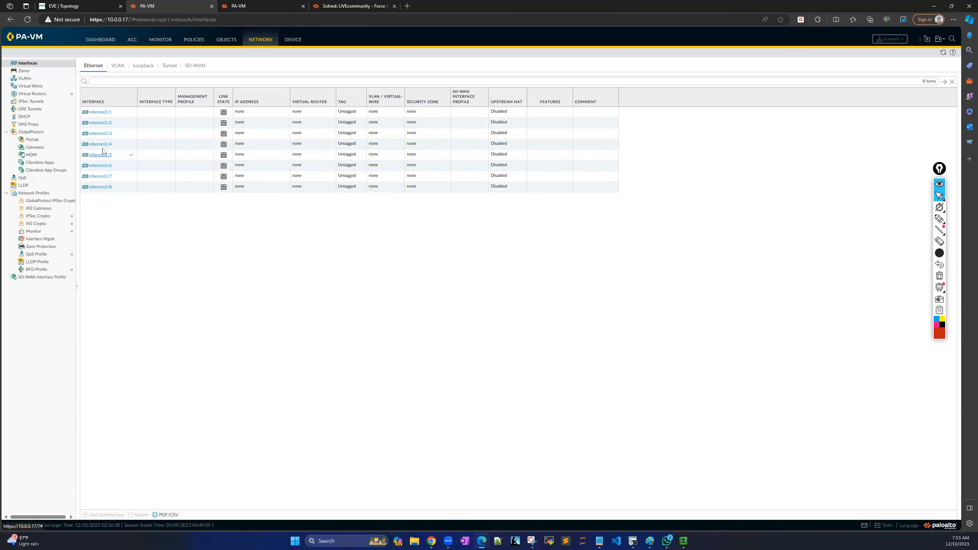
Set ethernet1/3 and ethernet1/4 to Interface Type HA.
left_click(104, 136)
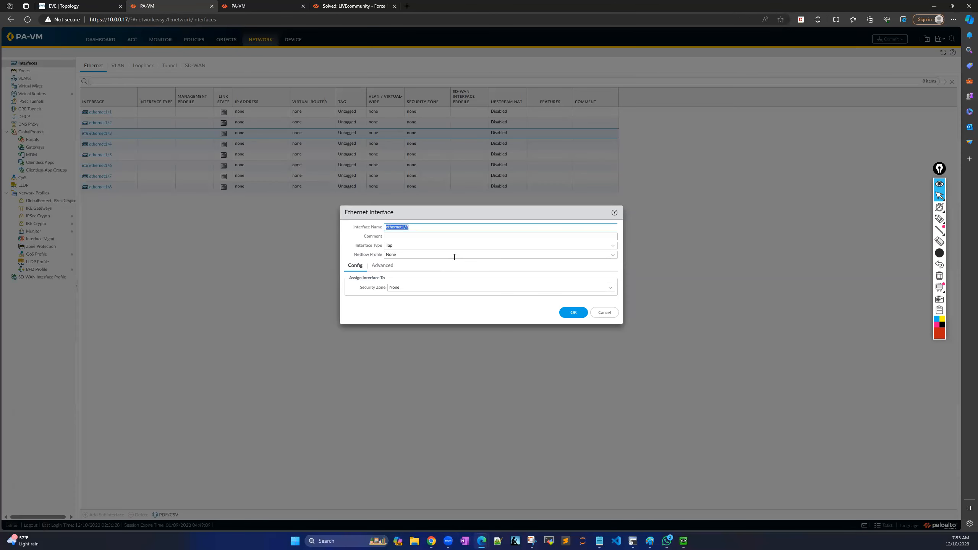
left_click(612, 247)
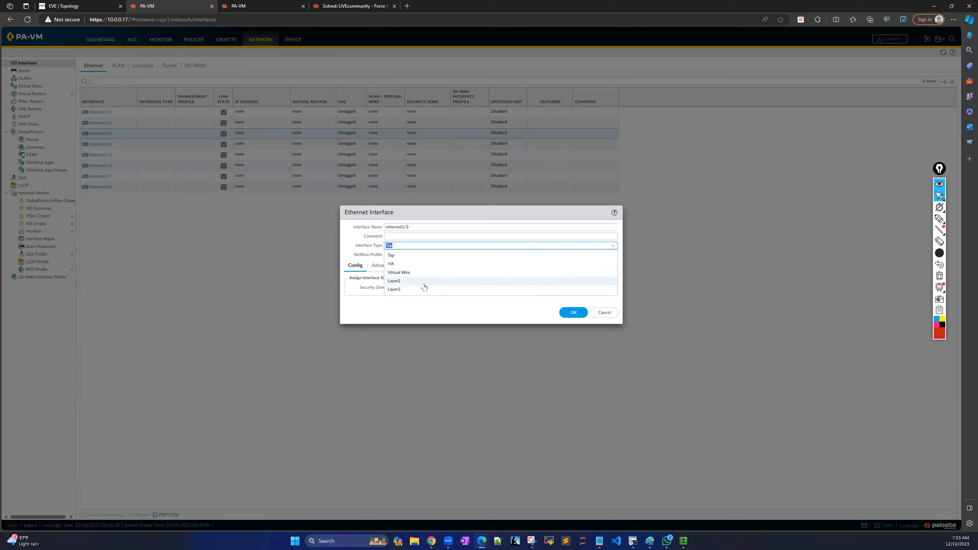
left_click(408, 265)
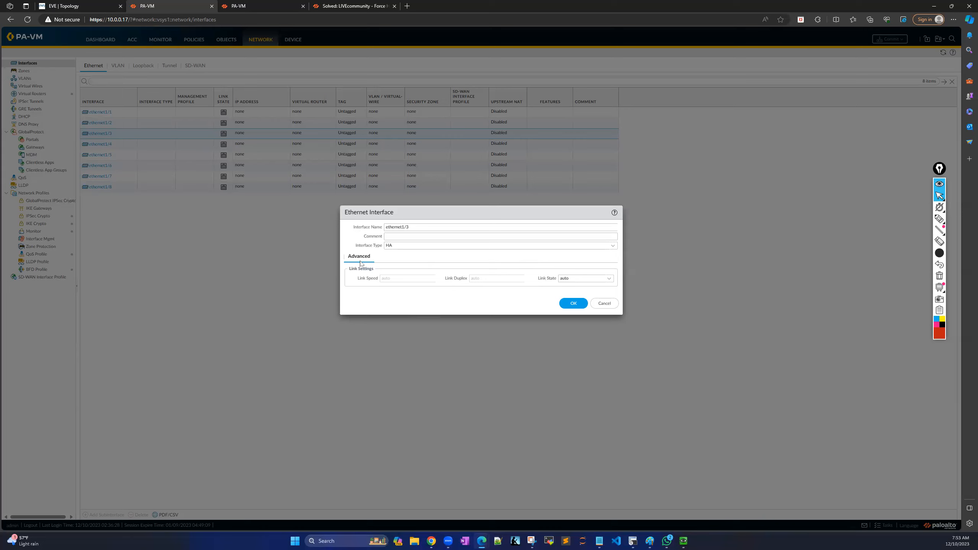
left_click(574, 305)
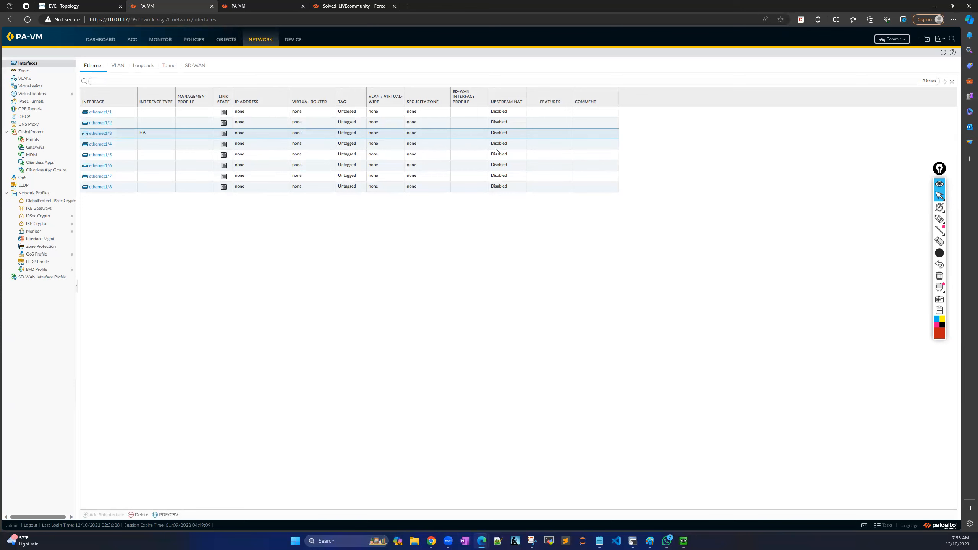
left_click(102, 145)
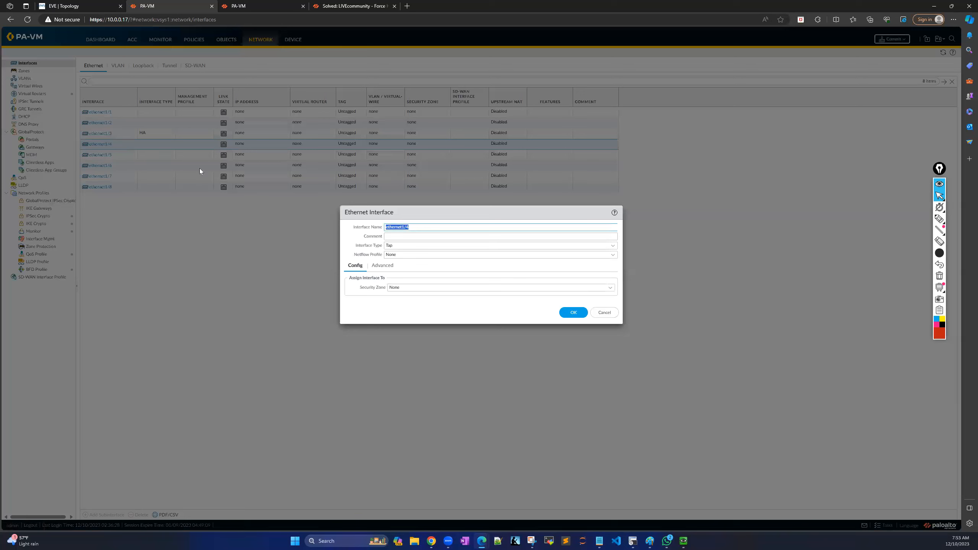
left_click(612, 245)
left_click(408, 264)
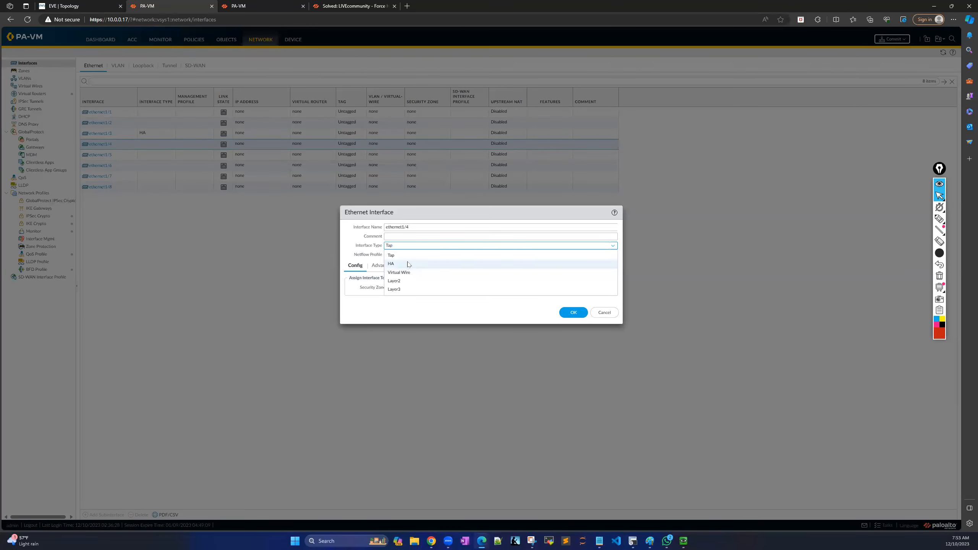
left_click(573, 303)
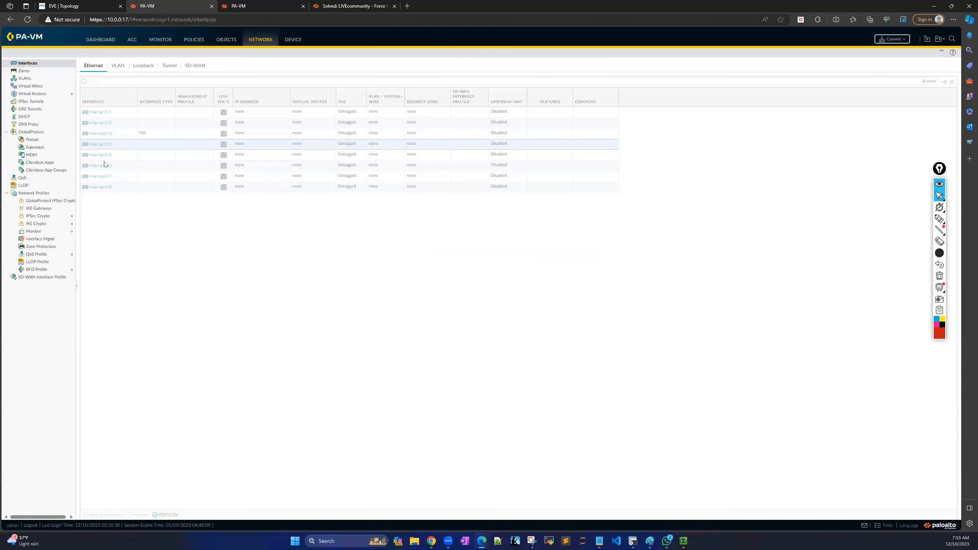
Set ethernet1/5 and ethernet1/6 to Interface Type HA.
left_click(100, 155)
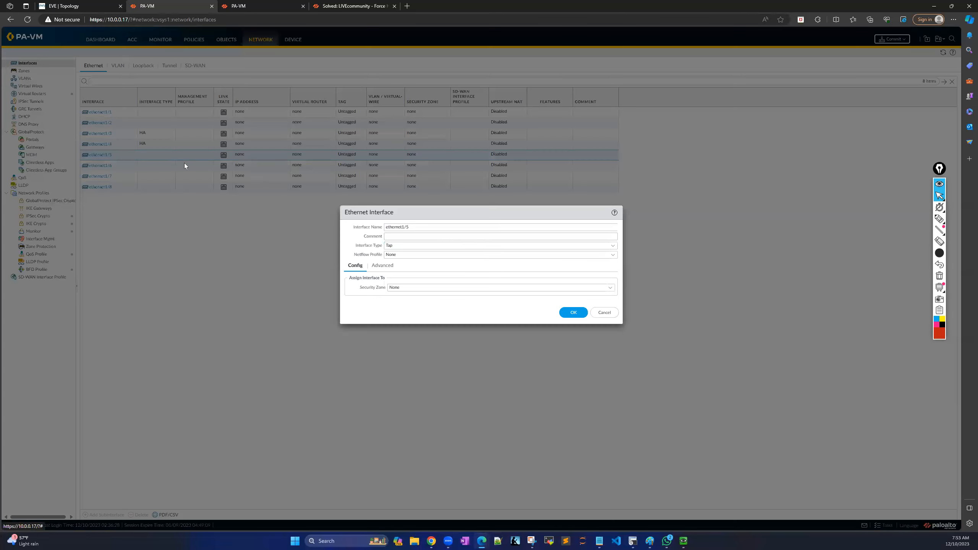
left_click(613, 245)
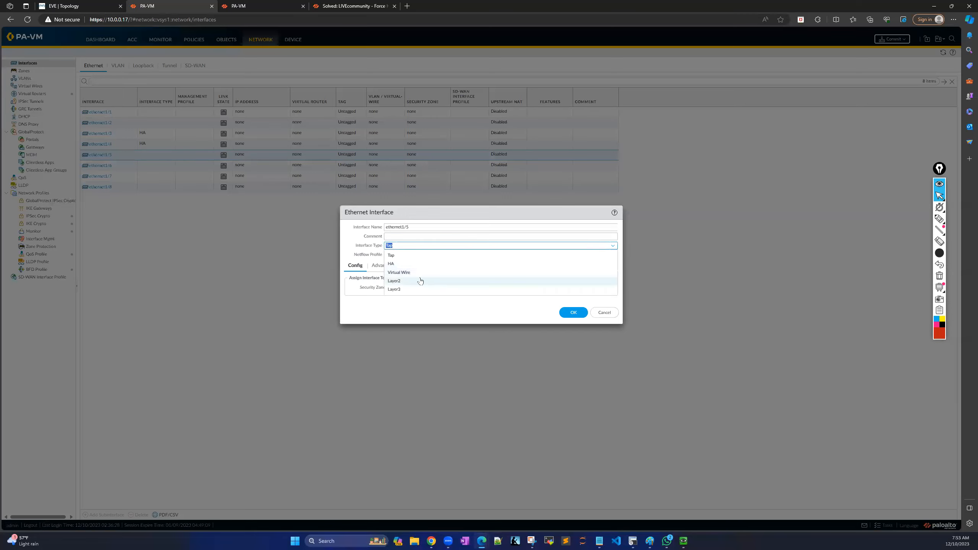
left_click(392, 263)
left_click(569, 305)
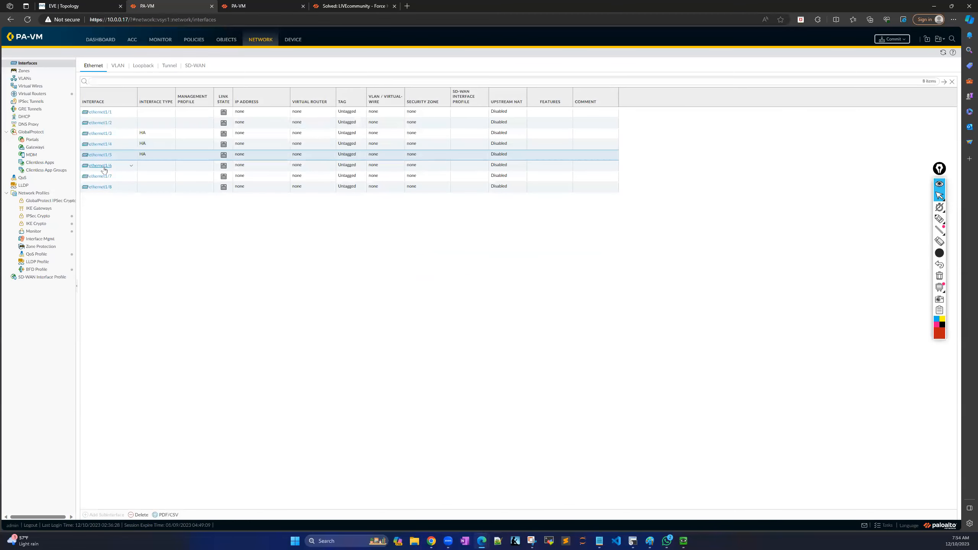
left_click(104, 170)
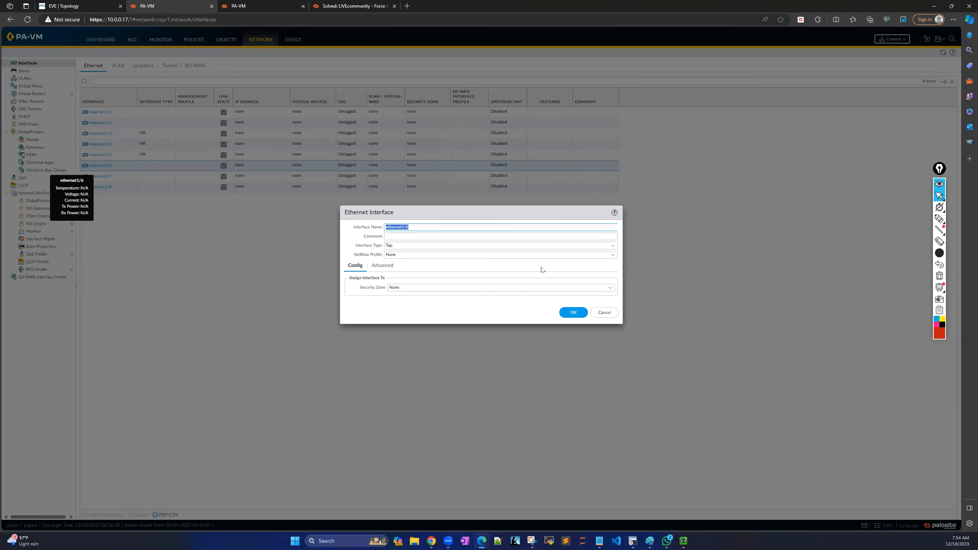
left_click(612, 247)
left_click(402, 265)
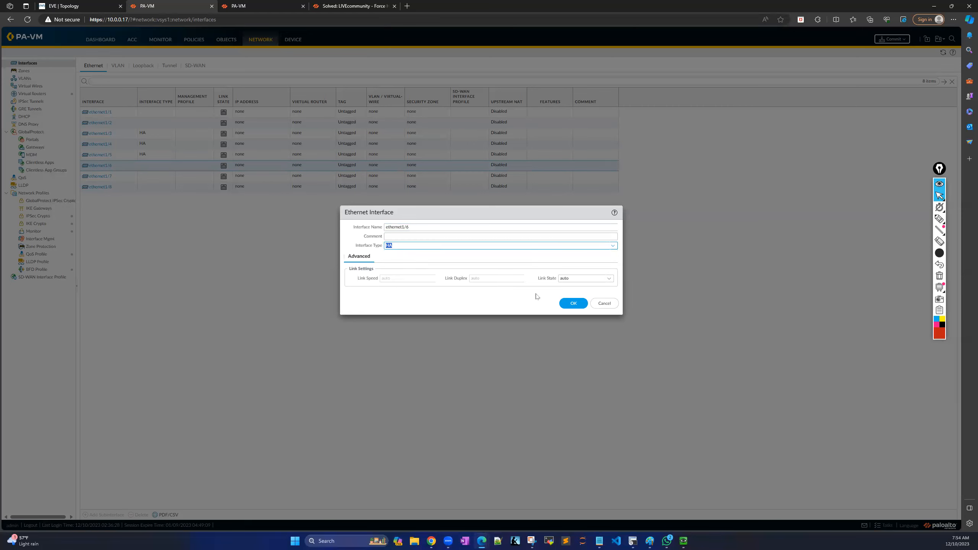
left_click(573, 304)
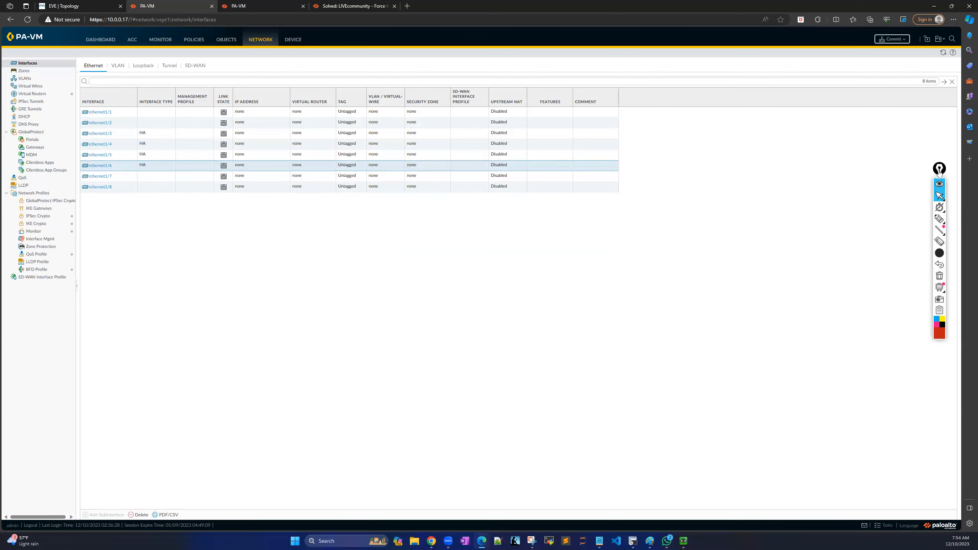
left_click_drag(940, 150, 949, 111)
Go to Device > Setup to show the Management tab settings.
left_click(499, 306)
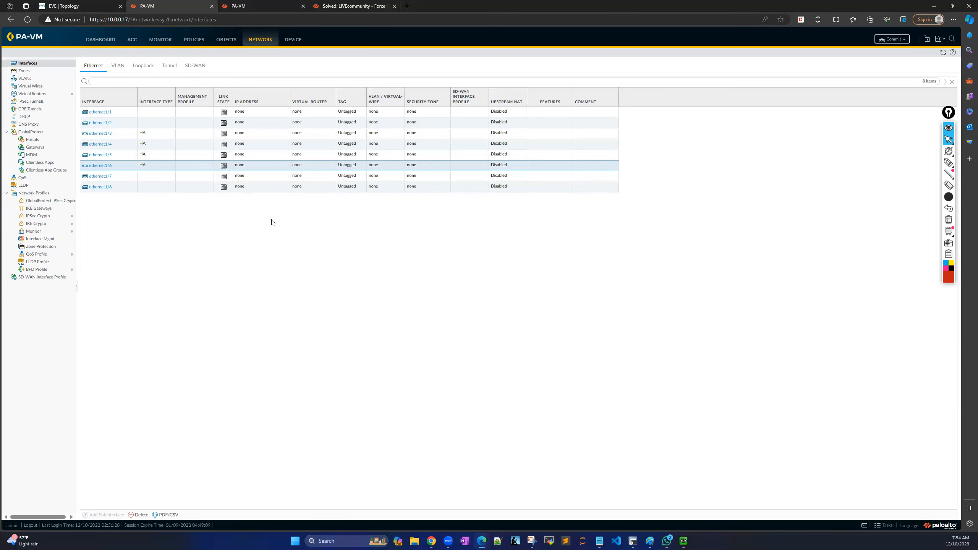
left_click(293, 40)
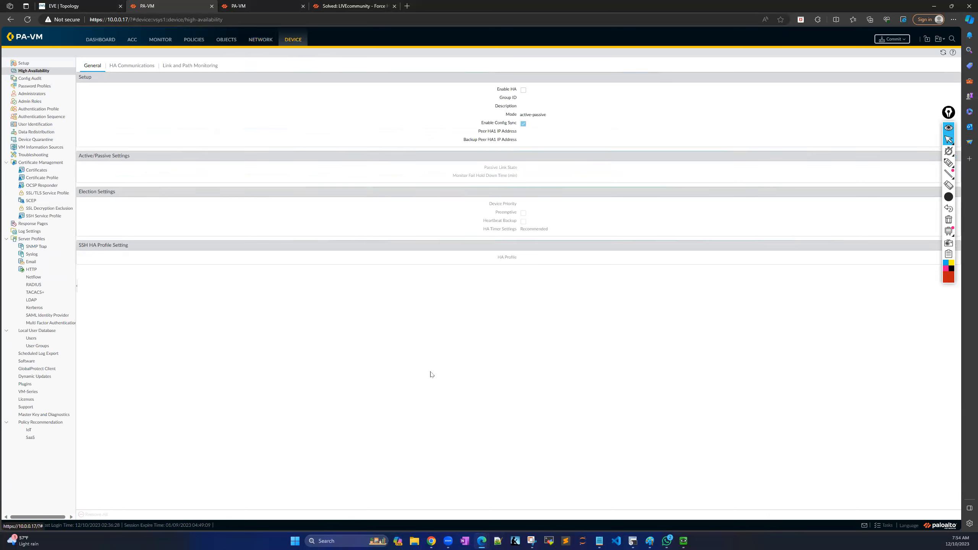
left_click(41, 63)
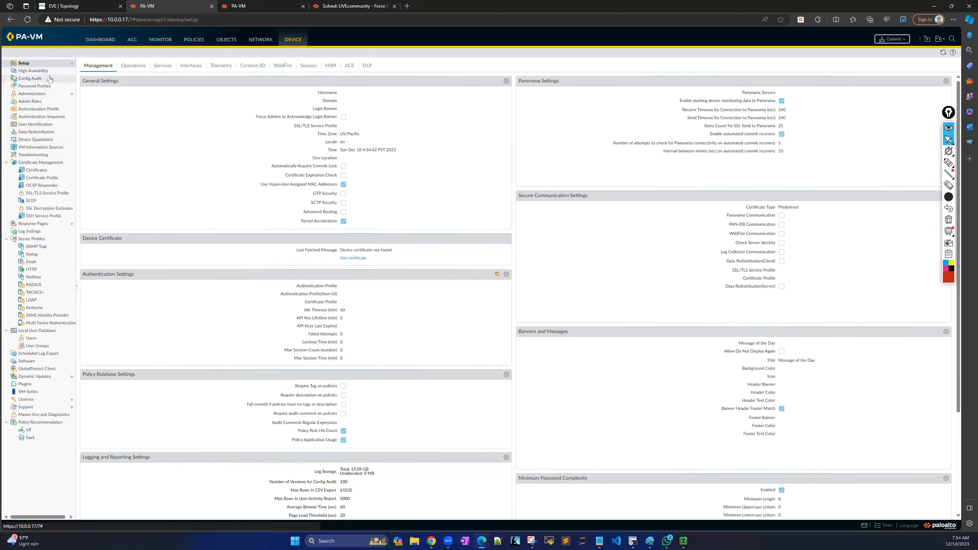
Change the hostname to Firewall-A in General Settings, leaving the login banner empty.
left_click(507, 82)
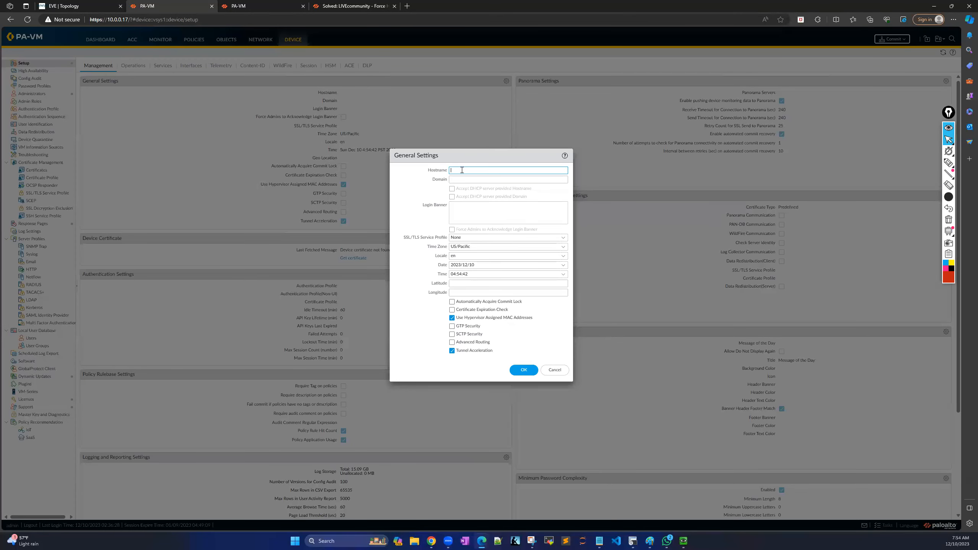
type("F")
key("Caps_Lock")
left_click(487, 209)
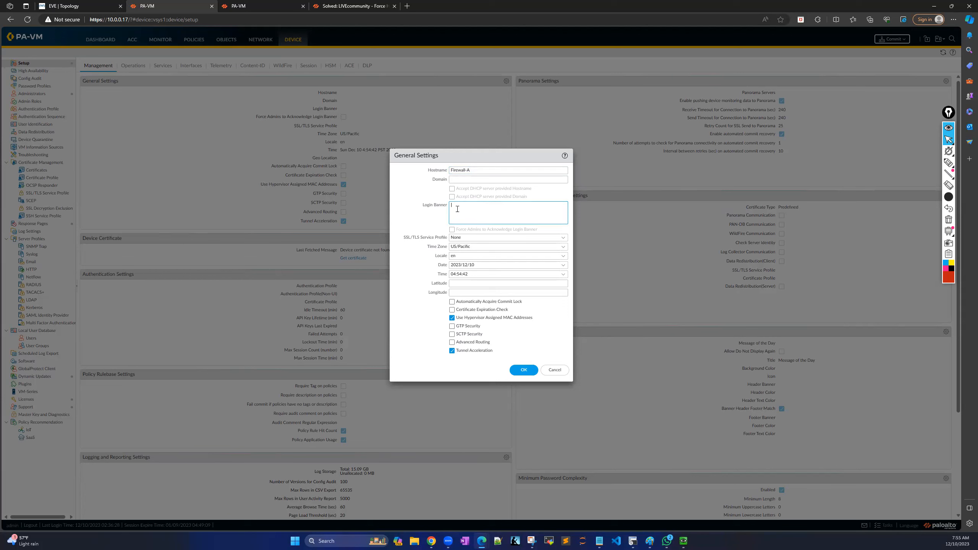
left_click(436, 322)
left_click(525, 372)
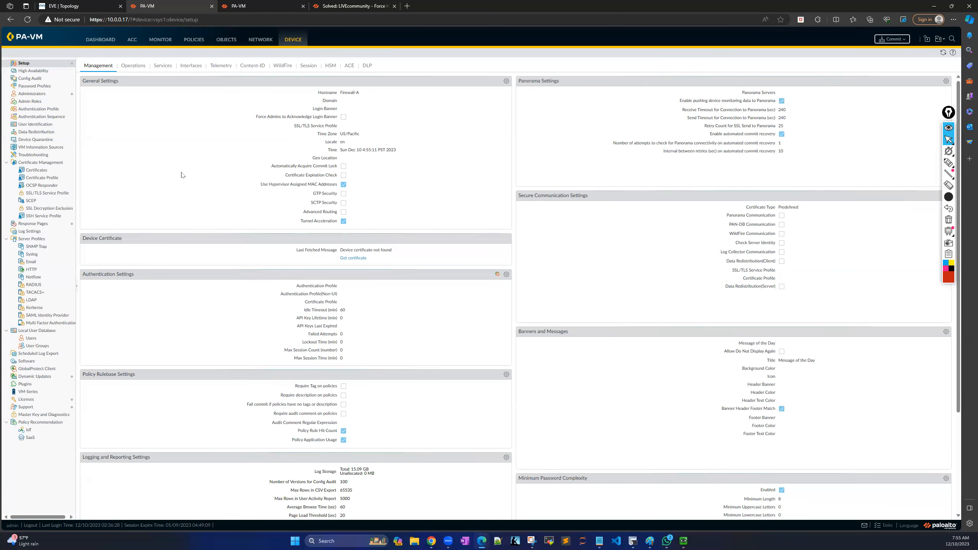
Glance at the Services tab, then bring up Device > High Availability.
left_click(162, 66)
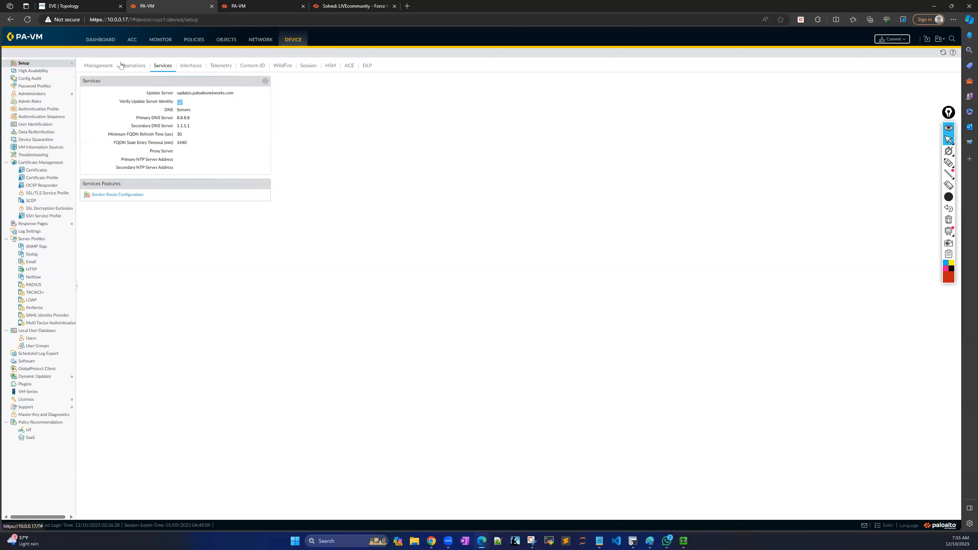
left_click(39, 73)
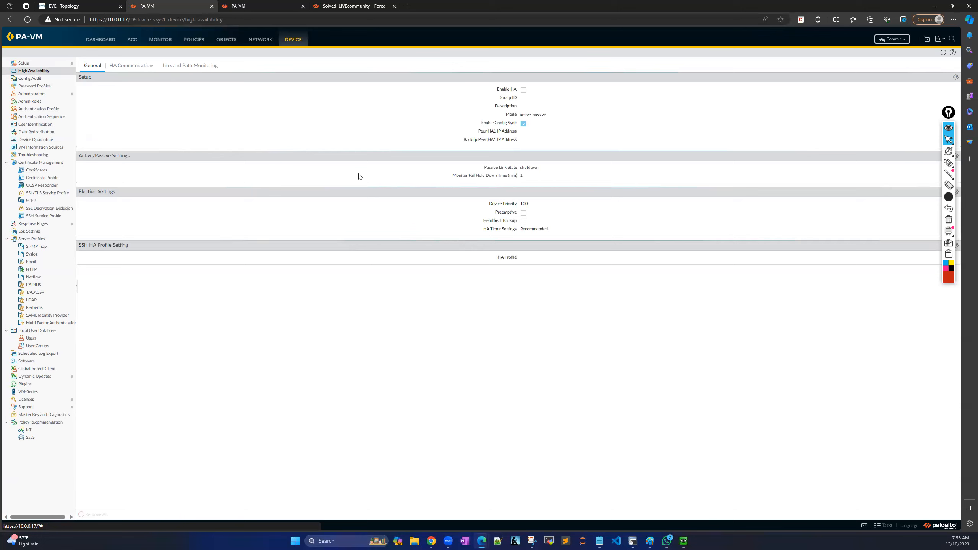
Open the HA Setup dialog for the 10.0.0.17 firewall and tick Enable HA.
left_click(948, 113)
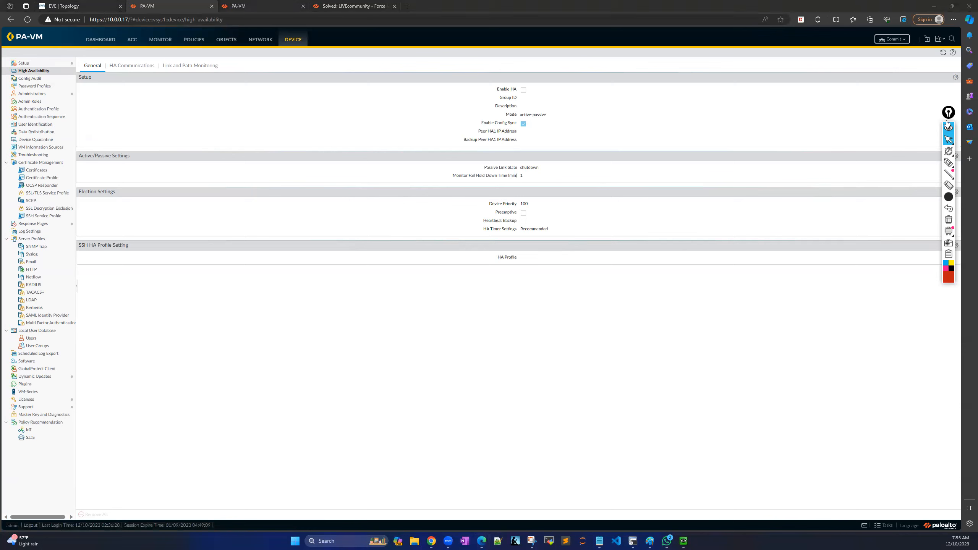
left_click_drag(948, 114, 947, 276)
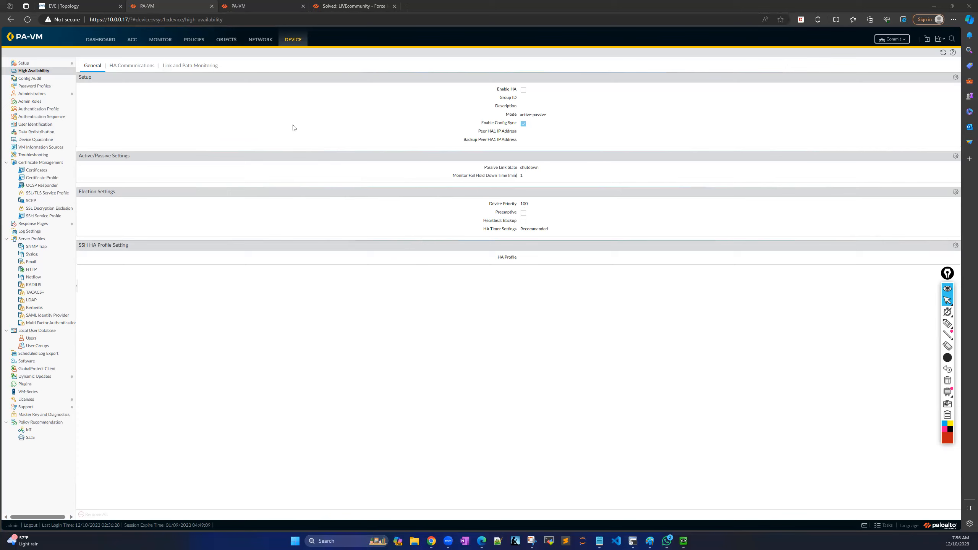
left_click(956, 77)
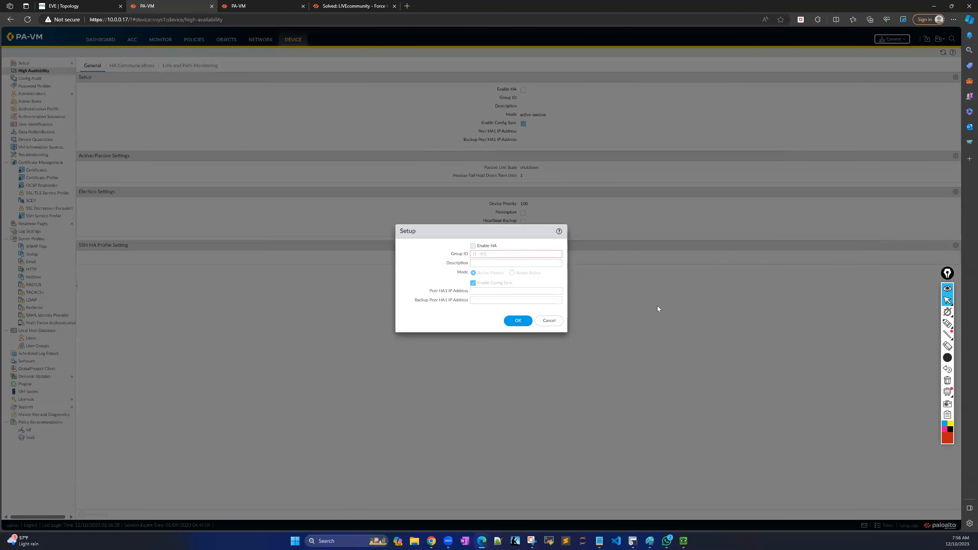
left_click(474, 247)
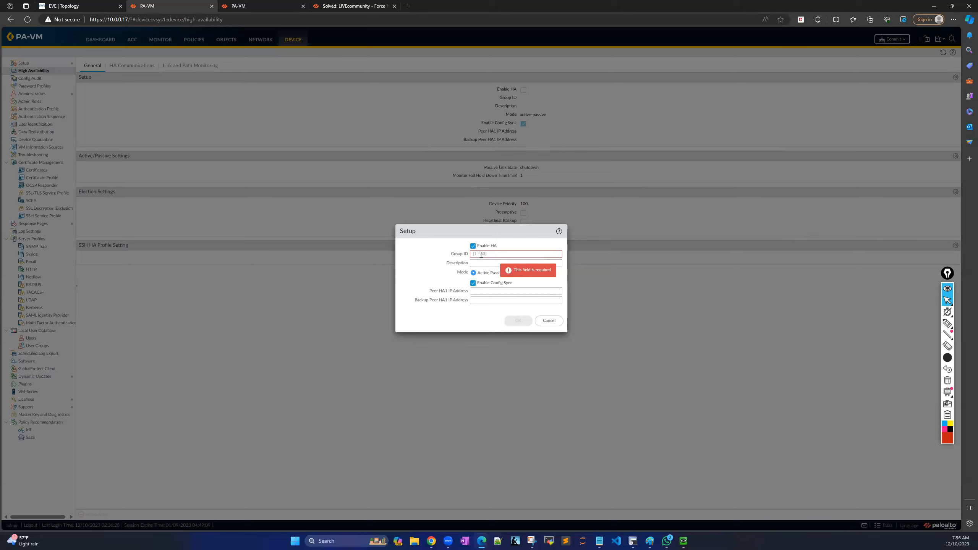
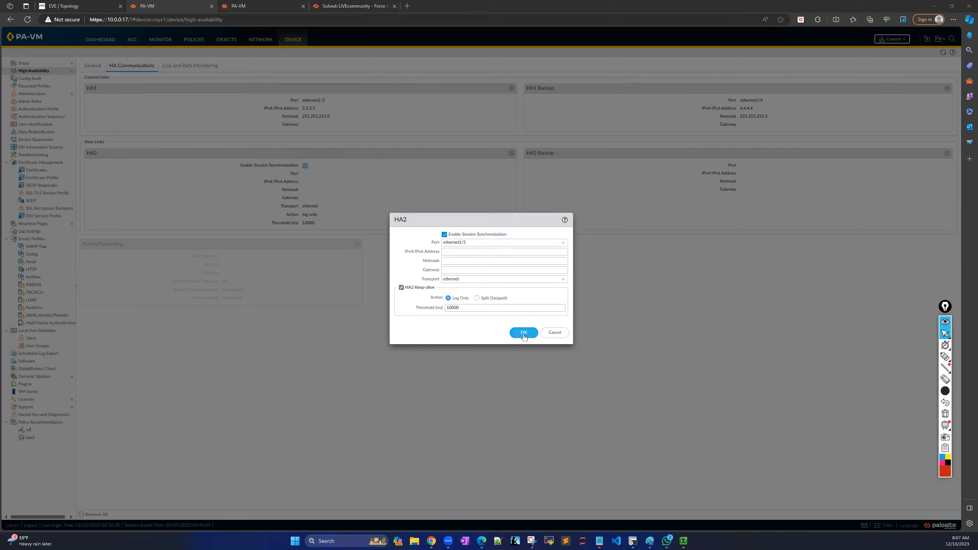
Confirm ethernet1/5 as the HA2 link and set the HA2 Backup port to ethernet1/6.
left_click(524, 336)
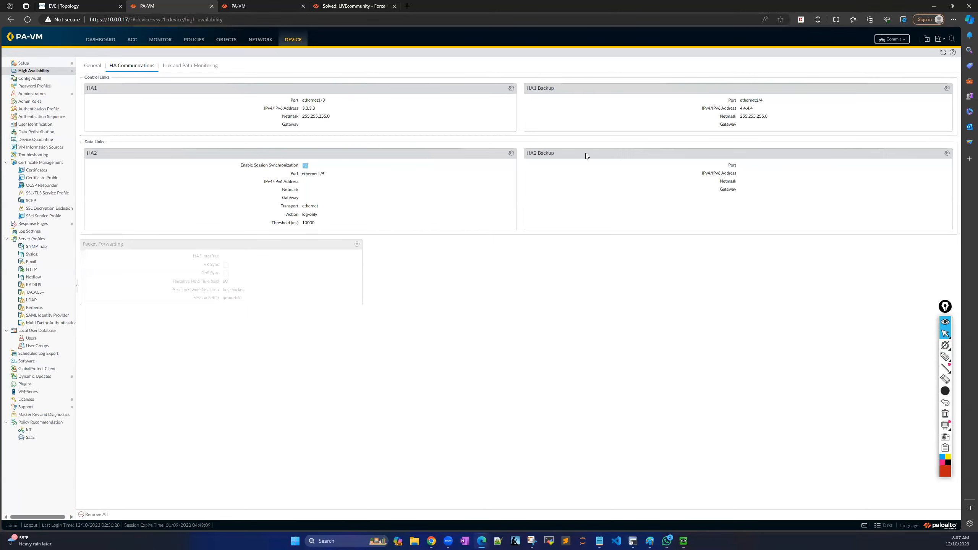
left_click(946, 154)
left_click(563, 259)
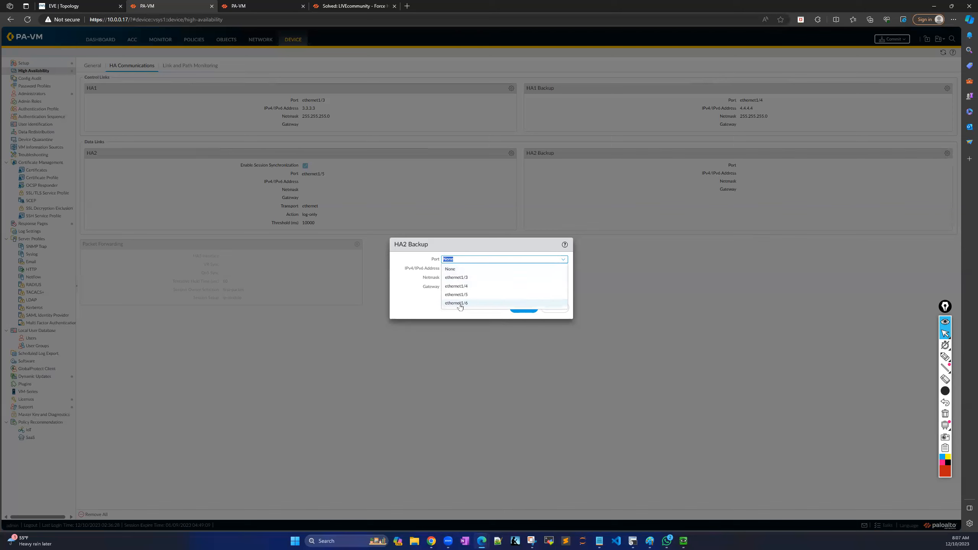
left_click(460, 304)
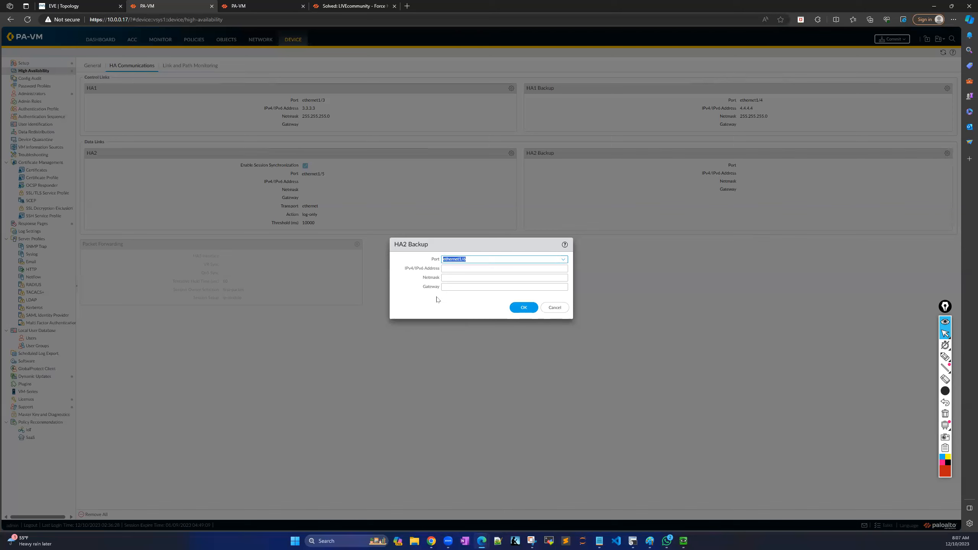
left_click(530, 311)
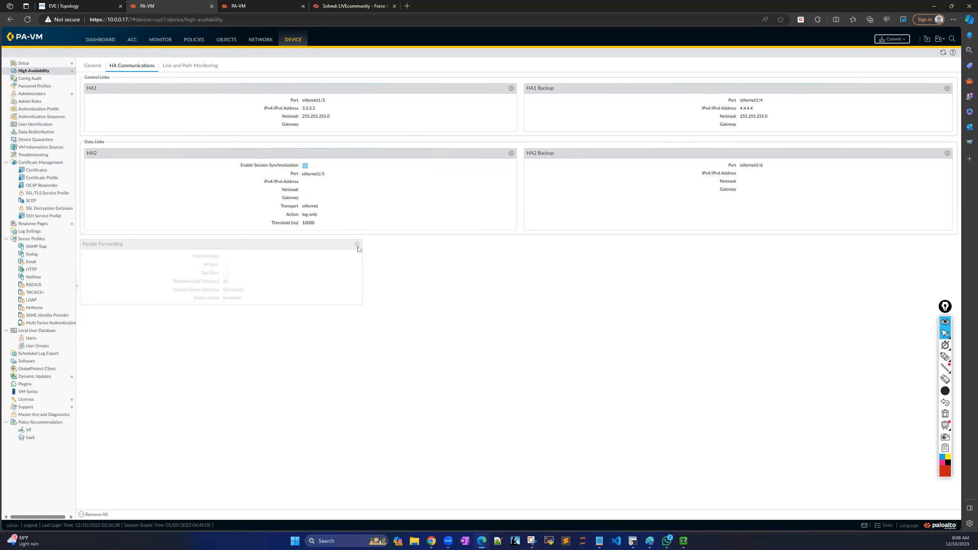
Mark up the HA Communications links on screen, then erase the annotation.
left_click(945, 357)
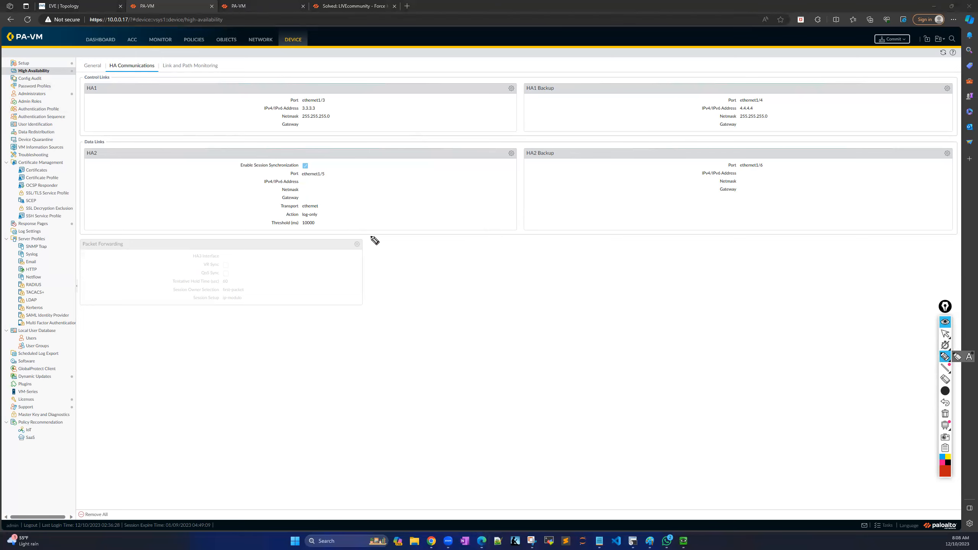
mouse_move(358, 237)
left_mouse_down()
mouse_move(354, 262)
mouse_move(379, 240)
mouse_move(367, 235)
left_mouse_up()
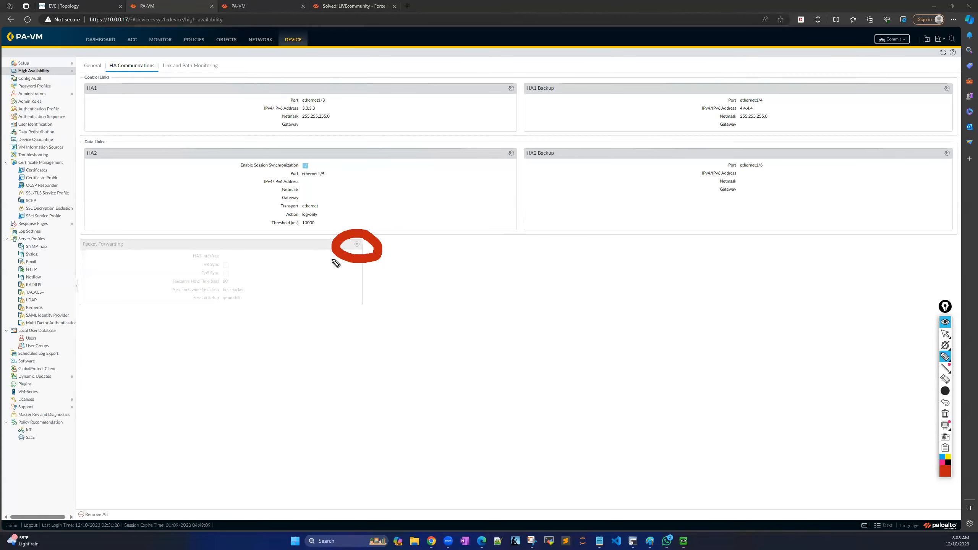
mouse_move(332, 281)
left_mouse_down()
mouse_move(333, 297)
mouse_move(371, 287)
left_mouse_up()
left_click(946, 414)
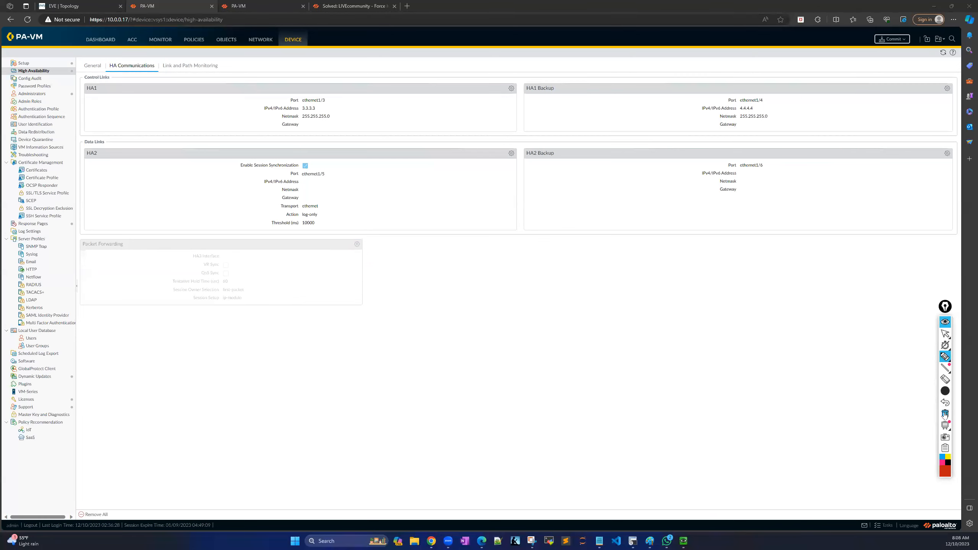
On the Link and Path Monitoring tab, start a new Link Group and then cancel it unsaved.
left_click(945, 334)
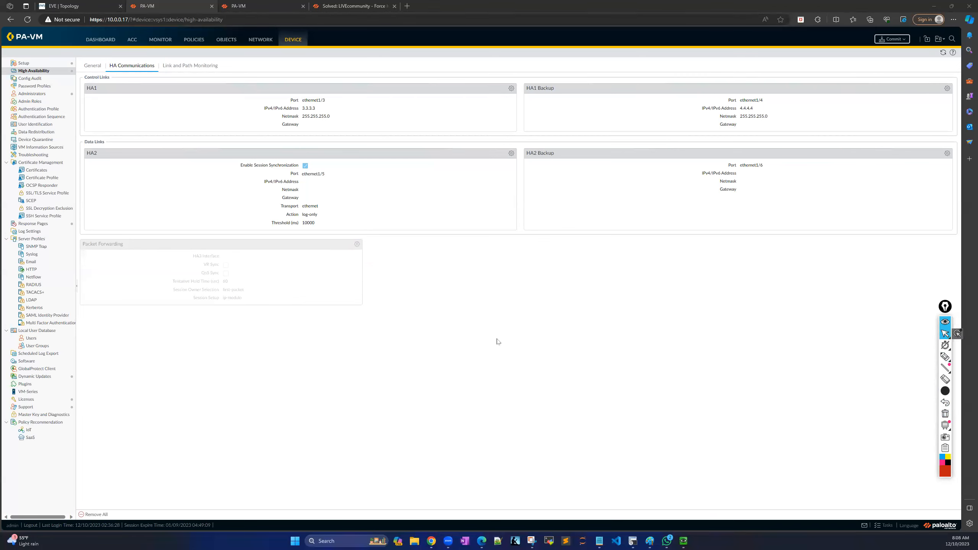
left_click(187, 68)
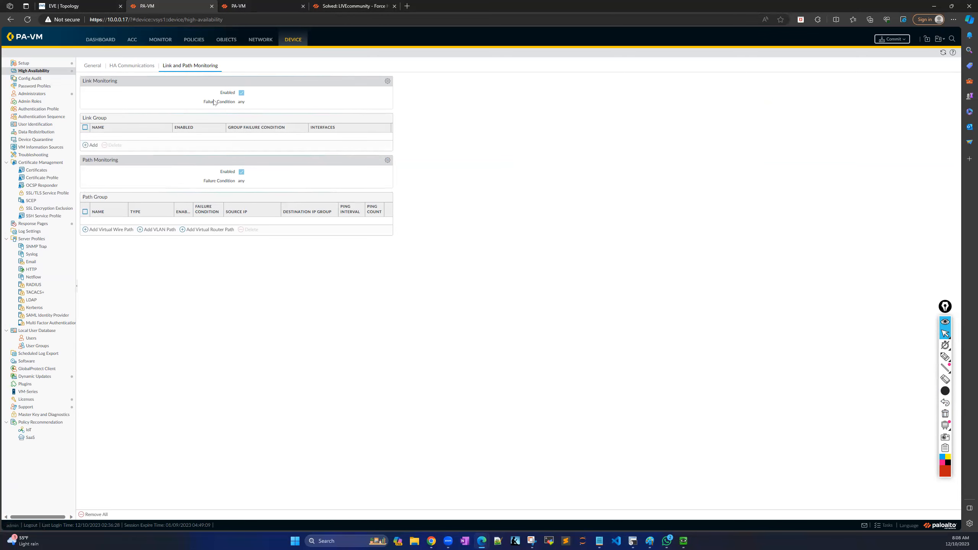
left_click(86, 146)
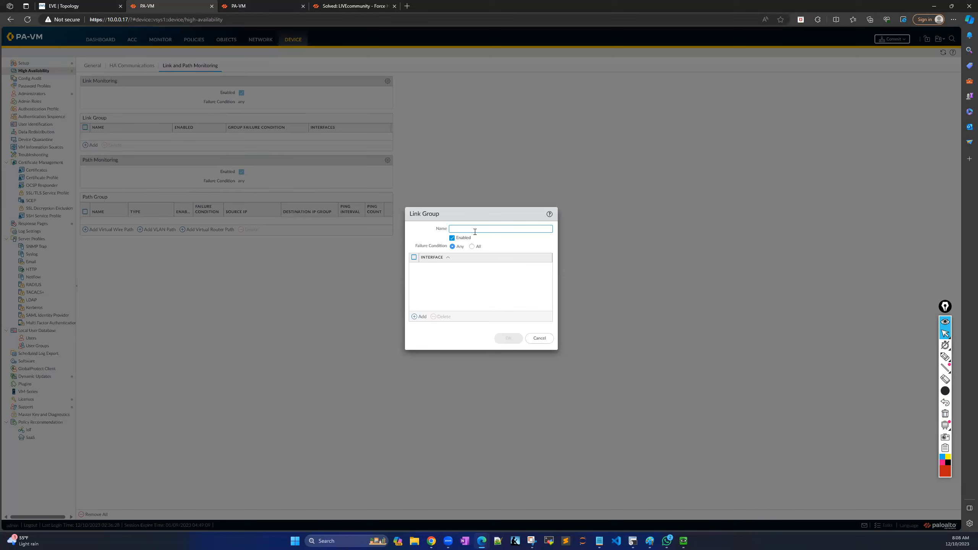
left_click(476, 230)
left_click(540, 338)
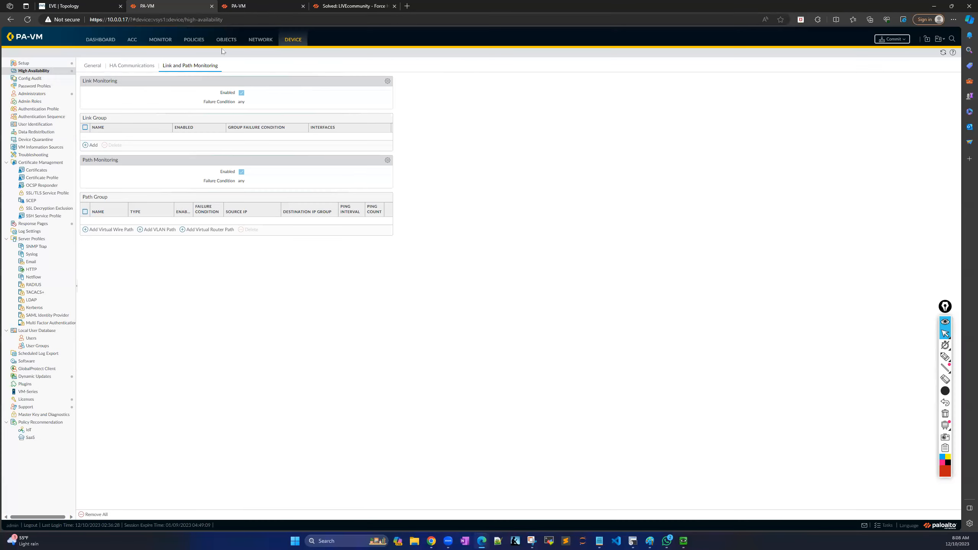
Make ethernet1/1 a Layer3 interface on the default virtual router.
left_click(258, 41)
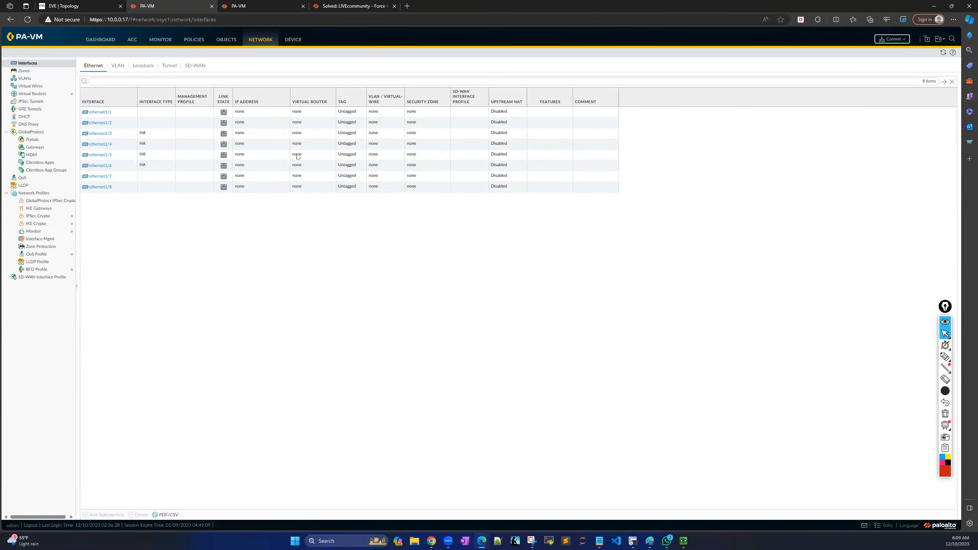
left_click(98, 111)
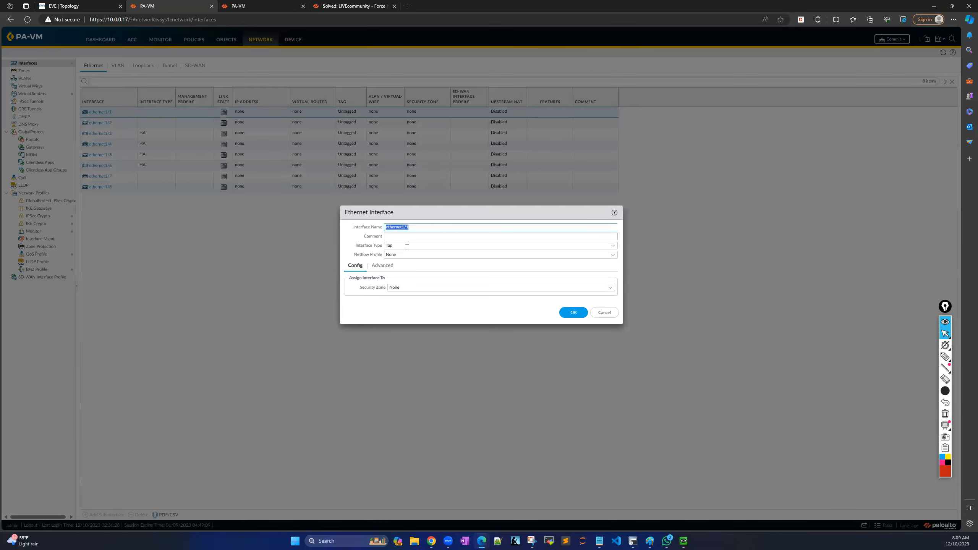
left_click(612, 245)
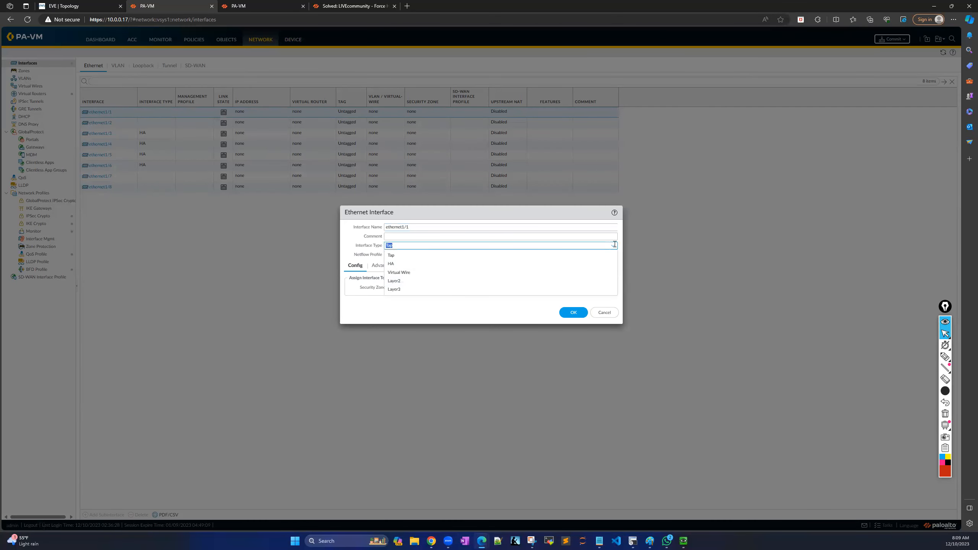
left_click(406, 289)
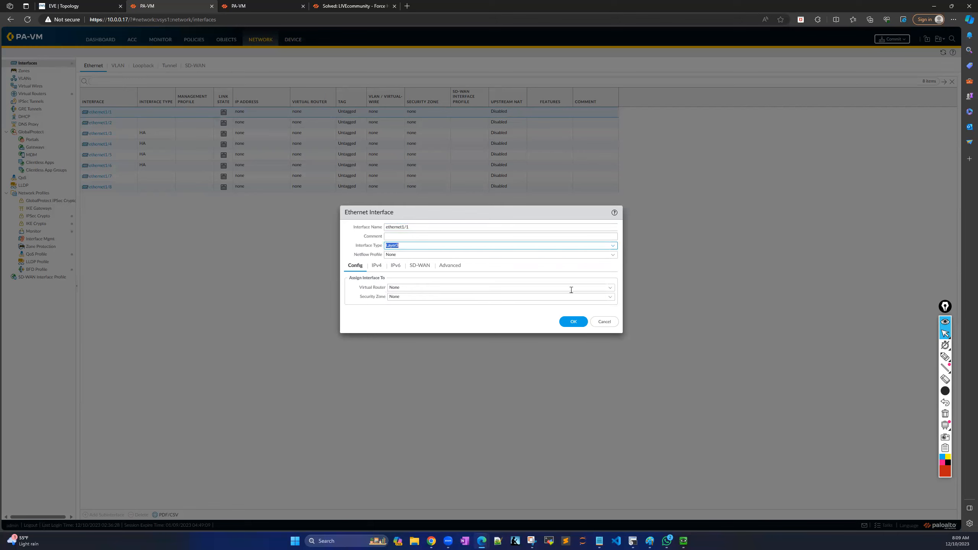
left_click(609, 287)
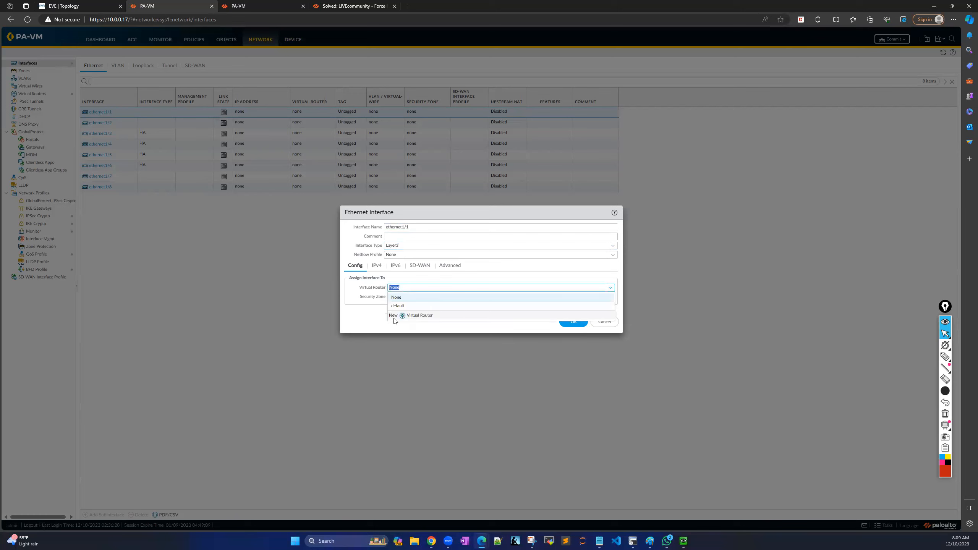
left_click(401, 307)
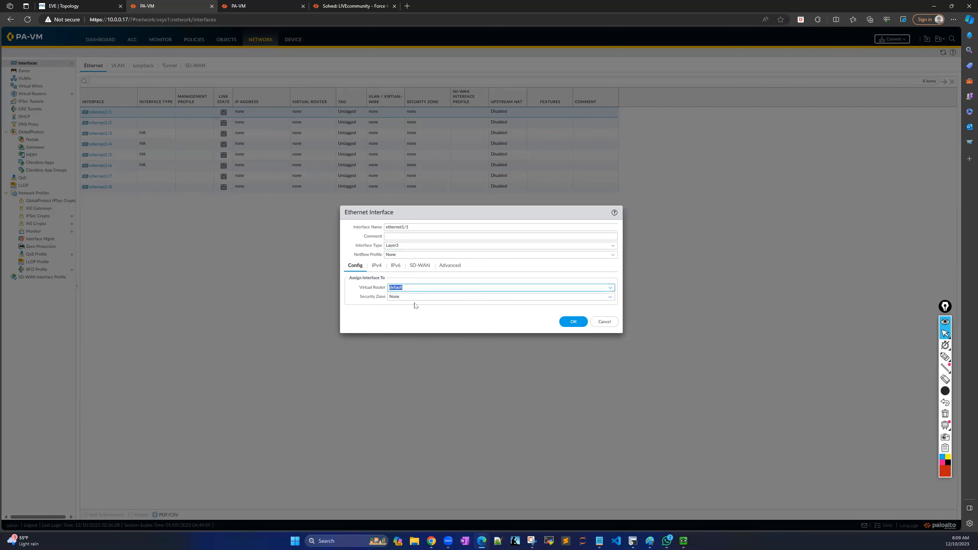
Create a new security zone named TRUST-ZONE for ethernet1/1.
left_click(610, 296)
left_click(402, 316)
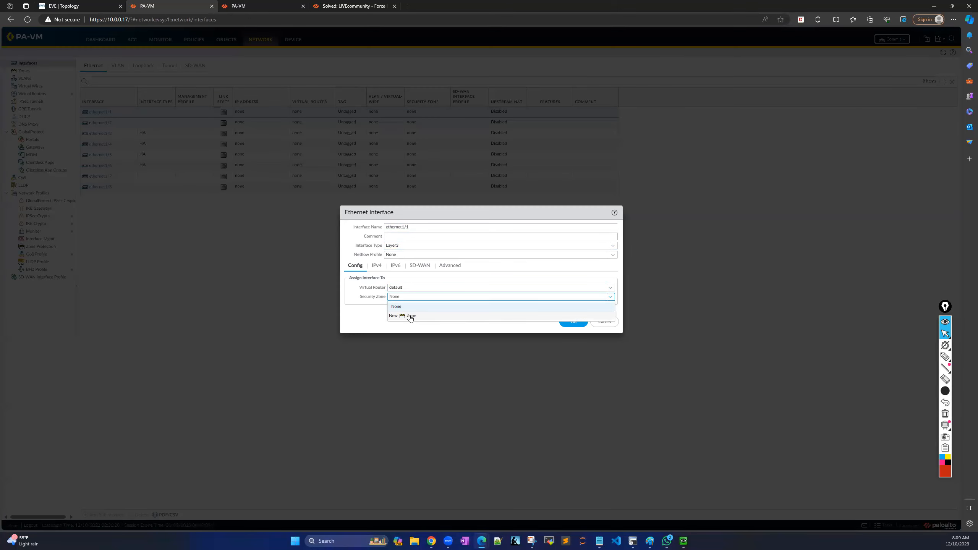
left_click(396, 172)
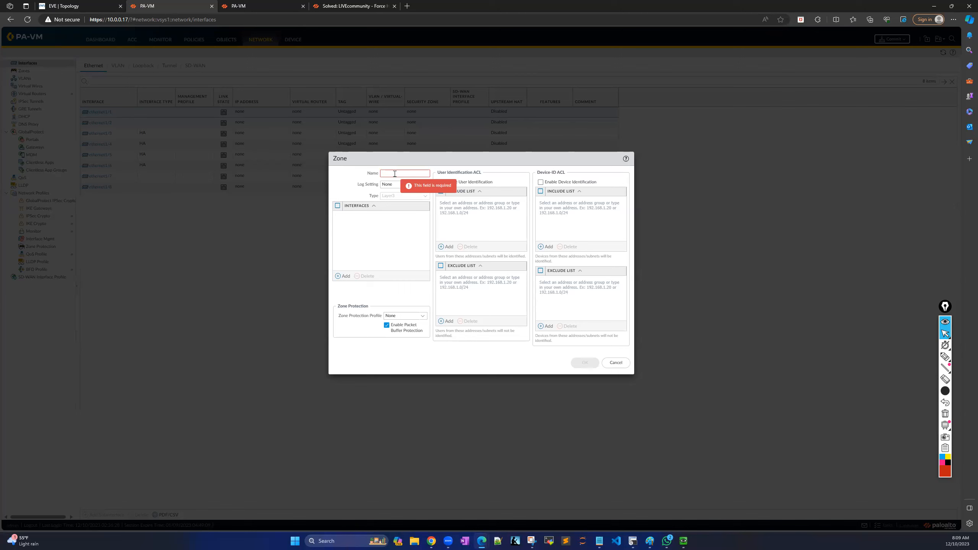
type("TRUST")
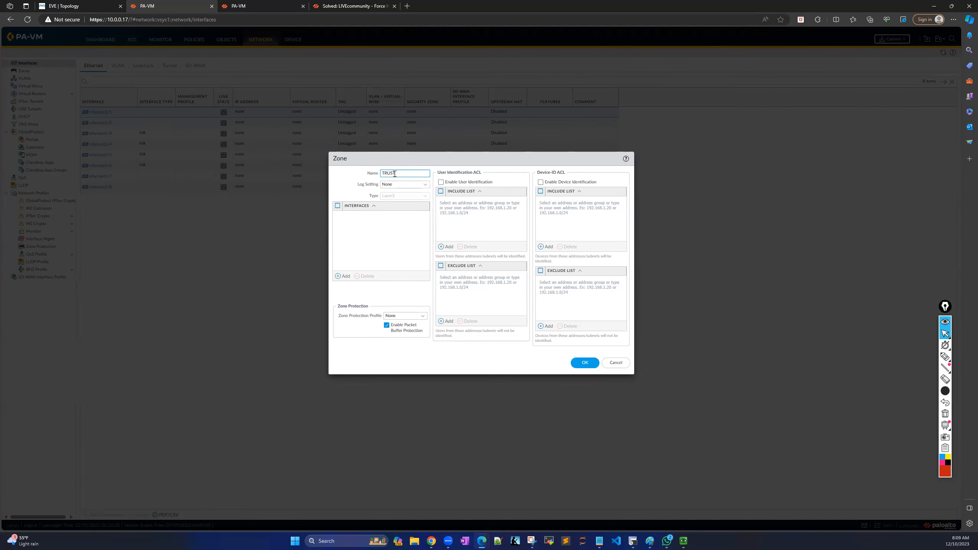
type("-ZON")
left_click(374, 239)
left_click(412, 174)
left_click(585, 363)
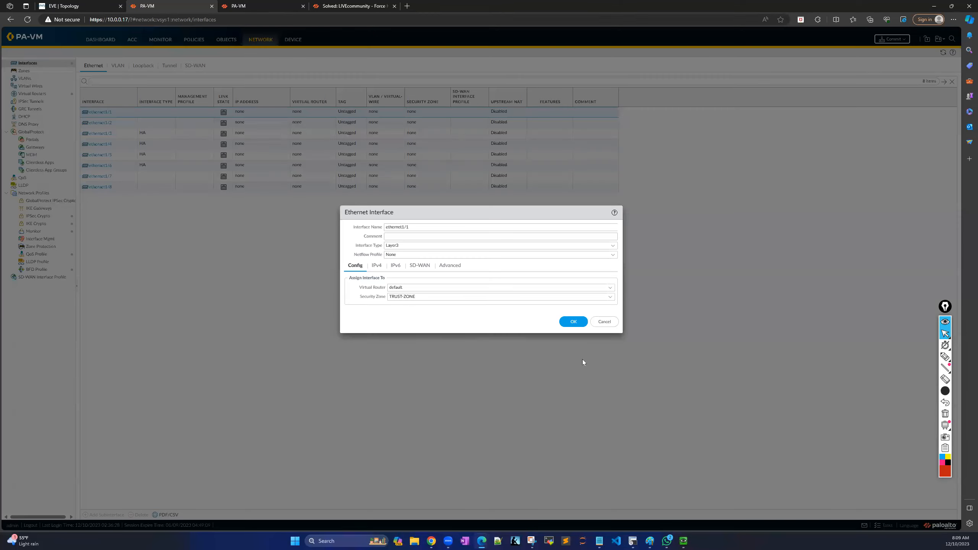
Add static IPv4 address 192.168.1.254/24 and save ethernet1/1.
left_click(377, 265)
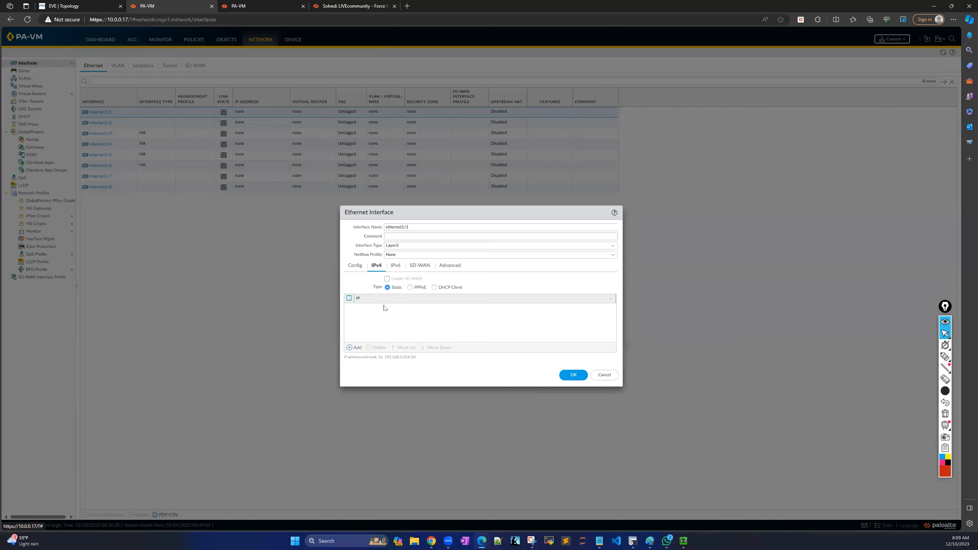
left_click(354, 347)
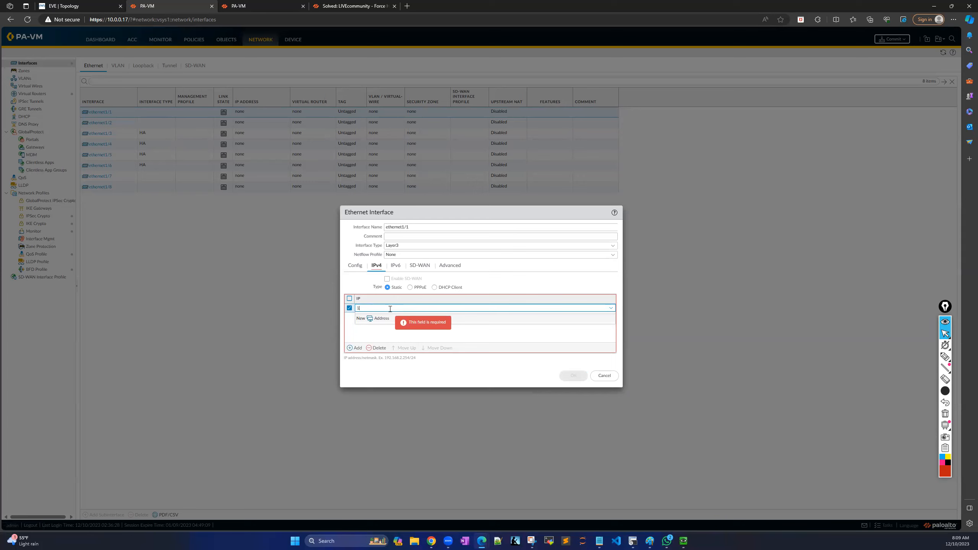
type("192.168.1")
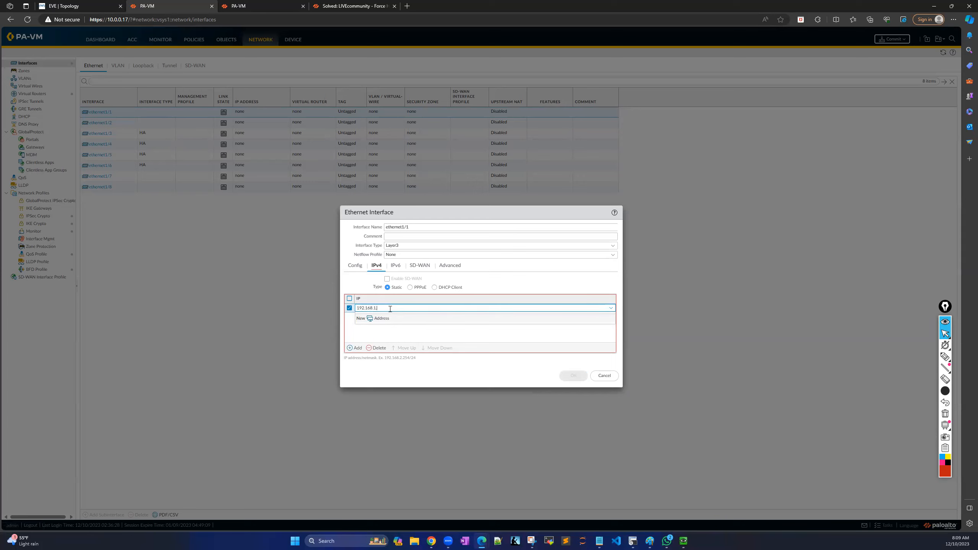
type(".254/")
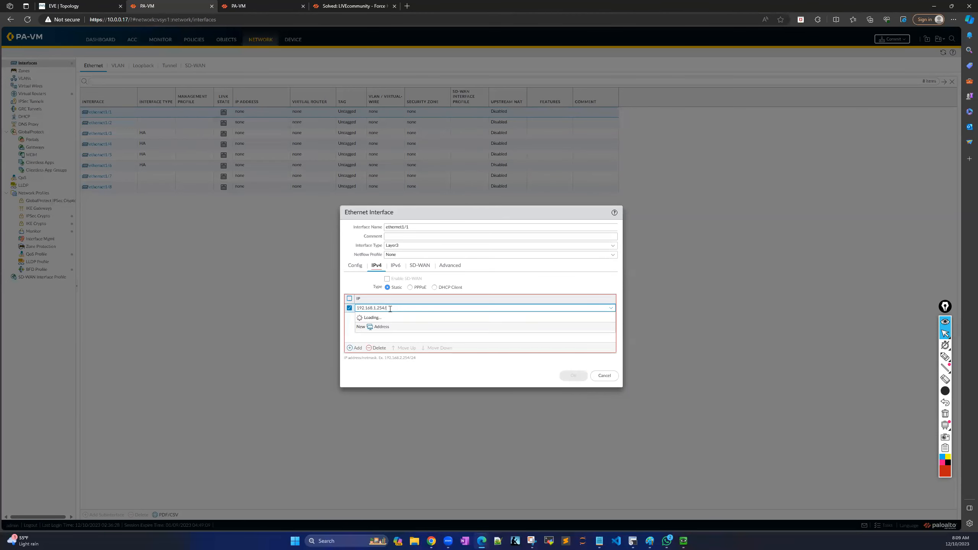
type("24")
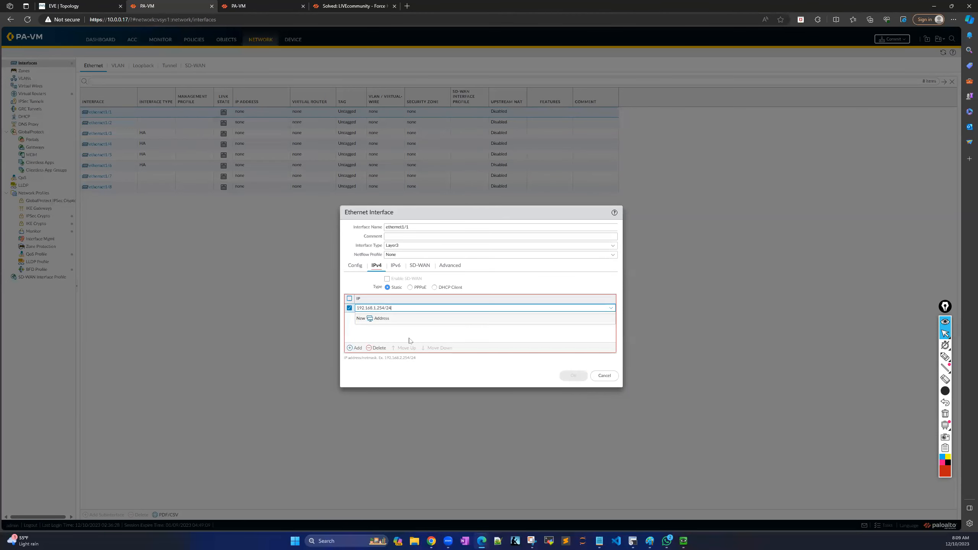
left_click(415, 332)
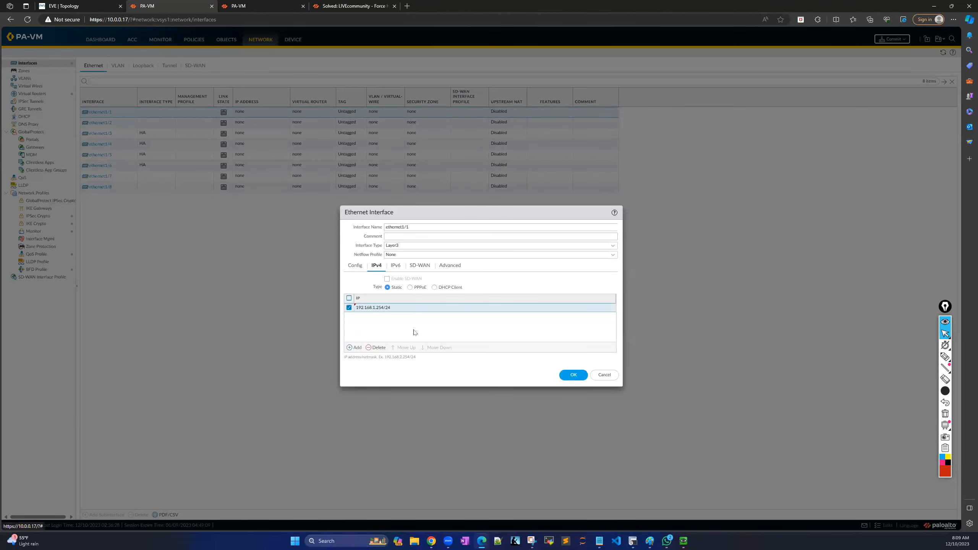
left_click(573, 375)
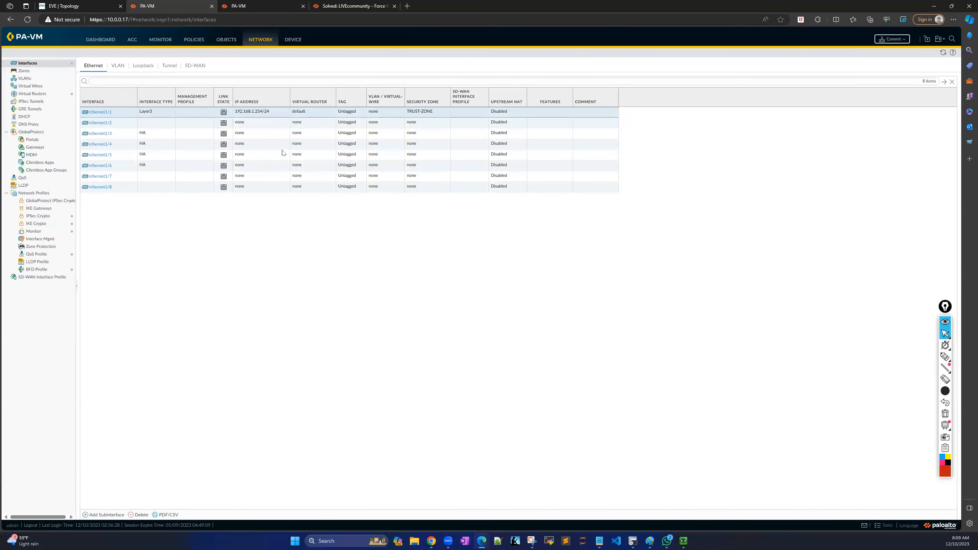
Make ethernet1/2 a Layer3 interface on the default virtual router.
left_click(103, 123)
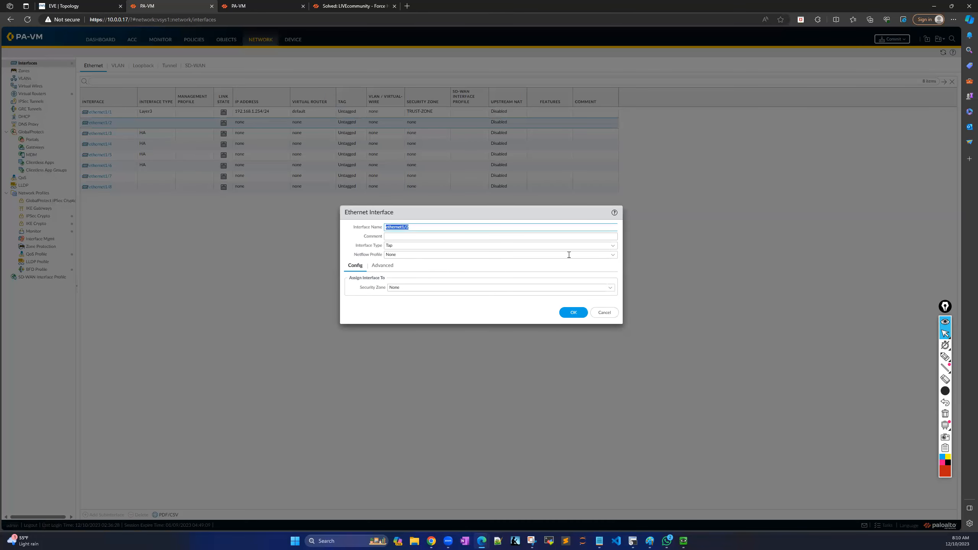
left_click(613, 245)
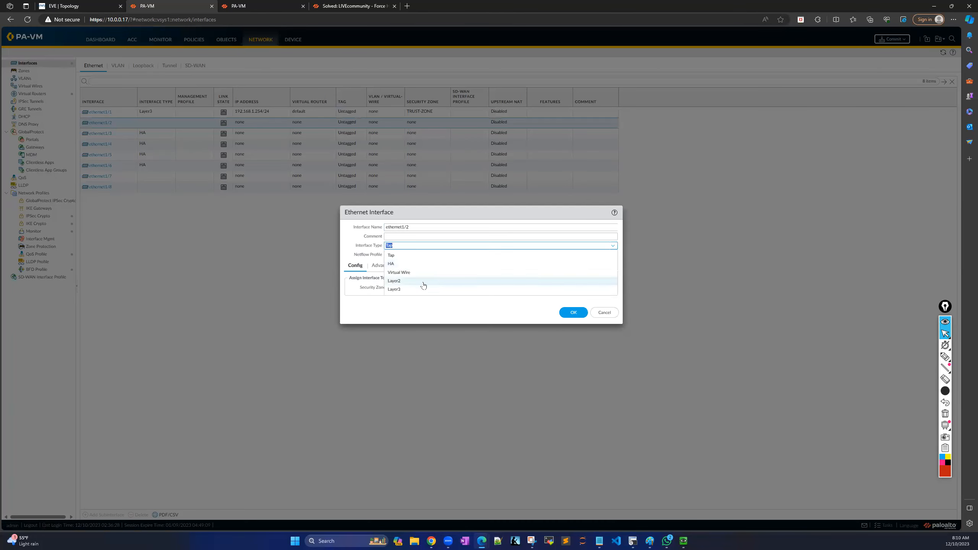
left_click(397, 281)
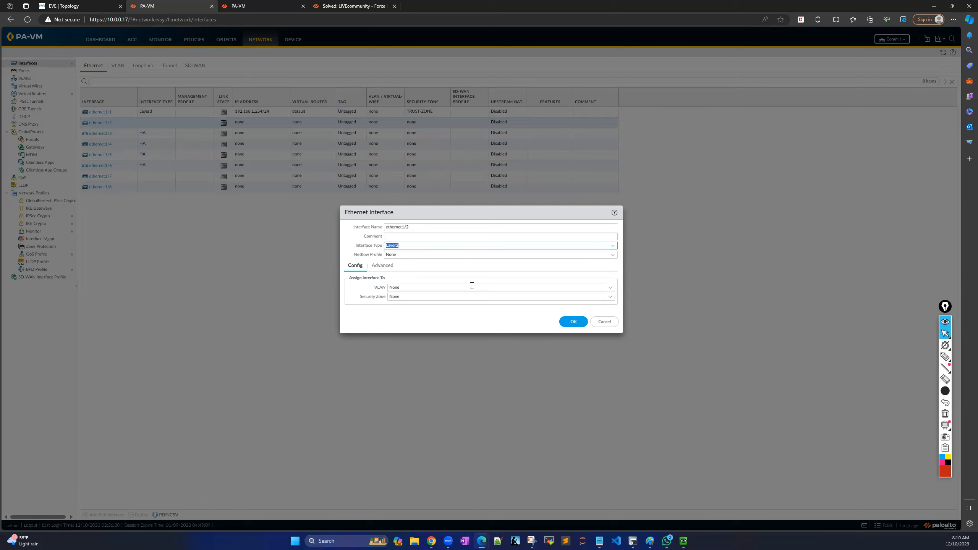
left_click(610, 288)
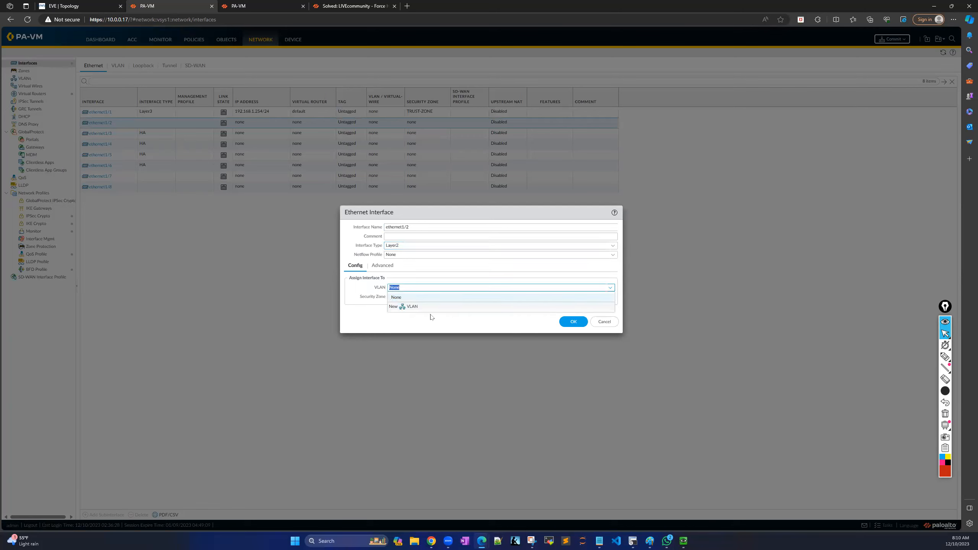
left_click(373, 311)
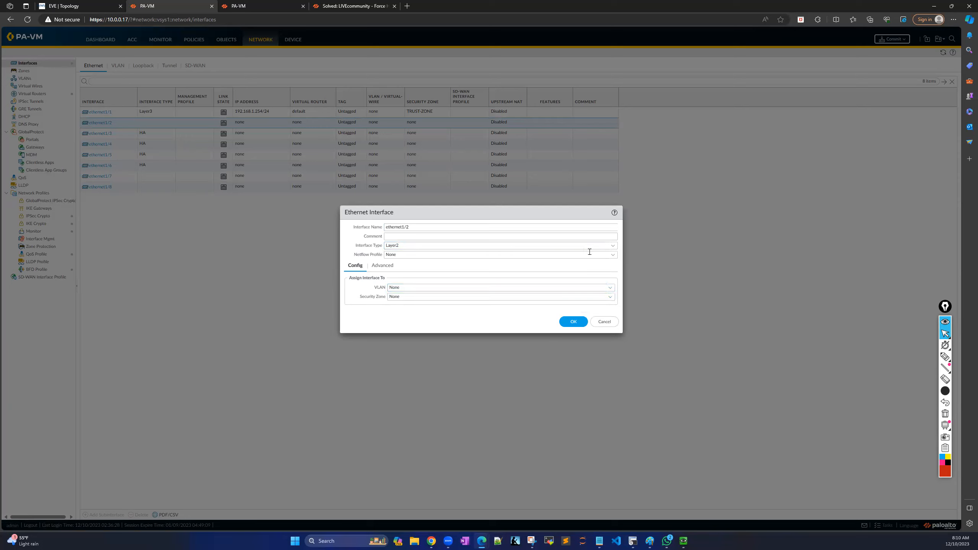
left_click(613, 245)
left_click(418, 290)
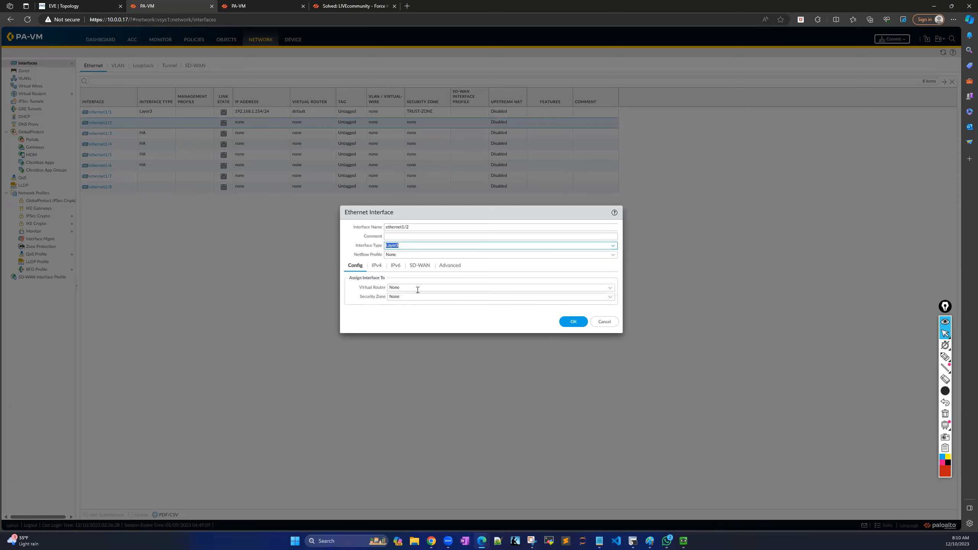
left_click(610, 287)
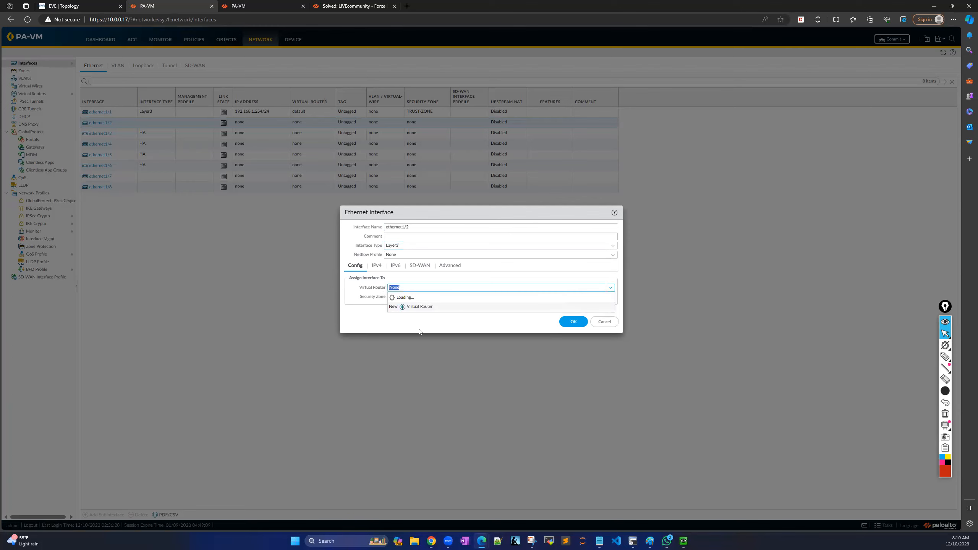
left_click(417, 315)
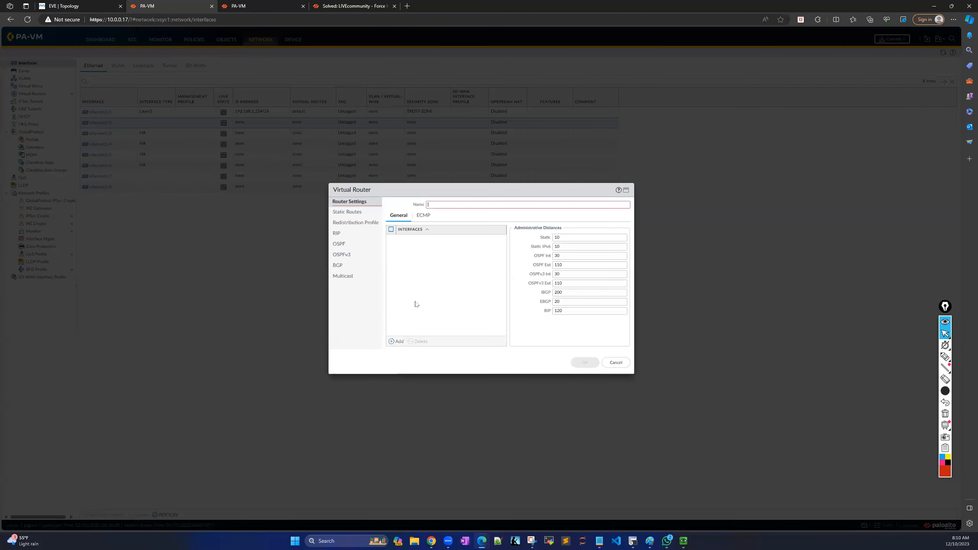
left_click(616, 362)
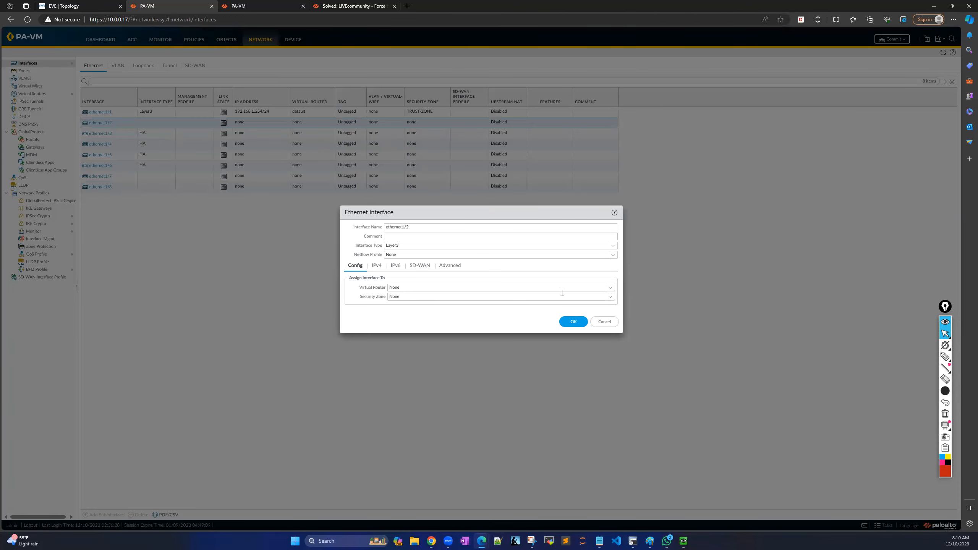
left_click(610, 287)
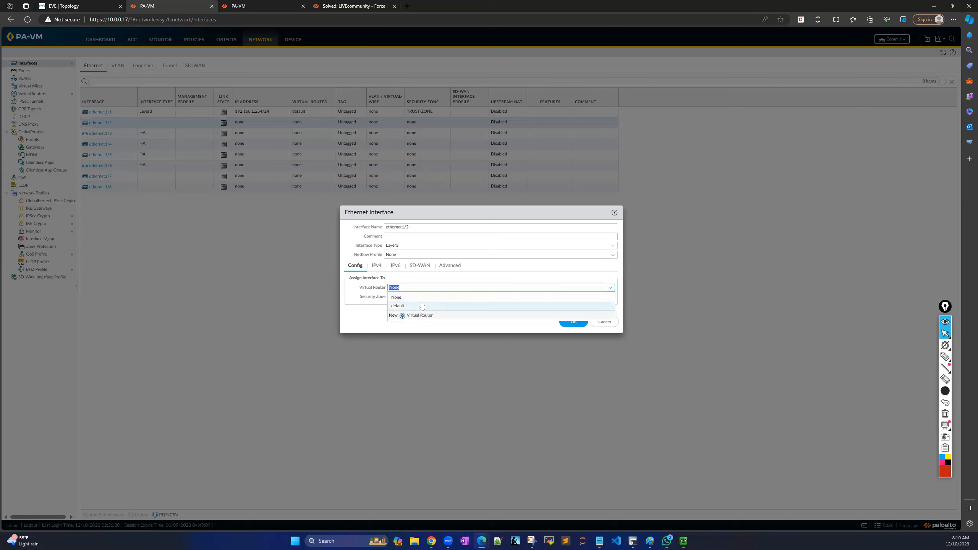
left_click(398, 306)
Create a new security zone named Outside-Zone for ethernet1/2.
left_click(393, 297)
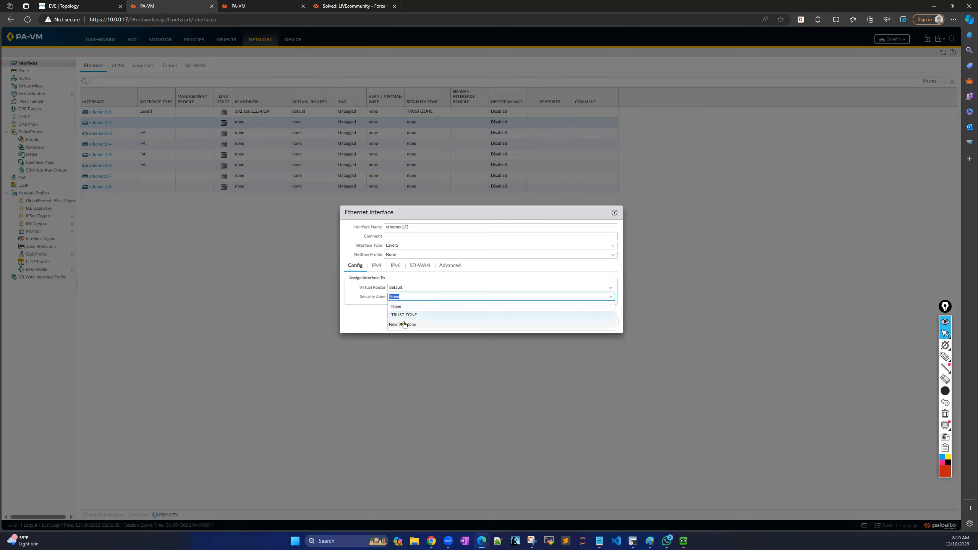
left_click(403, 325)
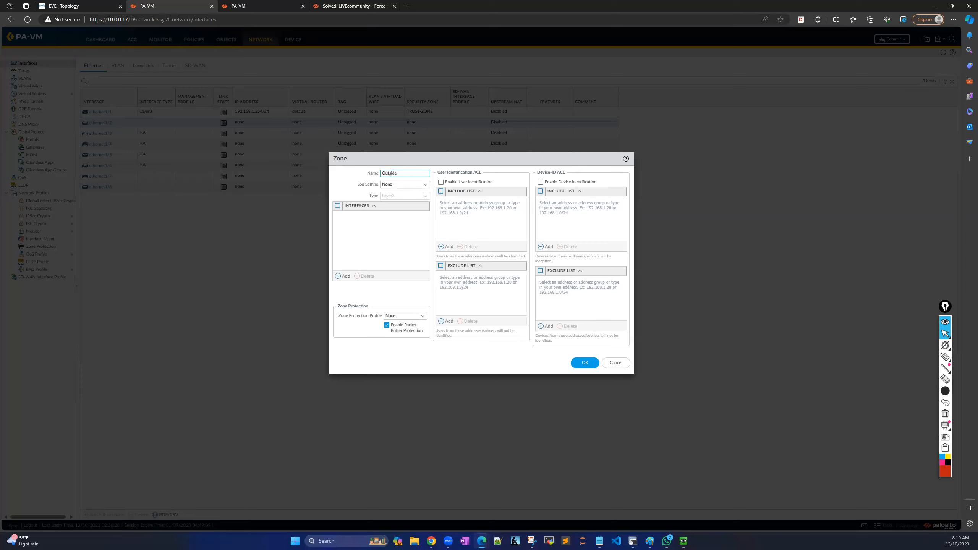
key("Caps_Lock")
type("n")
key("BackSpace")
key("BackSpace")
key("BackSpace")
left_click(590, 363)
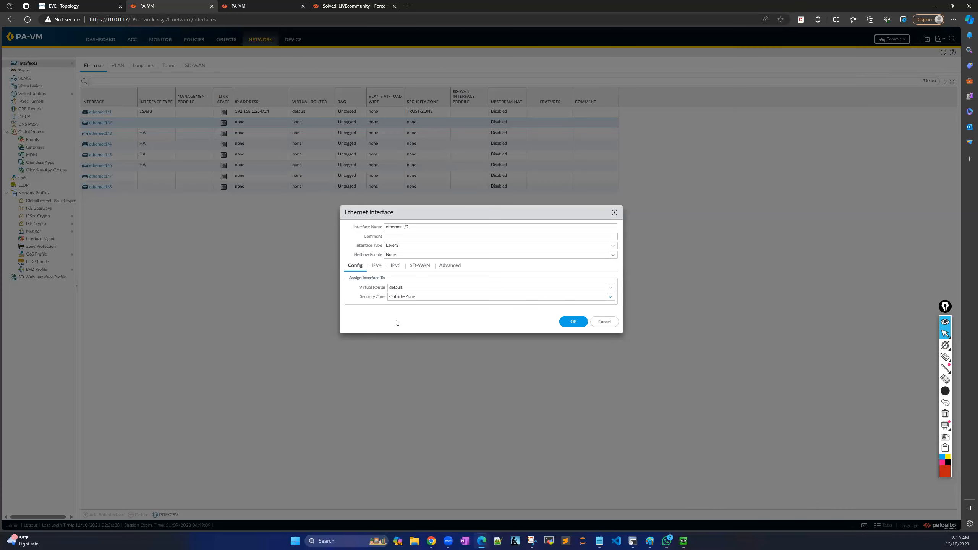
Add IPv4 address 150.1.1.2/24, review the advanced settings, and save ethernet1/2.
left_click(376, 266)
left_click(352, 348)
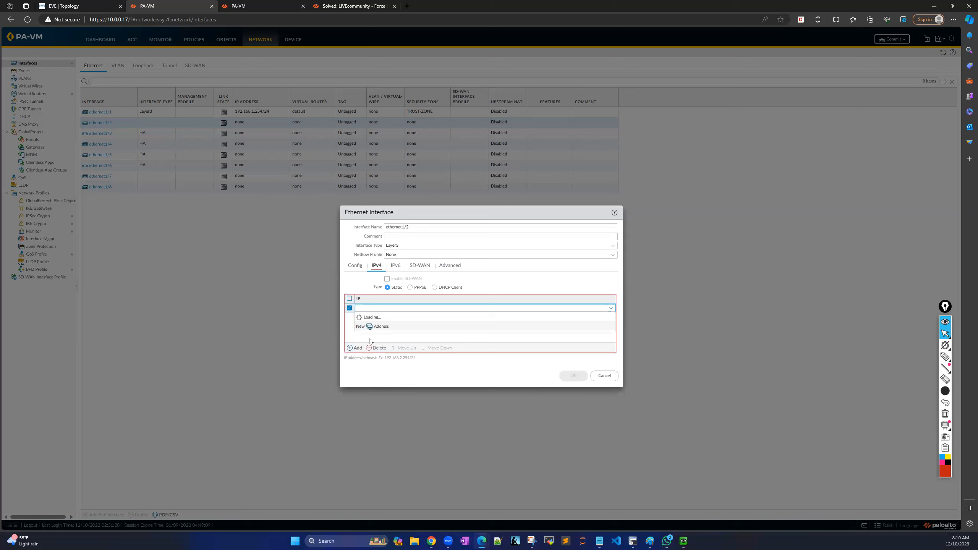
type("150")
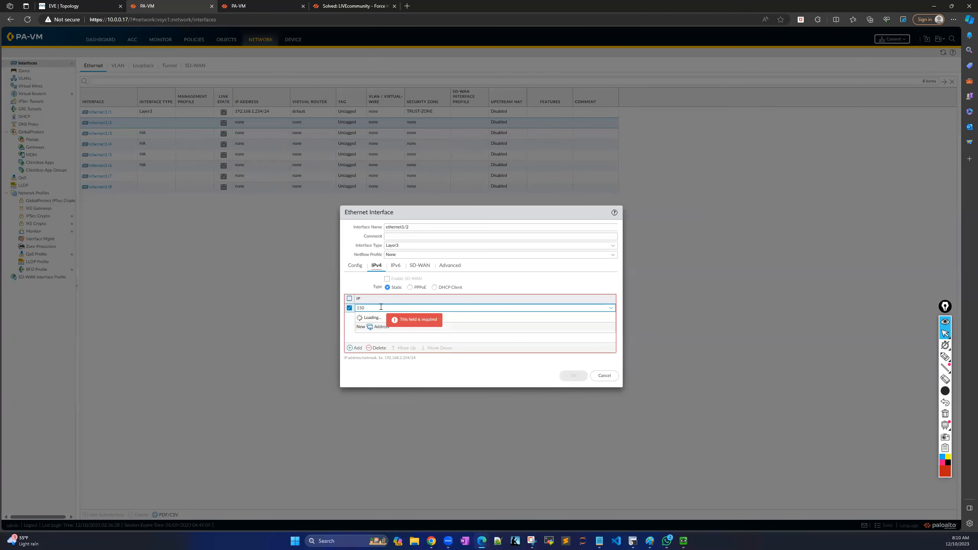
type(".1.1.")
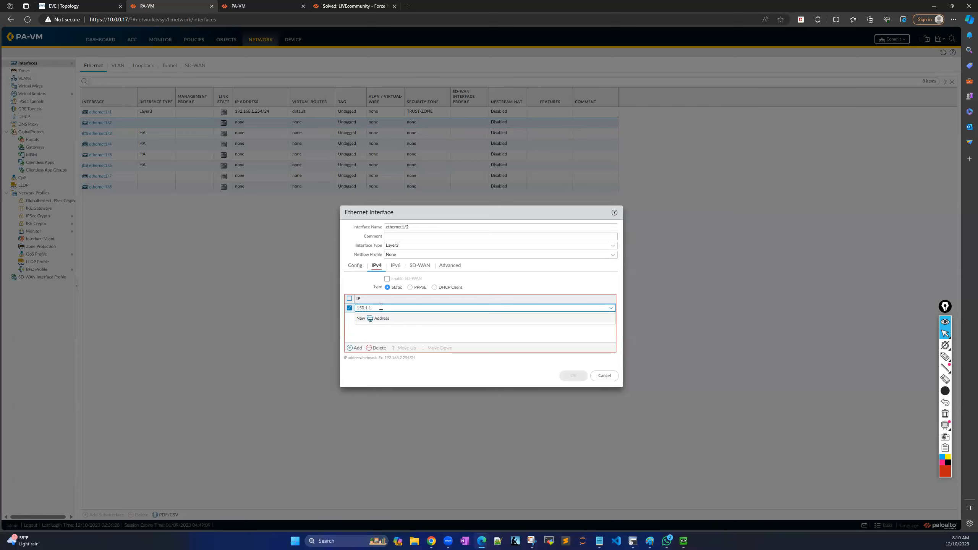
type("2")
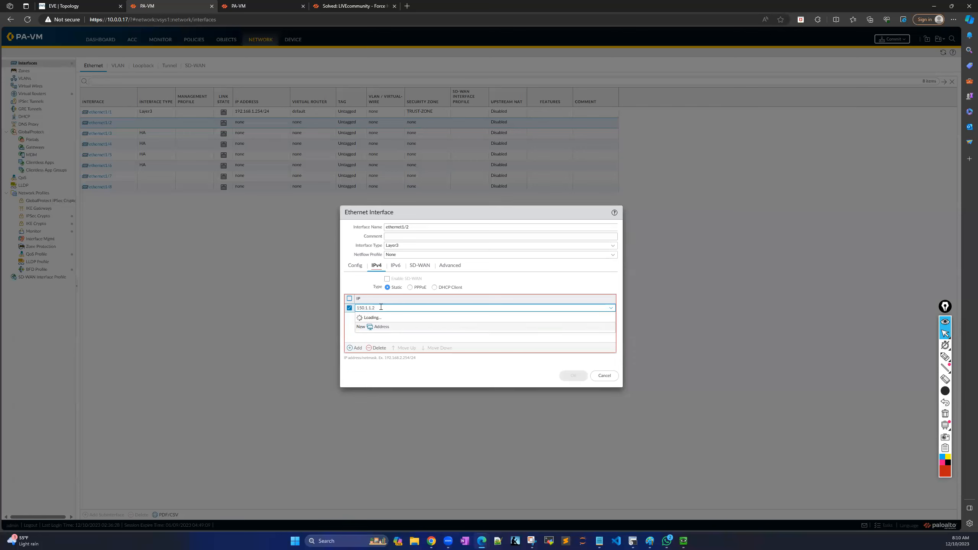
type("/24")
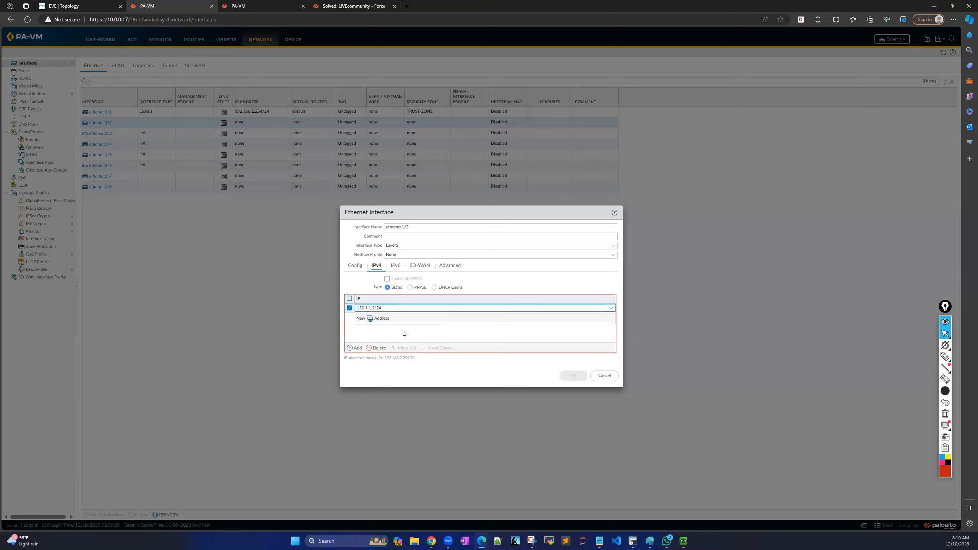
left_click(405, 333)
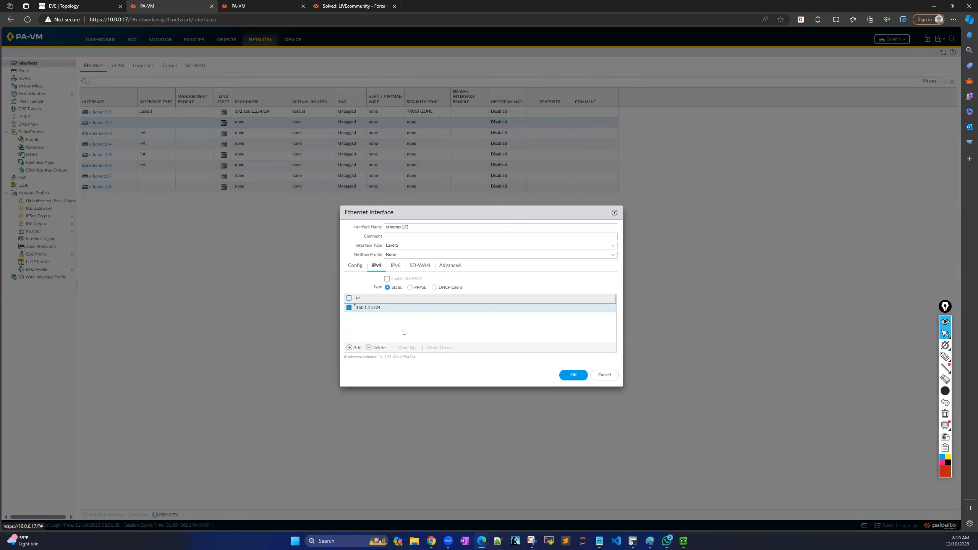
left_click(450, 266)
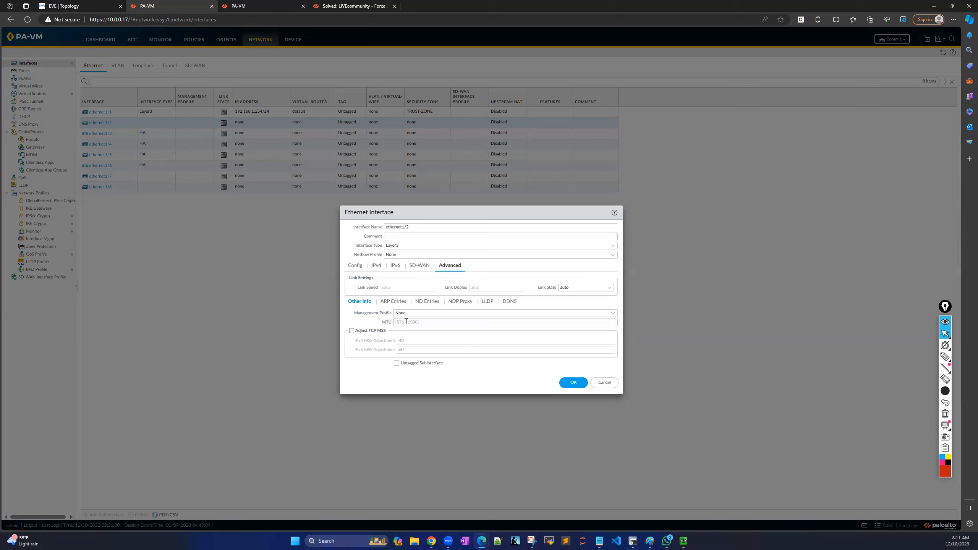
left_click(612, 314)
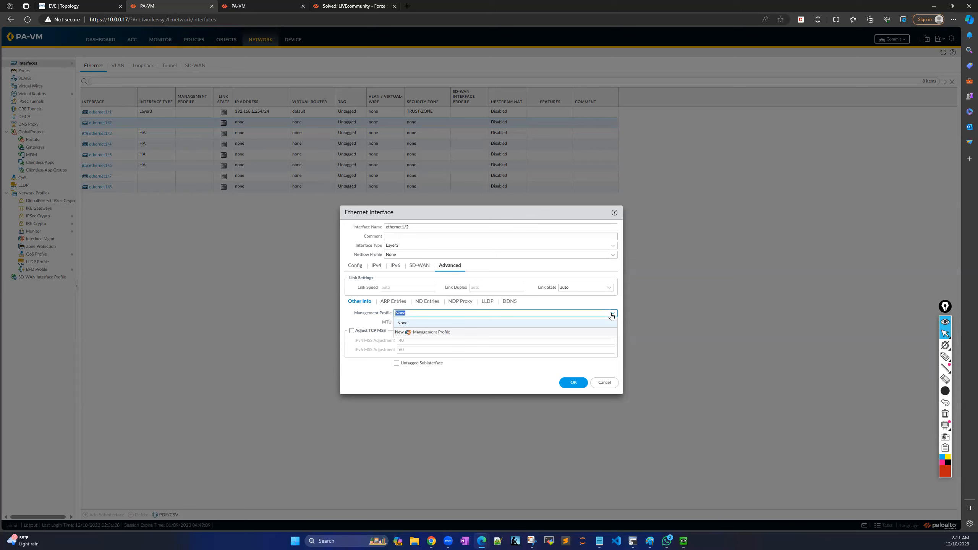
left_click(479, 376)
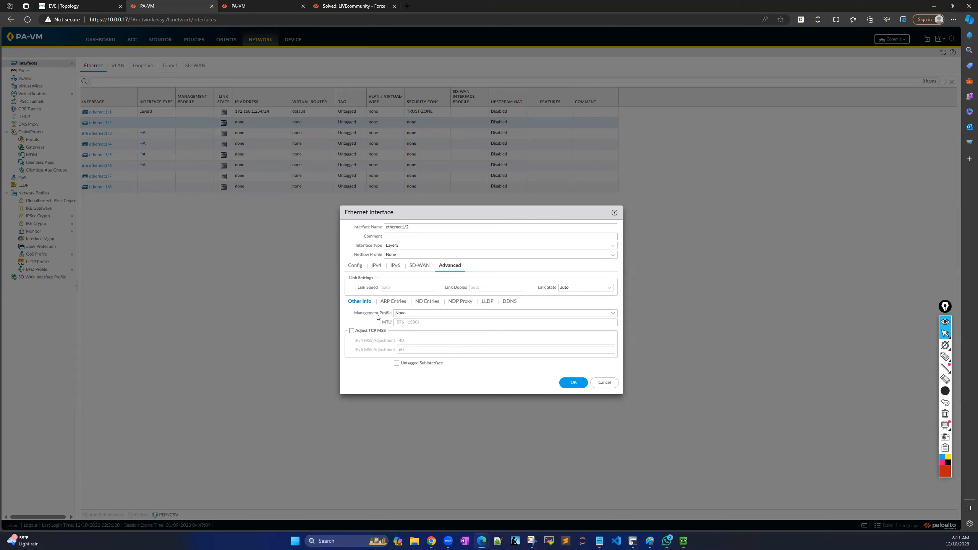
left_click(574, 383)
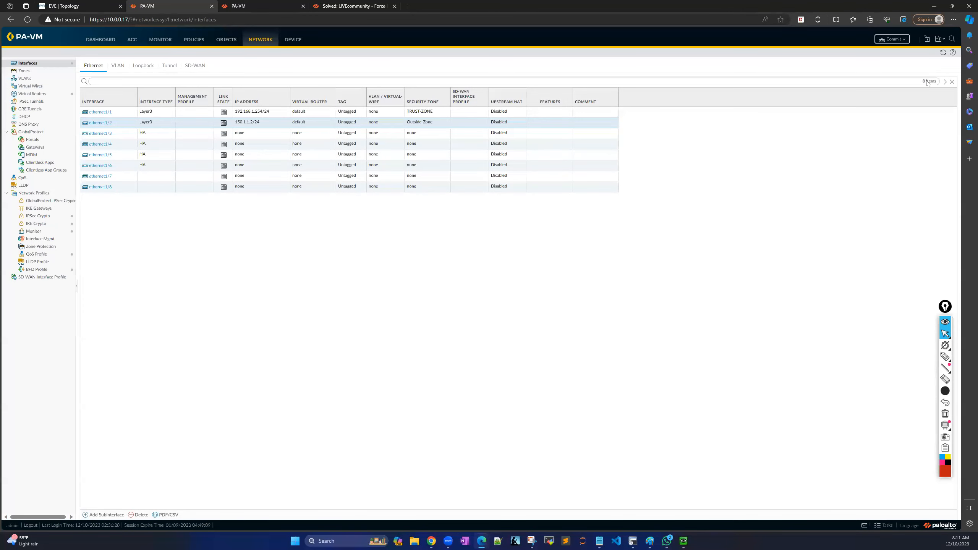
Commit the pending interface changes, then move to the second firewall's (10.0.0.19) session.
left_click(893, 39)
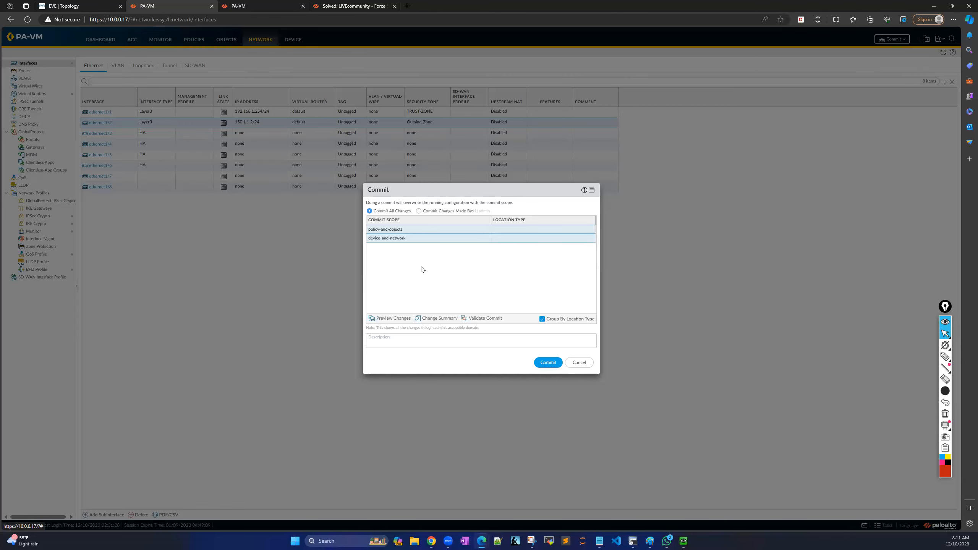
left_click(550, 364)
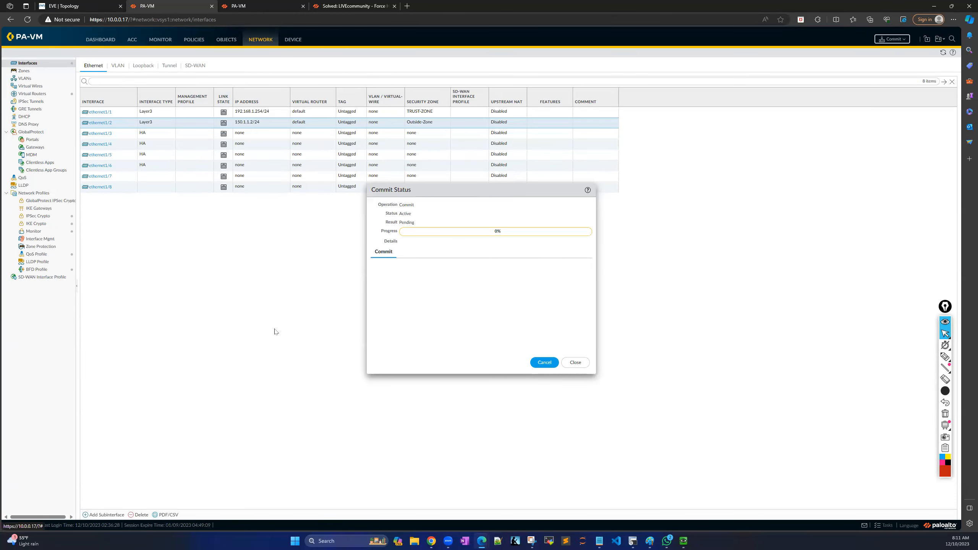
left_click(259, 8)
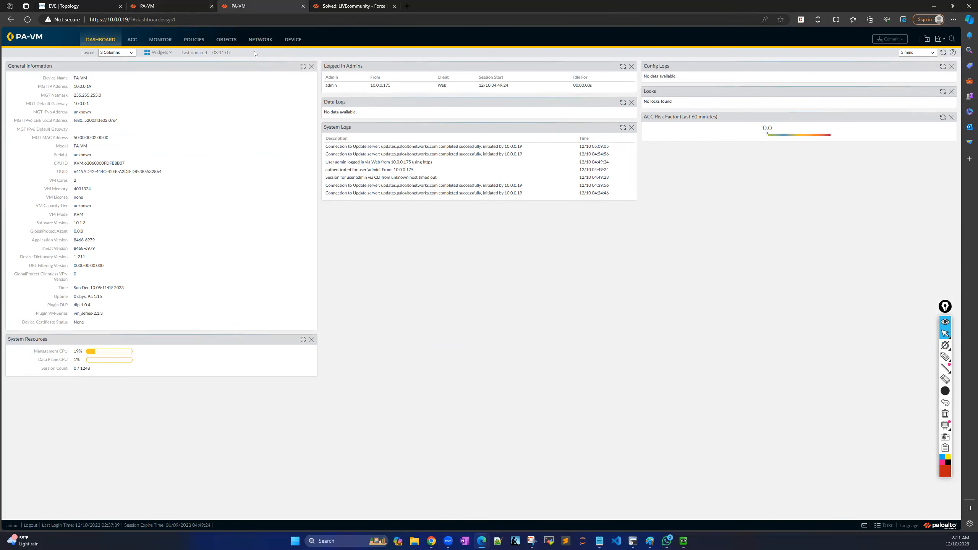
Show the 10.0.0.19 firewall's Ethernet interfaces and highlight the unconfigured ports on screen.
left_click(261, 40)
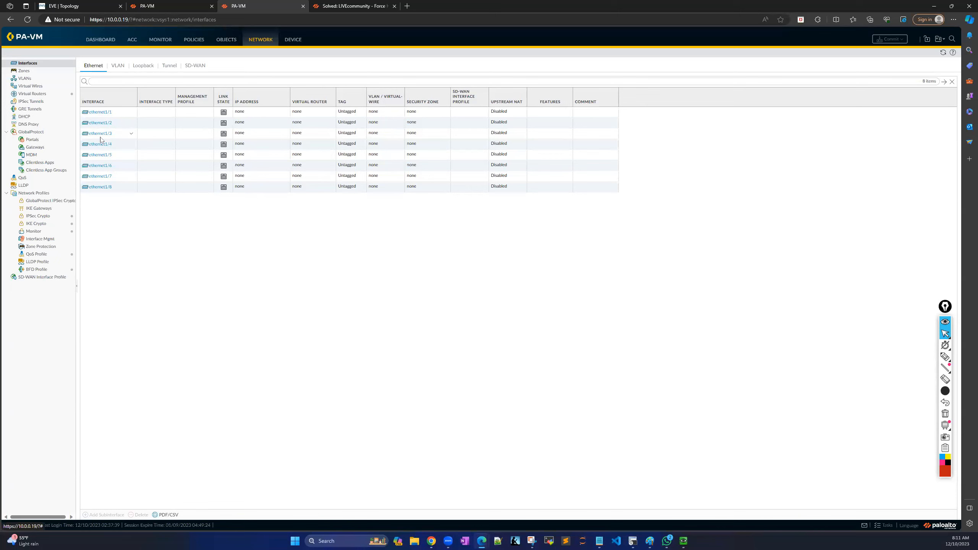
left_click(946, 357)
mouse_move(71, 130)
left_mouse_down()
mouse_move(115, 132)
mouse_move(120, 169)
mouse_move(95, 174)
mouse_move(75, 154)
mouse_move(80, 134)
mouse_move(131, 125)
mouse_move(135, 158)
left_mouse_up()
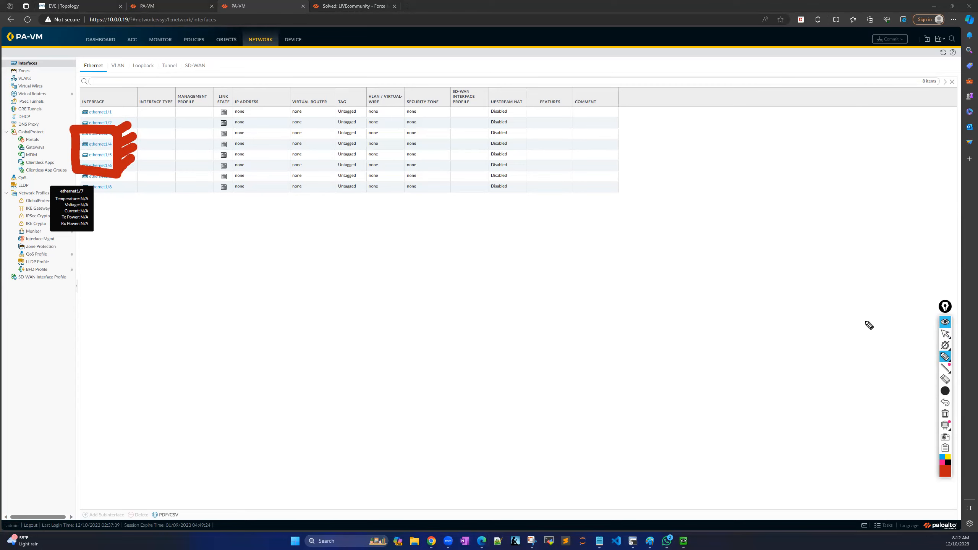
left_click(945, 413)
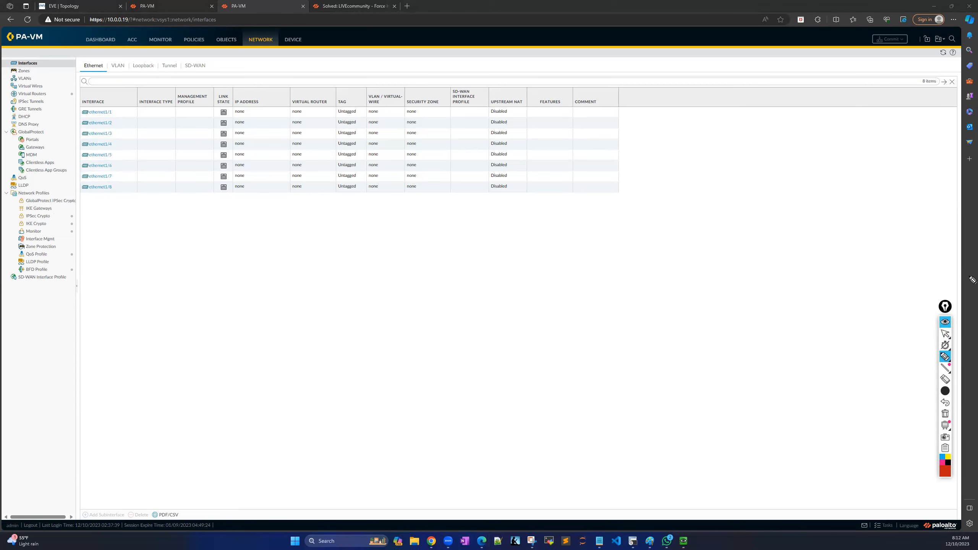
left_click(945, 334)
Set ethernet1/3 and ethernet1/4 to interface type HA.
left_click(102, 134)
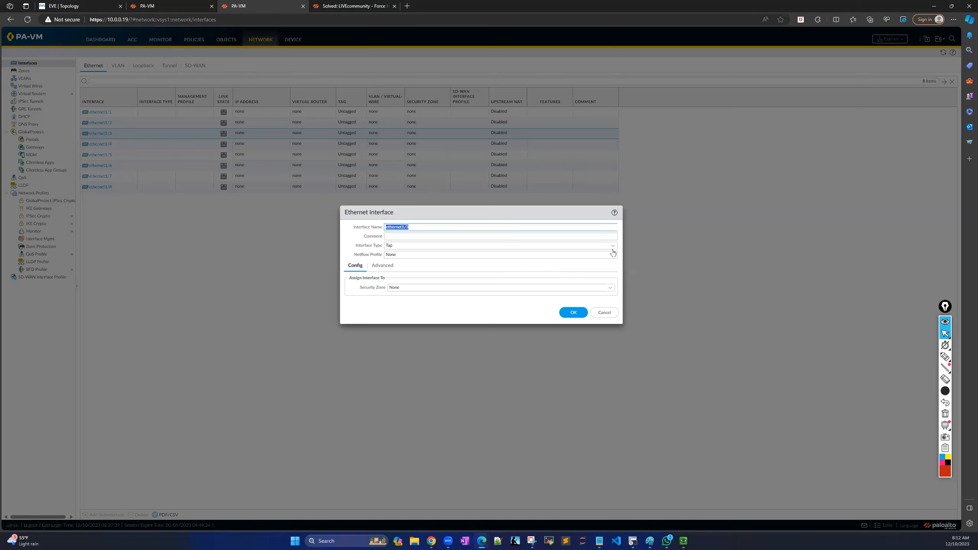
left_click(613, 246)
left_click(427, 268)
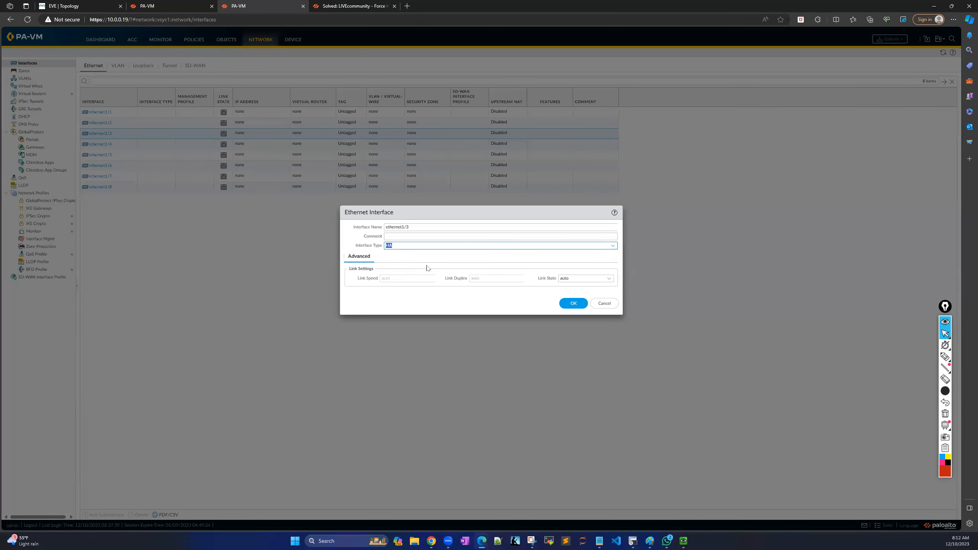
left_click(574, 304)
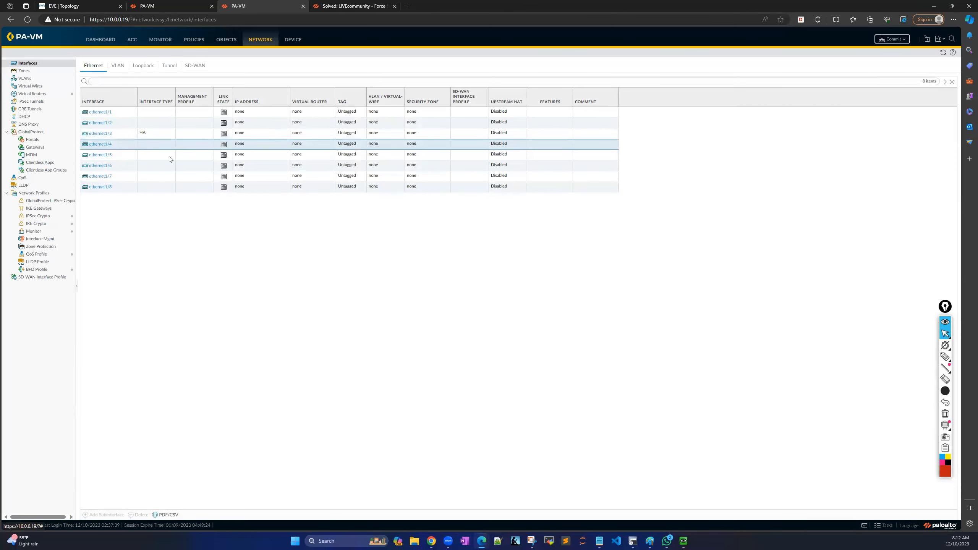
left_click(101, 144)
left_click(612, 246)
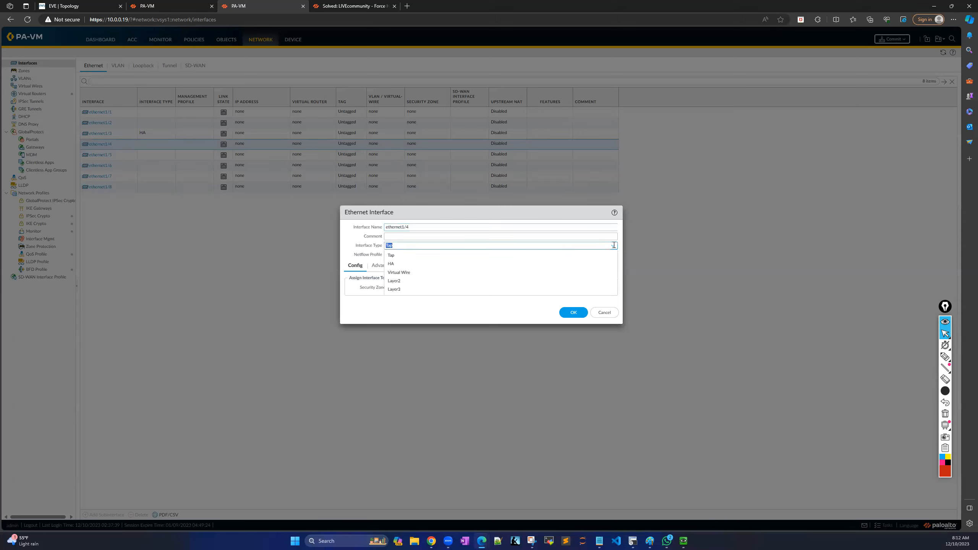
left_click(395, 266)
left_click(574, 303)
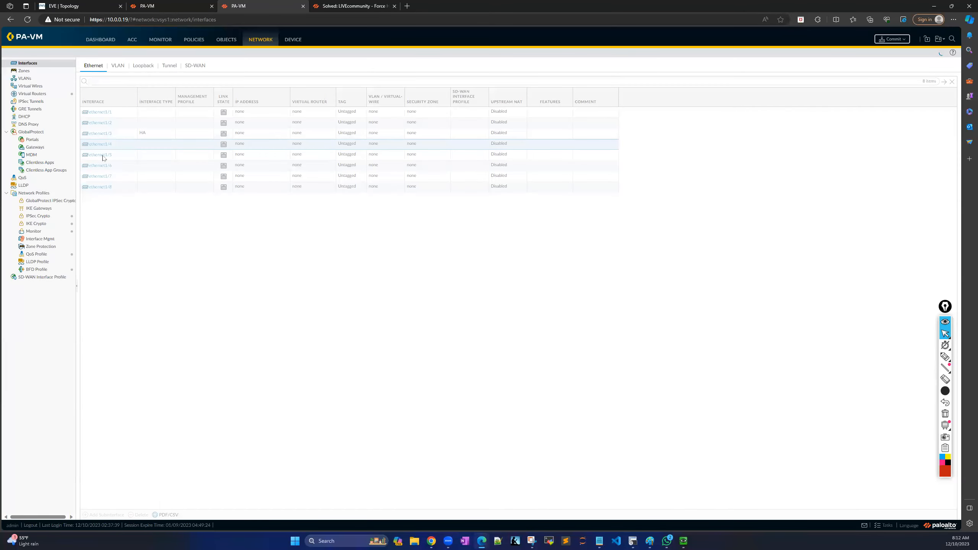
Set ethernet1/5 and ethernet1/6 to interface type HA.
left_click(101, 155)
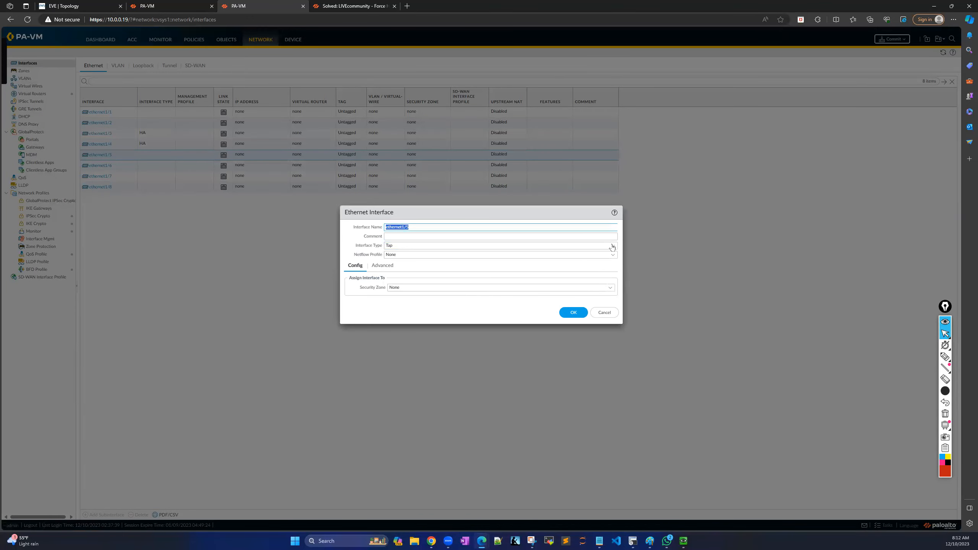
left_click(613, 247)
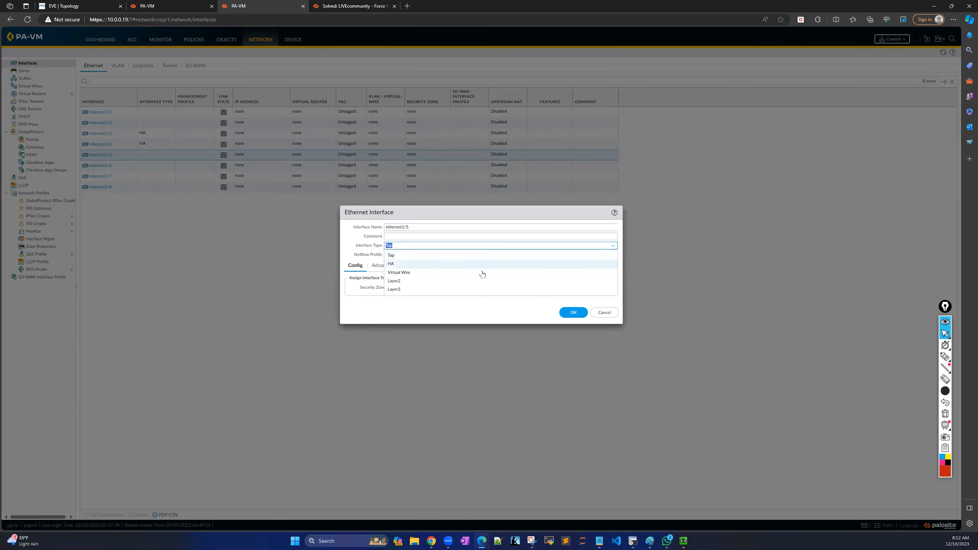
left_click(409, 266)
left_click(566, 302)
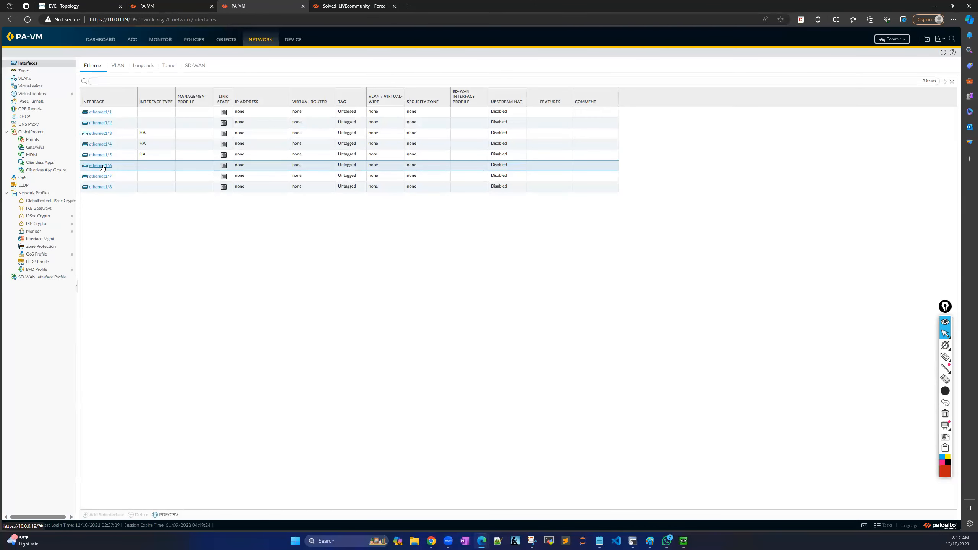
left_click(101, 166)
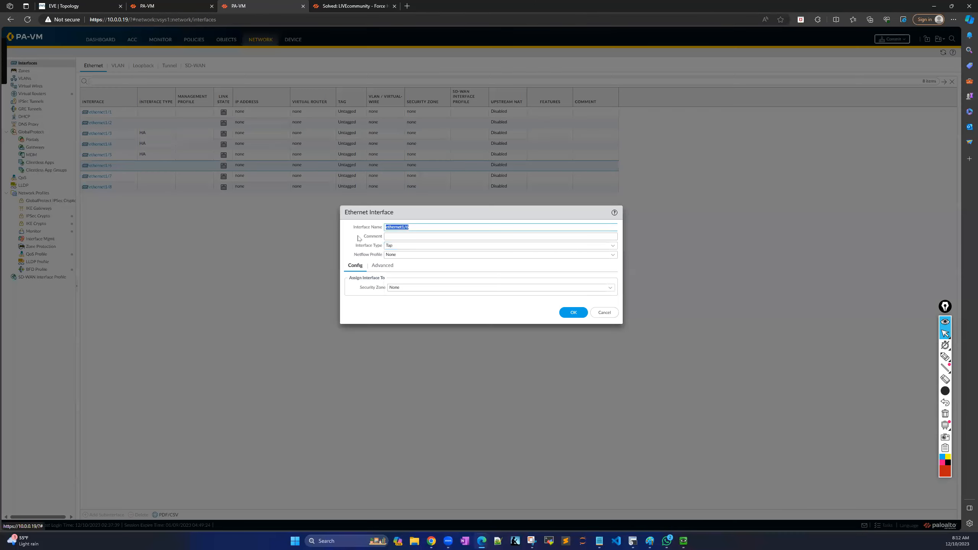
left_click(613, 246)
left_click(552, 266)
left_click(577, 307)
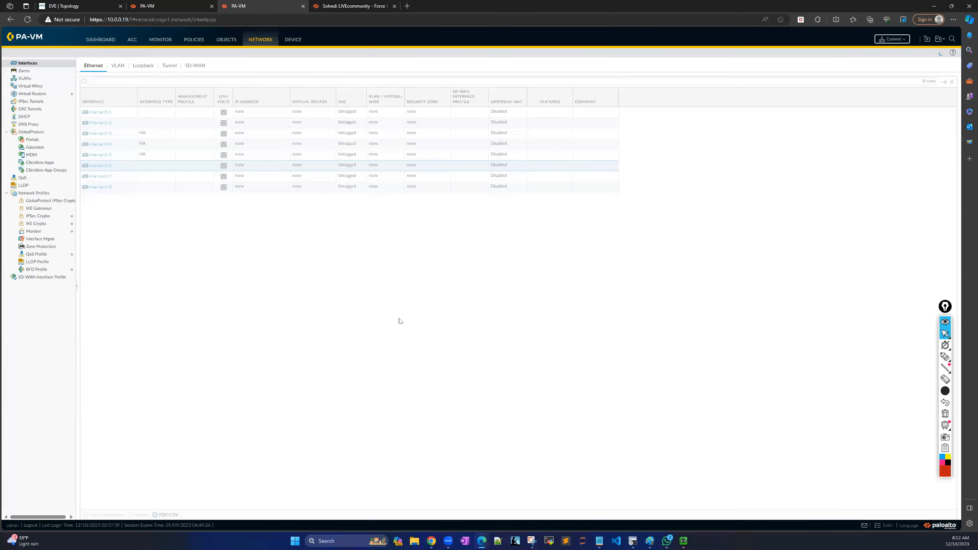
Box the four HA interface rows on screen, then erase the annotation.
left_click(945, 357)
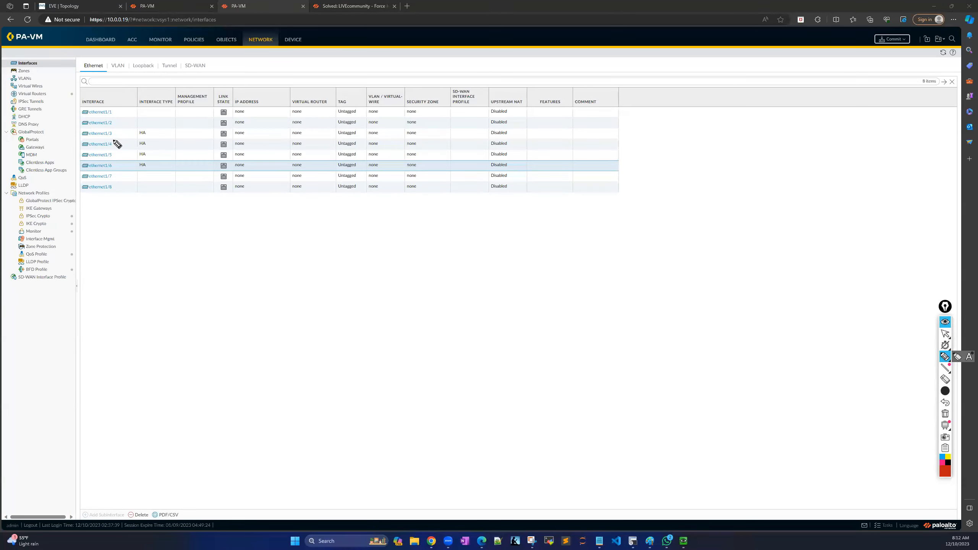
mouse_move(70, 127)
left_mouse_down()
mouse_move(163, 131)
mouse_move(164, 174)
mouse_move(114, 179)
mouse_move(73, 162)
mouse_move(77, 130)
left_mouse_up()
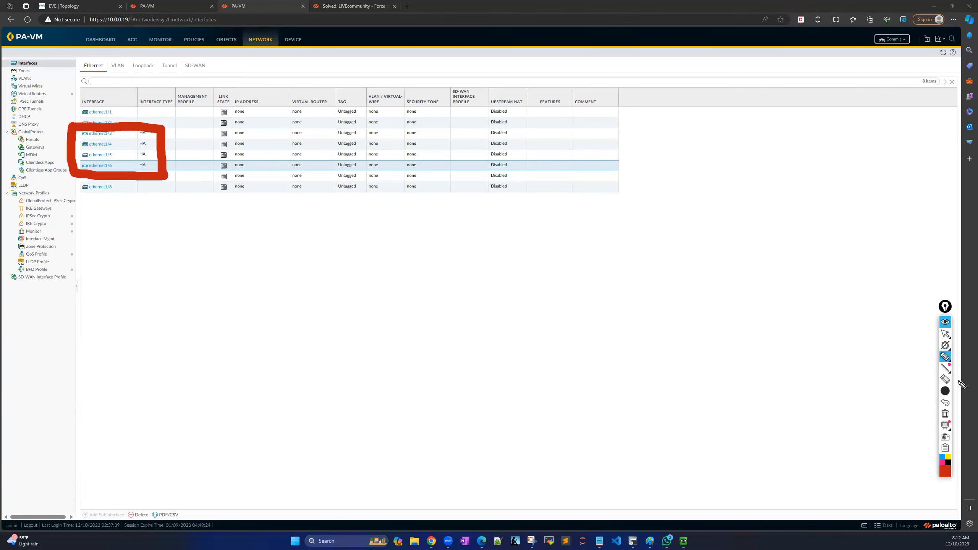
left_click(945, 414)
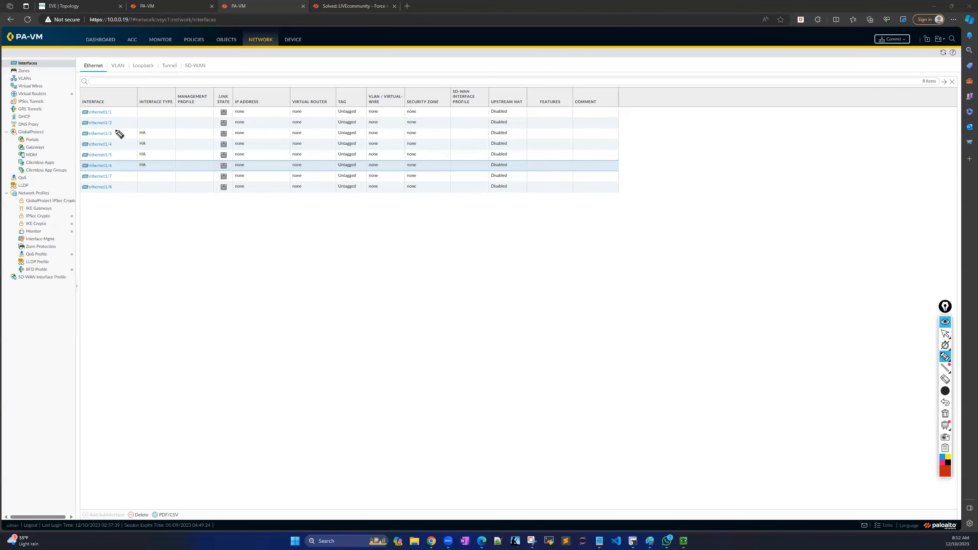
left_click(945, 333)
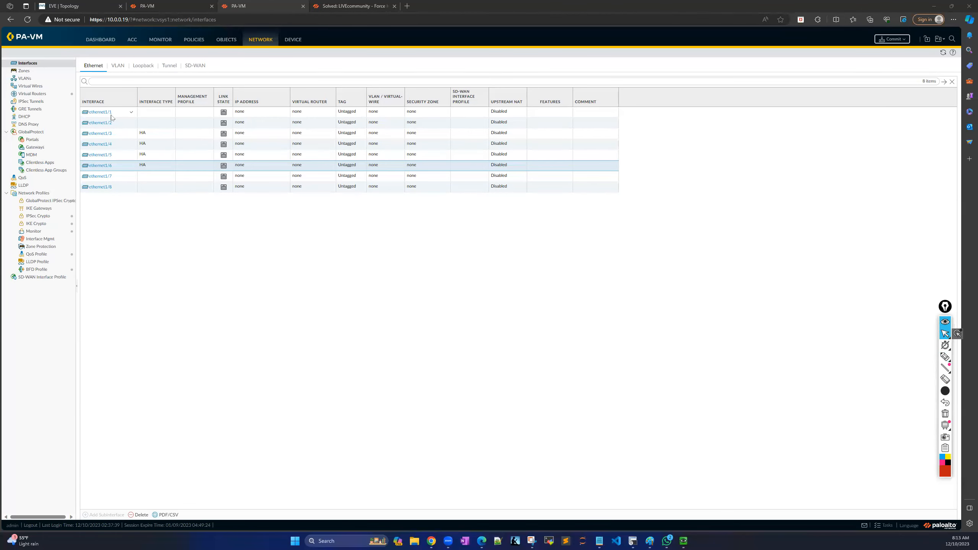
Make ethernet1/1 Layer3 with a blank IPv4 address entry, then view the lab topology.
left_click(99, 112)
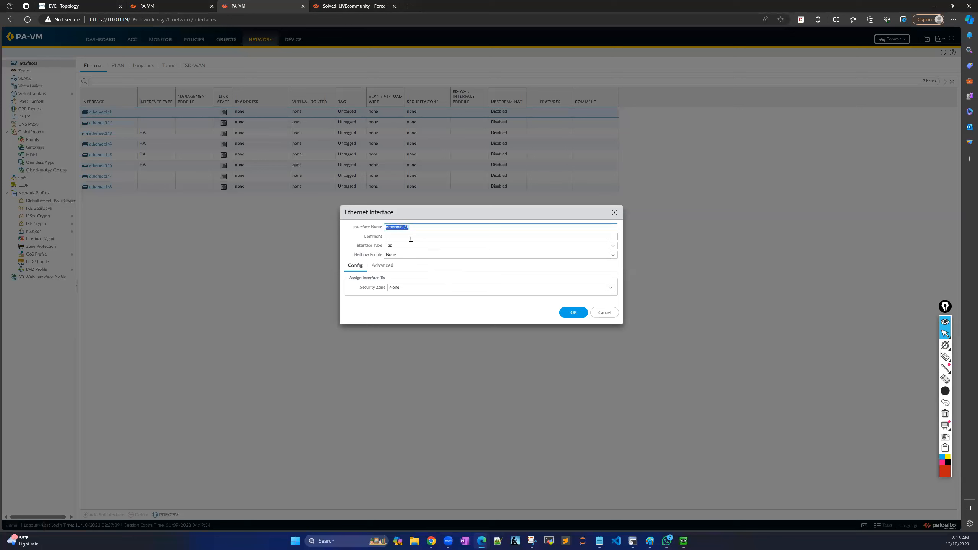
left_click(613, 246)
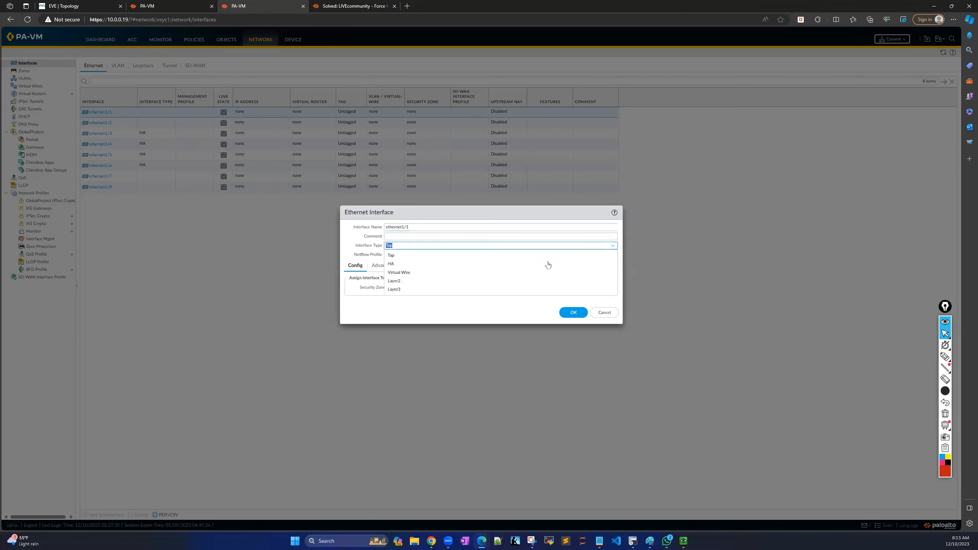
left_click(400, 289)
left_click(376, 266)
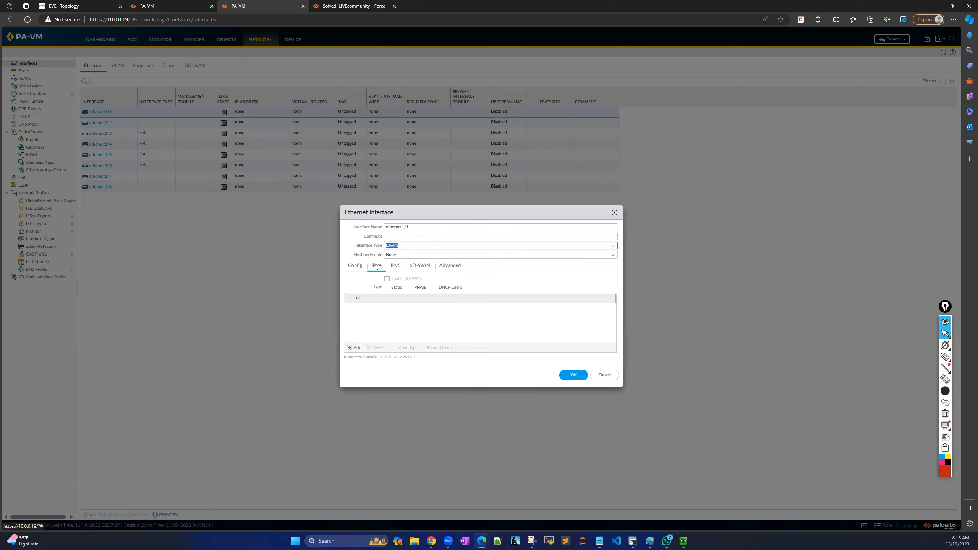
left_click(349, 348)
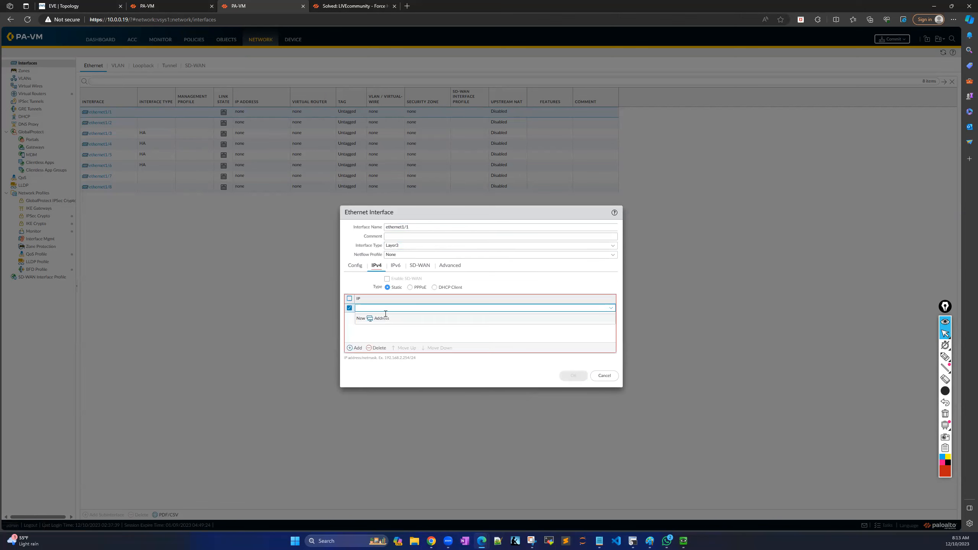
left_click(86, 8)
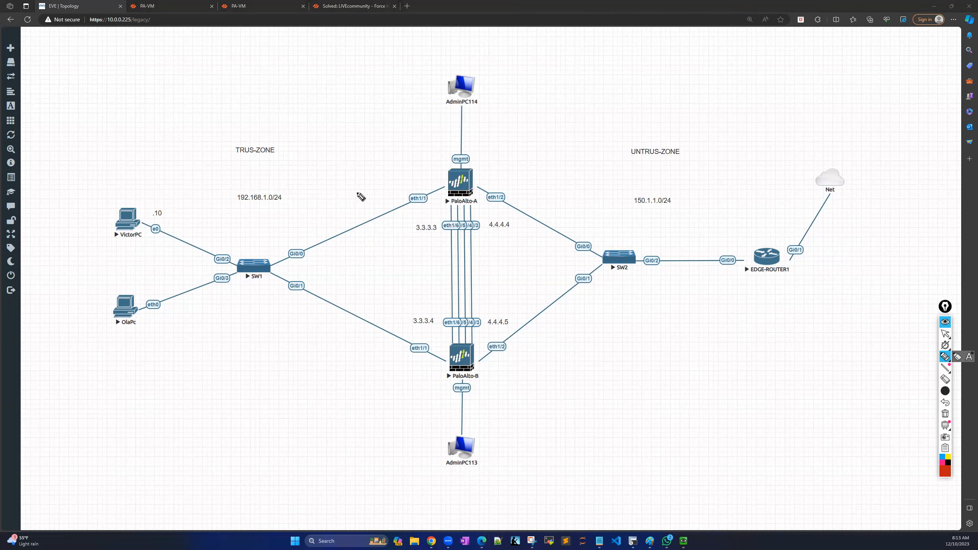
Annotate the trust-side links to both firewalls on the EVE topology, then clear the drawings.
mouse_move(391, 196)
left_mouse_down()
mouse_move(344, 254)
mouse_move(382, 359)
mouse_move(393, 196)
left_mouse_up()
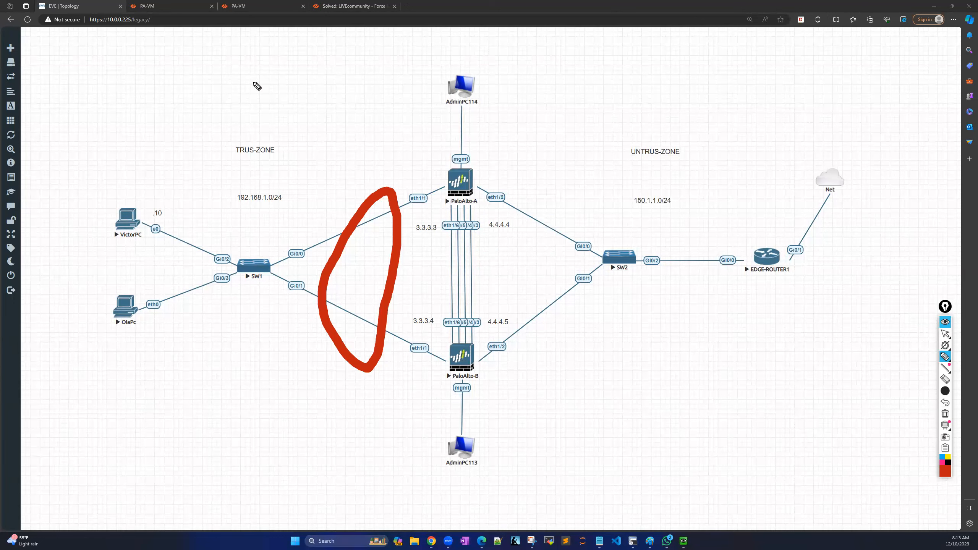
mouse_move(234, 75)
left_mouse_down()
mouse_move(264, 72)
mouse_move(275, 96)
mouse_move(325, 84)
mouse_move(327, 107)
left_mouse_up()
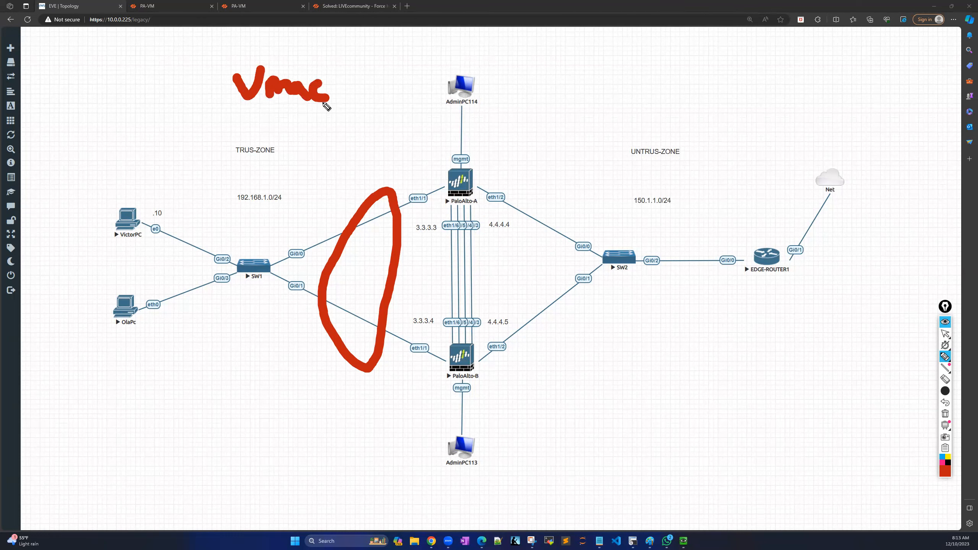
left_click_drag(235, 126, 346, 122)
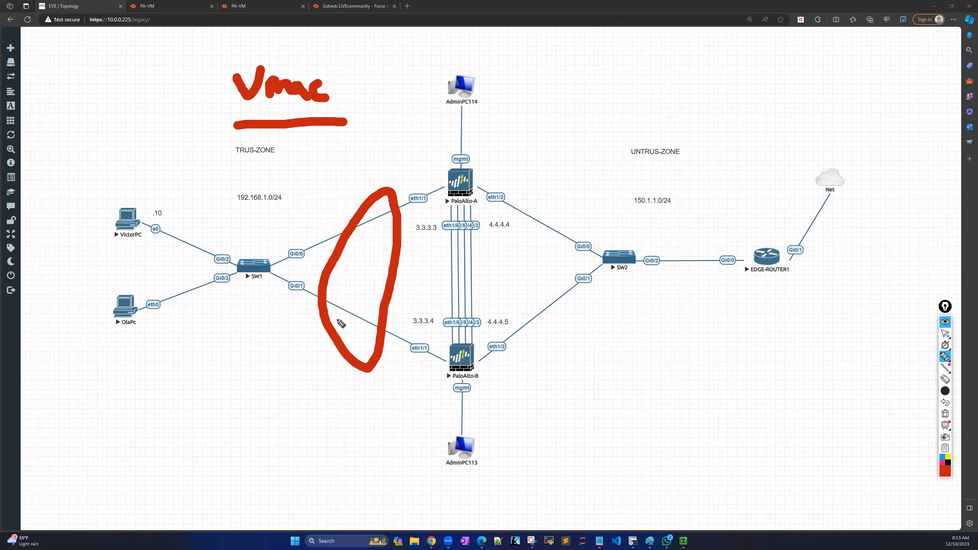
left_click(946, 335)
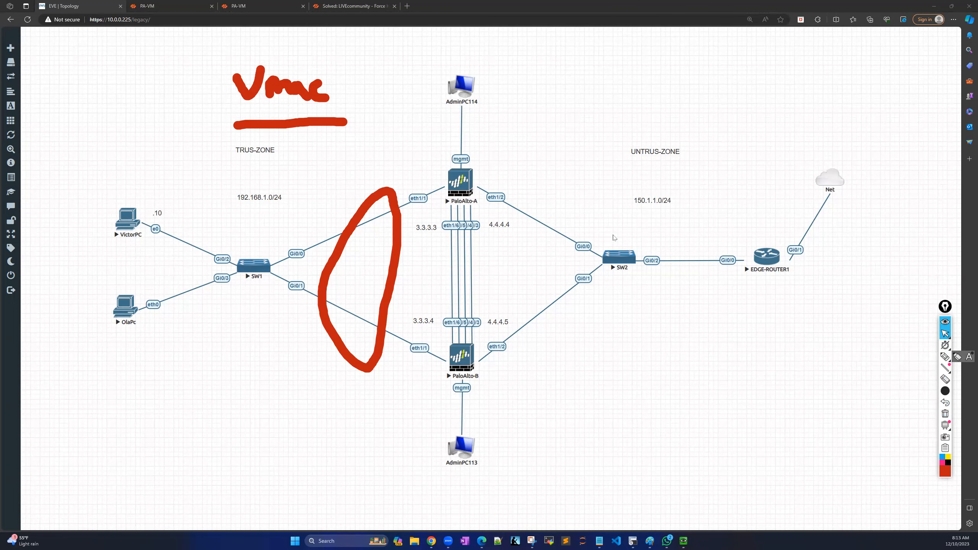
left_click(945, 414)
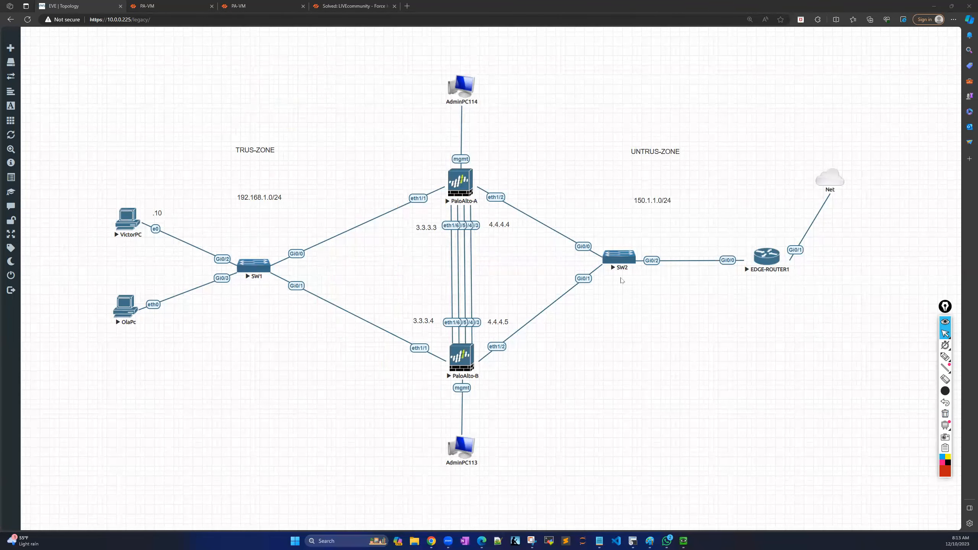
left_click(248, 8)
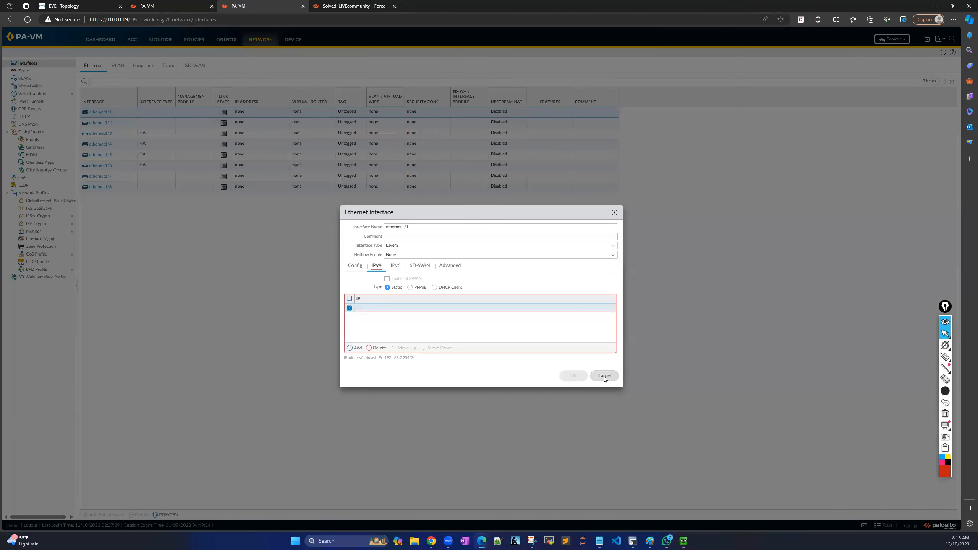
Cancel the ethernet1/1 edit, compare both firewalls, and close 10.0.0.17's successful commit report.
left_click(604, 376)
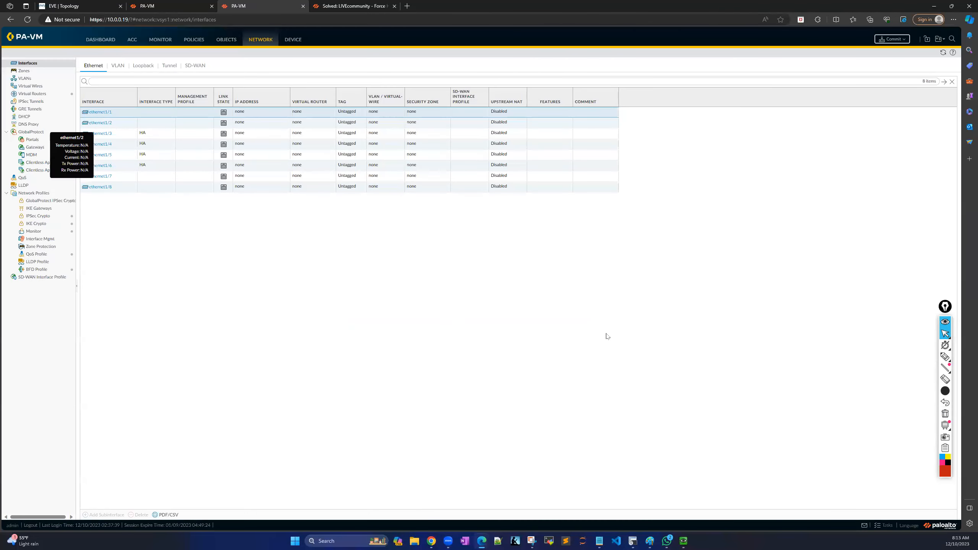
left_click(173, 8)
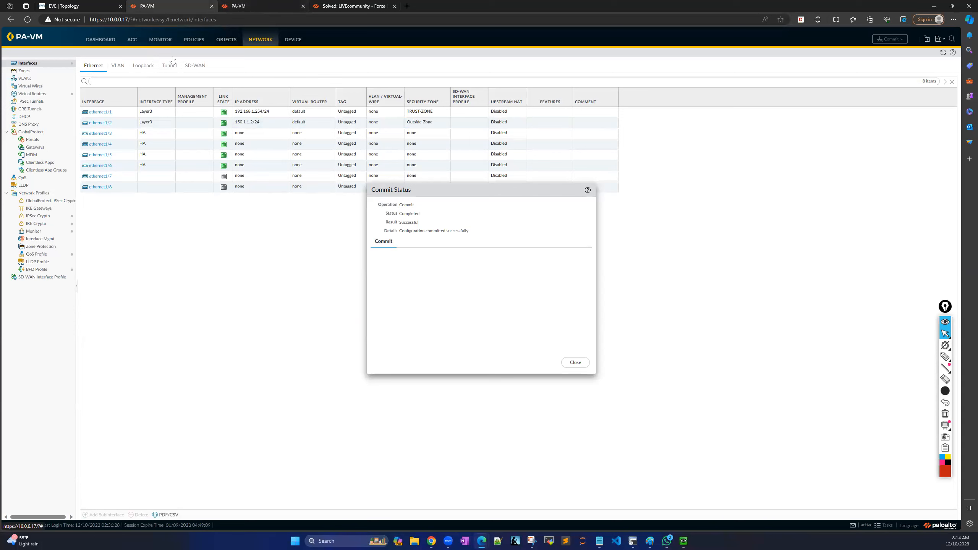
left_click(249, 9)
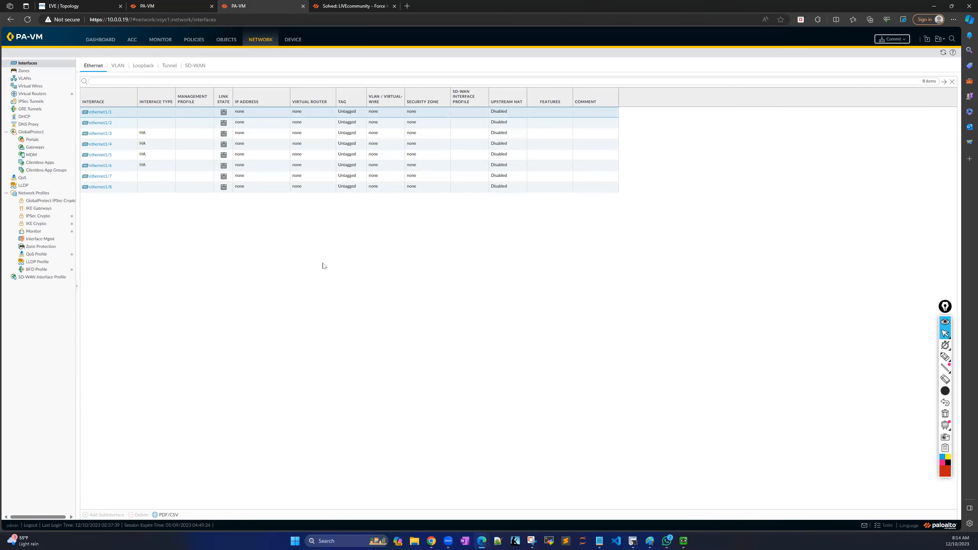
left_click(168, 8)
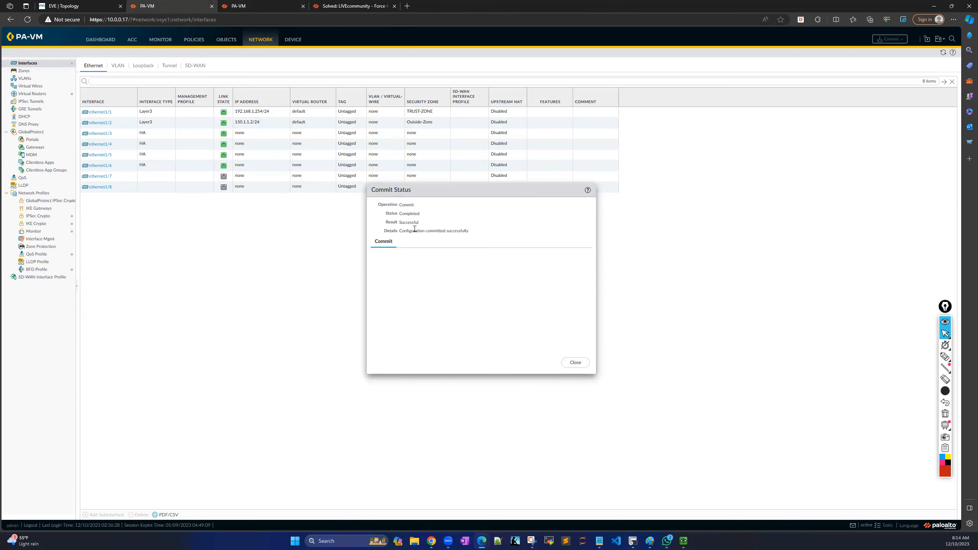
left_click(576, 363)
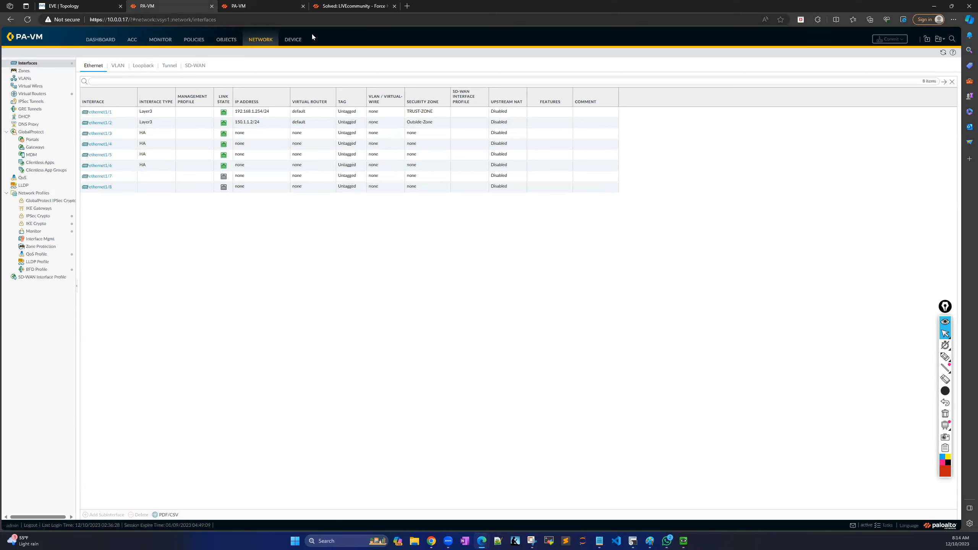
Open the HA Link and Path Monitoring page and highlight the Link Monitoring settings.
left_click(294, 40)
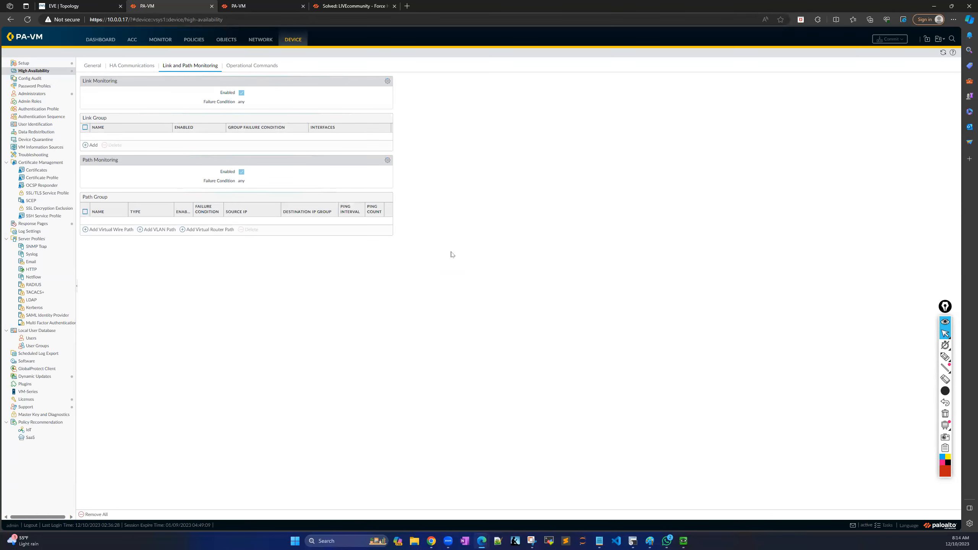
left_click(947, 359)
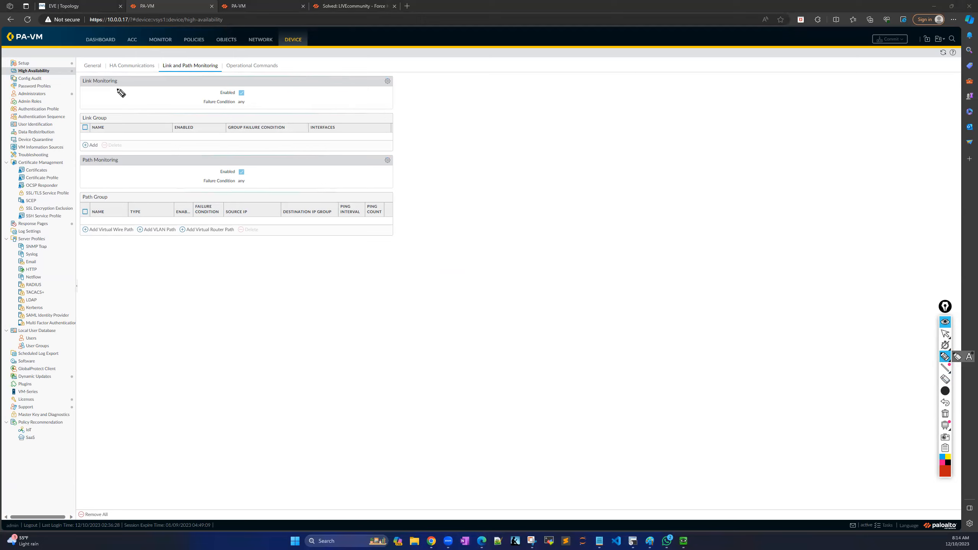
left_click_drag(72, 90, 132, 92)
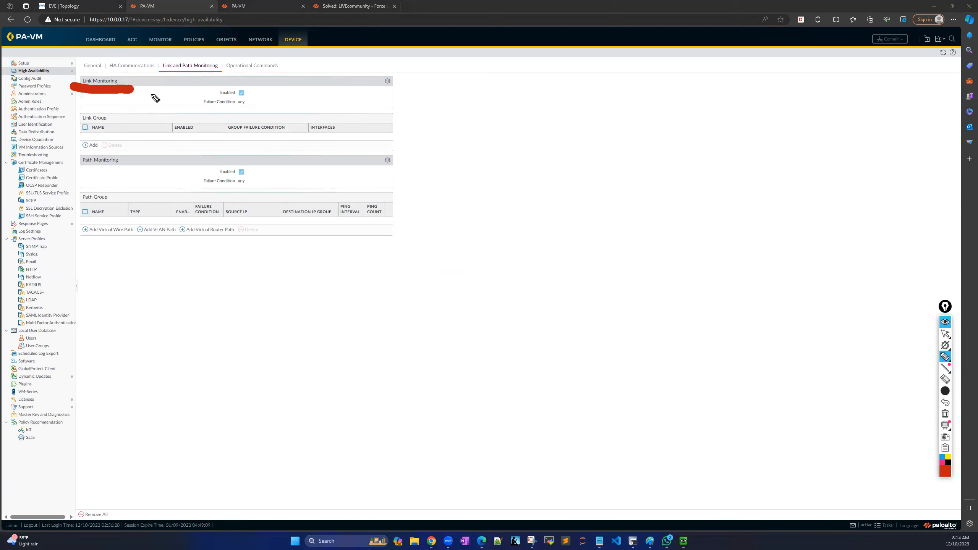
mouse_move(247, 95)
left_mouse_down()
mouse_move(271, 89)
mouse_move(293, 102)
left_mouse_up()
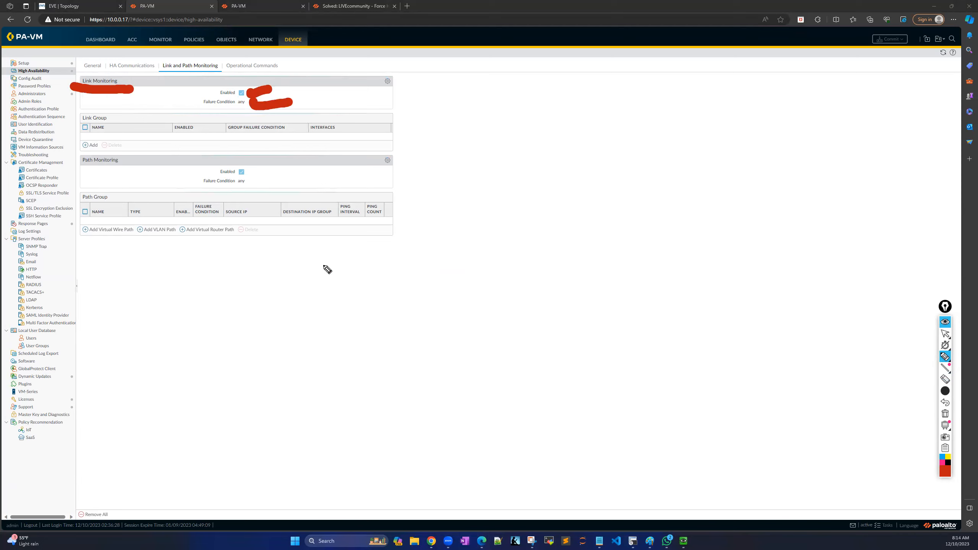
left_click(946, 414)
left_click(945, 333)
Set the link monitoring failure condition to Any.
left_click(387, 81)
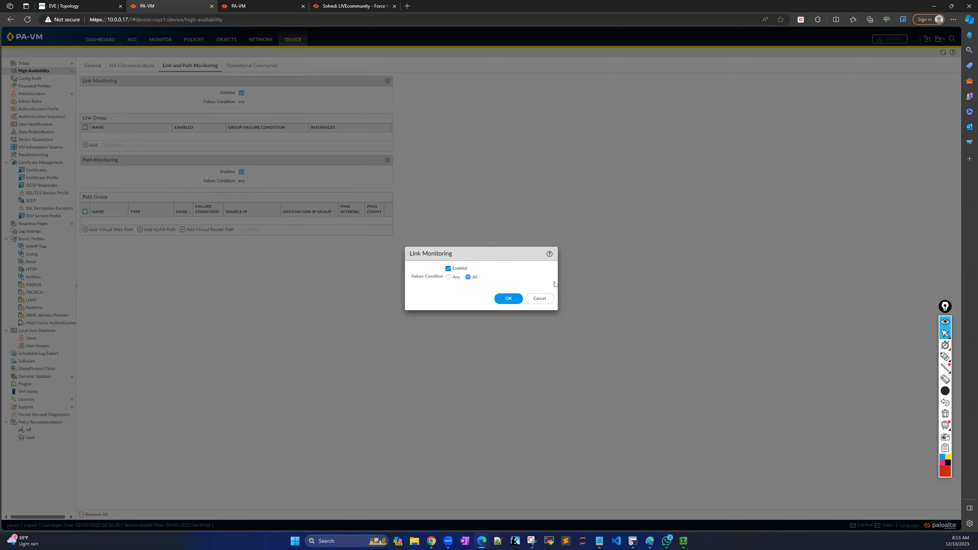
left_click(449, 278)
left_click(946, 357)
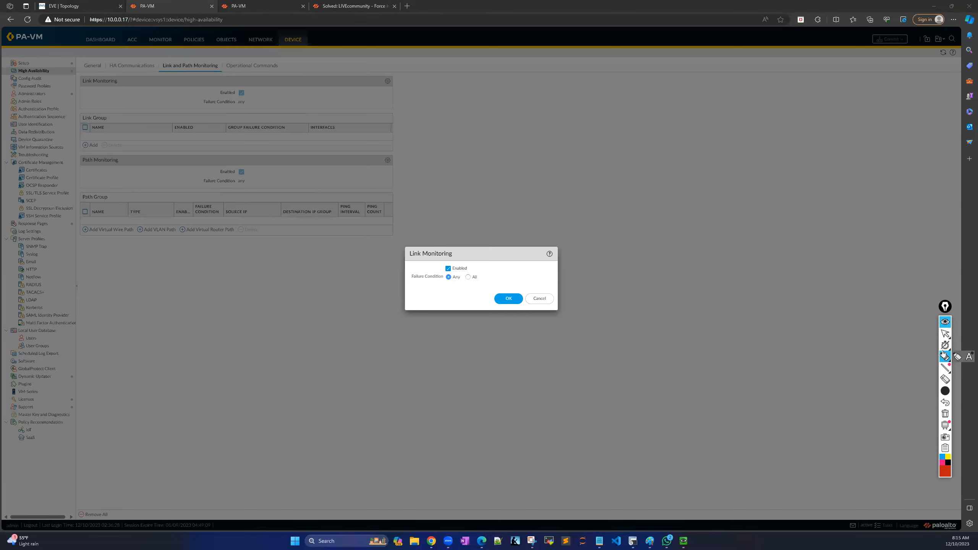
left_click(945, 334)
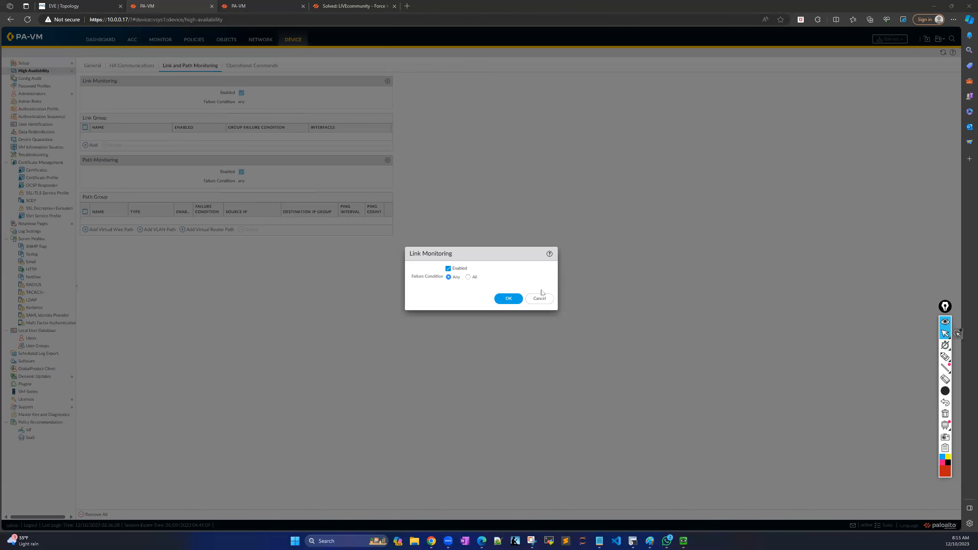
left_click(509, 299)
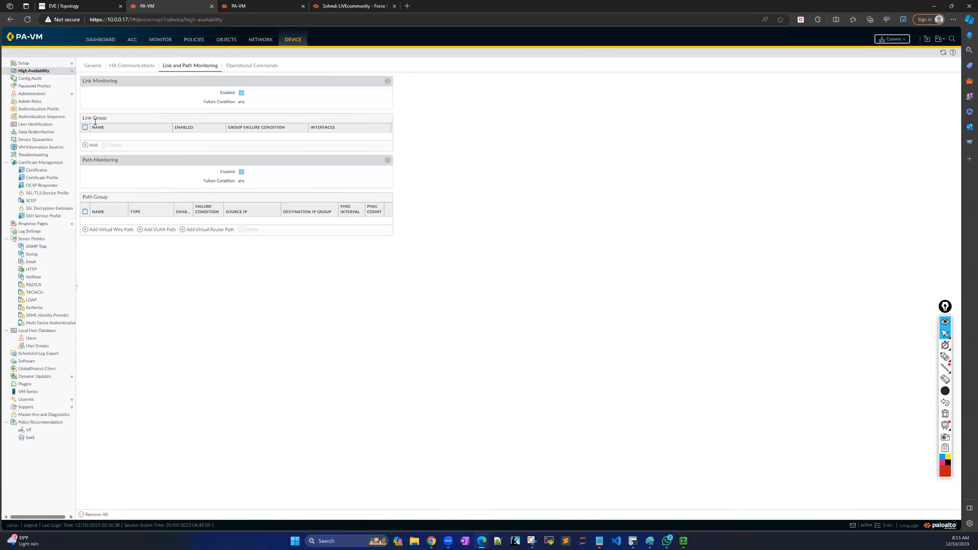
Create a new link group named Monitor_Links.
left_click(86, 146)
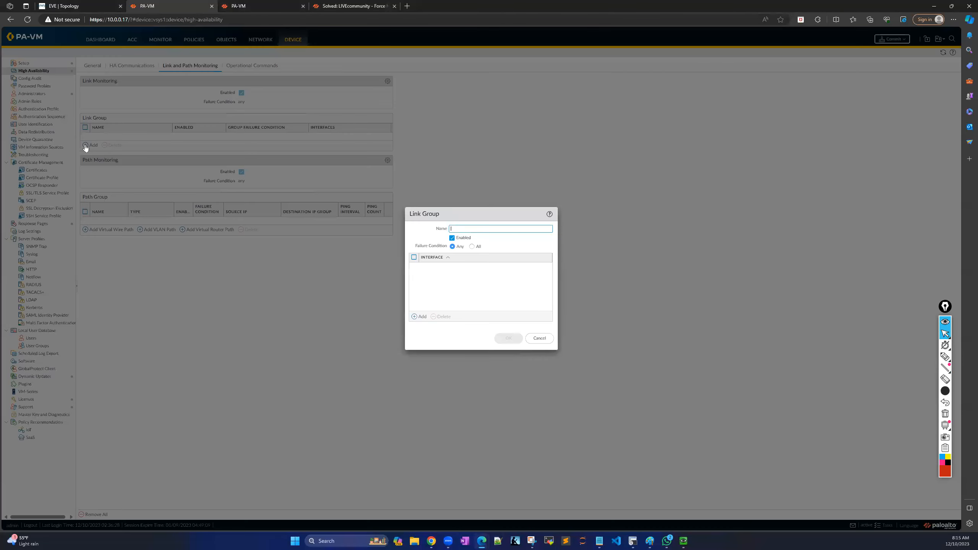
left_click(461, 228)
type("M")
key("Caps_Lock")
type("o")
type("nitor_L")
key("Caps_Lock")
type("inks")
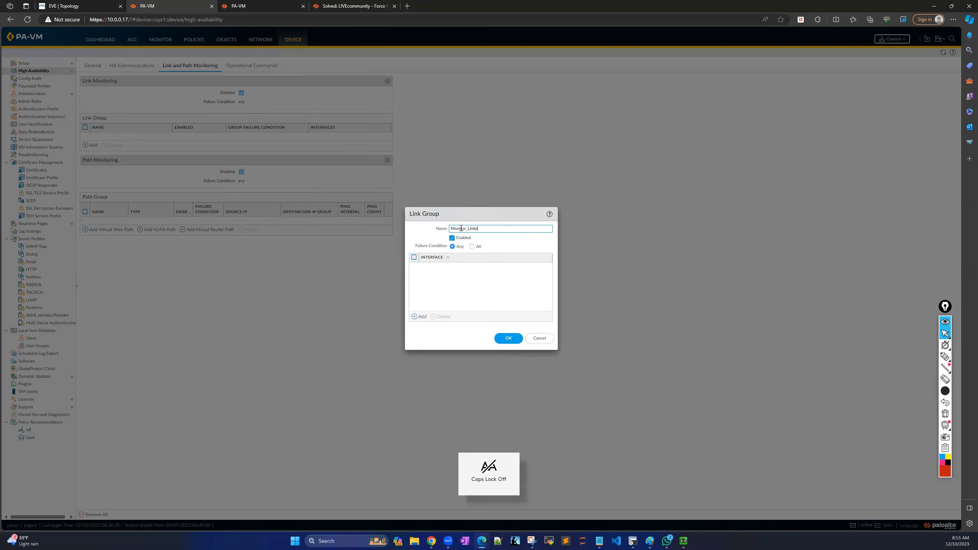
left_click(447, 283)
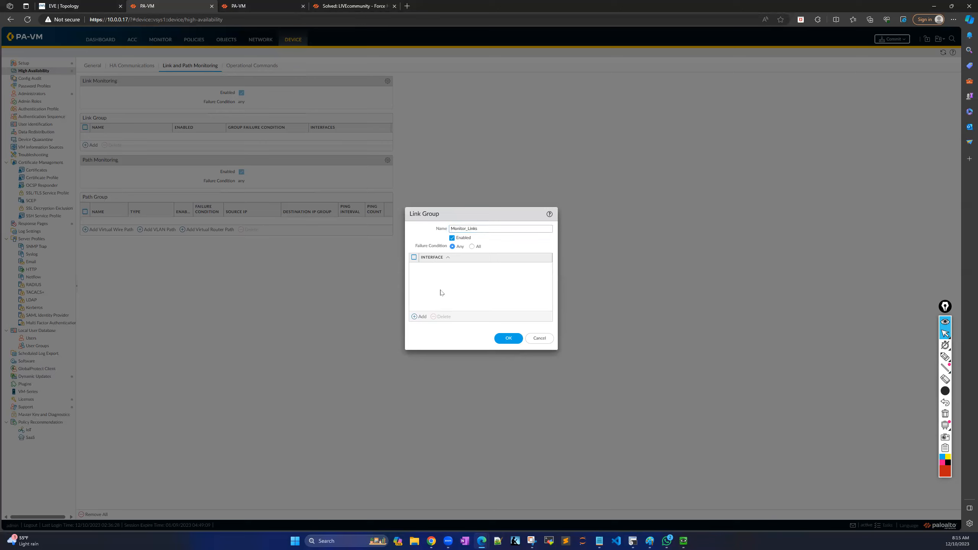
Add ethernet1/1 and ethernet1/2 to the Monitor_Links group and save it.
left_click(414, 317)
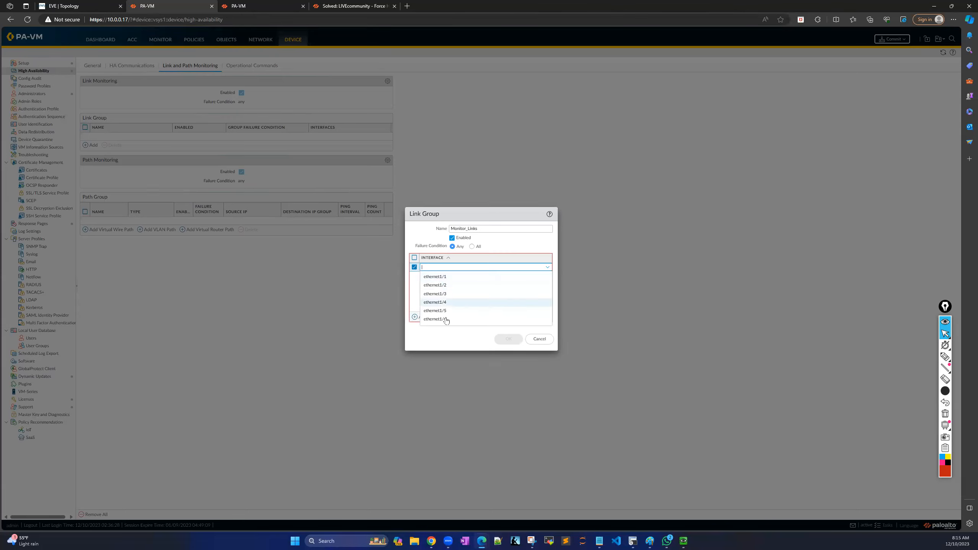
left_click(447, 277)
left_click(417, 318)
left_click(442, 295)
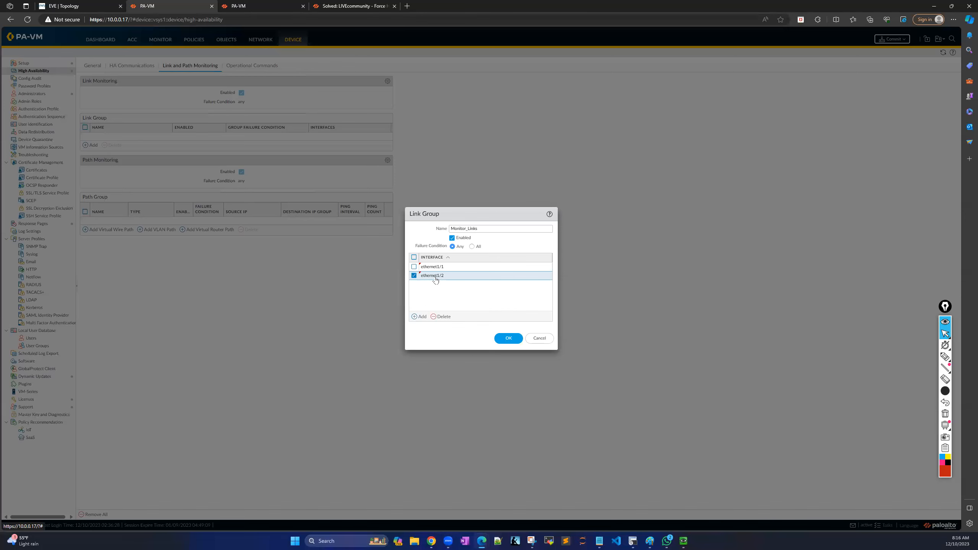
left_click(509, 338)
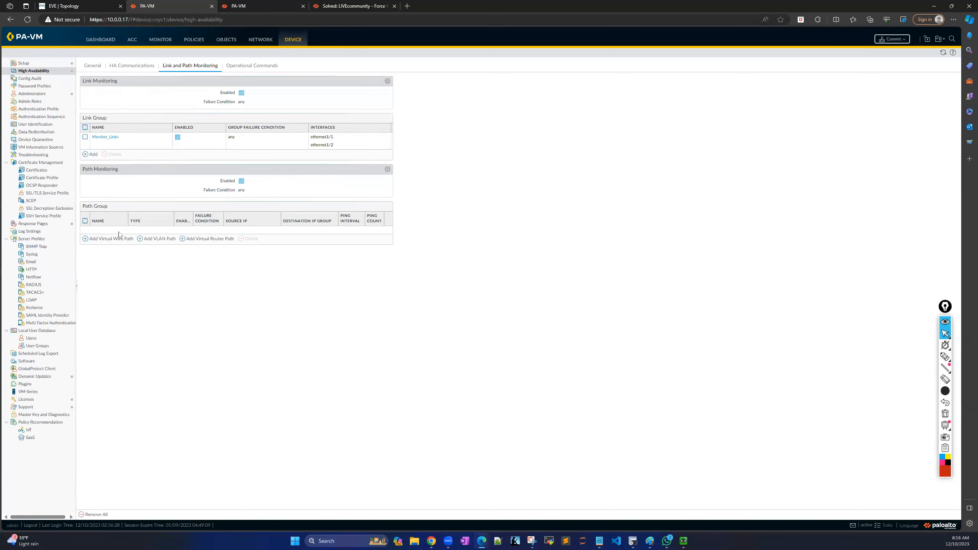
Cancel a virtual wire path group, commit the first firewall, then switch to 10.0.0.19.
left_click(85, 240)
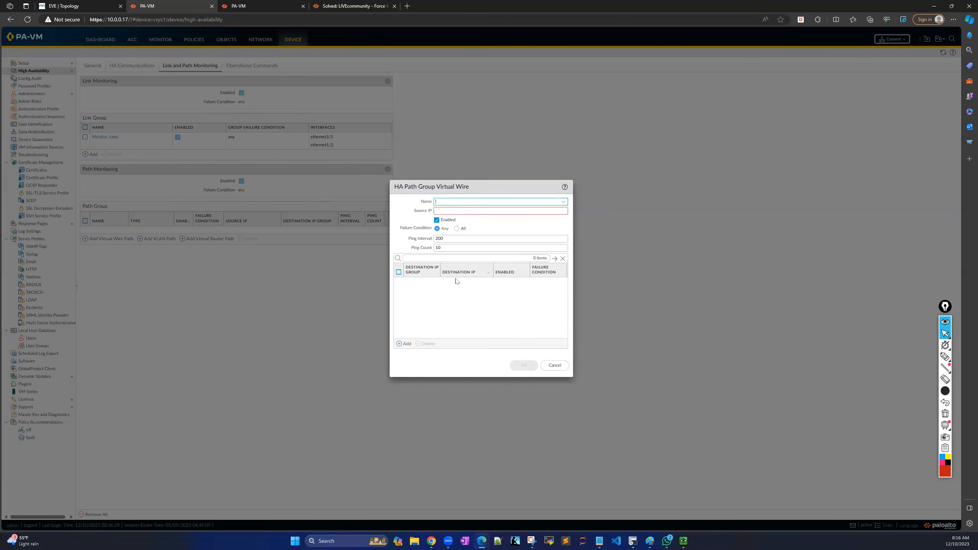
left_click(555, 366)
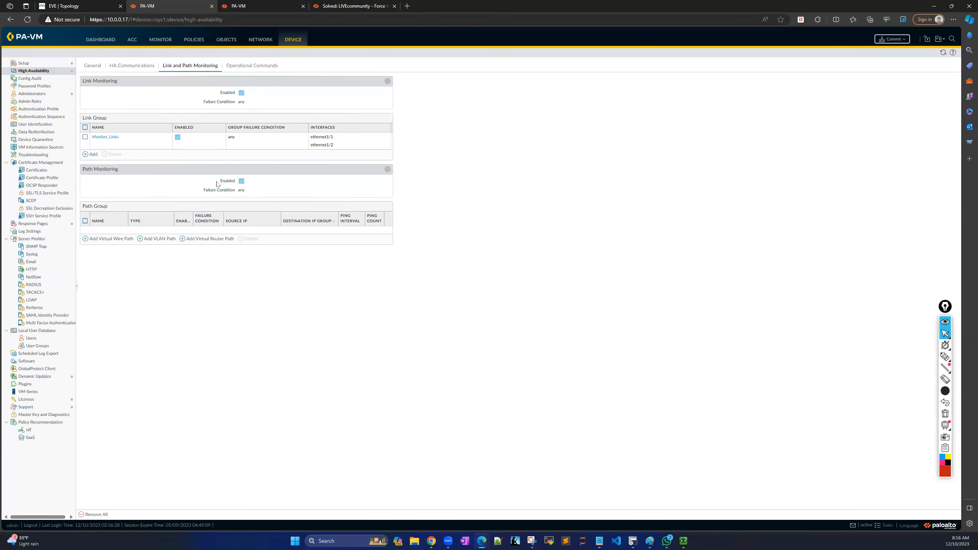
left_click(896, 40)
left_click(552, 364)
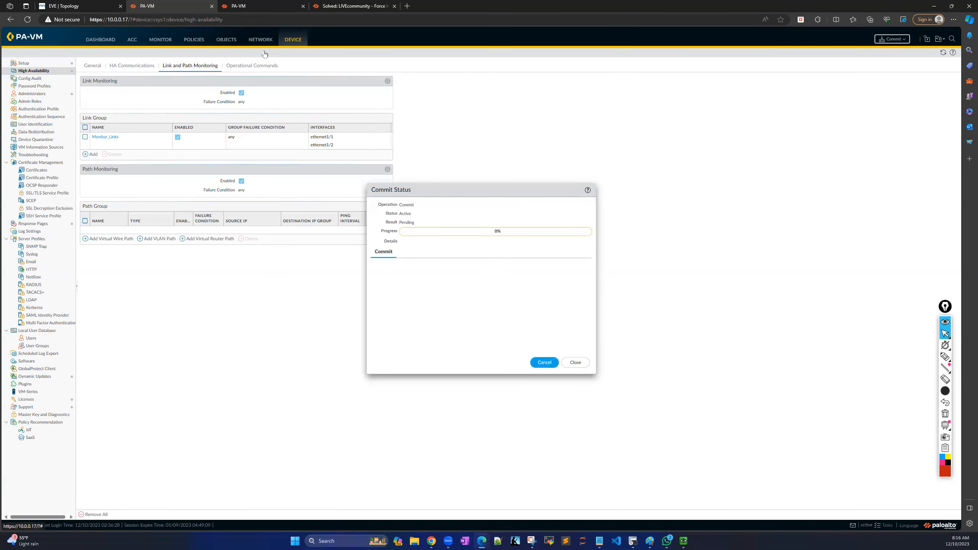
left_click(255, 8)
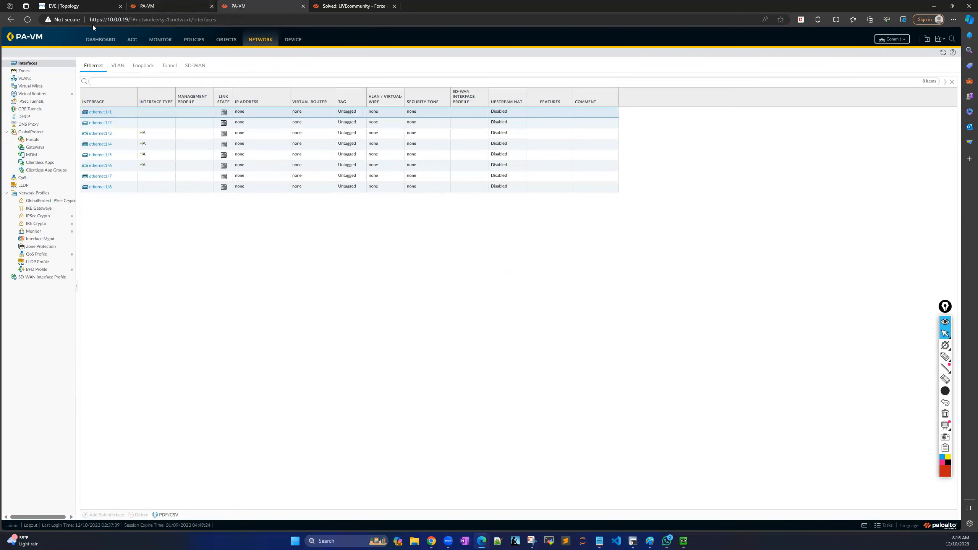
Set the second firewall's hostname to Firewall-B in Management General Settings.
left_click(297, 43)
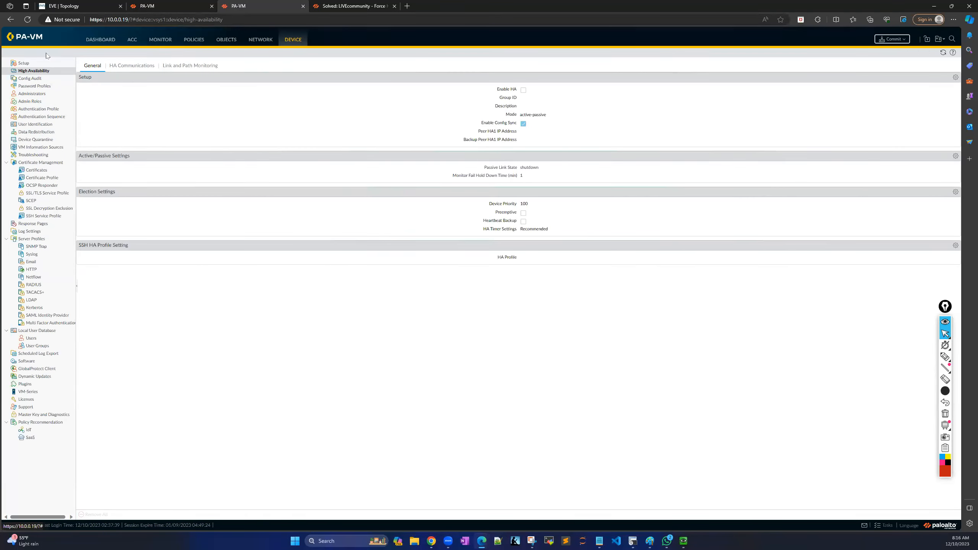
left_click(39, 63)
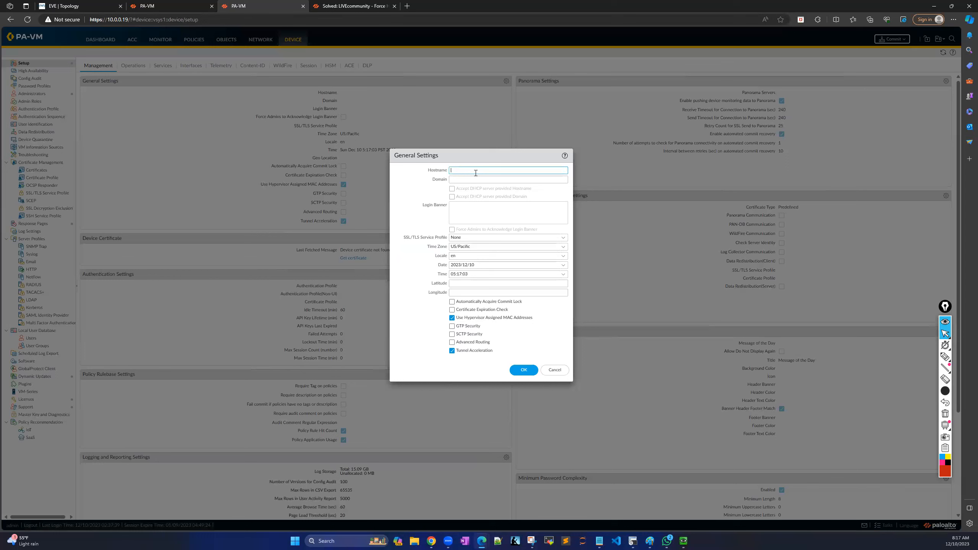
key("Caps_Lock")
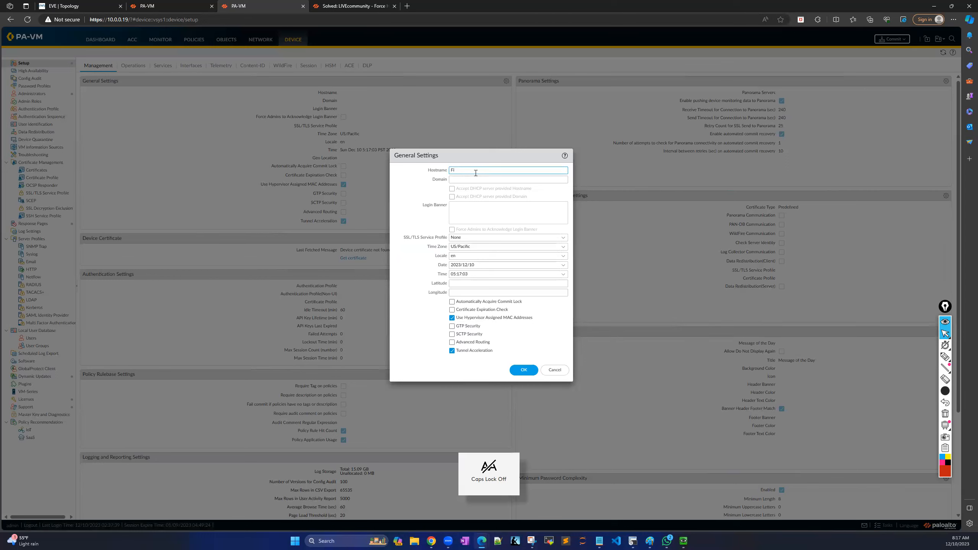
type("ll-B")
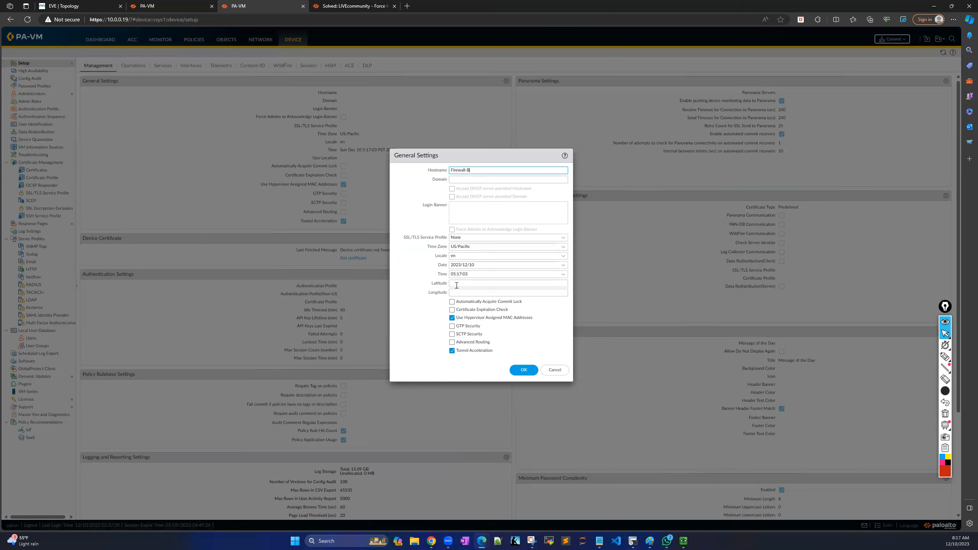
left_click(526, 369)
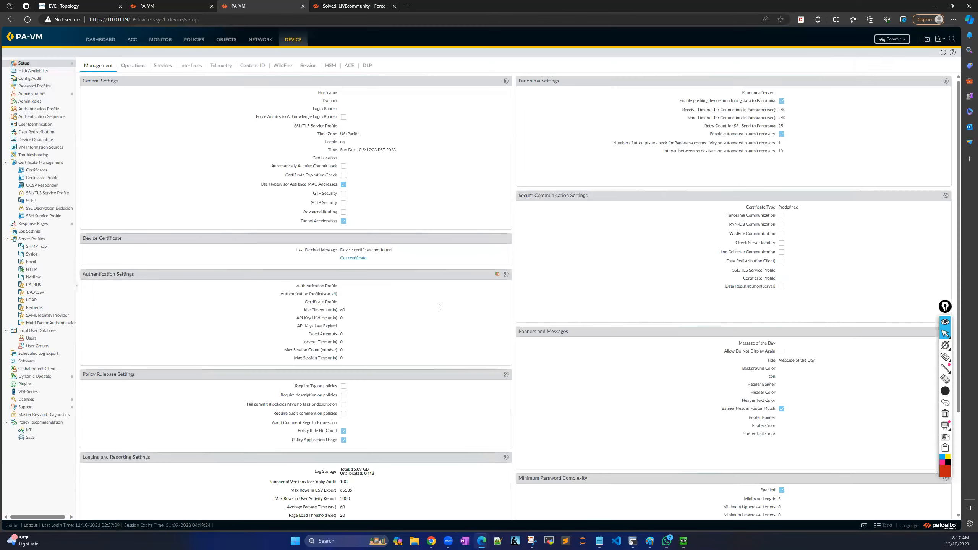
Glance at the Services settings, then go to Device > High Availability.
left_click(164, 66)
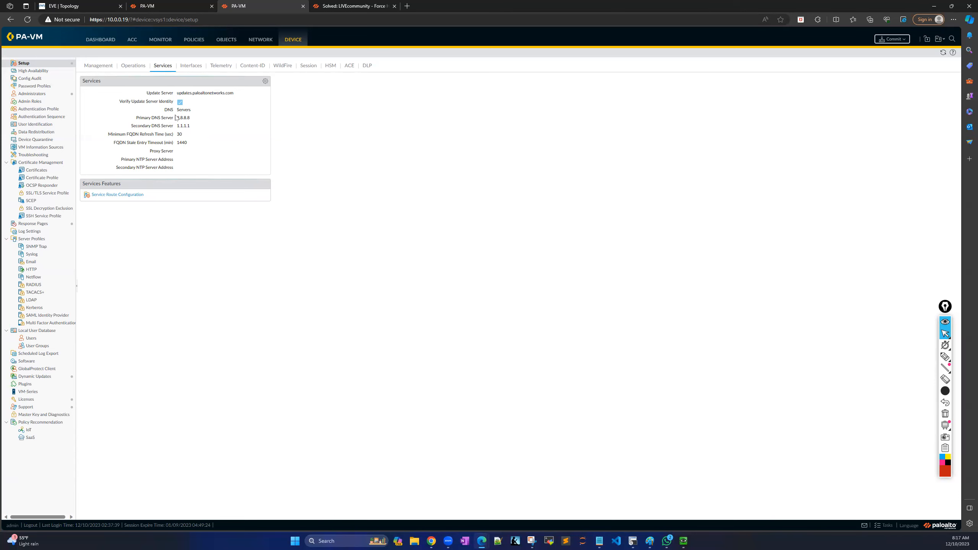
left_click(104, 66)
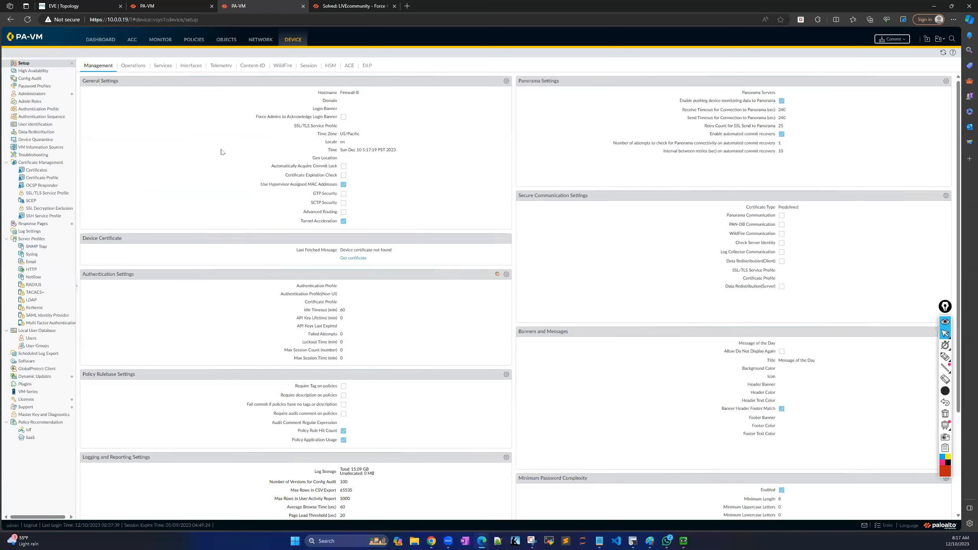
left_click(42, 72)
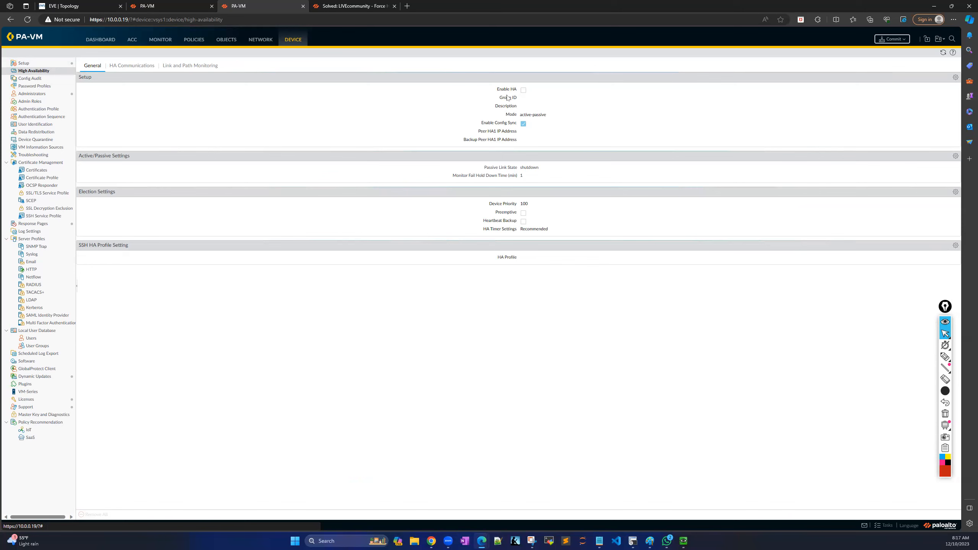
Enable HA with Group ID 10, highlight the Active Passive mode, and select Peer HA1 IP.
left_click(956, 78)
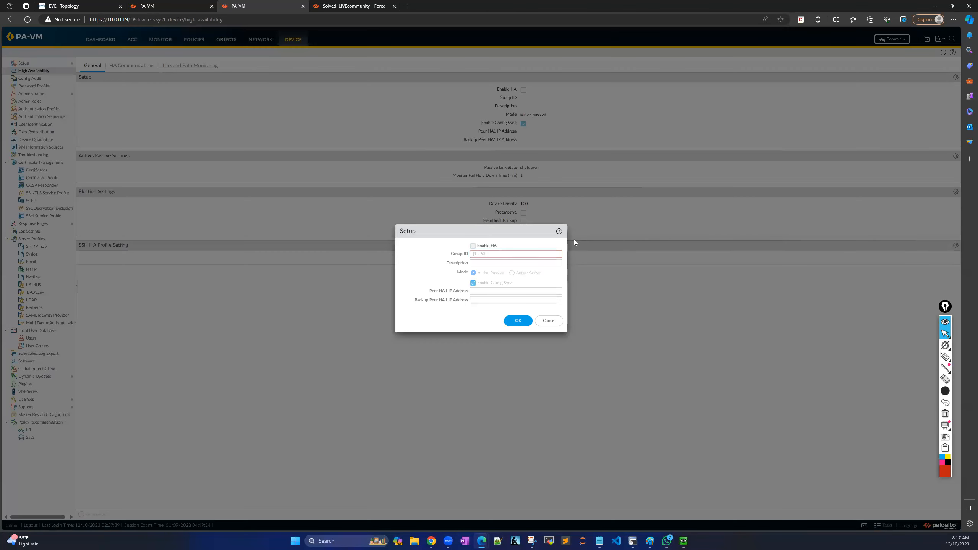
left_click(474, 246)
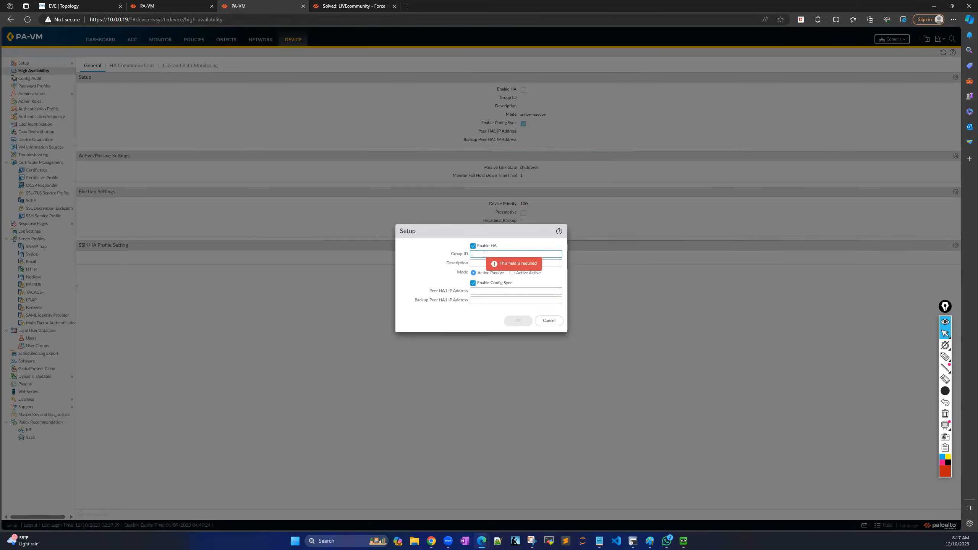
type("10")
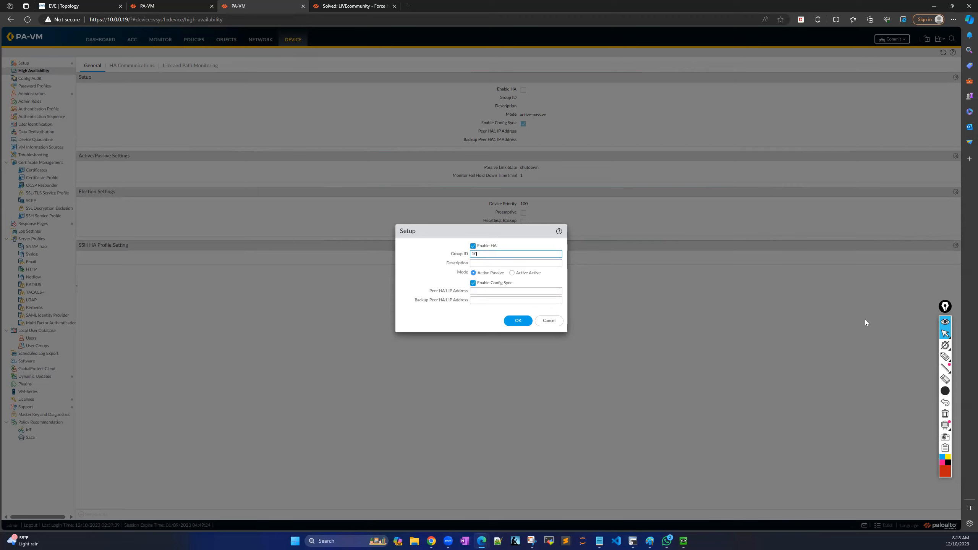
left_click(945, 357)
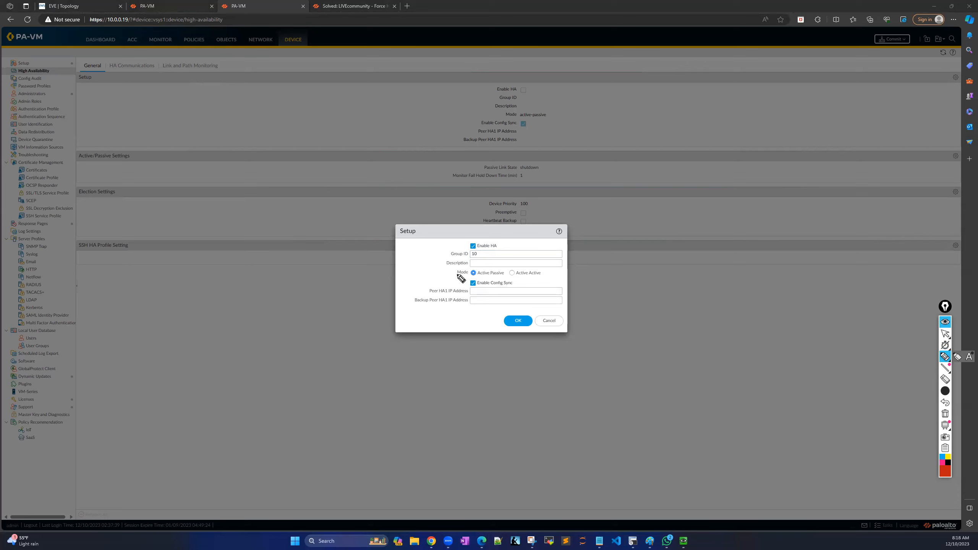
left_click_drag(409, 270, 434, 272)
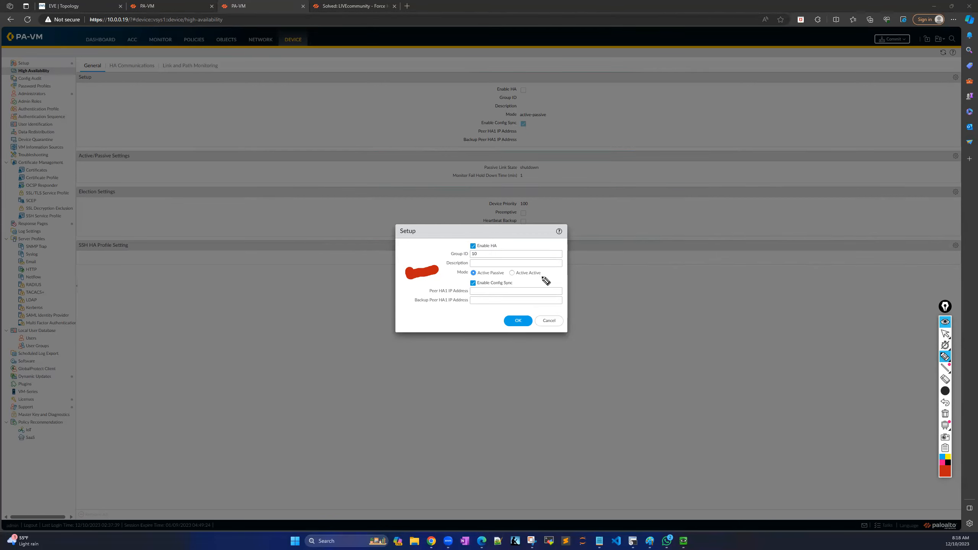
left_click(946, 334)
left_click(945, 414)
mouse_move(949, 337)
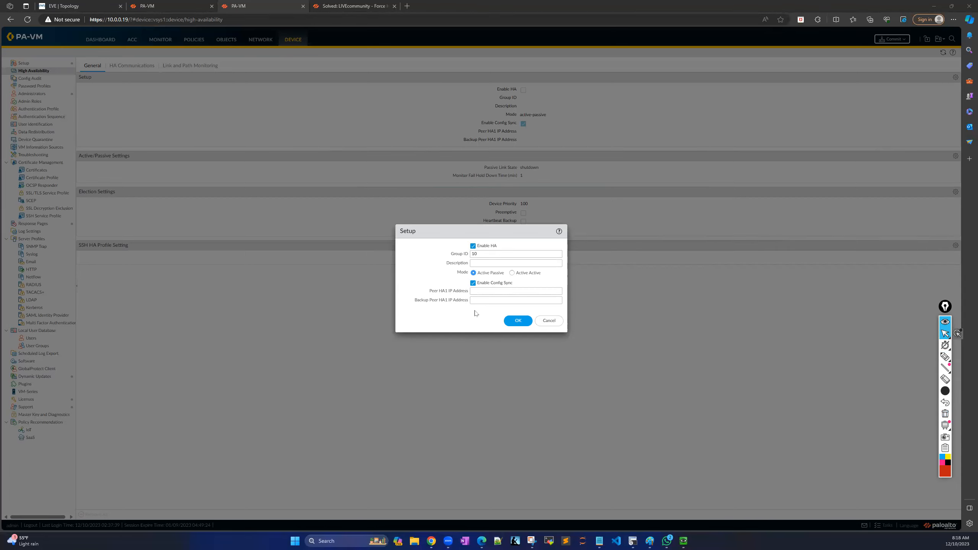
left_click(497, 291)
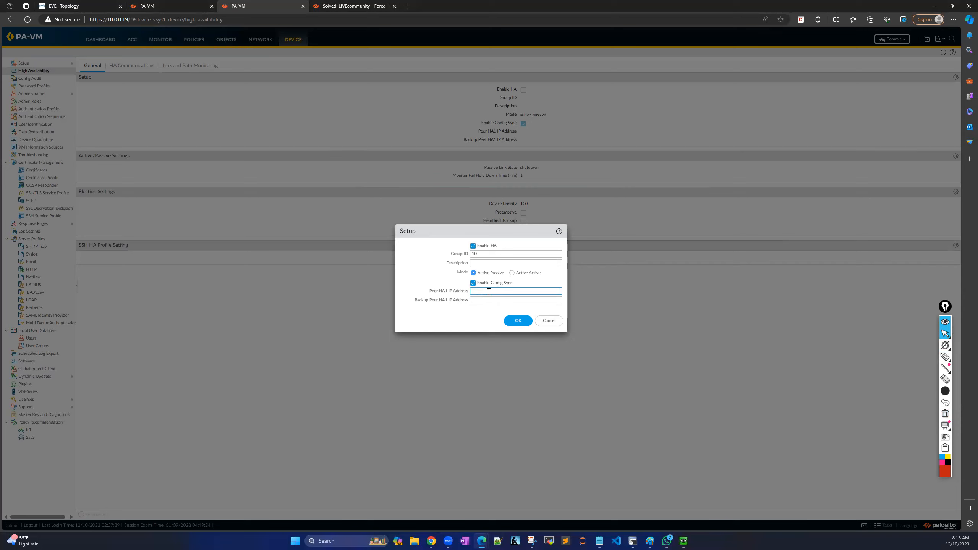
Enter peer HA1 address 3.3.3.3 and backup peer HA1 4.4.4.4, then save the HA setup.
type("3.3.3.3")
left_click(484, 301)
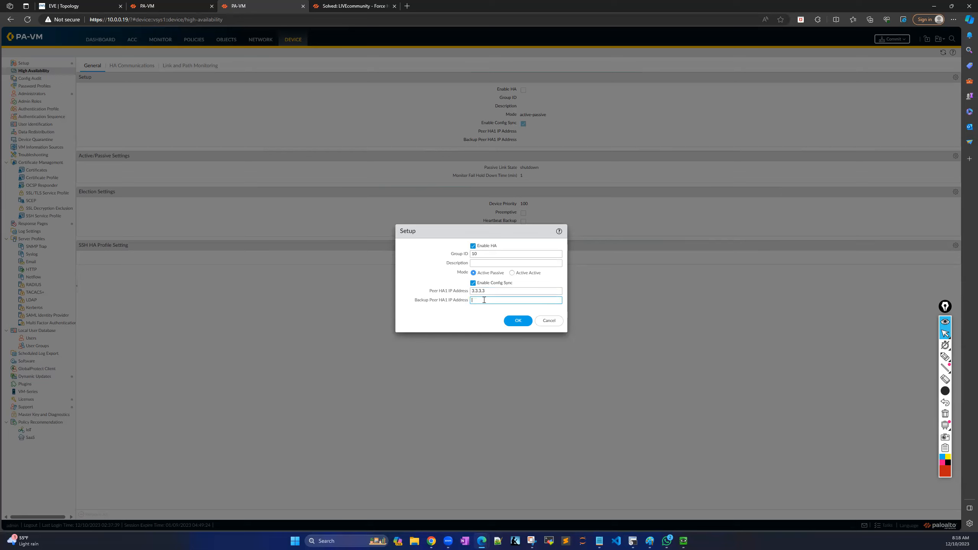
type("4.4.4.4")
left_click(464, 317)
left_click(946, 356)
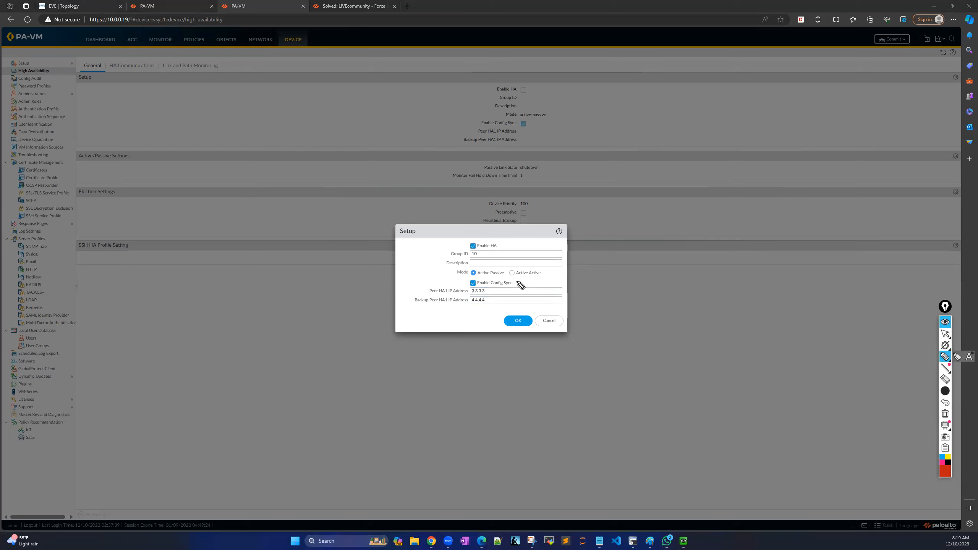
left_click_drag(521, 285, 555, 285)
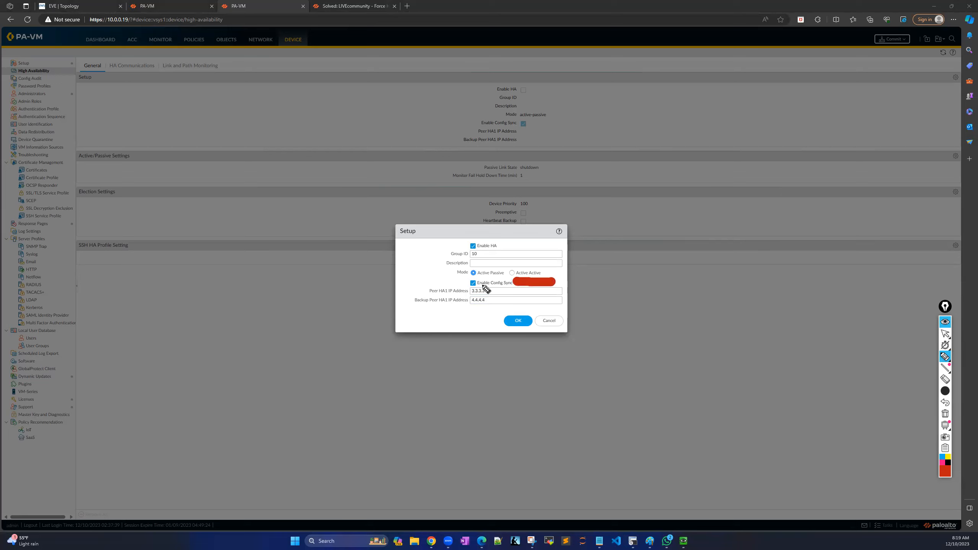
left_click_drag(404, 285, 469, 284)
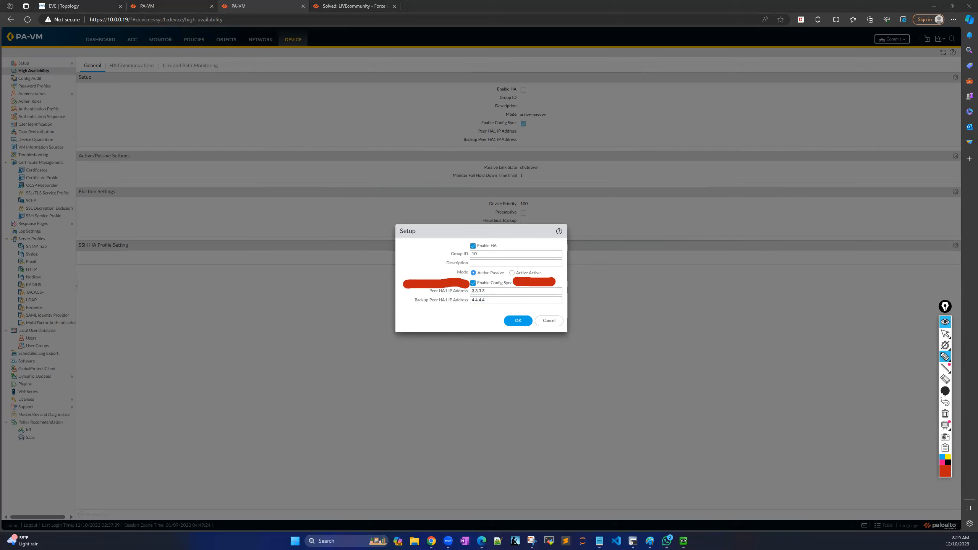
left_click(945, 413)
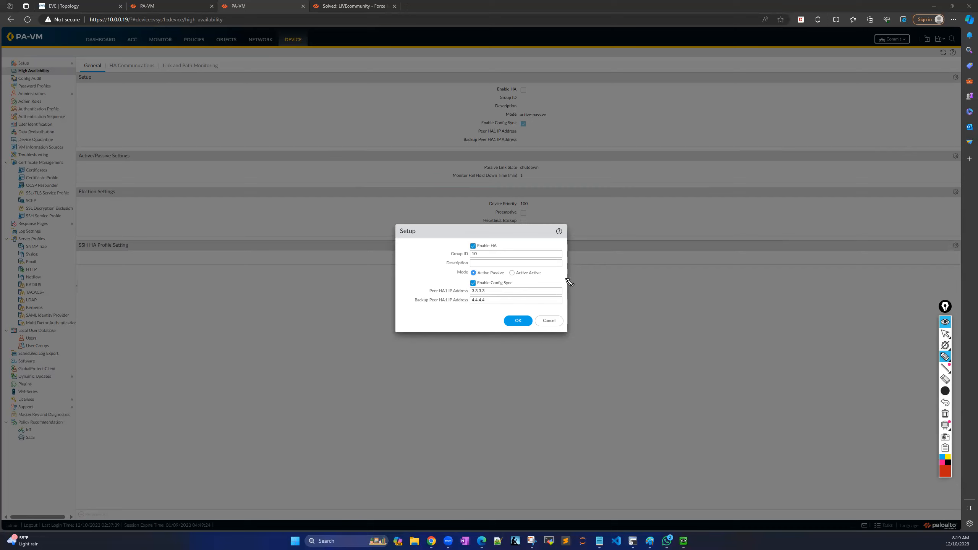
left_click(945, 333)
left_click(518, 321)
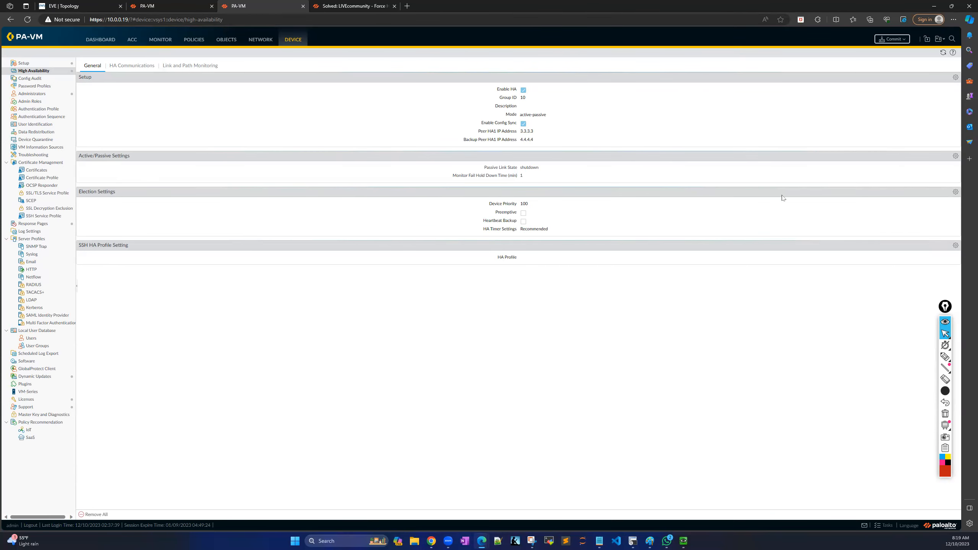
Set the passive link state to Auto in Active/Passive Settings.
left_click(955, 156)
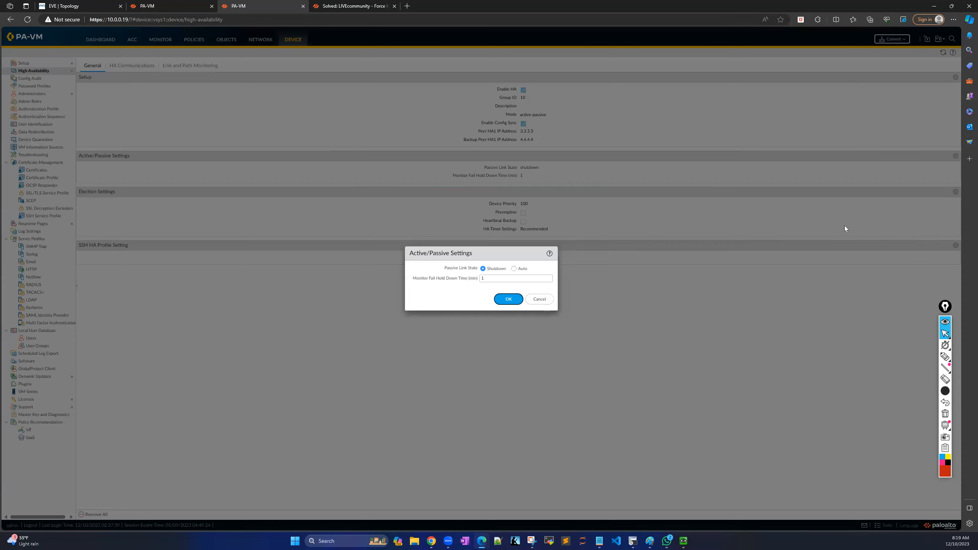
left_click(514, 268)
left_click(514, 300)
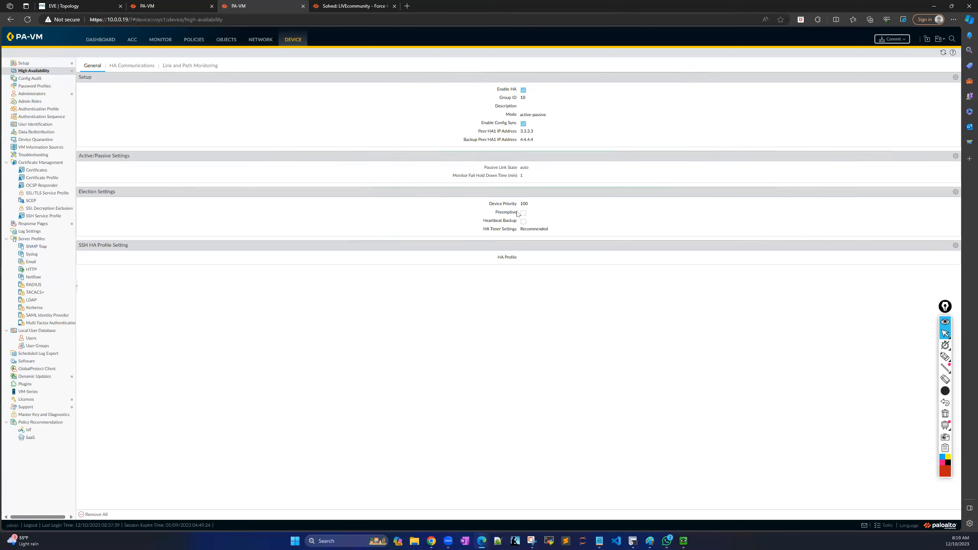
Enable Preemptive and Heartbeat Backup in the Election Settings.
left_click(955, 192)
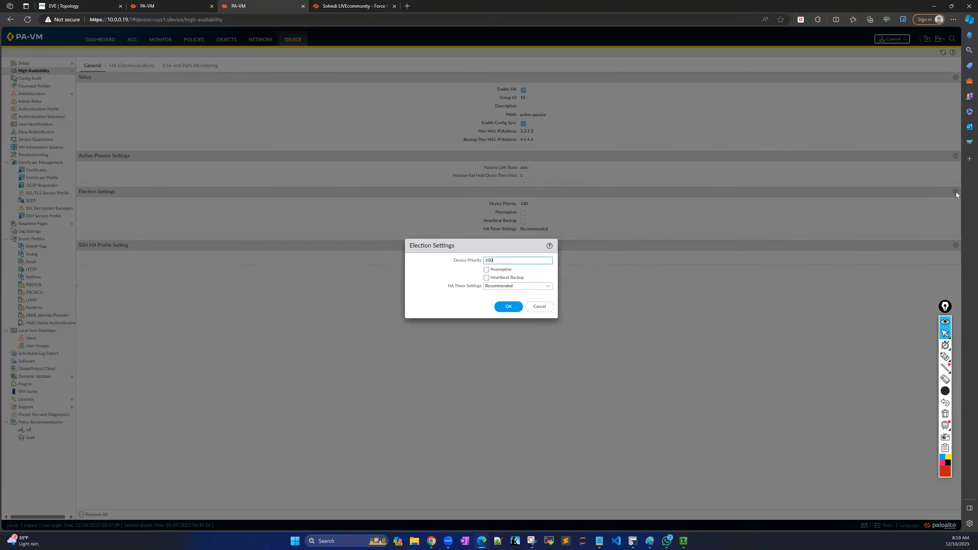
left_click(486, 269)
left_click(487, 279)
left_click(508, 306)
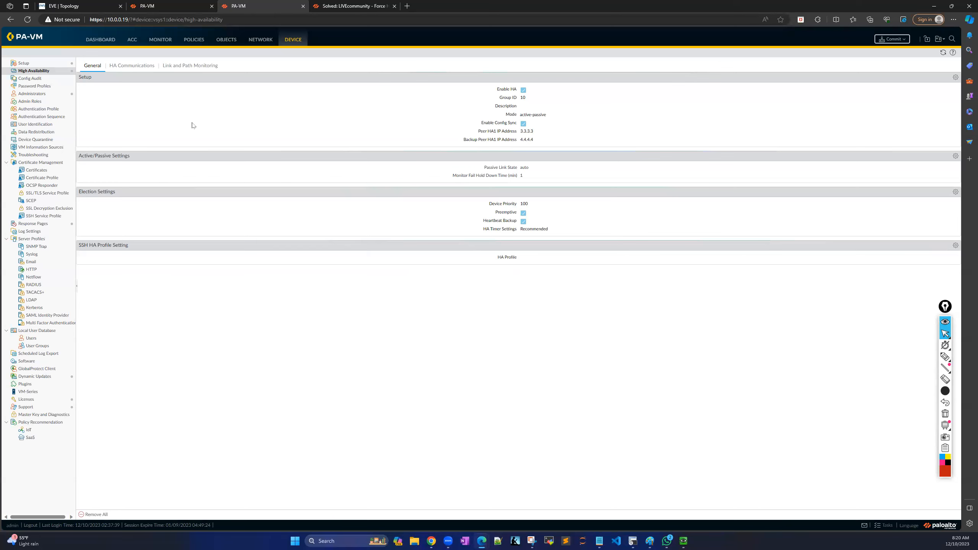
Configure the HA1 link on ethernet1/3 with address 3.3.3.4 and netmask 255.255.255.0.
left_click(121, 66)
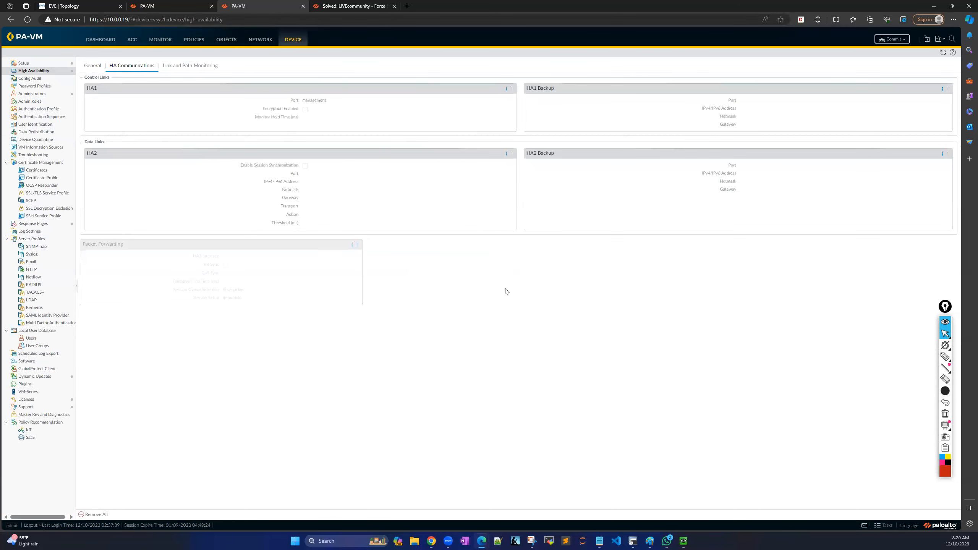
left_click(511, 88)
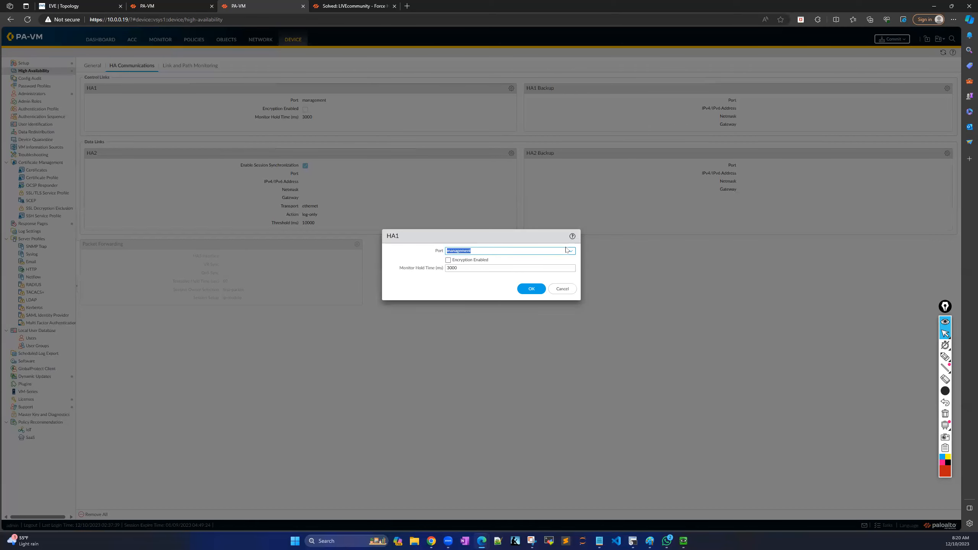
left_click(568, 249)
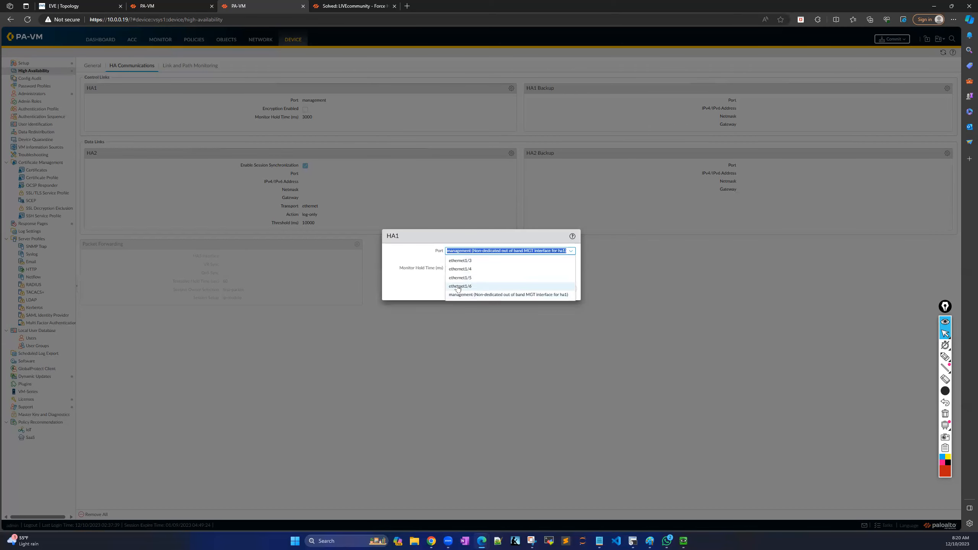
left_click(468, 260)
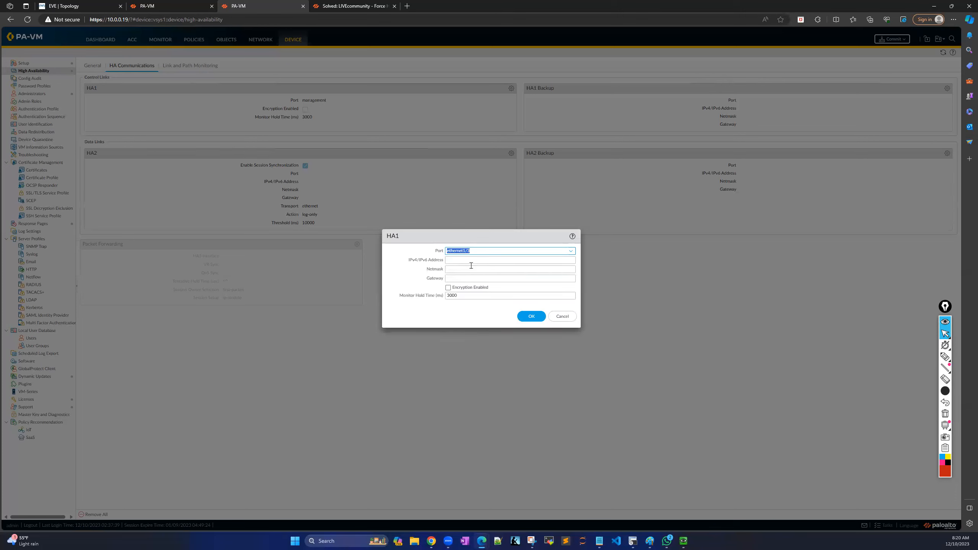
left_click(478, 260)
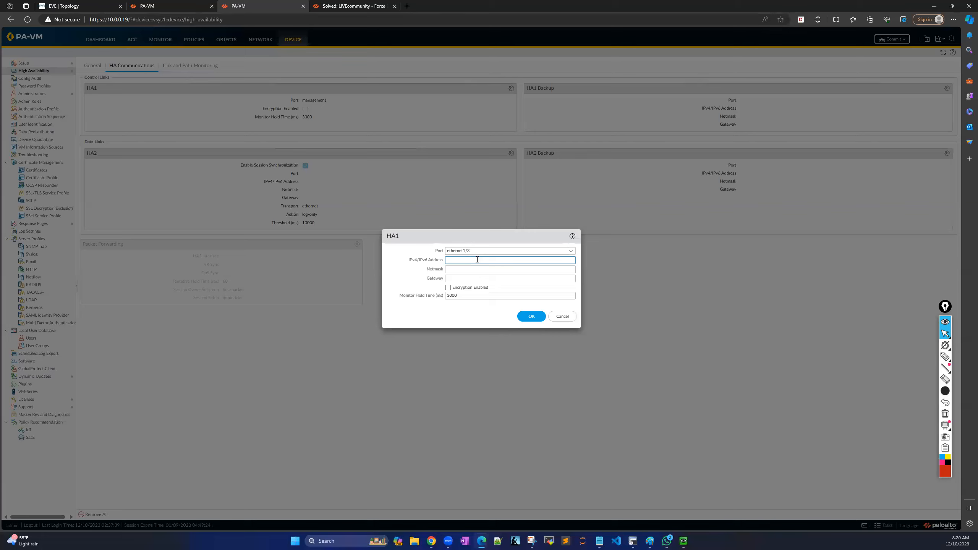
type("3.3.3.4")
left_click(479, 269)
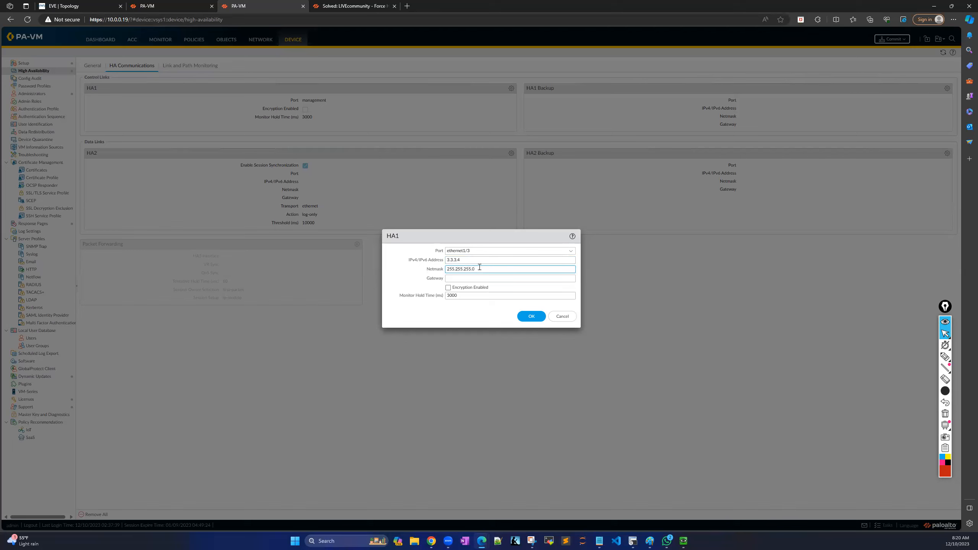
left_click(532, 318)
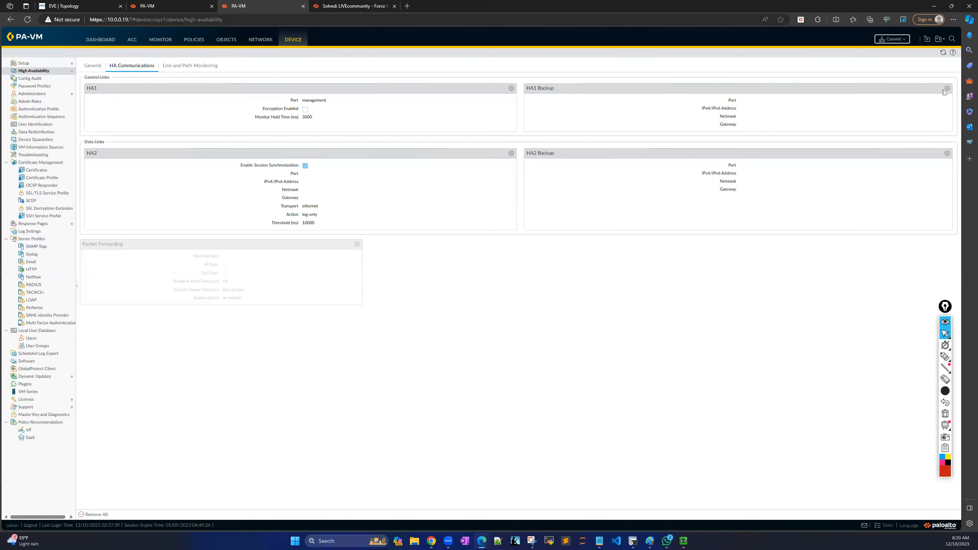
Set HA1 Backup to ethernet1/4 with address 4.4.4.5 and start the 255.255.255 netmask.
left_click(947, 88)
left_click(563, 260)
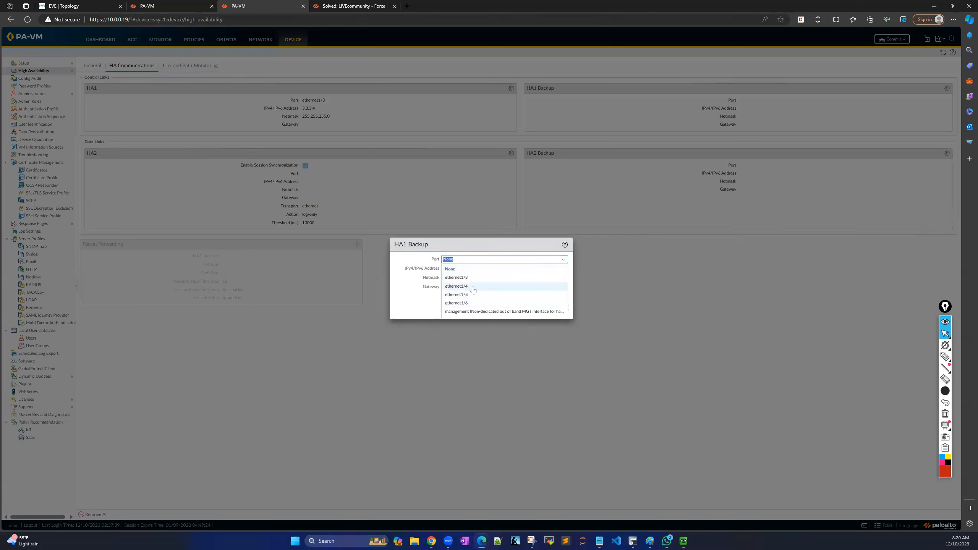
left_click(472, 288)
left_click(467, 269)
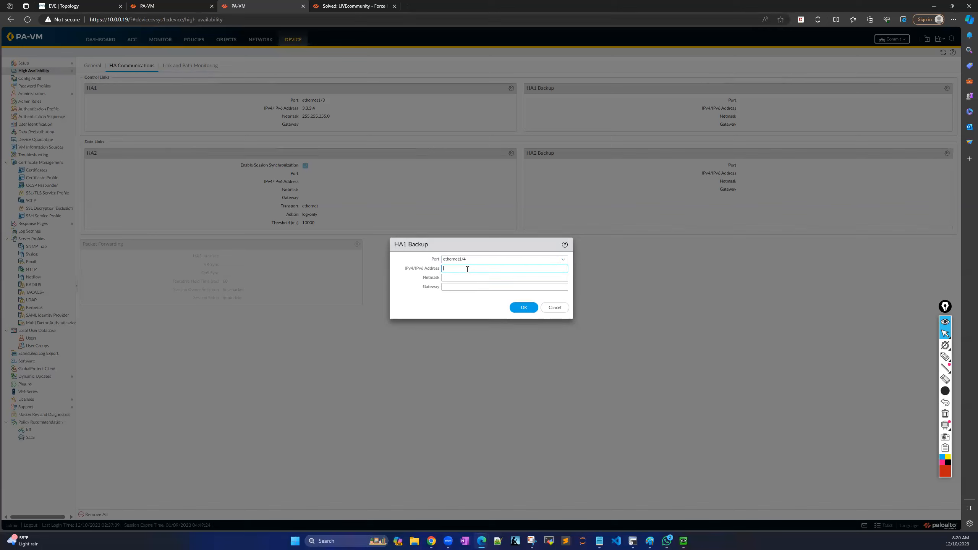
type("4.4.4.5")
left_click(477, 277)
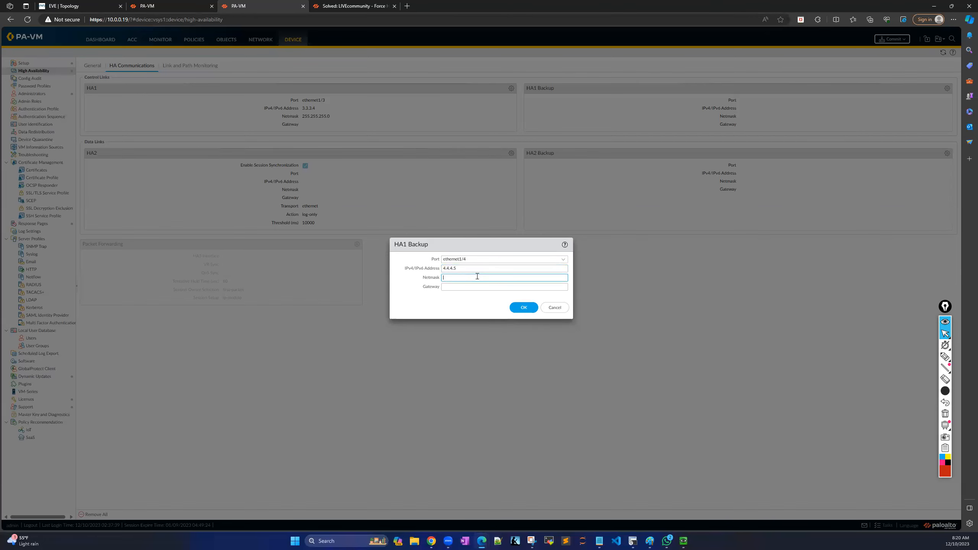
type("255.255.255.0")
Save HA1 Backup, then set HA2 to ethernet1/5 with keep-alive enabled.
left_click(524, 308)
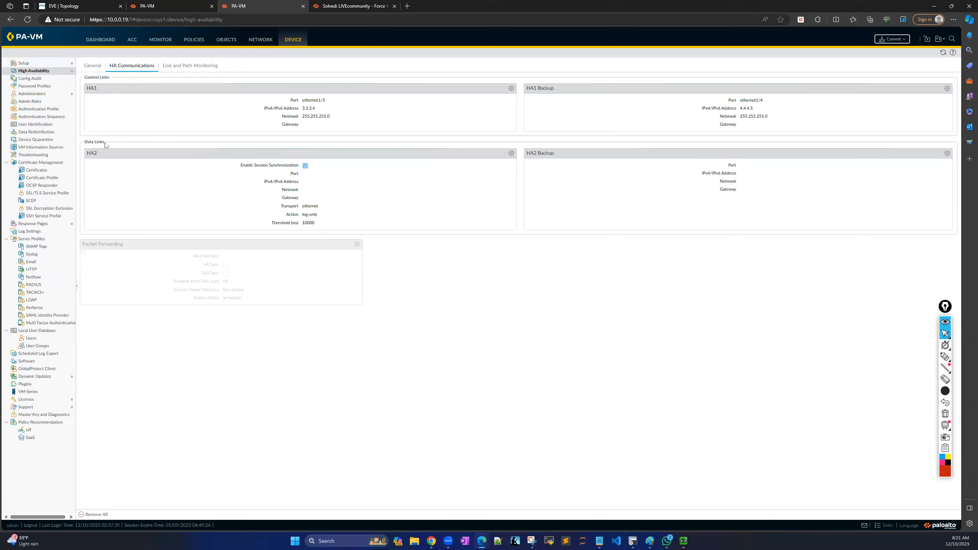
triple_click(92, 79)
left_click(510, 153)
left_click(564, 243)
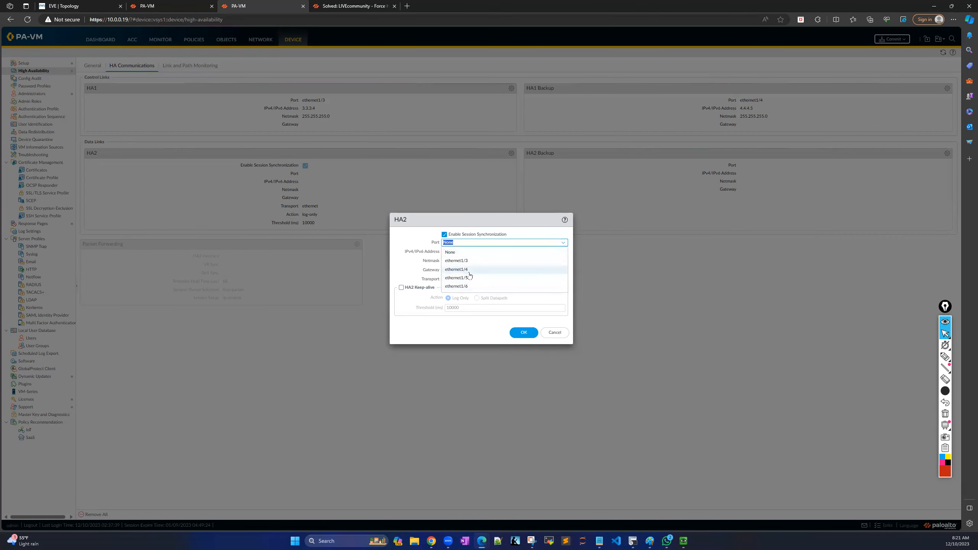
left_click(469, 279)
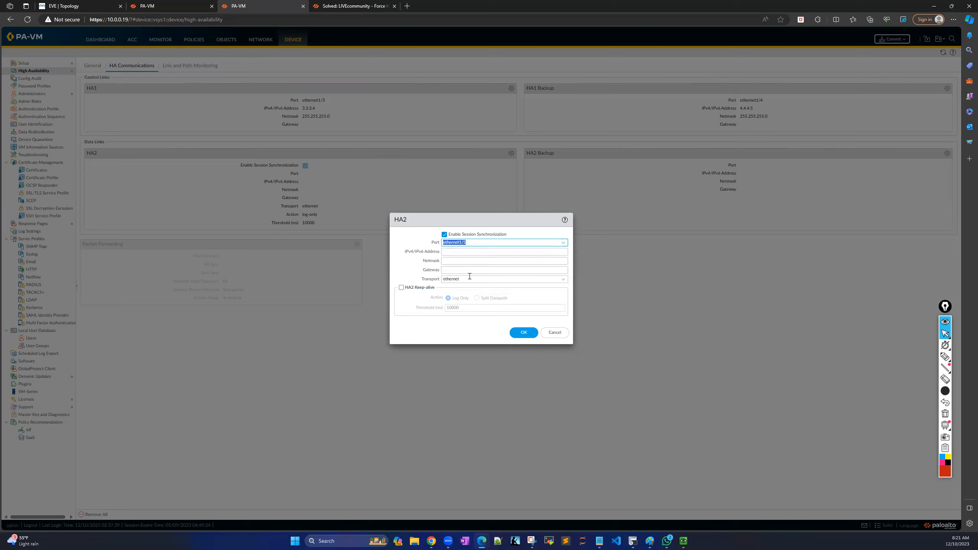
left_click(463, 253)
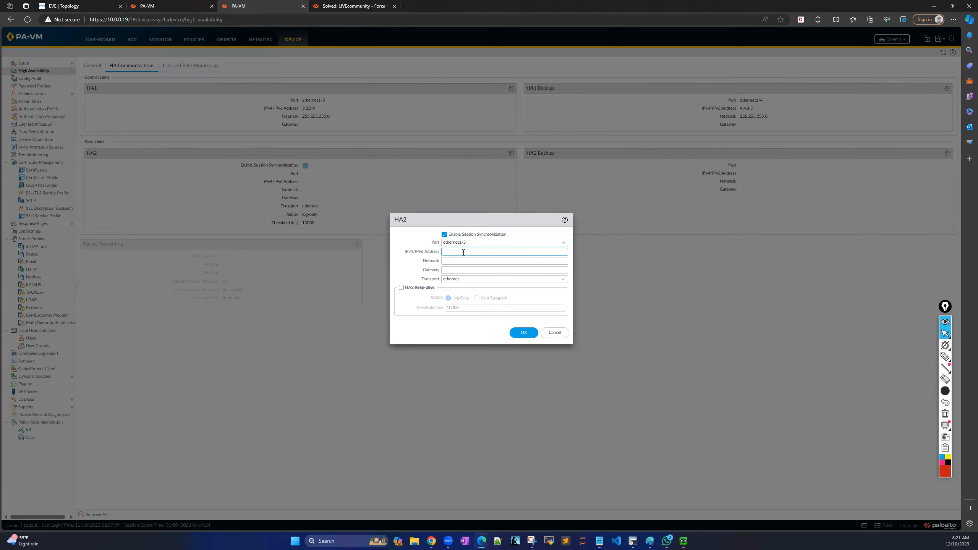
left_click(402, 288)
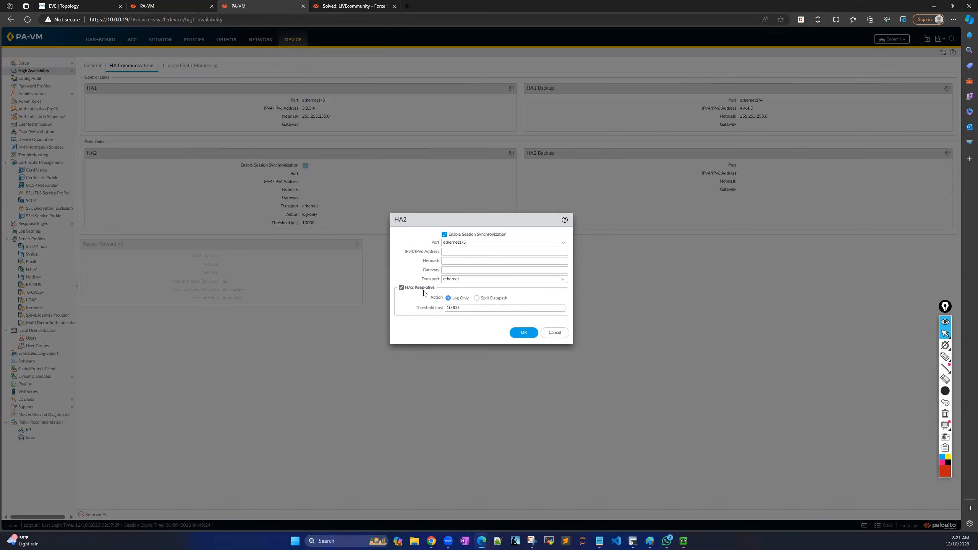
left_click(525, 332)
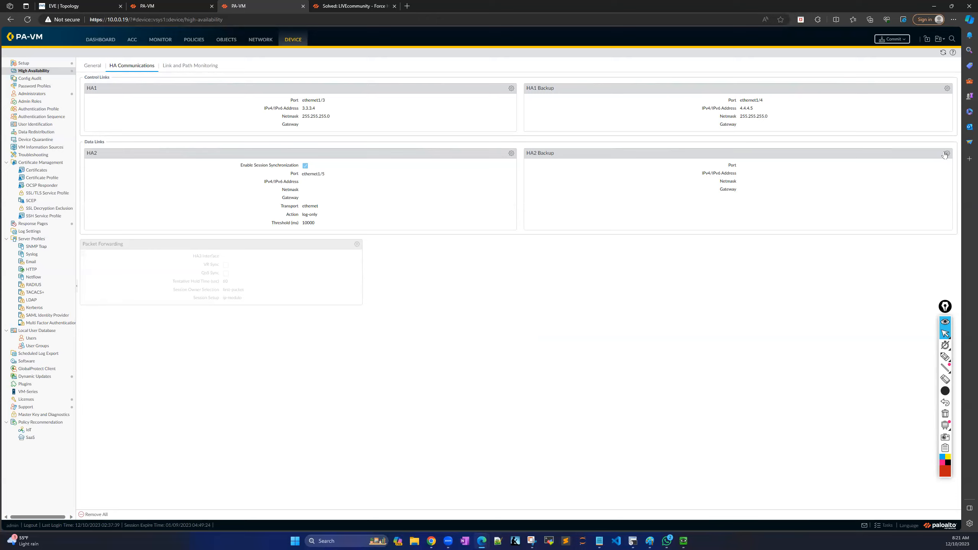
Set the HA2 Backup port to ethernet1/6.
left_click(946, 153)
left_click(564, 260)
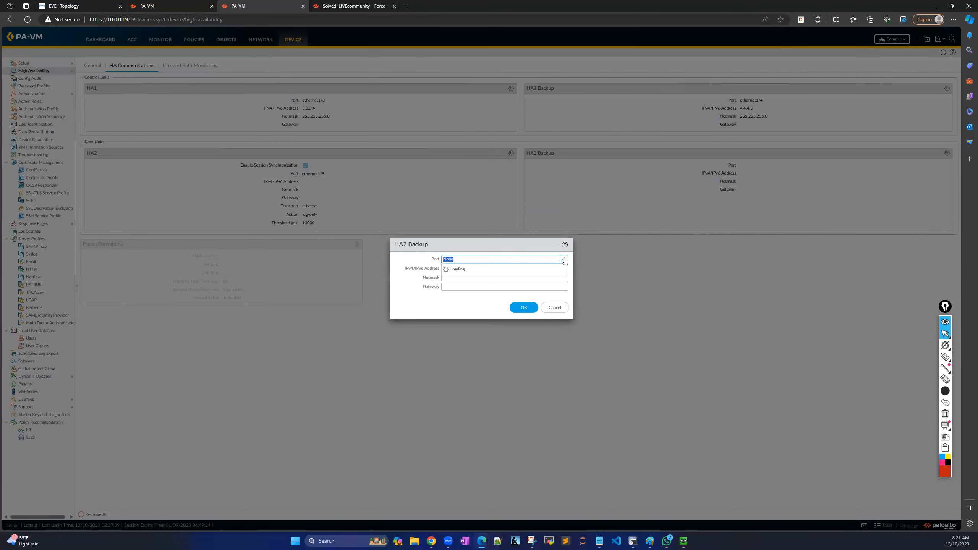
left_click(467, 308)
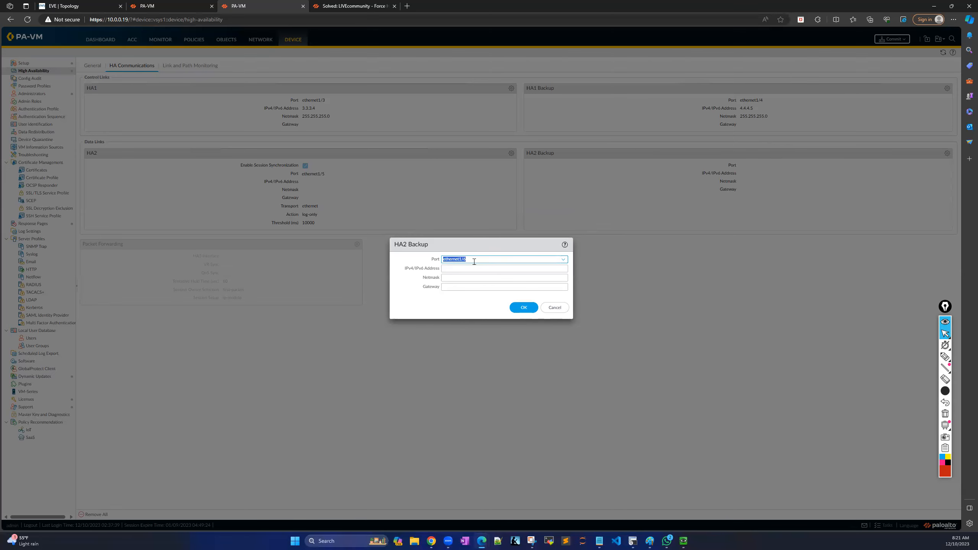
left_click(530, 311)
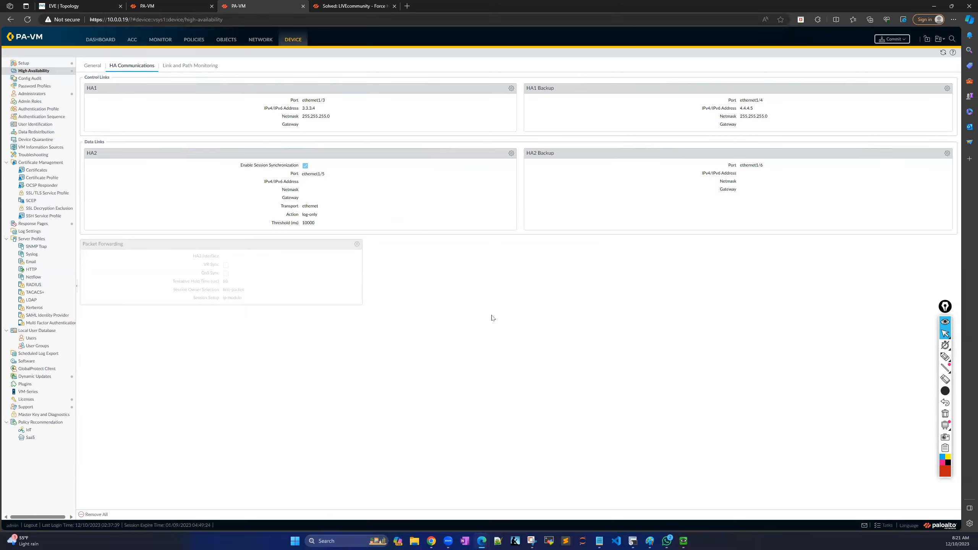
Review the Link and Path Monitoring and General HA tabs.
left_click(190, 66)
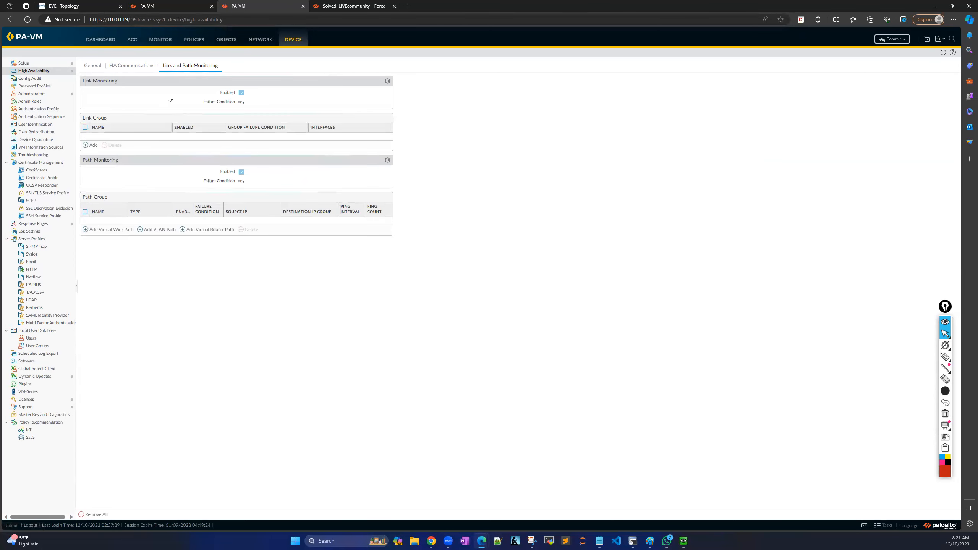
left_click(94, 67)
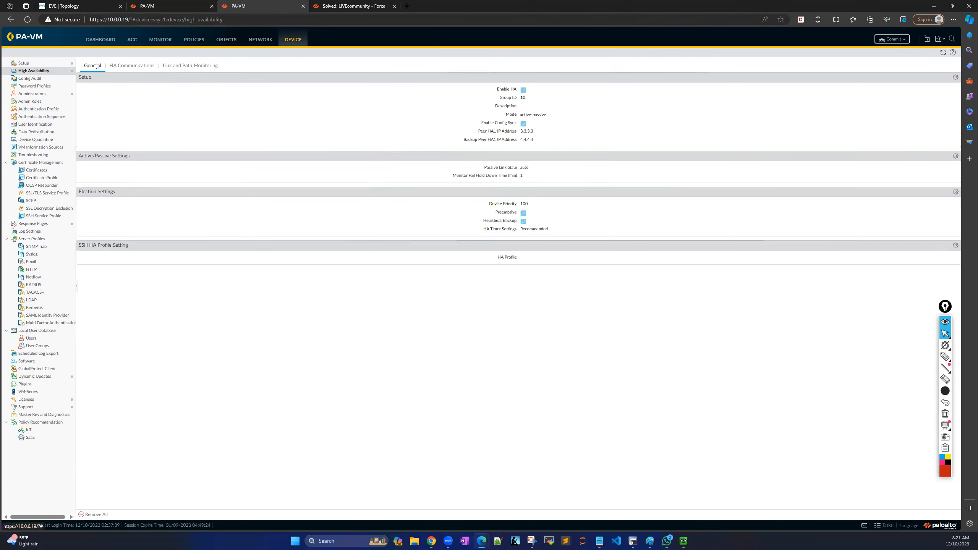
left_click(188, 66)
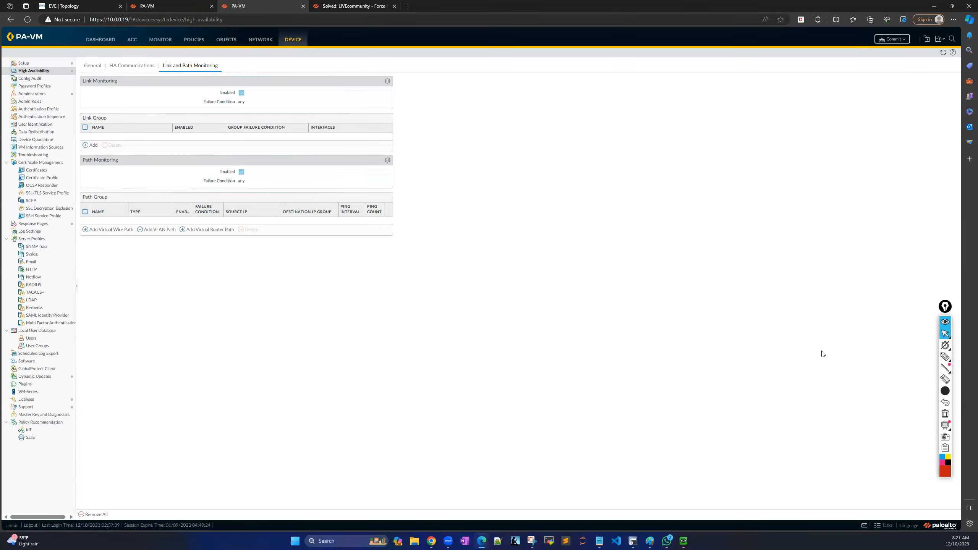
Commit all pending changes on firewall 10.0.0.19, marking up the Commit dialog first.
left_click(890, 39)
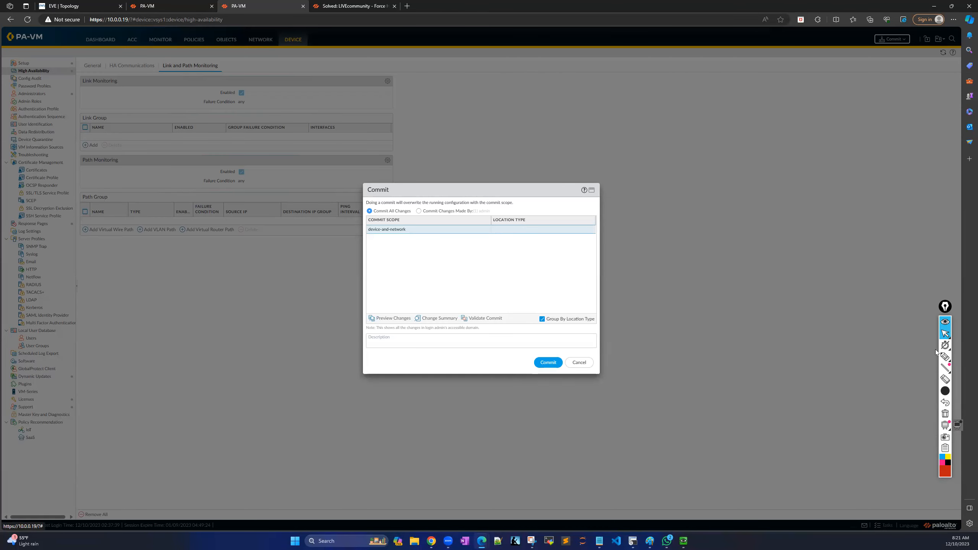
left_click(945, 356)
mouse_move(422, 204)
left_mouse_down()
mouse_move(409, 202)
mouse_move(432, 225)
mouse_move(479, 228)
mouse_move(507, 209)
mouse_move(423, 197)
mouse_move(418, 208)
left_mouse_up()
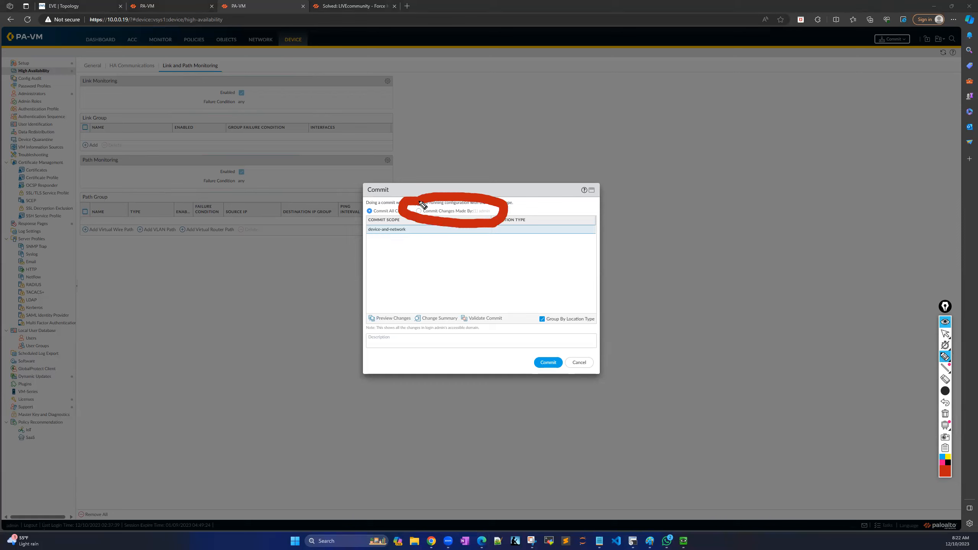
left_click(945, 334)
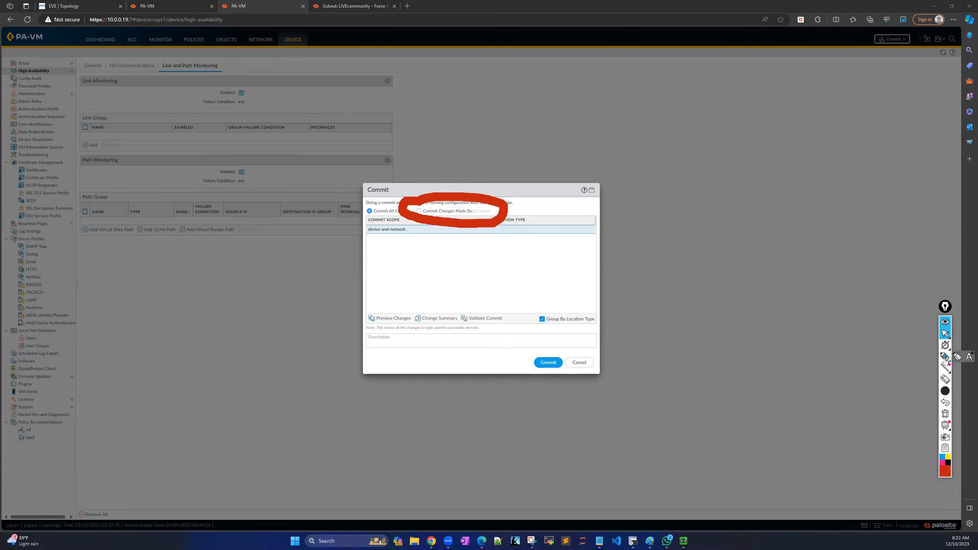
left_click(944, 414)
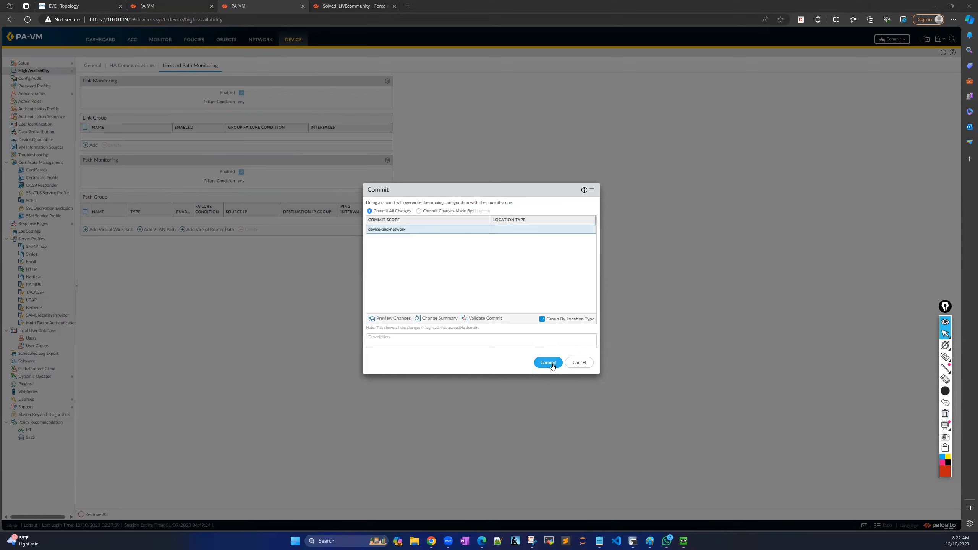
left_click(945, 357)
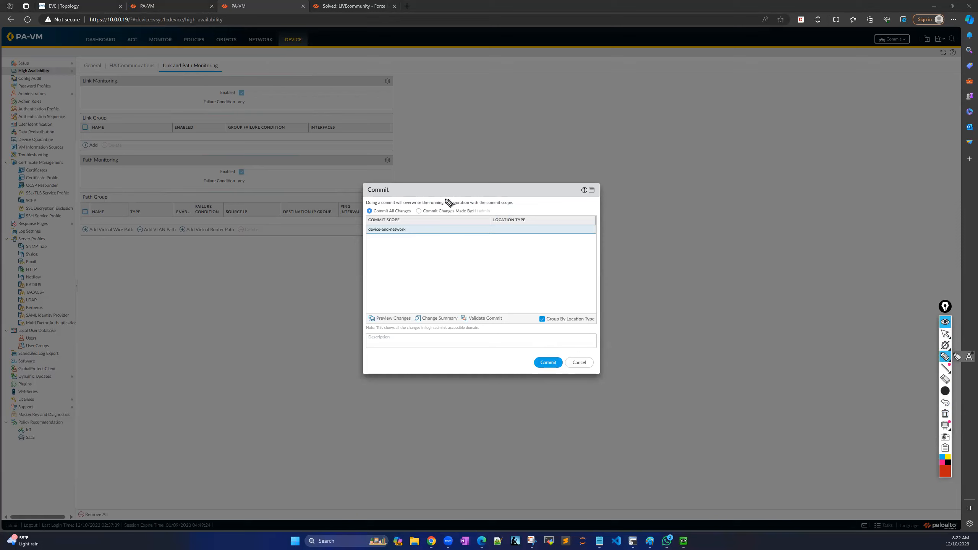
mouse_move(408, 203)
left_mouse_down()
mouse_move(518, 211)
mouse_move(505, 233)
mouse_move(416, 239)
mouse_move(393, 216)
mouse_move(411, 203)
left_mouse_up()
mouse_move(505, 306)
left_mouse_down()
mouse_move(466, 295)
mouse_move(445, 323)
mouse_move(483, 339)
mouse_move(522, 321)
mouse_move(501, 303)
left_mouse_up()
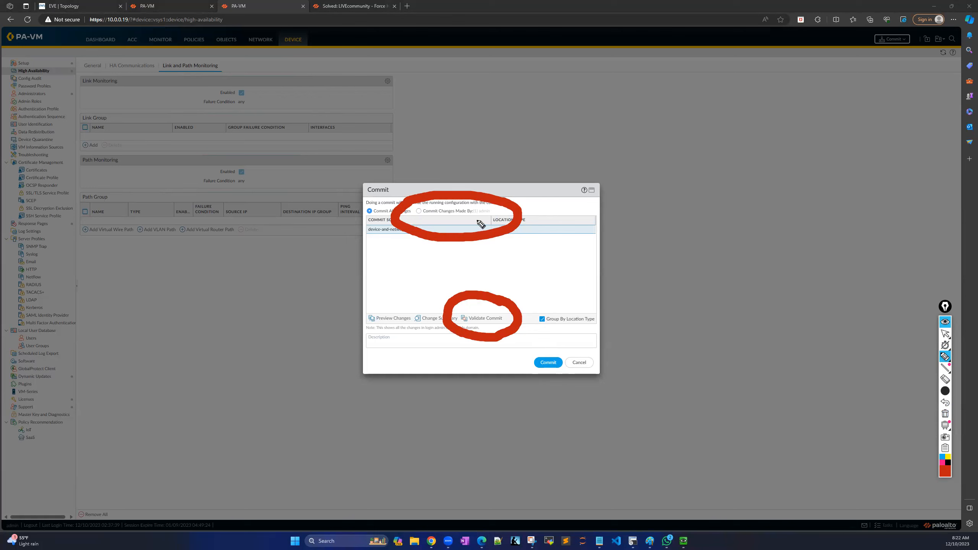
left_click(945, 414)
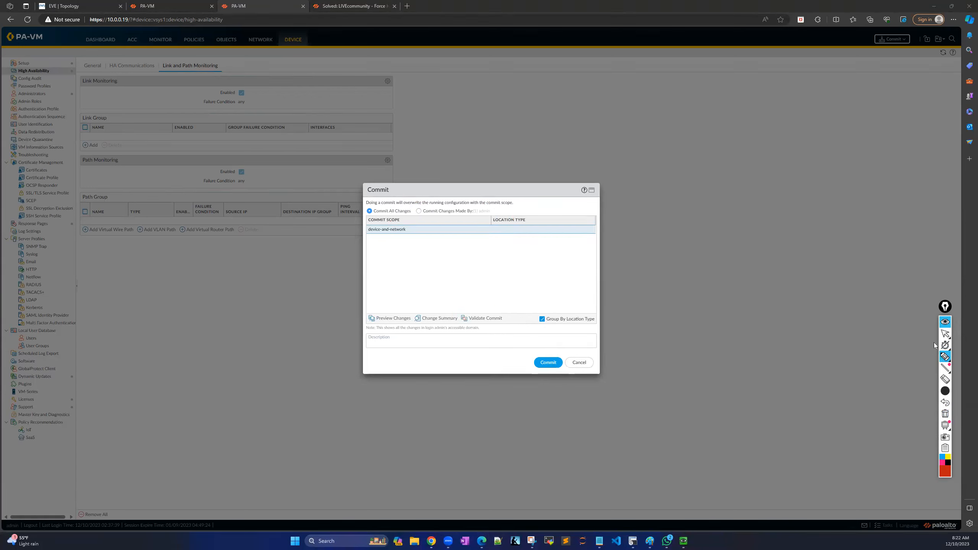
left_click(946, 333)
left_click(549, 362)
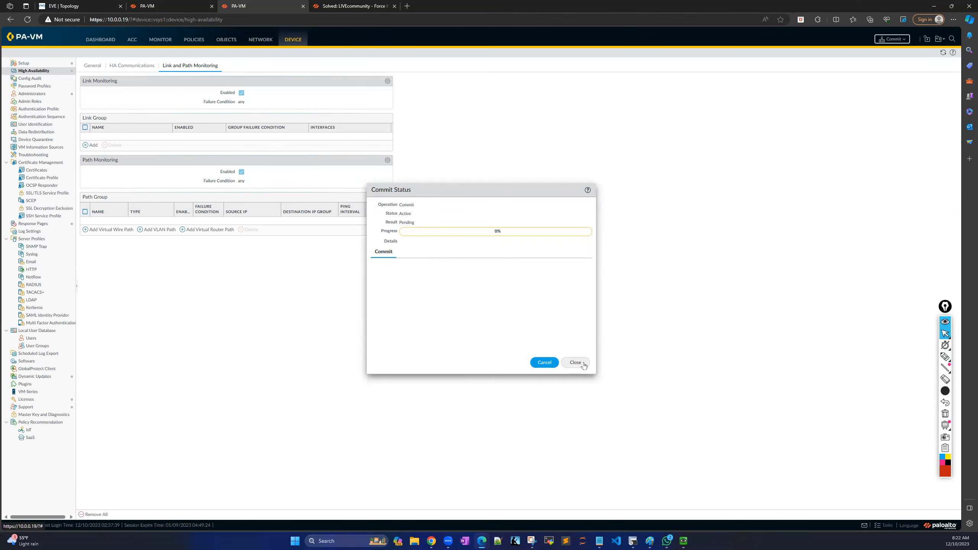
Switch to the 10.0.0.17 firewall session and review its successful commit results.
left_click(172, 8)
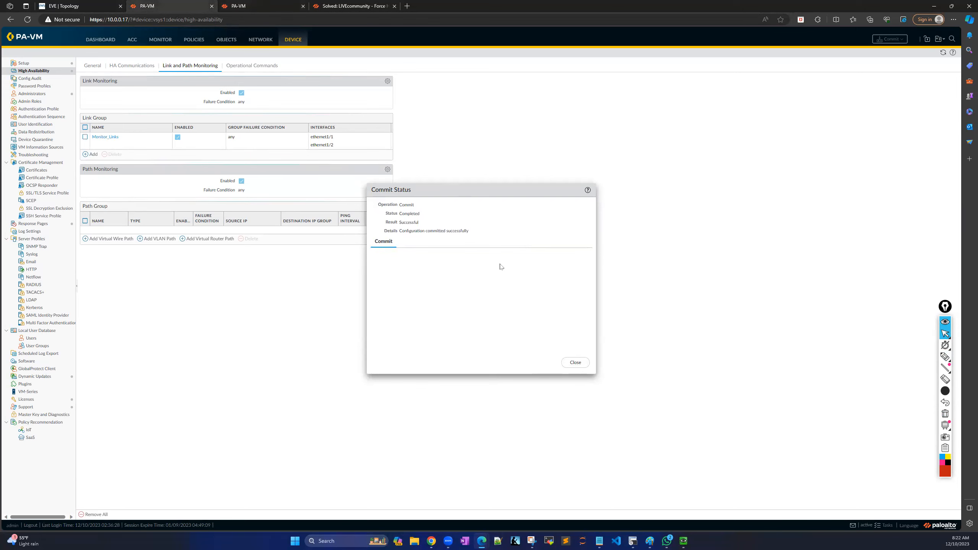
left_click(946, 357)
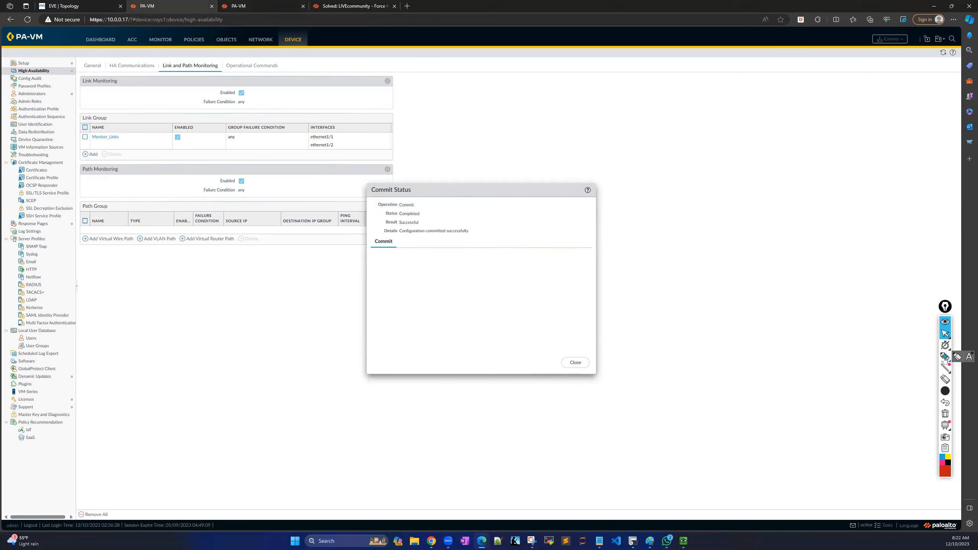
left_click(426, 213)
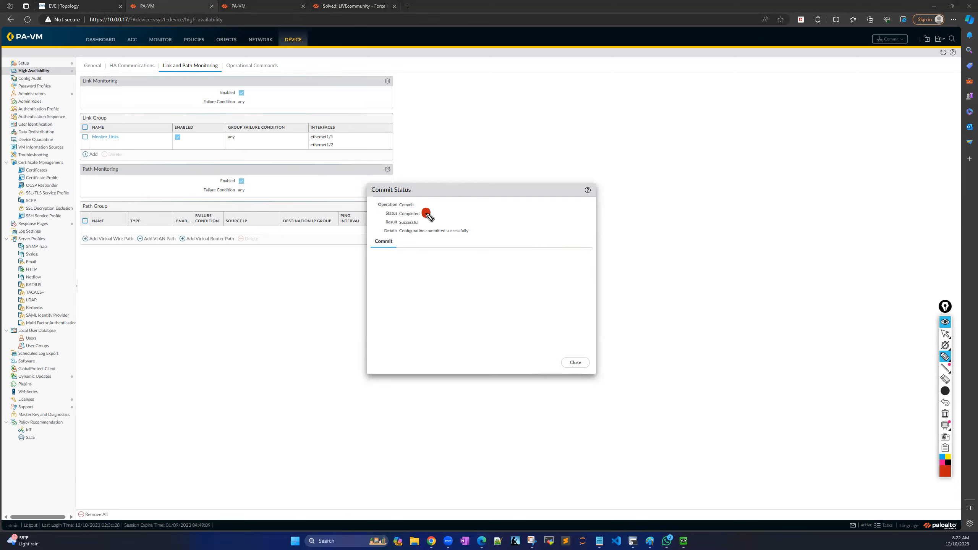
left_click_drag(426, 214, 460, 207)
left_click(404, 240)
left_click_drag(419, 243, 468, 243)
mouse_move(950, 351)
left_click(944, 333)
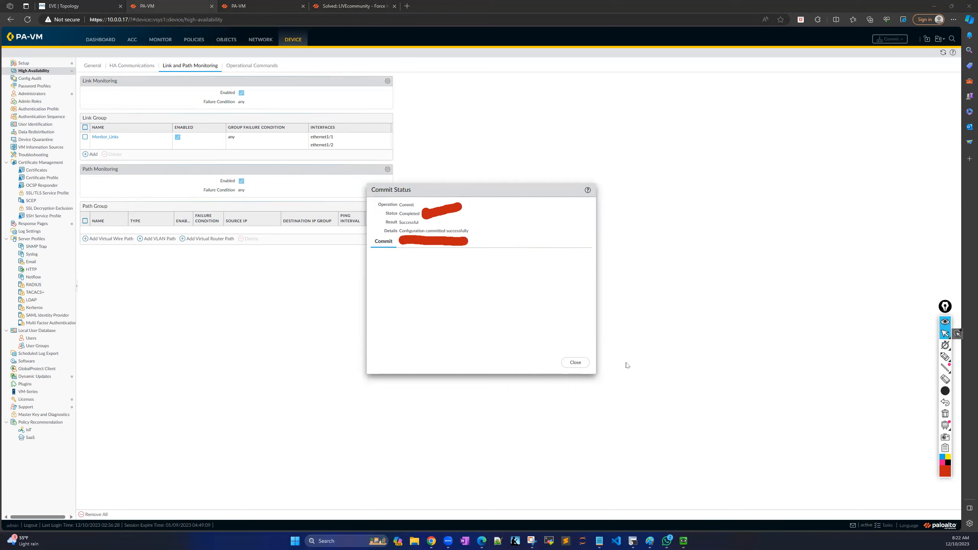
Close the Commit Status dialog and bring up Firewall-A's Dashboard.
left_click(576, 362)
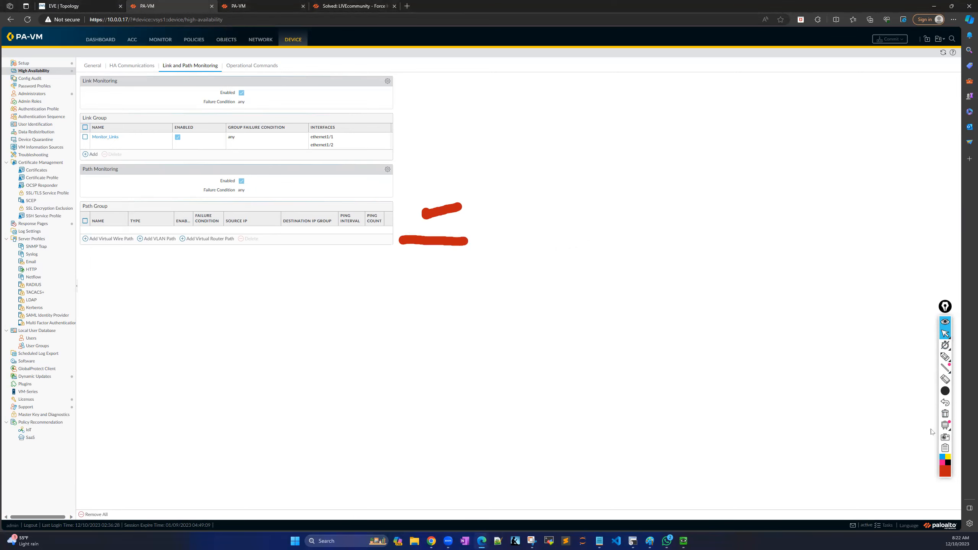
left_click(944, 415)
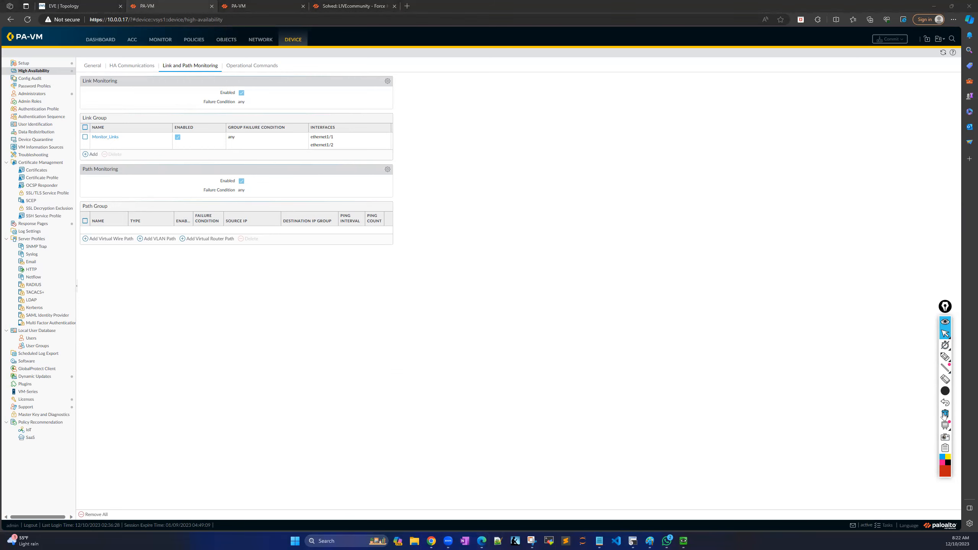
left_click(100, 40)
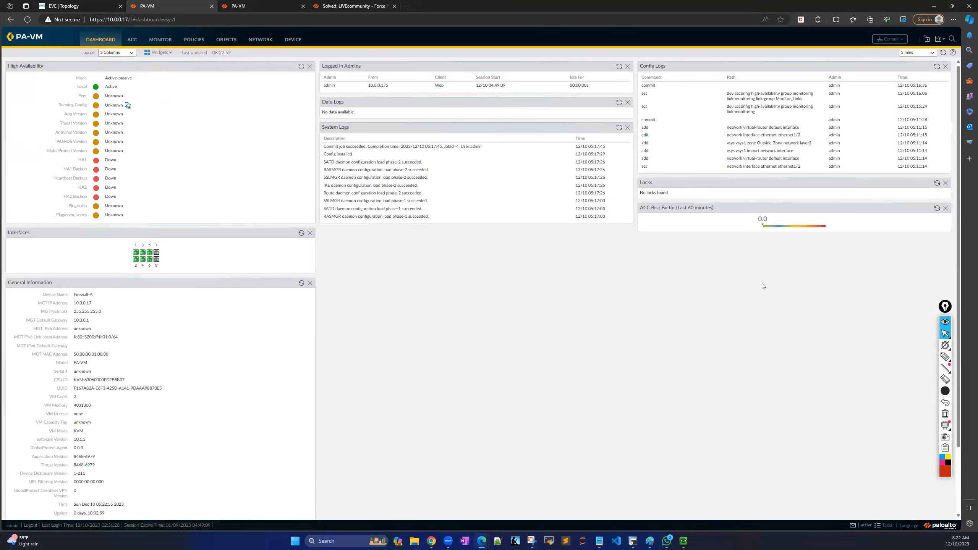
Move Interfaces to top left, General Information to the middle, Config Logs and System Resources down the right column, then check 10.0.0.19.
left_click(946, 346)
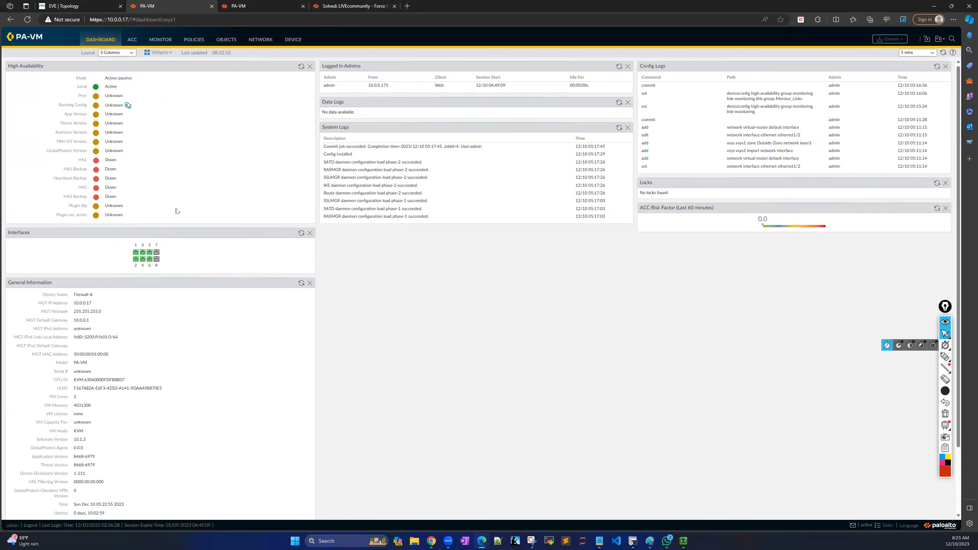
left_click_drag(150, 234, 143, 71)
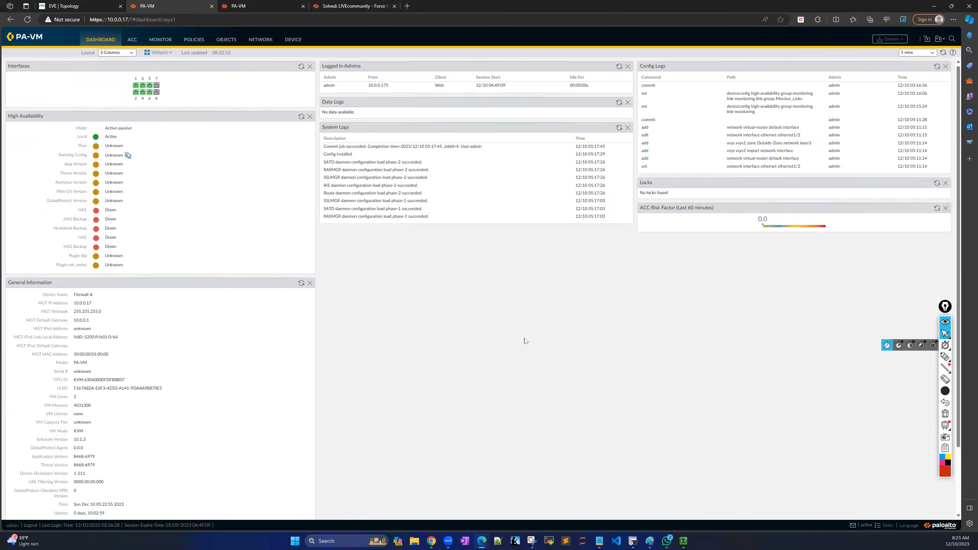
left_click_drag(703, 66, 687, 278)
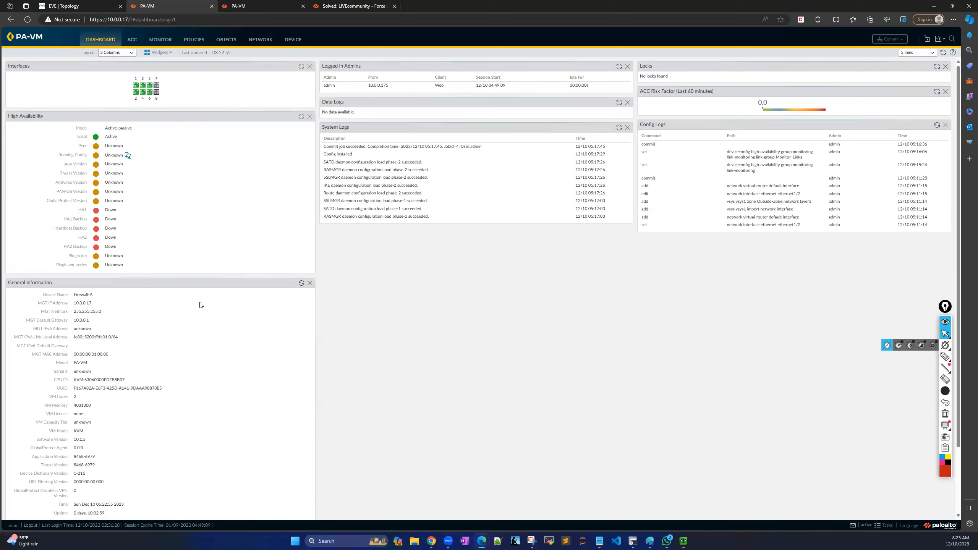
left_click_drag(200, 284, 538, 265)
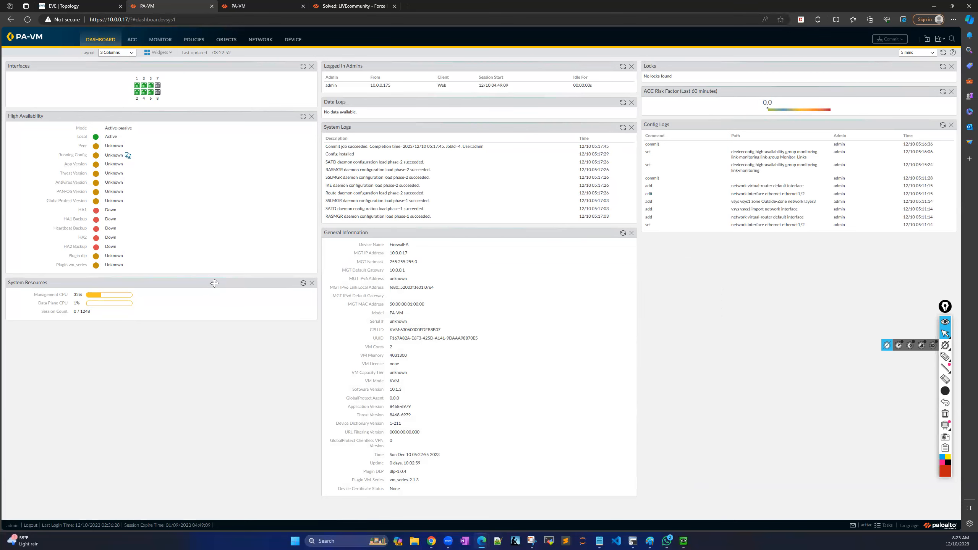
left_click_drag(262, 294, 683, 246)
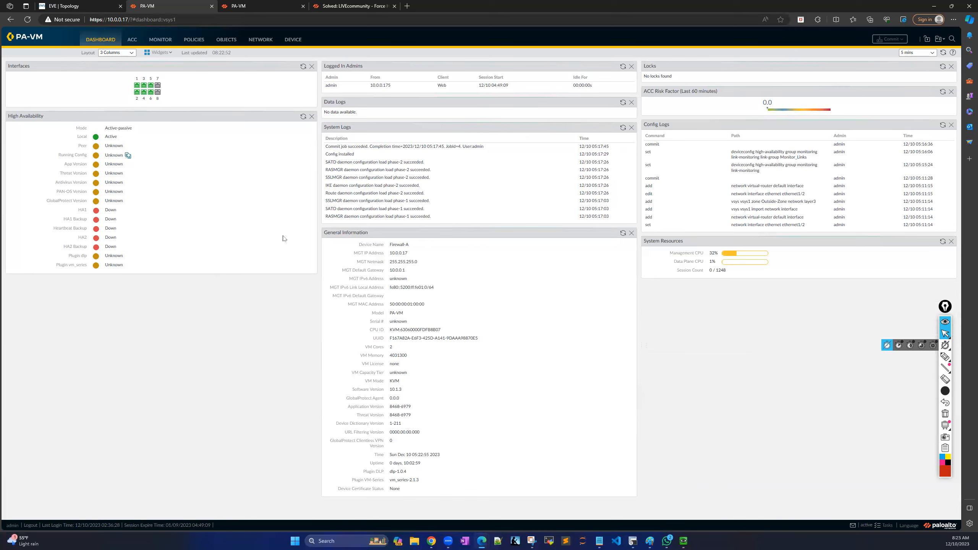
left_click(263, 8)
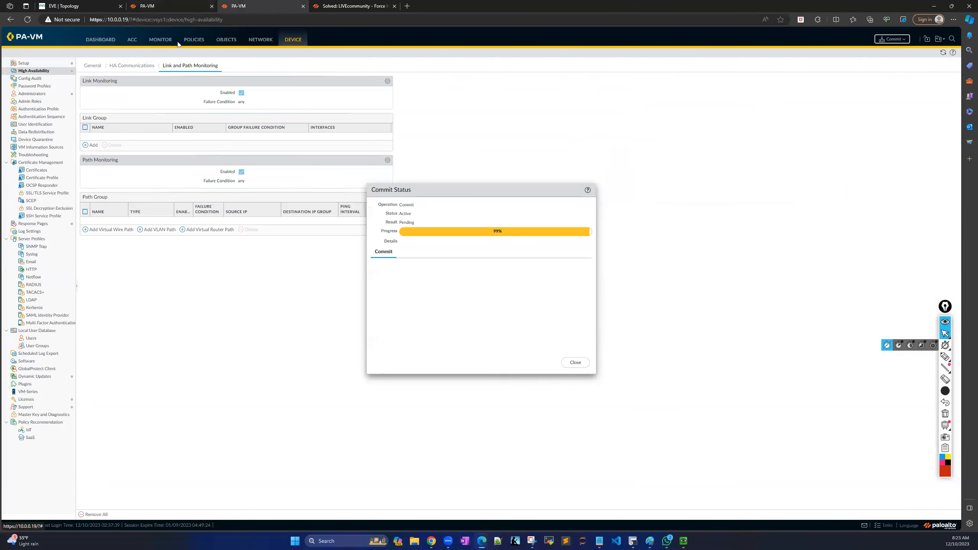
Return to the 10.0.0.17 dashboard and refresh the High Availability widget.
left_click(164, 7)
left_click(303, 116)
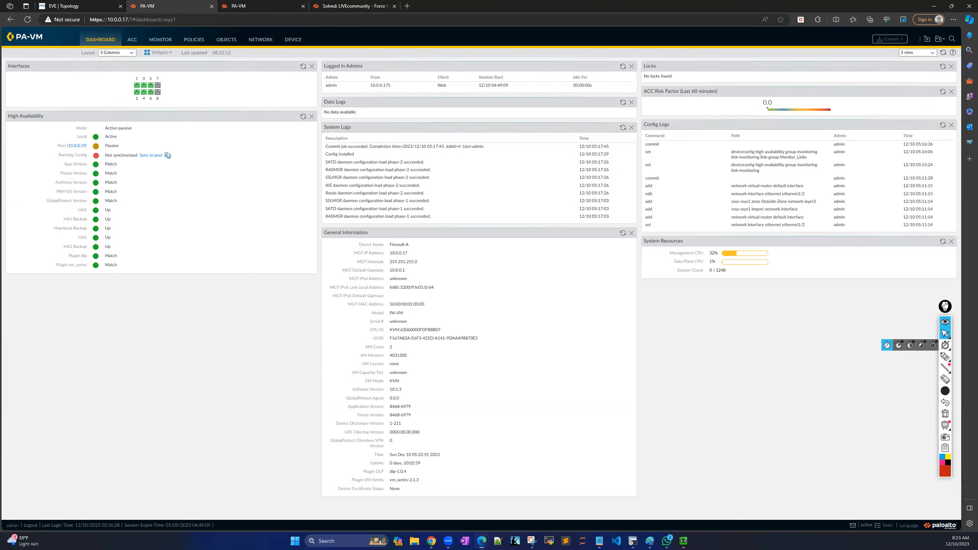
left_click_drag(946, 306, 911, 295)
left_click(911, 346)
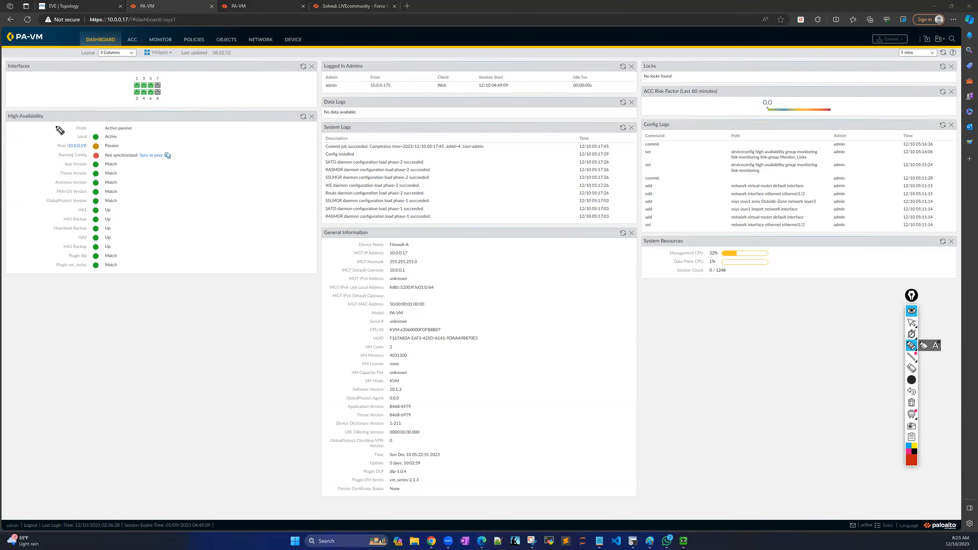
Mark the peer's Passive state, then refresh and choose Sync to peer for Running Config.
mouse_move(59, 123)
left_mouse_down()
mouse_move(47, 125)
mouse_move(35, 196)
mouse_move(40, 271)
mouse_move(54, 277)
left_mouse_up()
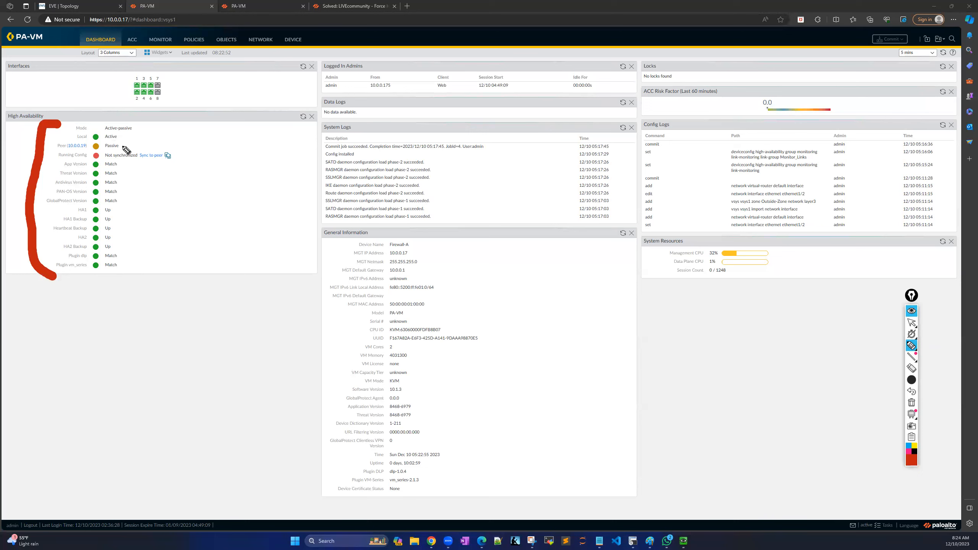
left_click_drag(123, 145, 160, 145)
mouse_move(43, 146)
left_mouse_down()
mouse_move(66, 146)
mouse_move(54, 155)
left_mouse_up()
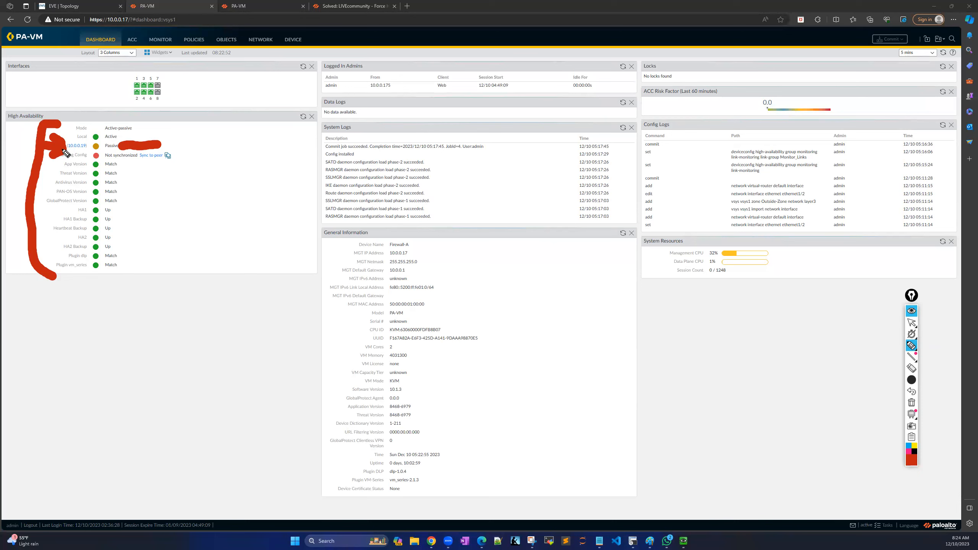
left_click(912, 402)
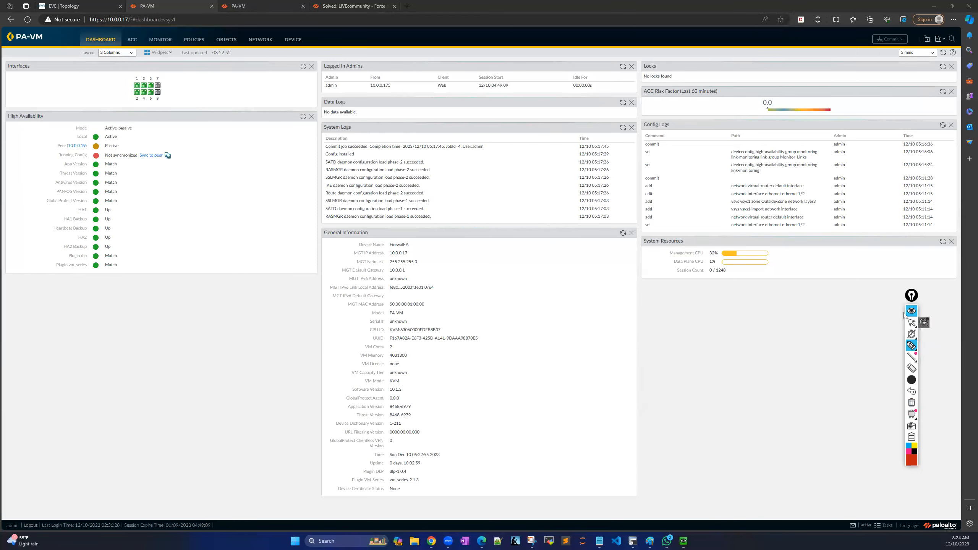
left_click(910, 323)
left_click(303, 117)
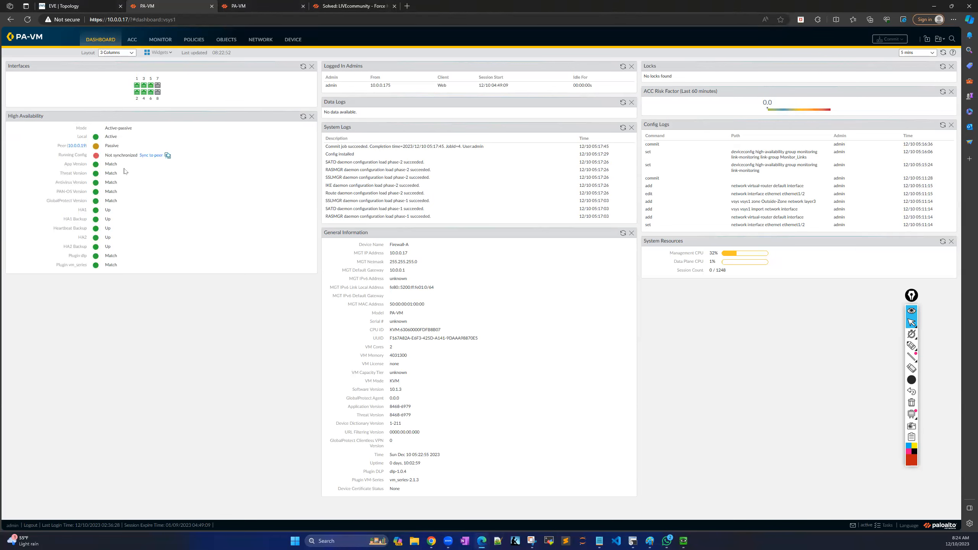
left_click(147, 155)
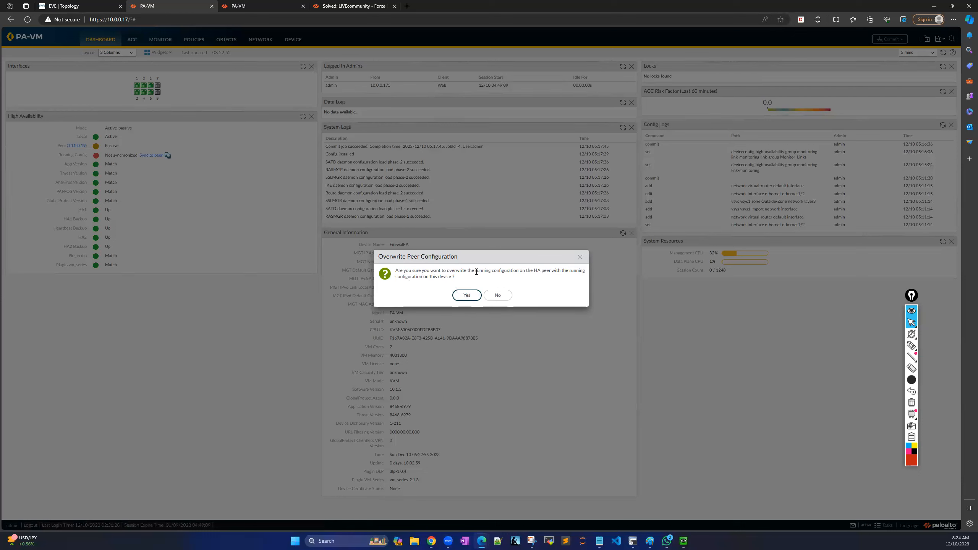
Confirm the peer overwrite, then close 10.0.0.19's commit status and open its Dashboard.
left_click(467, 296)
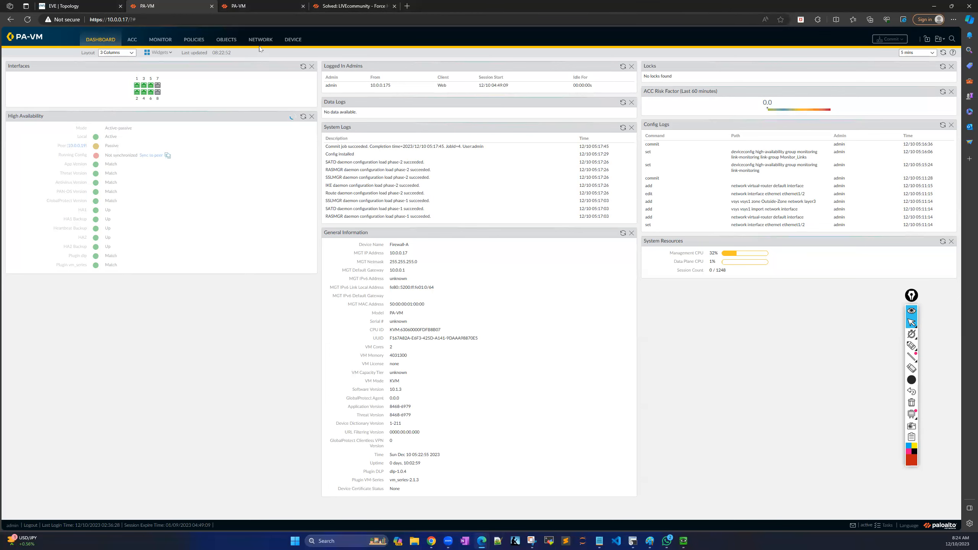
left_click(259, 7)
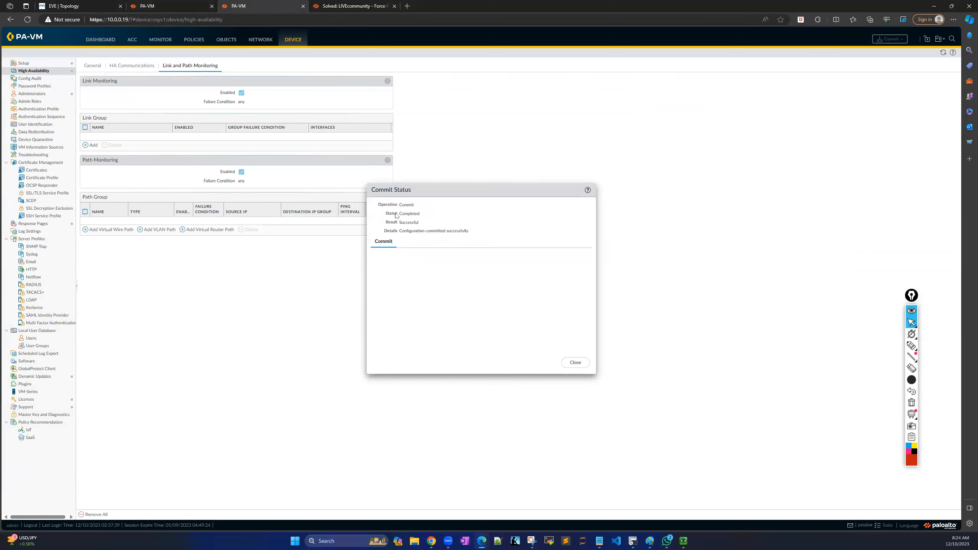
left_click(574, 362)
left_click(101, 39)
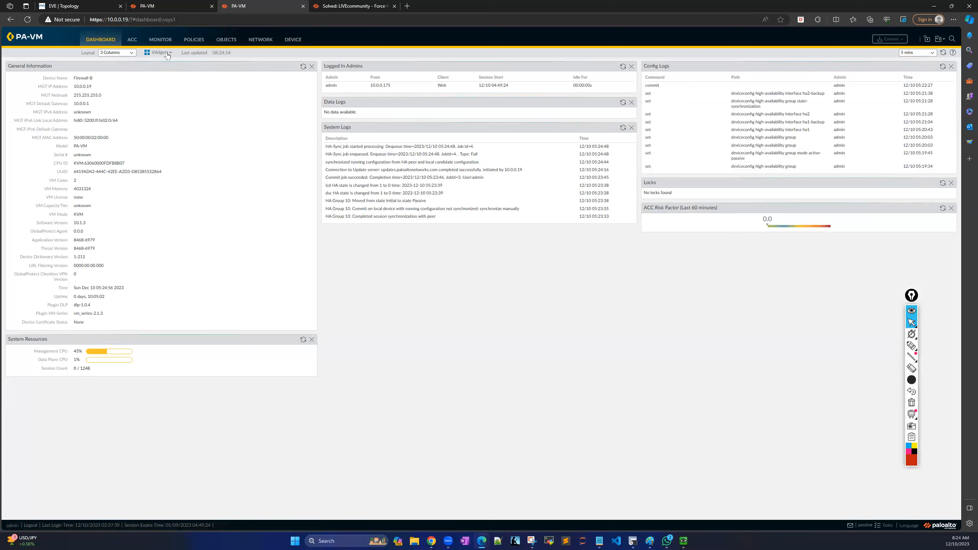
Add the Interfaces widget from Widgets > System to Firewall-B's dashboard.
left_click(167, 54)
mouse_move(168, 71)
left_click(201, 79)
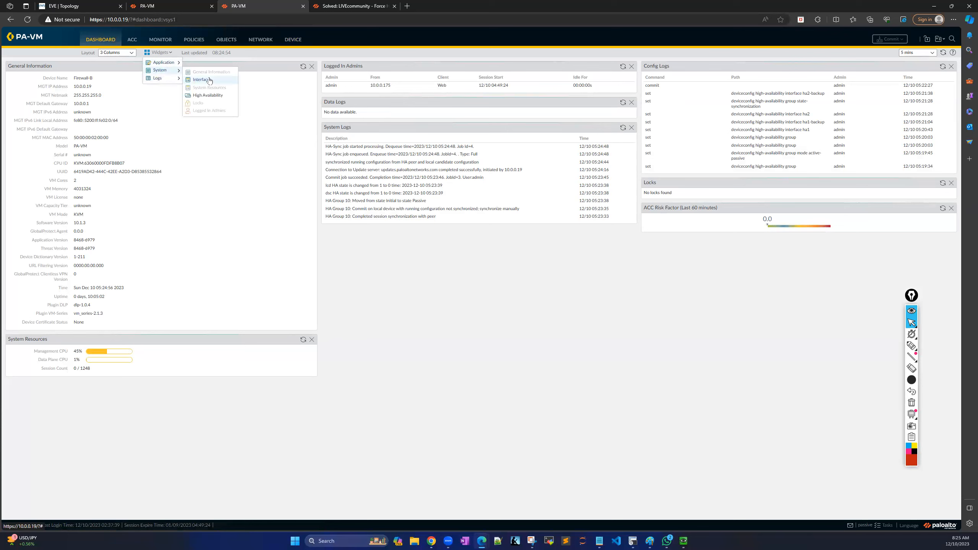
left_click(102, 89)
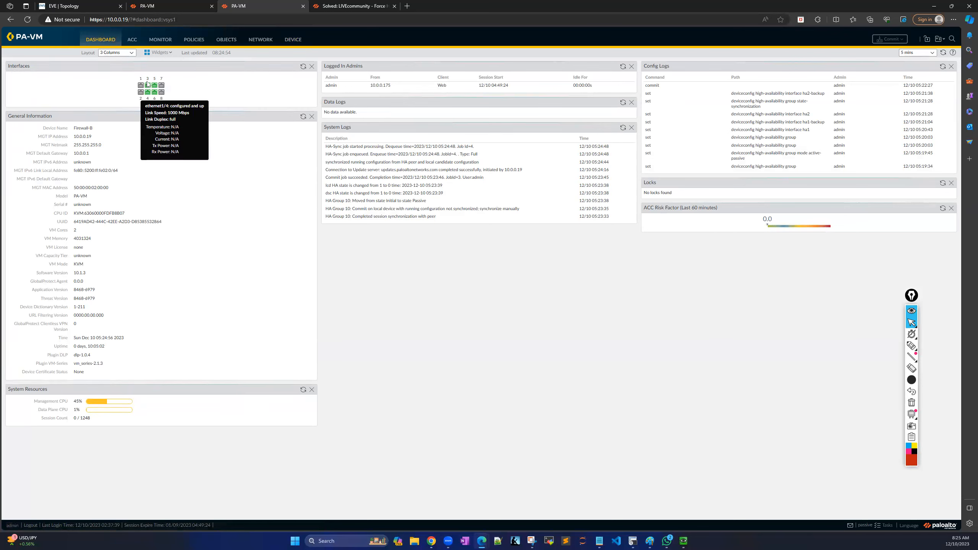
Add the High Availability widget from Widgets > System to Firewall-B's dashboard.
left_click(170, 53)
mouse_move(177, 72)
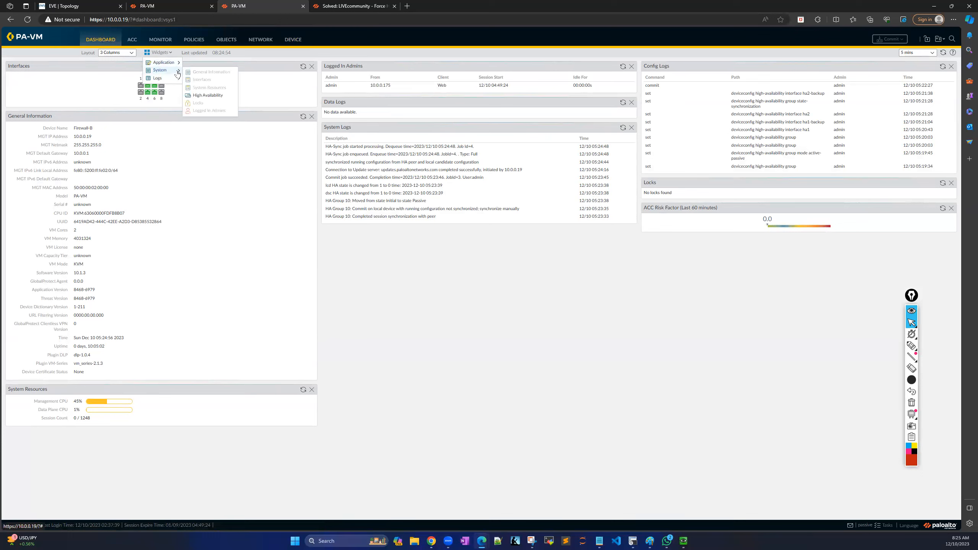
left_click(210, 99)
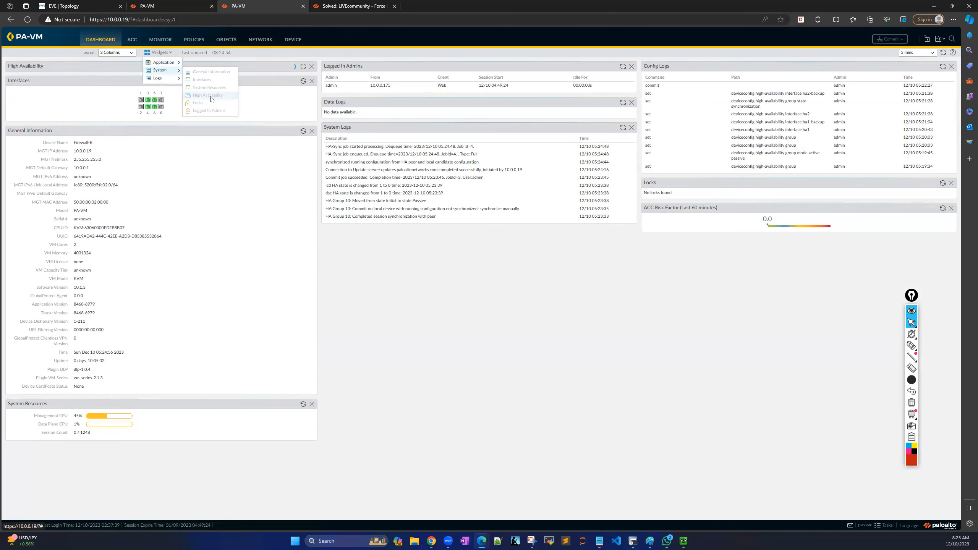
left_click(269, 135)
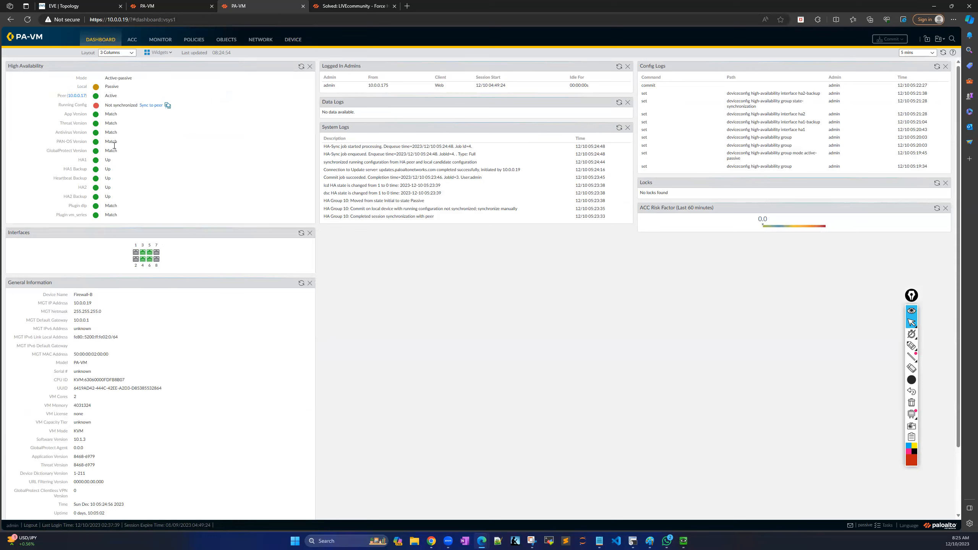
Refresh the High Availability widget on Firewall-A's dashboard.
left_click(158, 6)
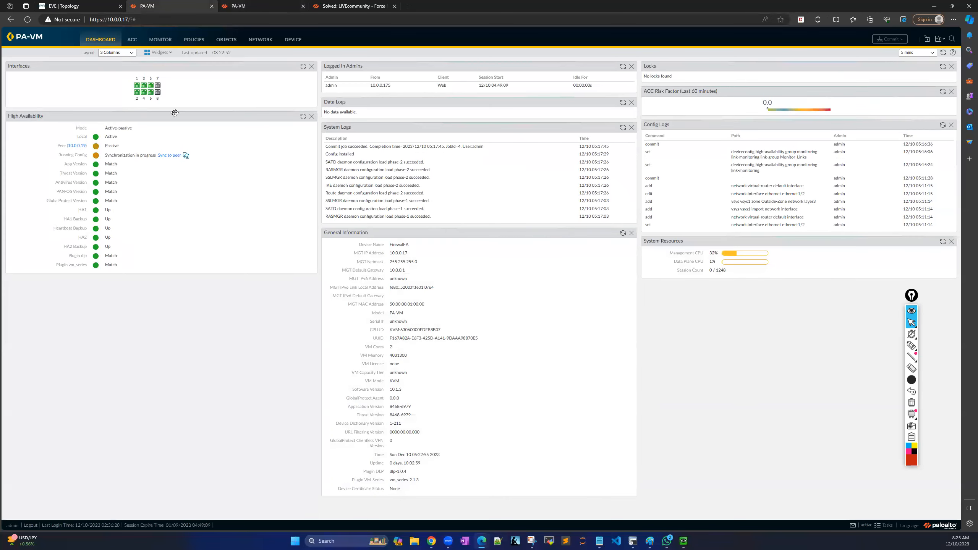
left_click(302, 117)
mouse_move(116, 164)
Compare both firewalls' dashboards and mark Firewall-A's synchronization-in-progress status.
left_click(259, 5)
left_click(181, 8)
left_click(257, 9)
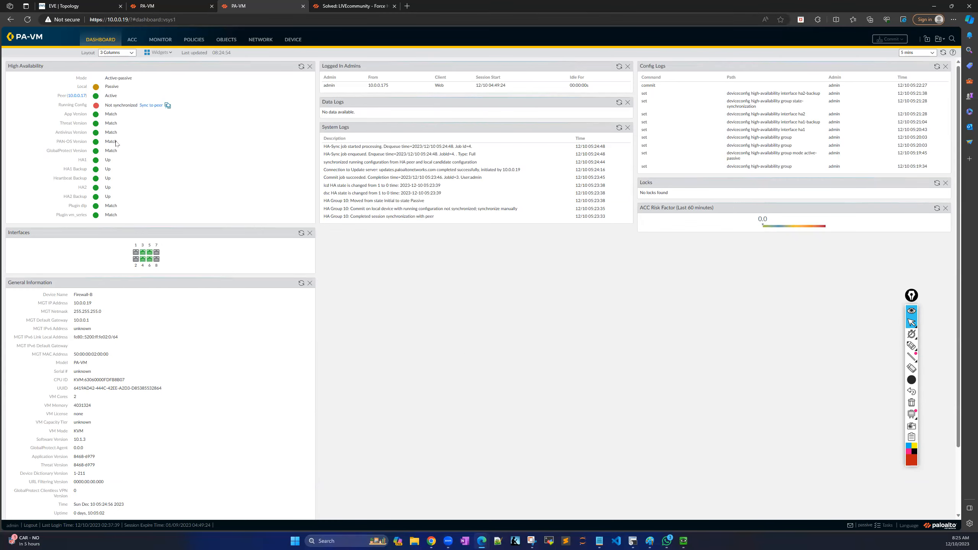
left_click(179, 7)
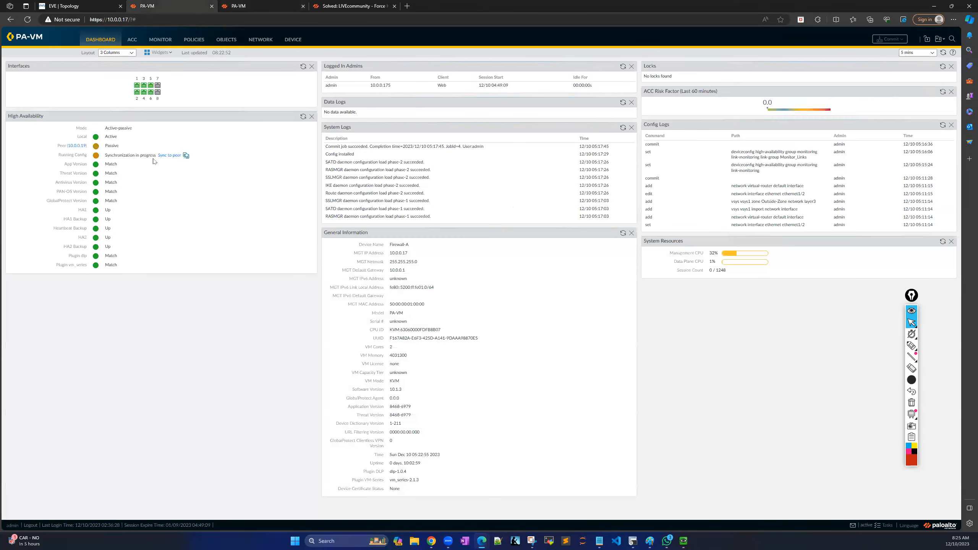
left_click_drag(156, 155, 107, 158)
left_click(180, 190)
left_click(78, 8)
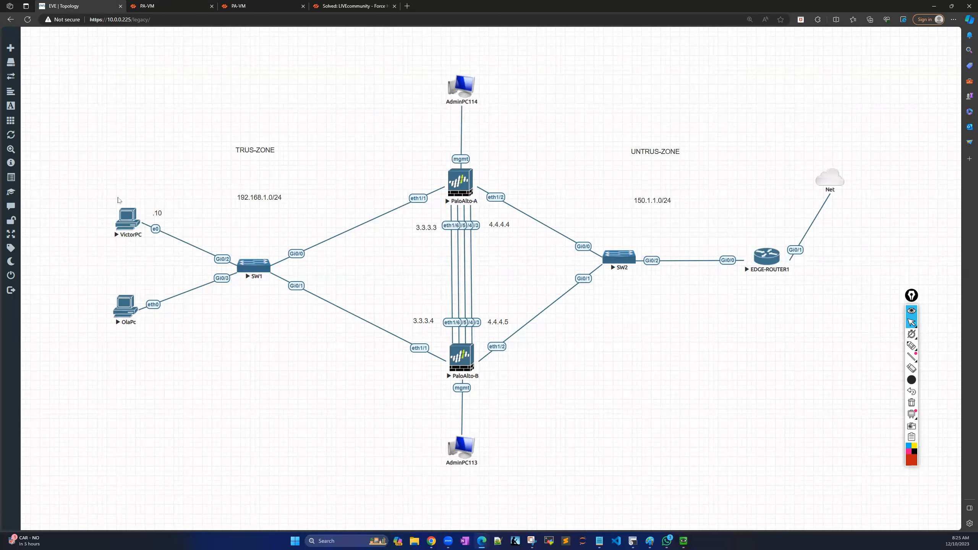
left_click_drag(128, 224, 126, 219)
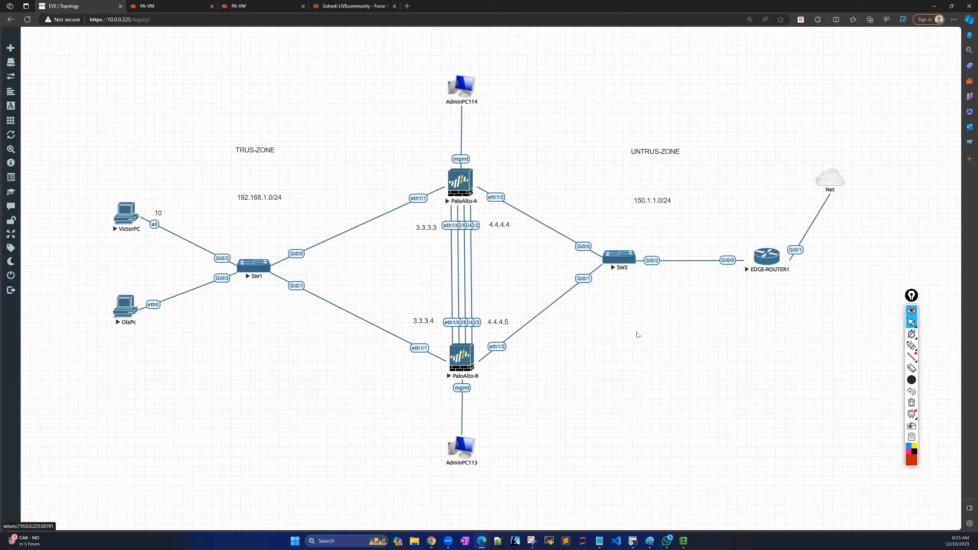
left_click(183, 8)
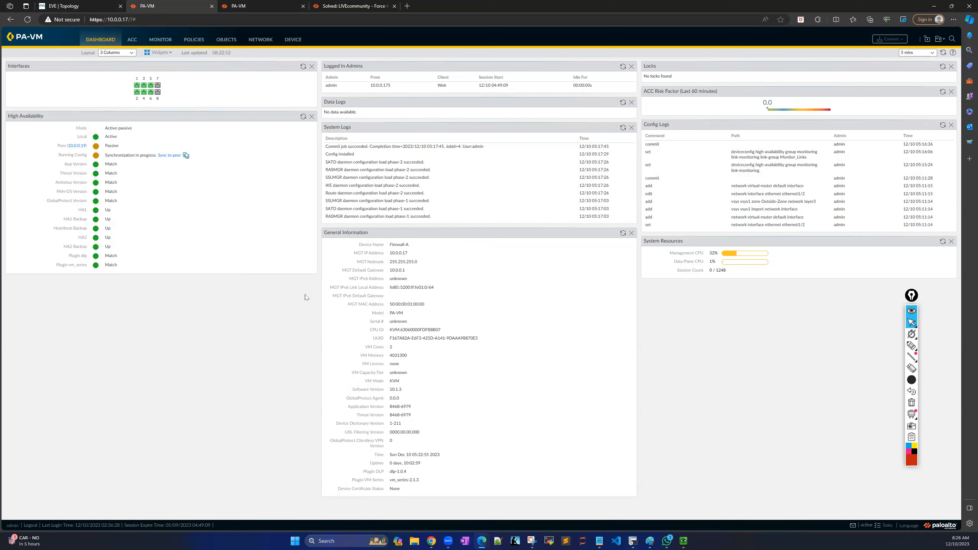
Reload Firewall-A's dashboard by visiting NETWORK and returning to DASHBOARD.
left_click(916, 295)
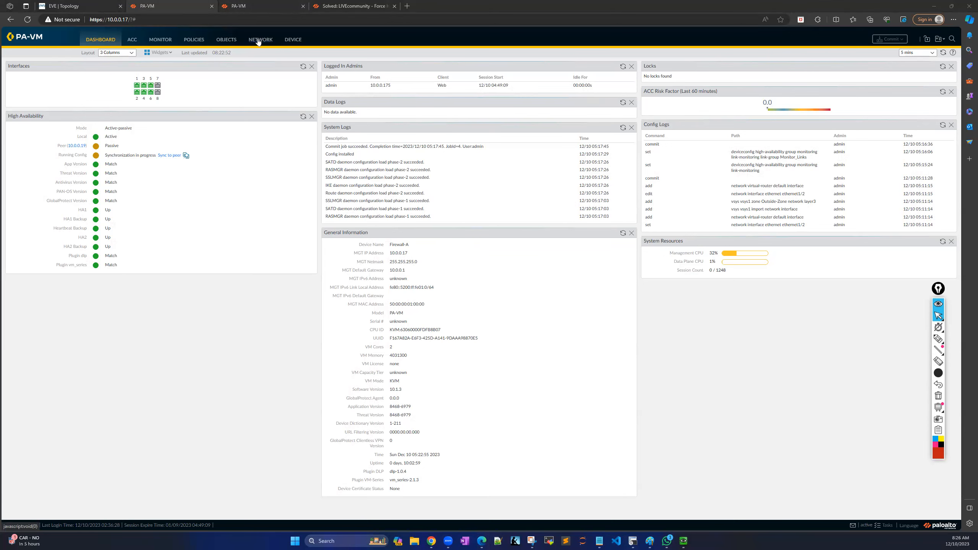
left_click(258, 41)
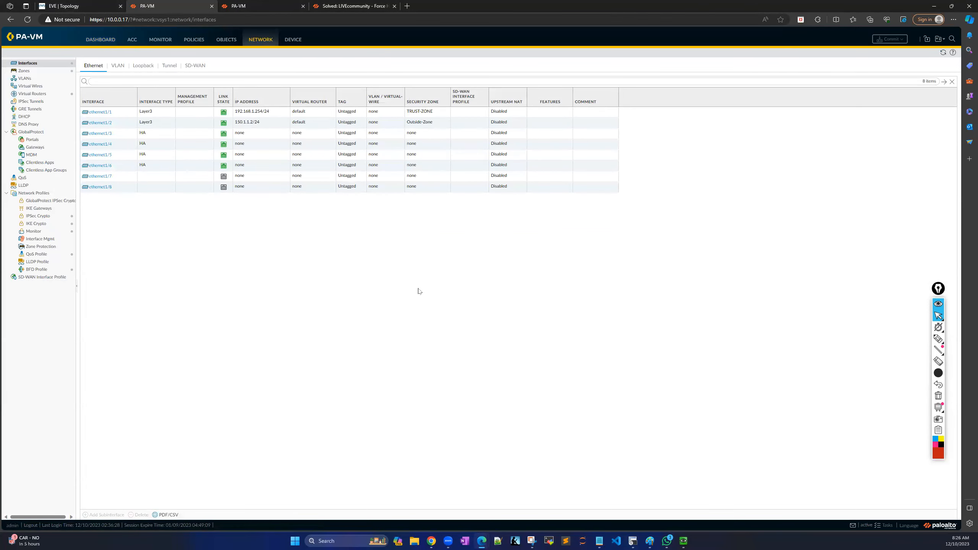
left_click(105, 41)
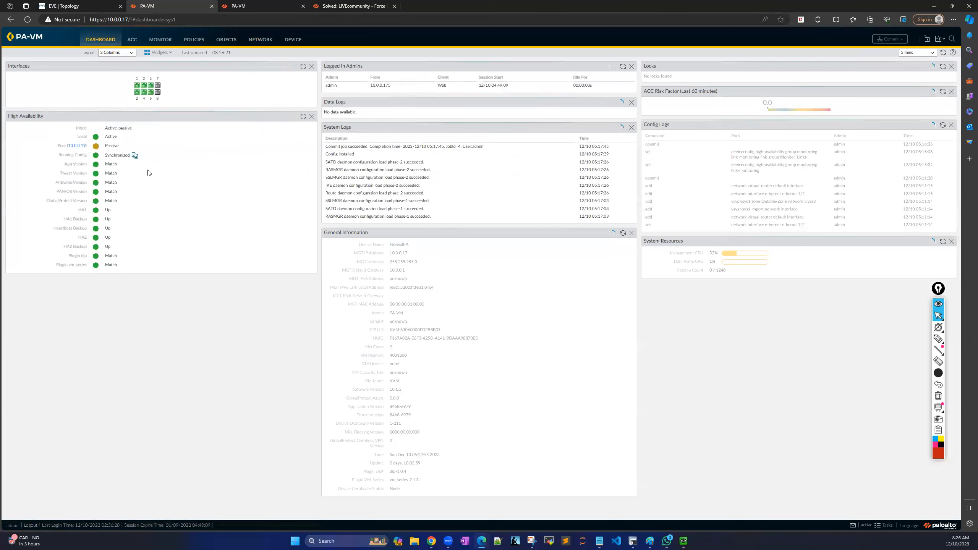
Highlight the Synchronized running config status, then switch to Firewall-B's dashboard.
left_click(935, 340)
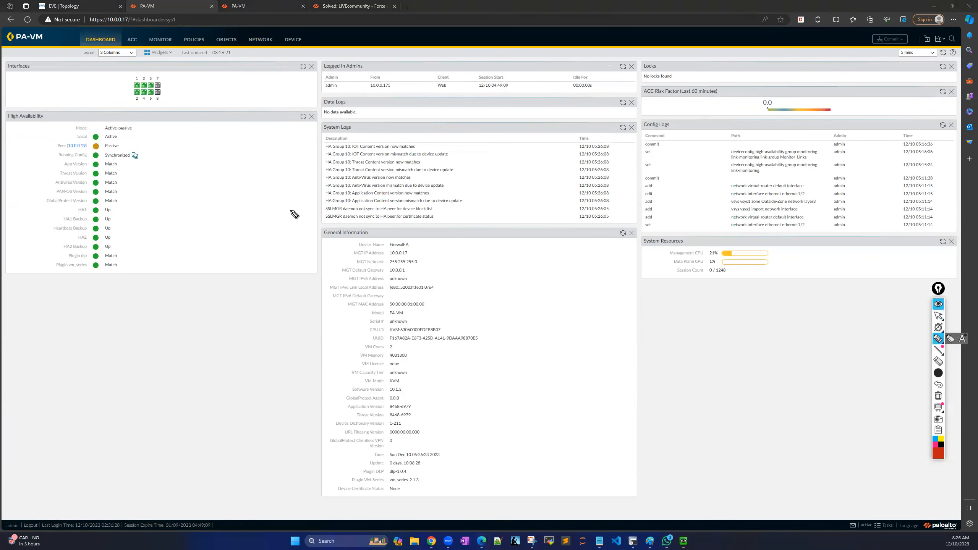
mouse_move(135, 142)
left_mouse_down()
mouse_move(147, 143)
mouse_move(152, 171)
mouse_move(131, 171)
left_mouse_up()
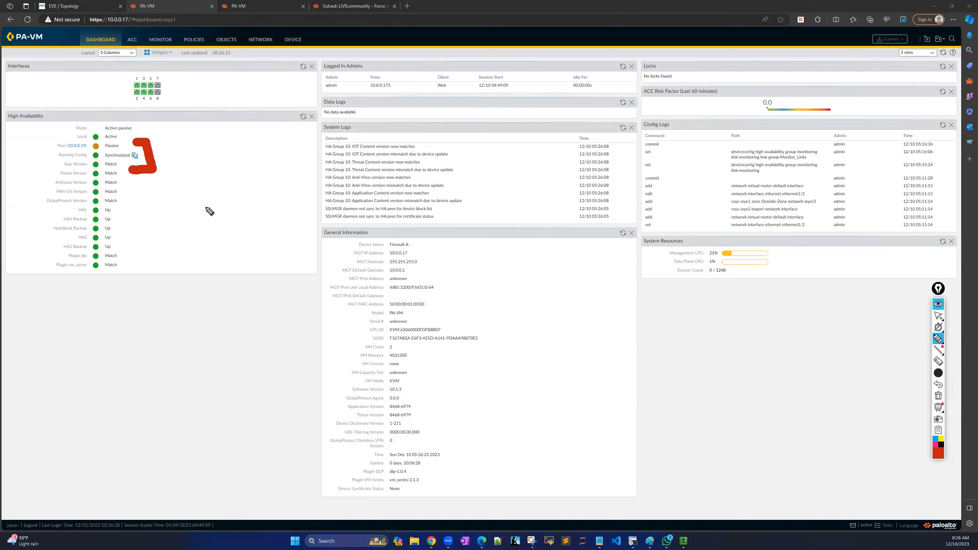
mouse_move(939, 339)
mouse_move(939, 318)
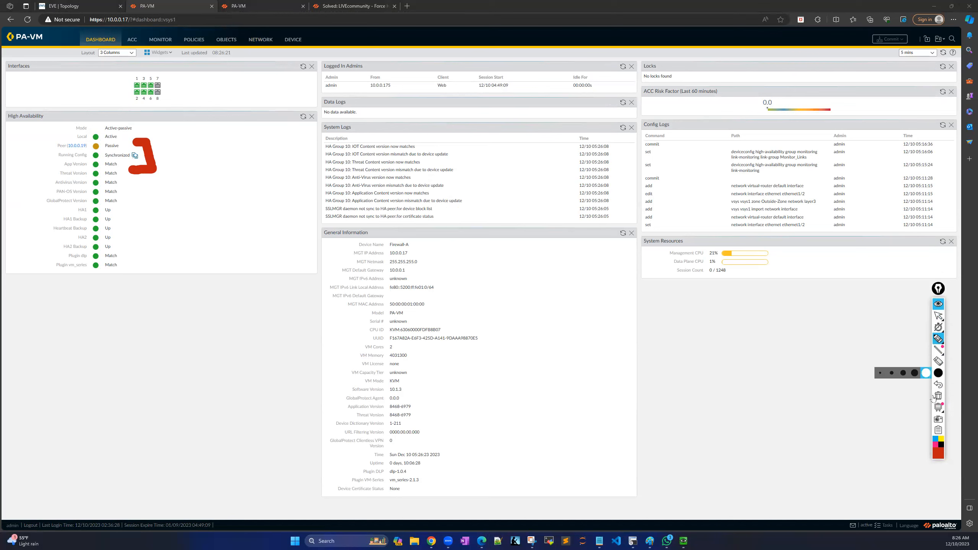
left_click(939, 315)
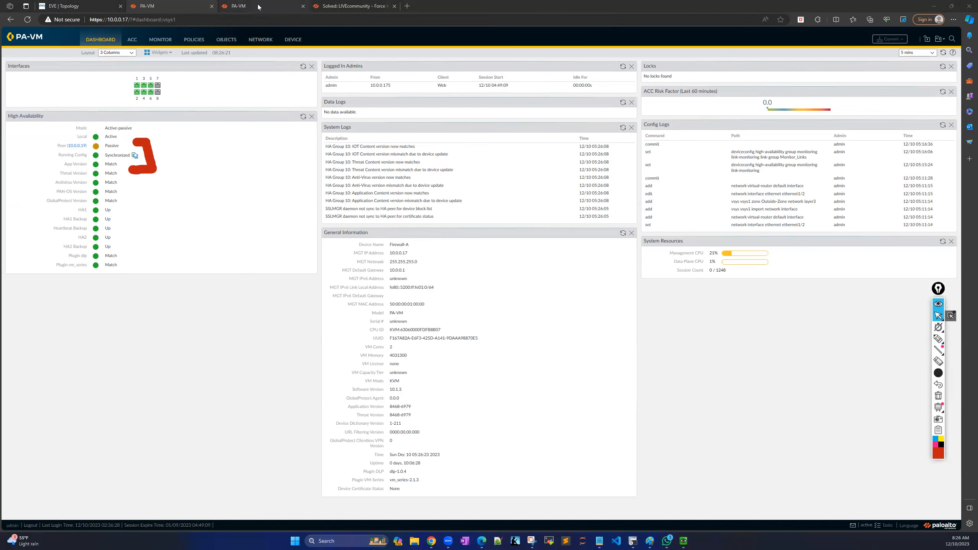
mouse_move(258, 7)
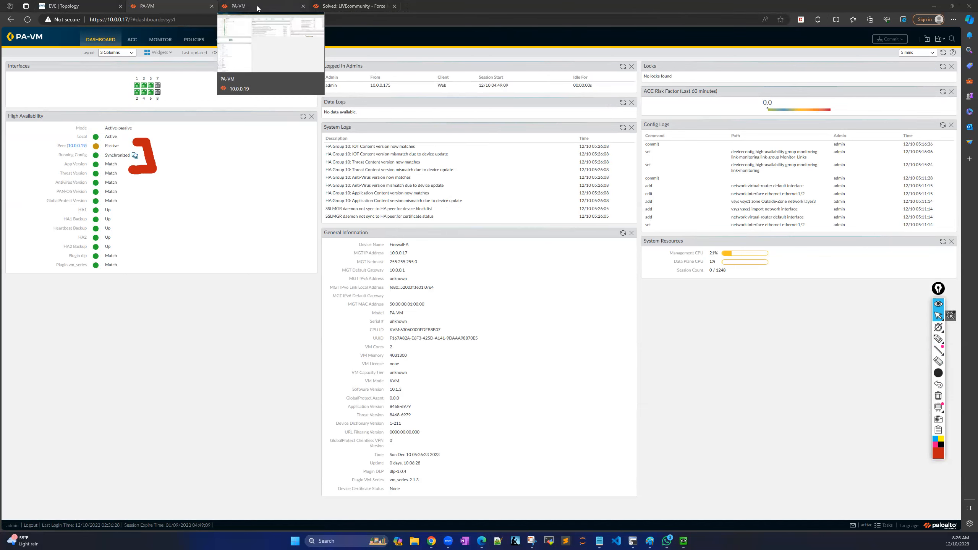
left_click(258, 7)
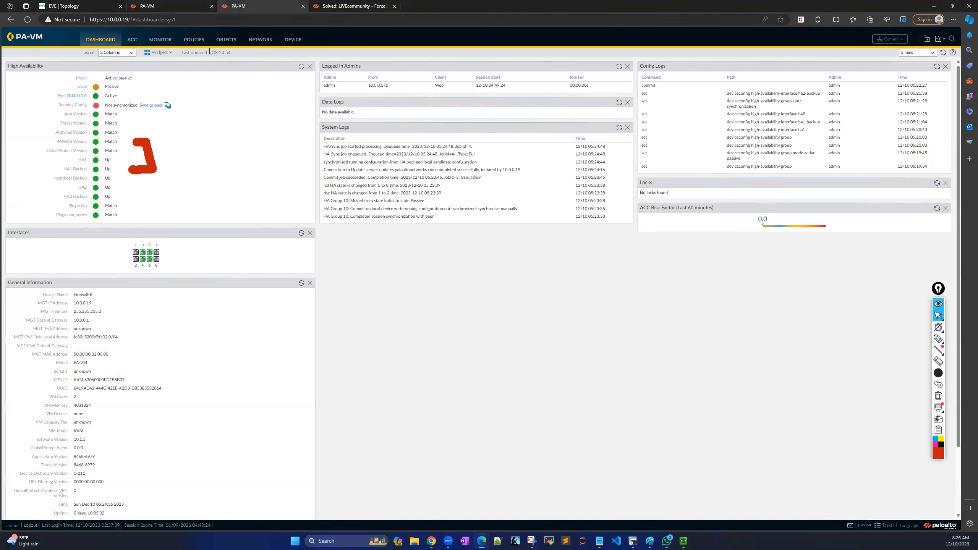
Show 10.0.0.19's interfaces and highlight ethernet1/1, ethernet1/2 with their IP and virtual router columns.
left_click(260, 39)
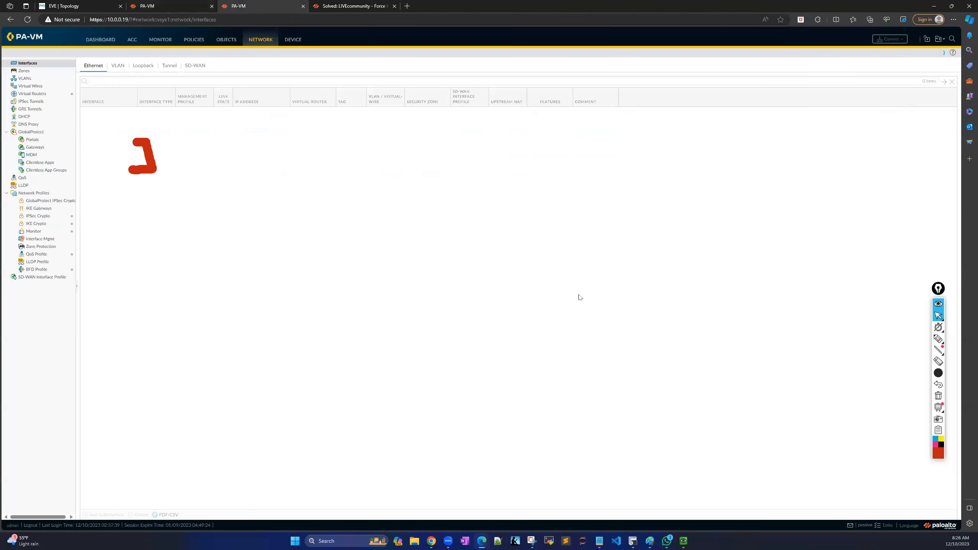
left_click(938, 396)
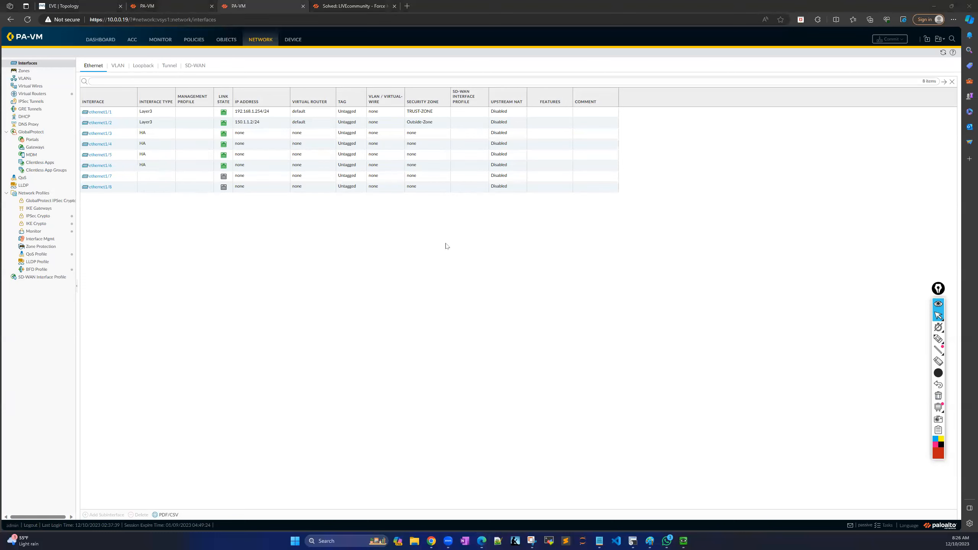
left_click(938, 339)
mouse_move(268, 99)
left_mouse_down()
mouse_move(296, 104)
mouse_move(287, 127)
mouse_move(249, 135)
left_mouse_up()
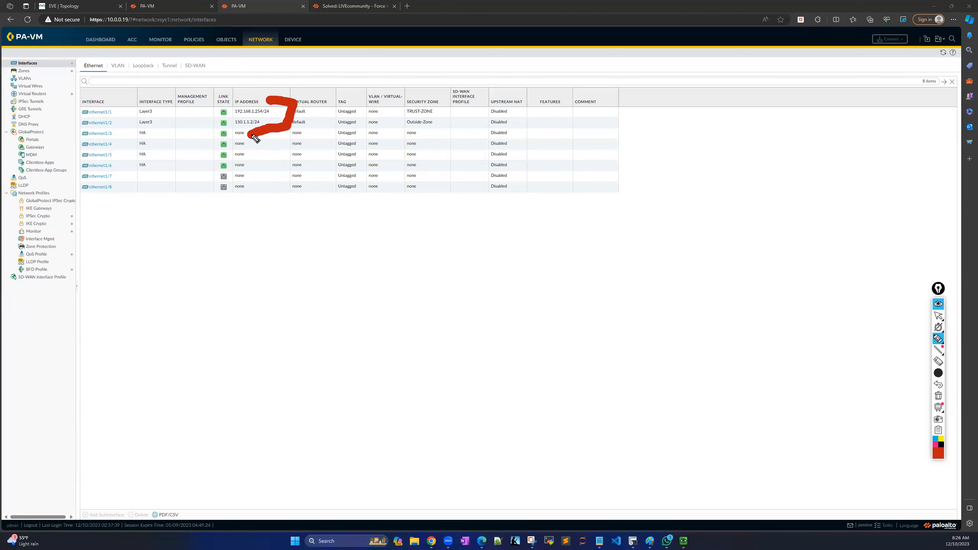
left_click(77, 101)
mouse_move(76, 101)
left_mouse_down()
mouse_move(65, 127)
mouse_move(81, 131)
left_mouse_up()
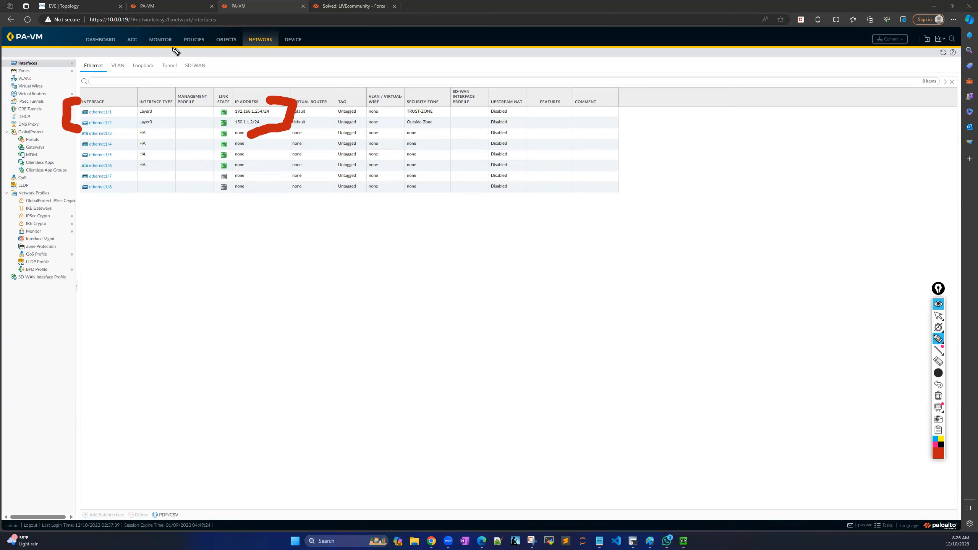
left_click(938, 316)
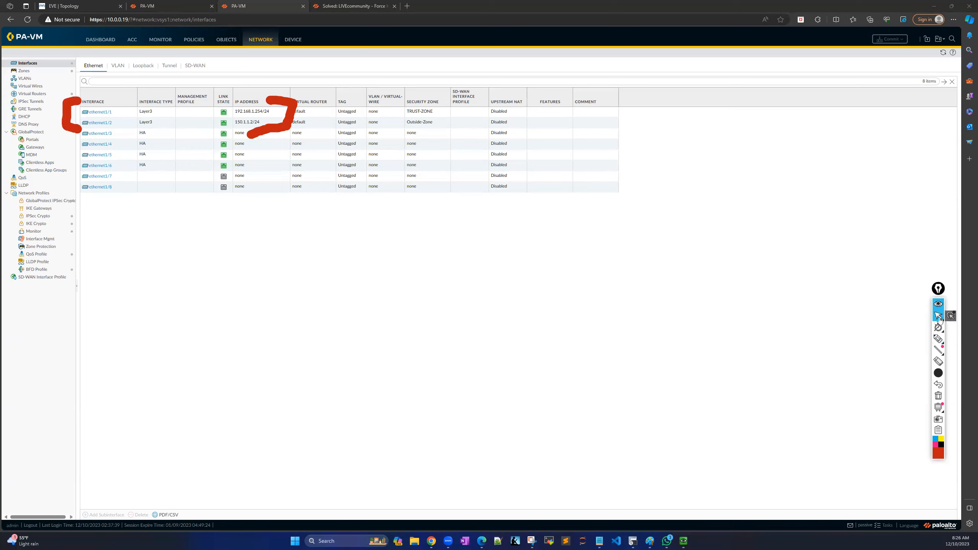
On firewall 10.0.0.17, open the Network Zones list.
left_click(174, 9)
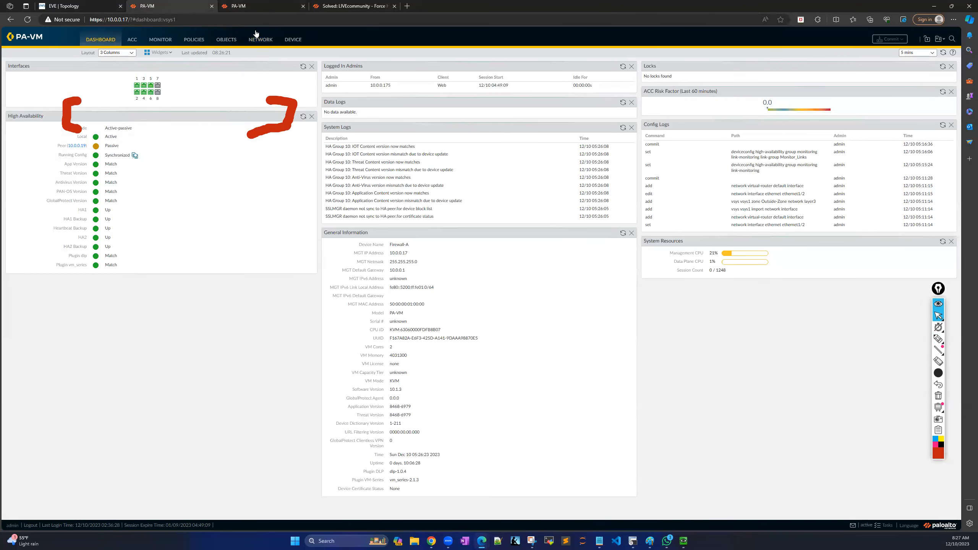
left_click(939, 397)
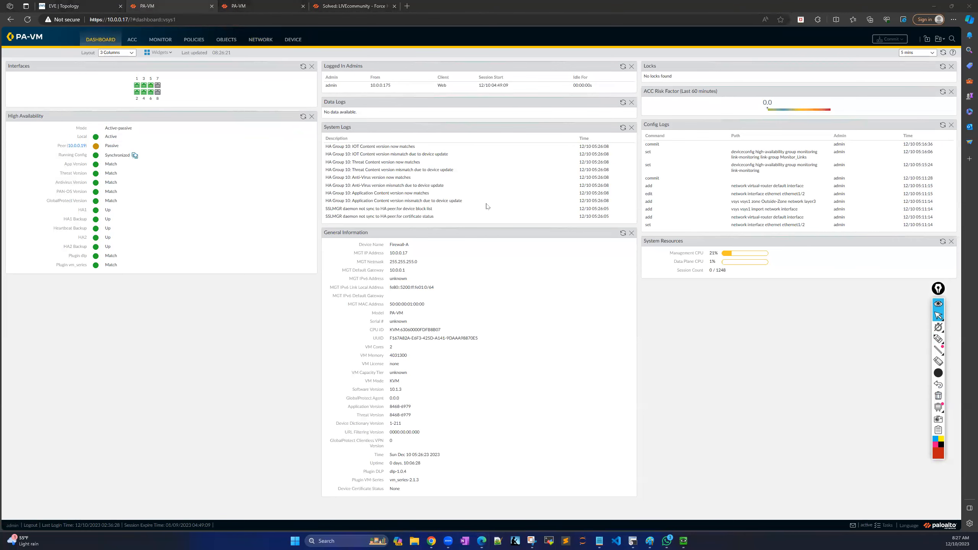
left_click(260, 40)
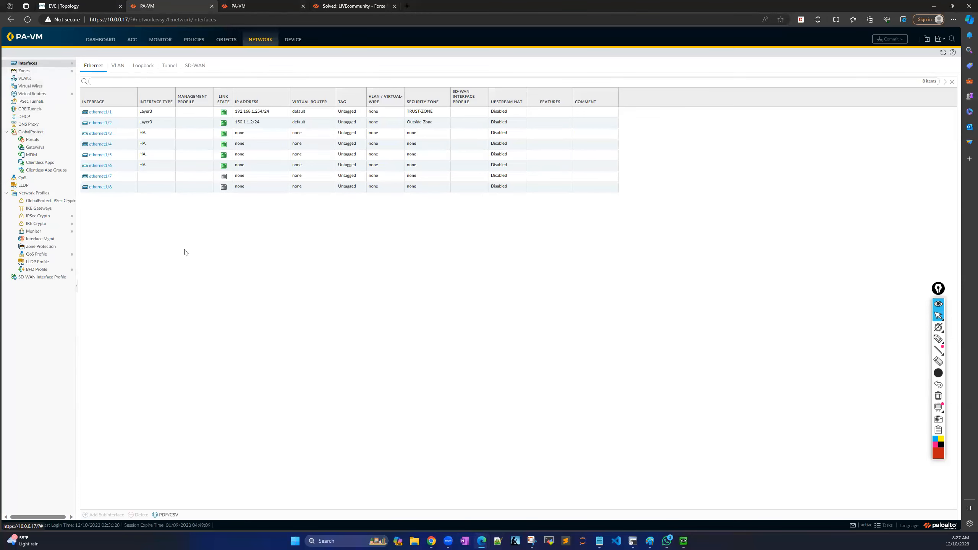
left_click(34, 71)
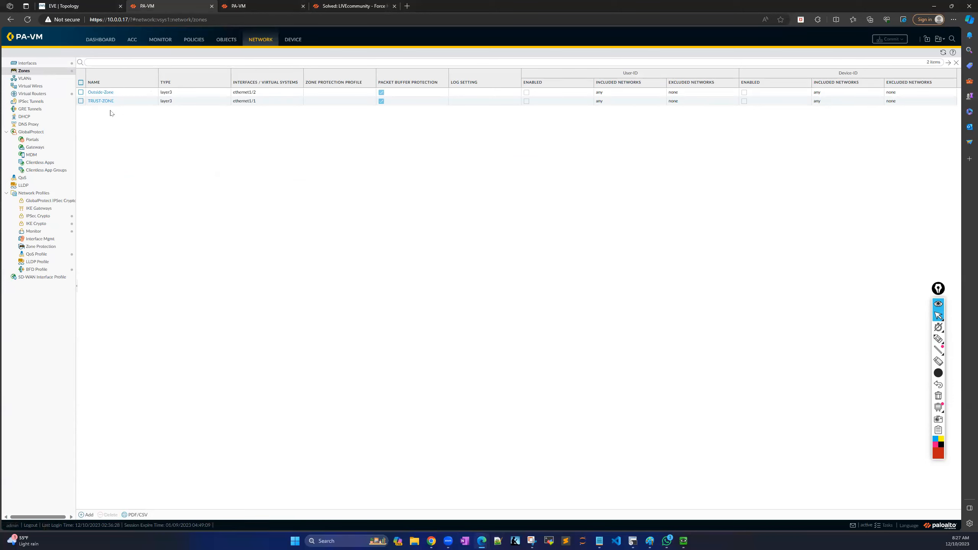
In a new virtual router, start static route 'Static_RT' with destination 0.0.0.0/0.
left_click(46, 95)
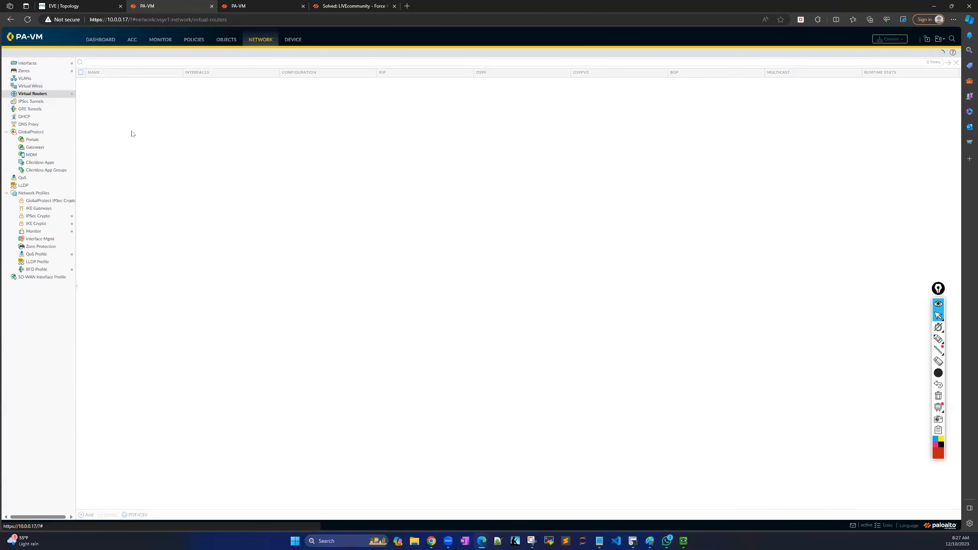
left_click(88, 515)
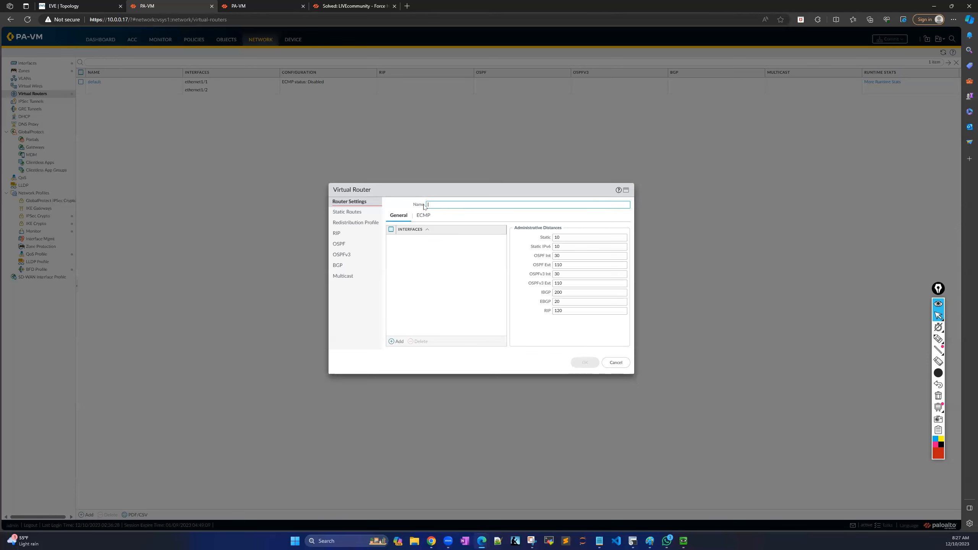
left_click(348, 212)
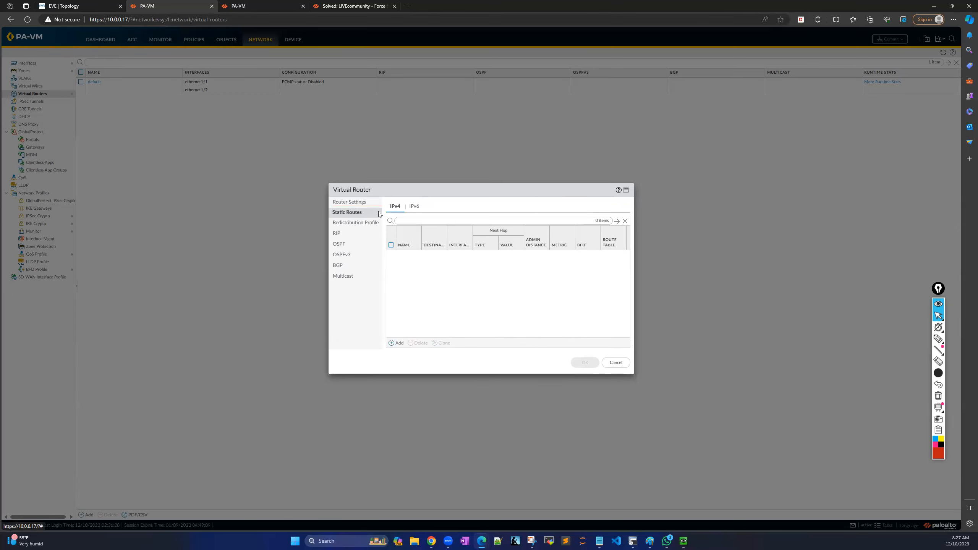
left_click(397, 343)
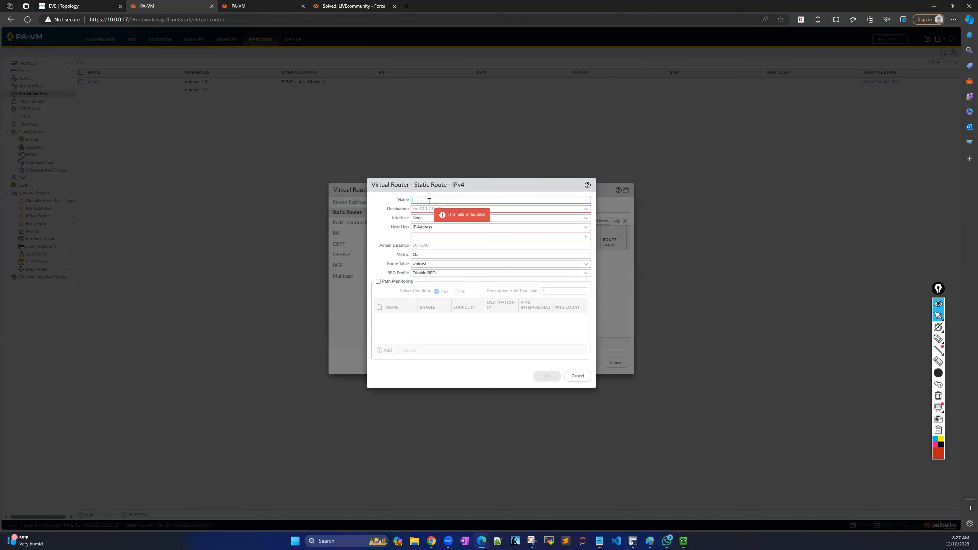
type("S")
key("Caps_Lock")
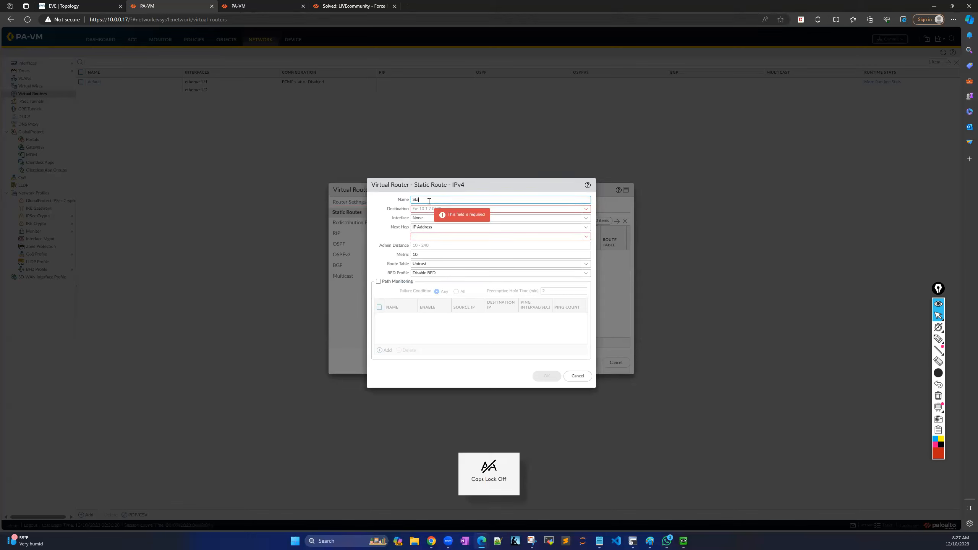
type("tatic")
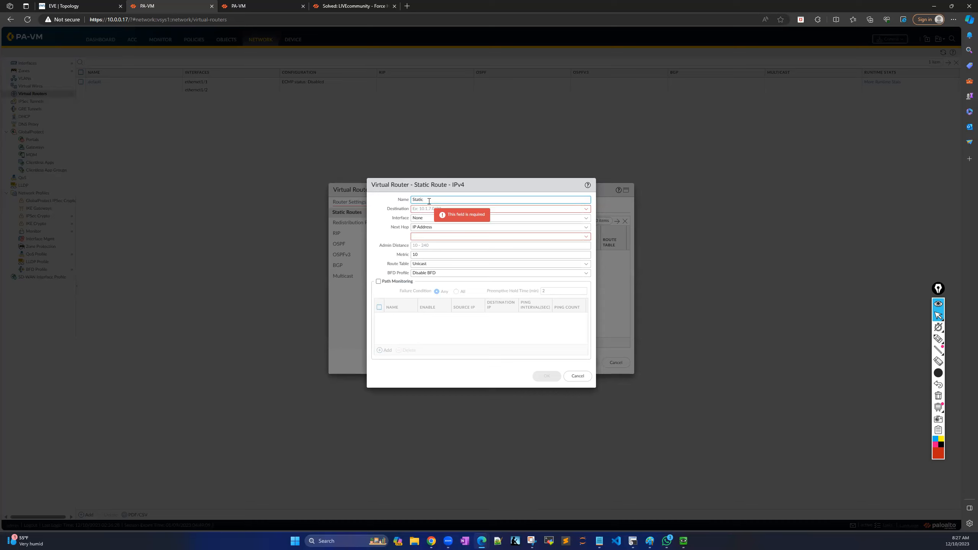
type("_RT")
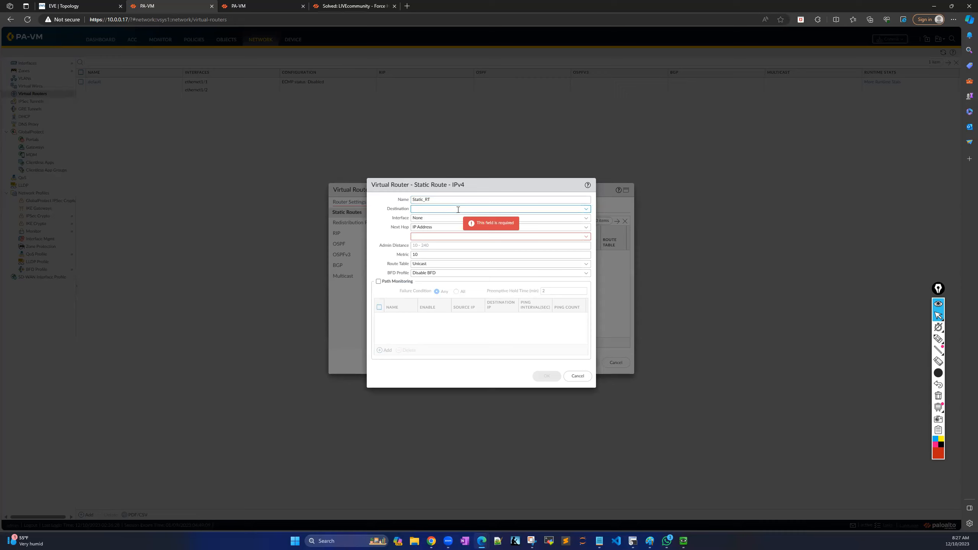
type("/")
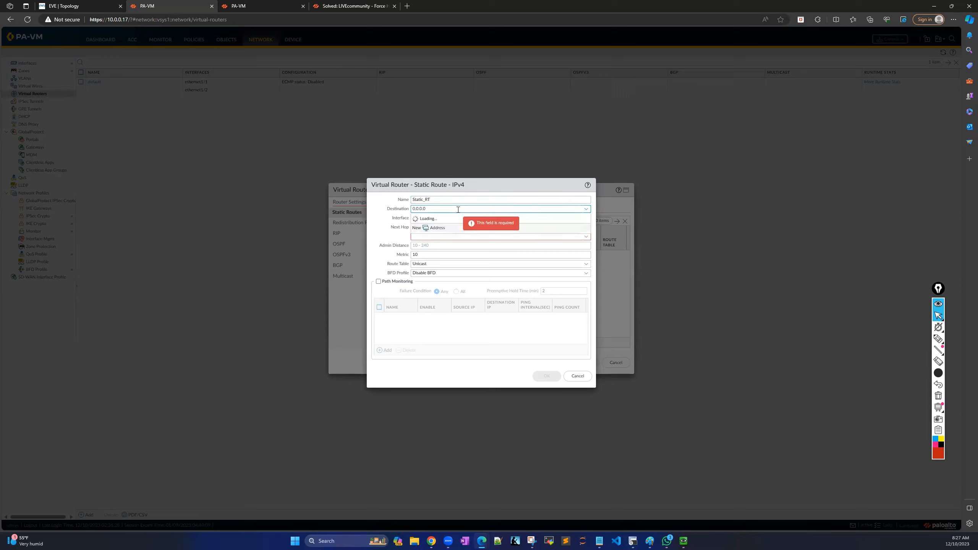
type("0")
left_click(524, 229)
Leave the route's interface as None and set next hop type to IP Address.
left_click(586, 218)
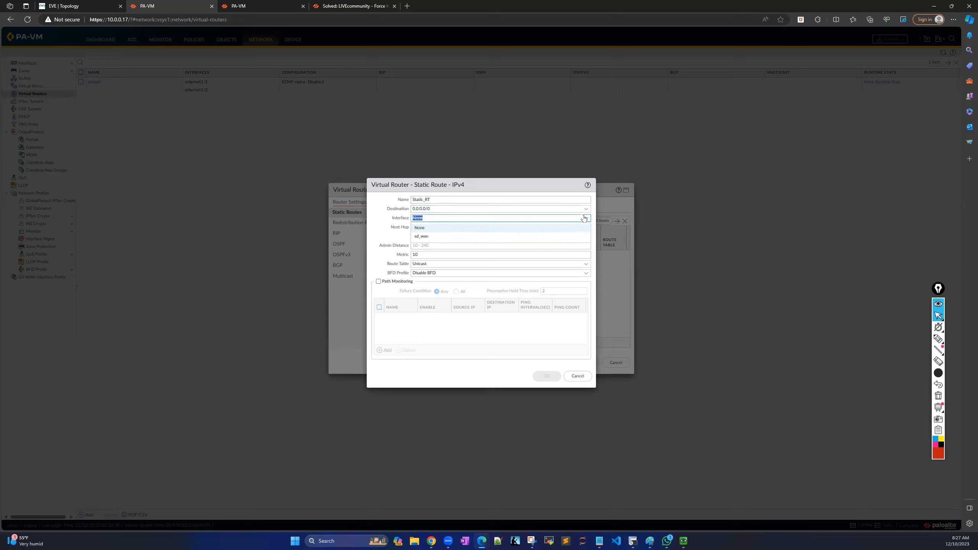
key("Tab")
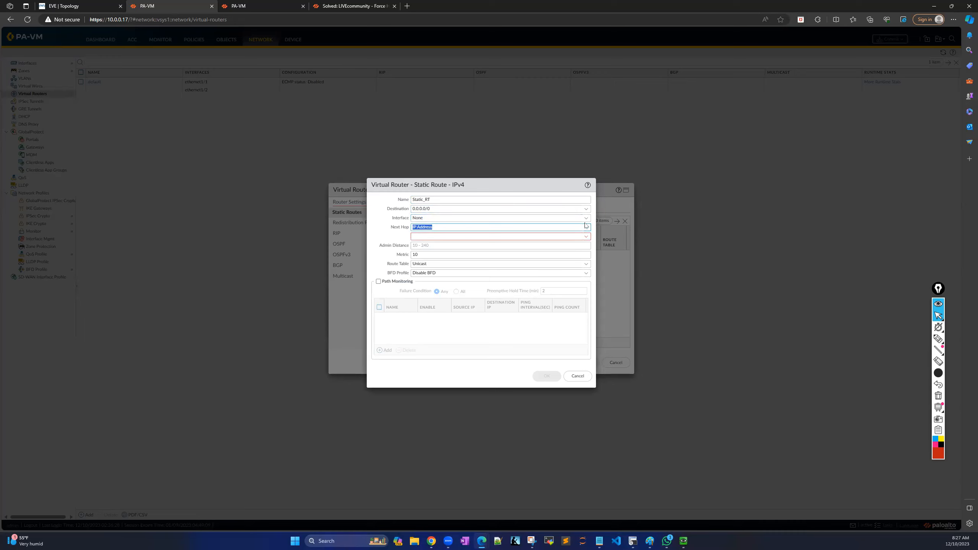
left_click(461, 222)
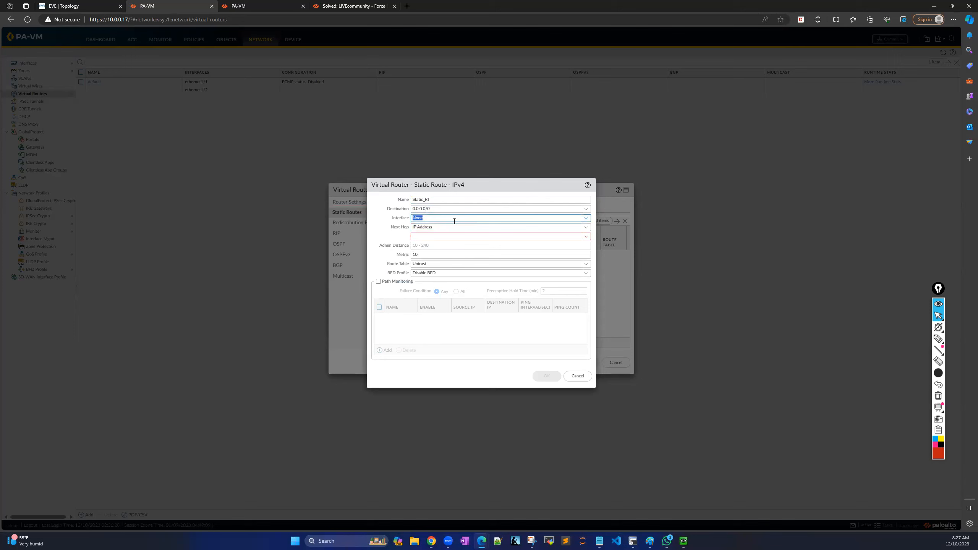
left_click(586, 219)
left_click(430, 228)
left_click(586, 228)
left_click(429, 235)
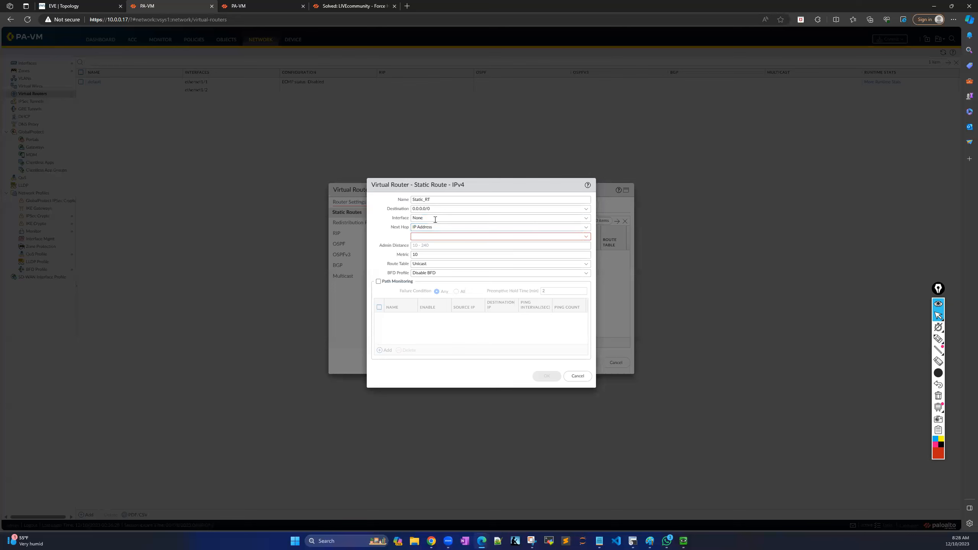
Discard the static route and the new virtual router, returning to Interfaces.
left_click(584, 376)
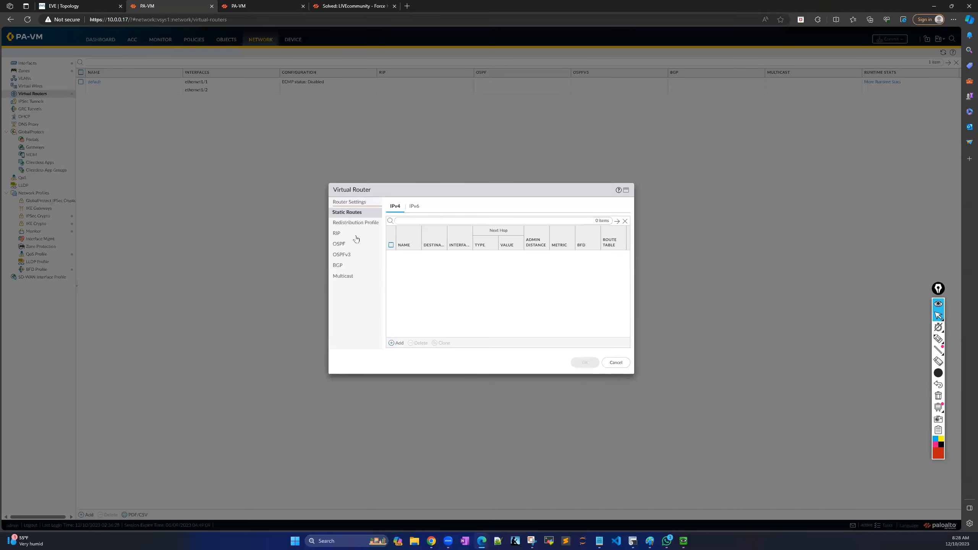
left_click(343, 202)
left_click(397, 341)
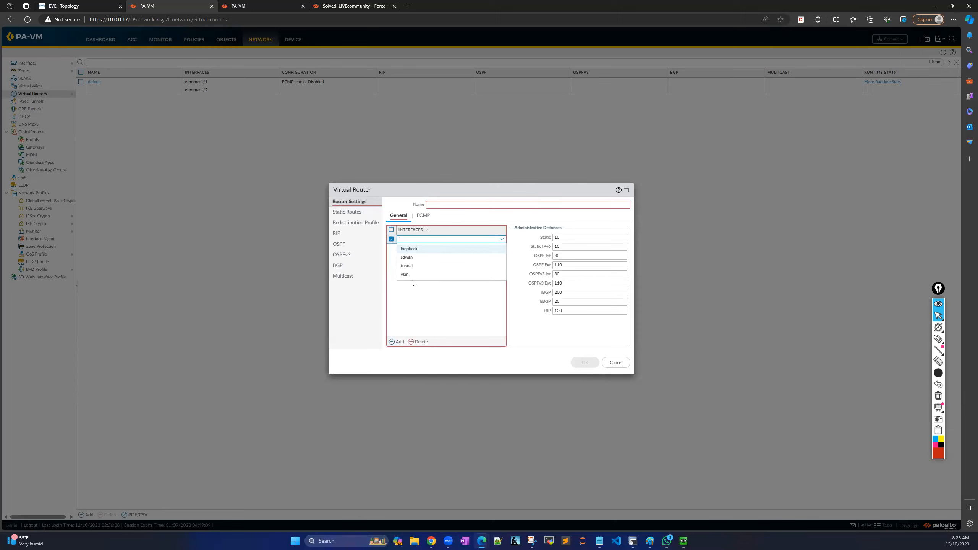
left_click(430, 298)
left_click(617, 363)
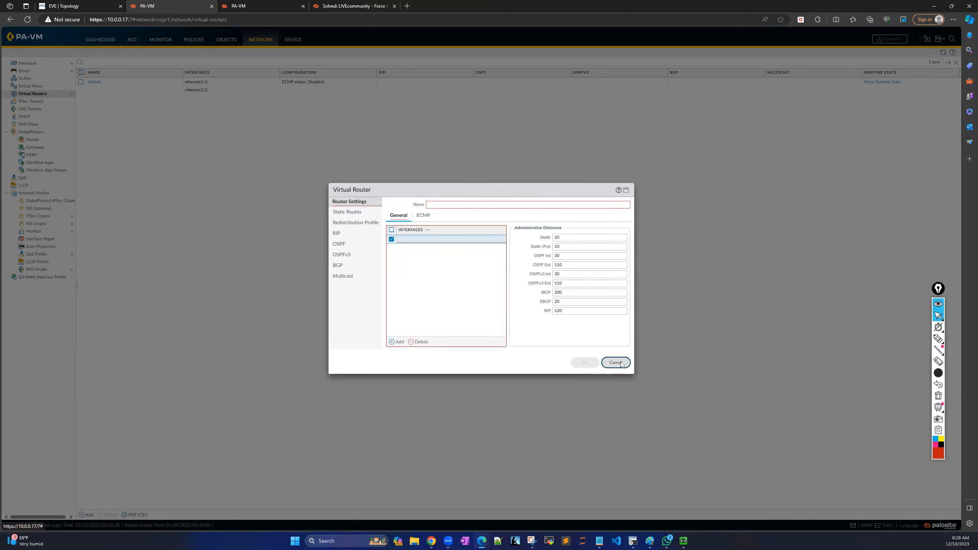
left_click(28, 63)
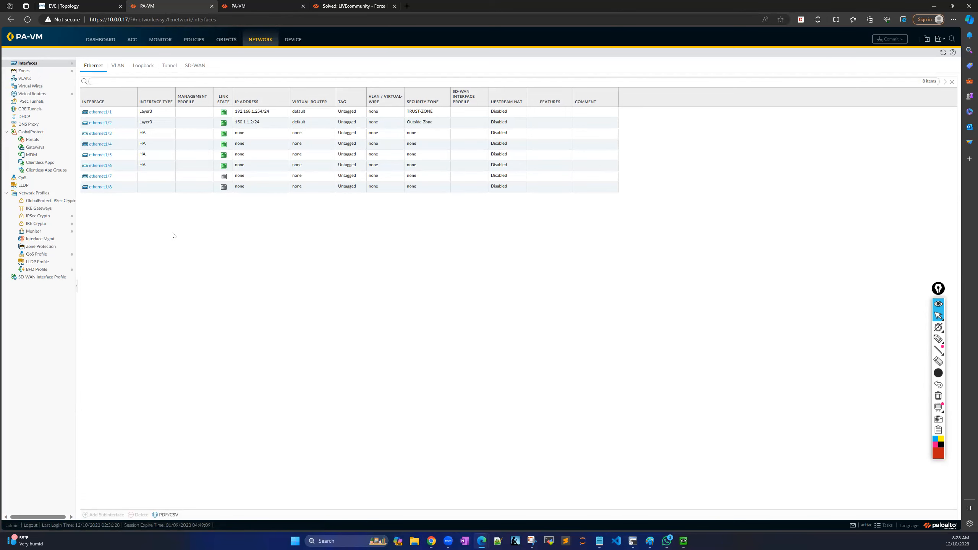
Reload the Interfaces table and open the default virtual router.
left_click(943, 52)
left_click(32, 93)
left_click(94, 82)
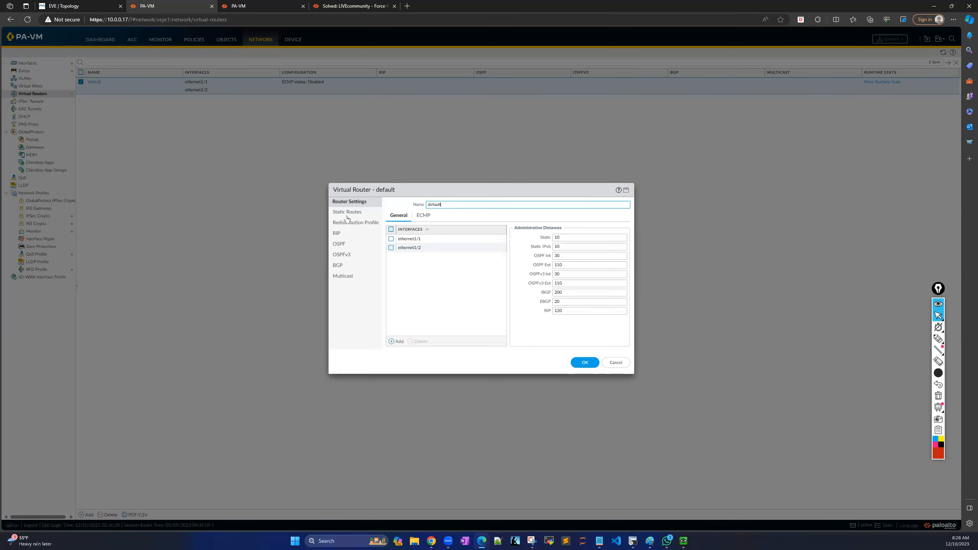
Mark the router's ethernet1/1 and ethernet1/2, then add a new IPv4 static route.
left_click(939, 339)
mouse_move(437, 232)
left_mouse_down()
mouse_move(457, 237)
mouse_move(422, 276)
left_mouse_up()
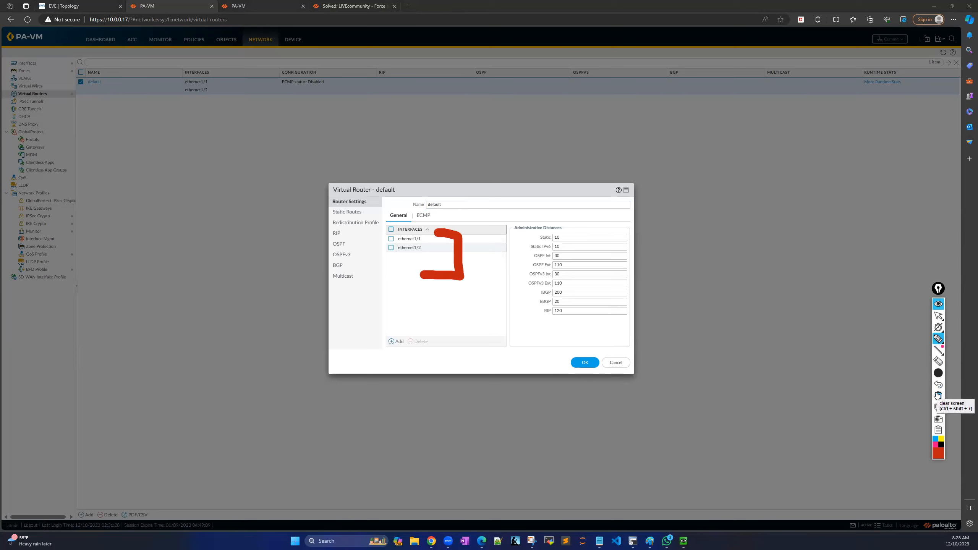
left_click(938, 396)
left_click(938, 316)
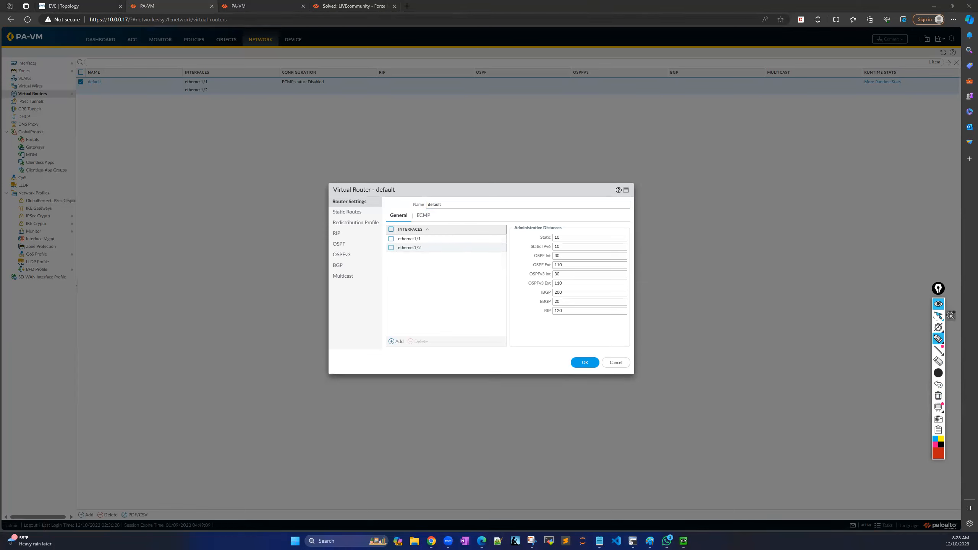
left_click(347, 212)
left_click(399, 343)
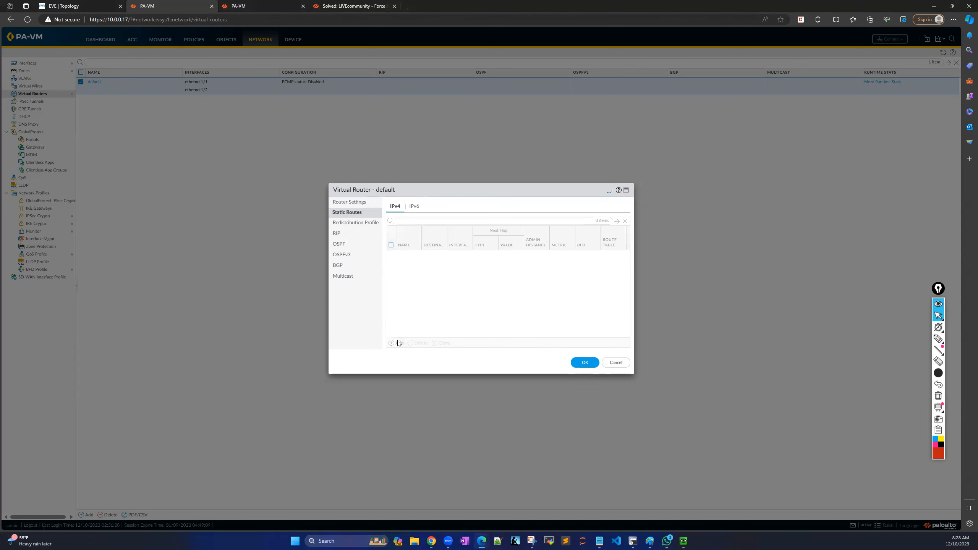
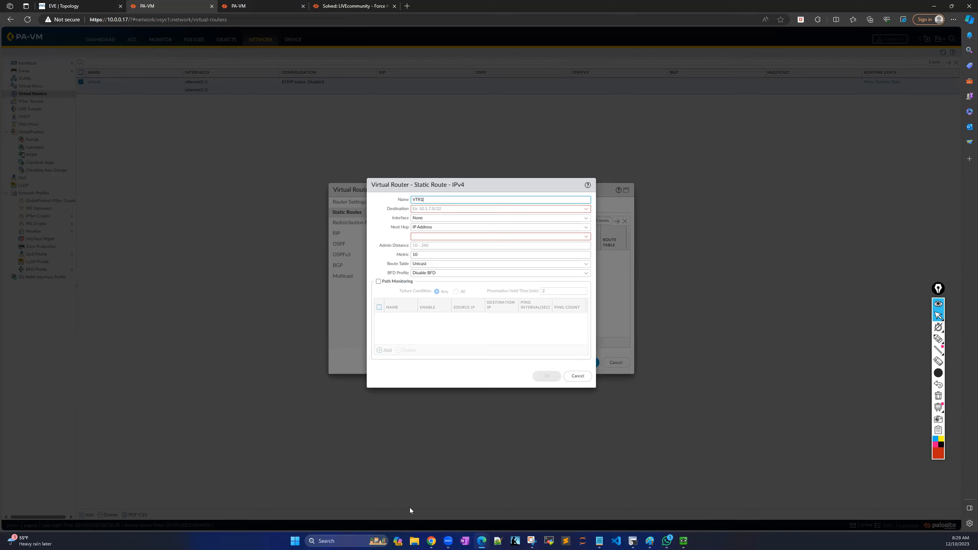
Create static route VTR1 to 0.0.0.0/0 out ethernet1/2 with next hop 150.1.1.254.
left_click(463, 214)
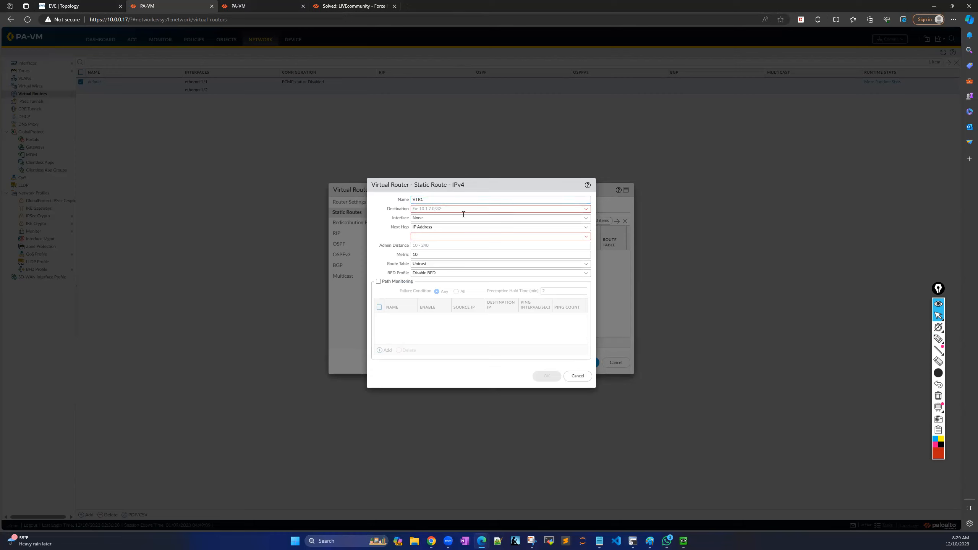
left_click(442, 209)
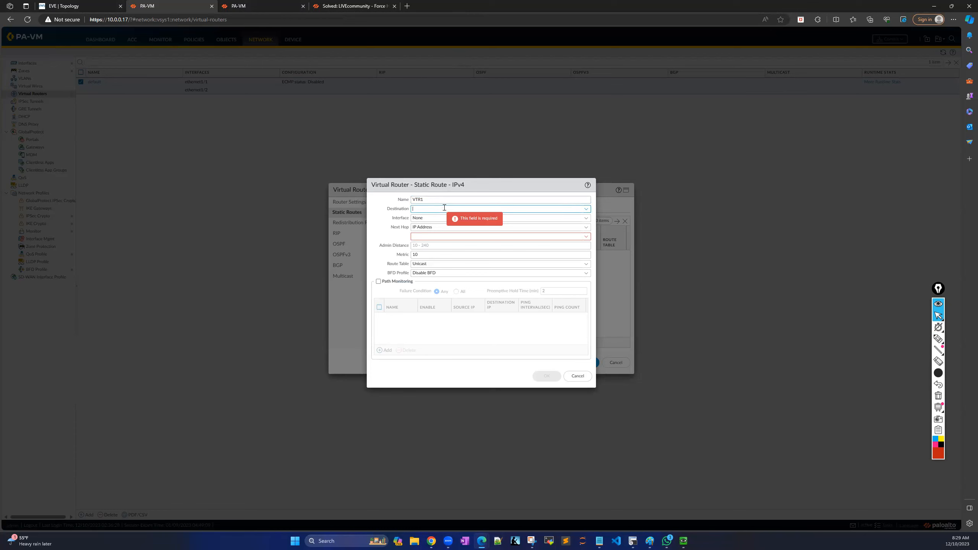
type("0.0.0.0/0")
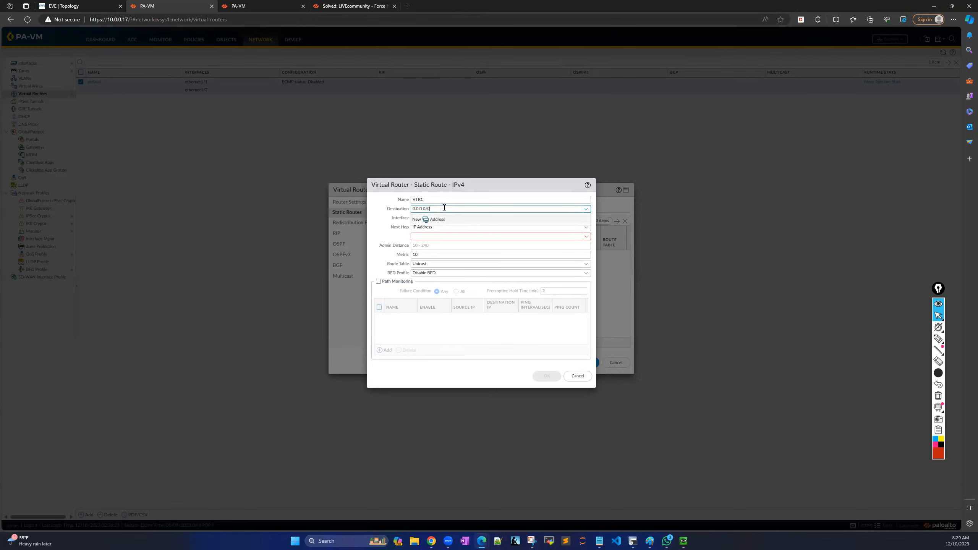
double_click(366, 219)
left_click(585, 218)
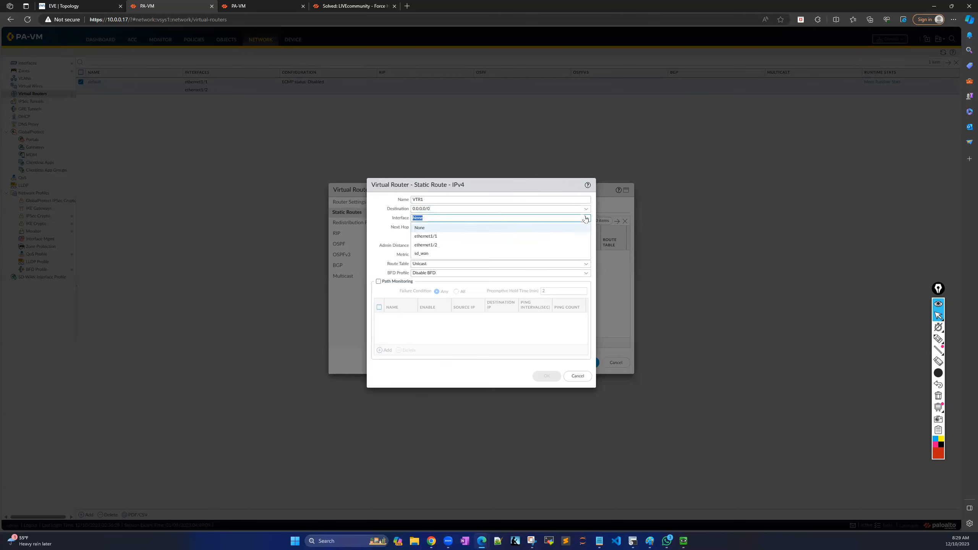
left_click(441, 245)
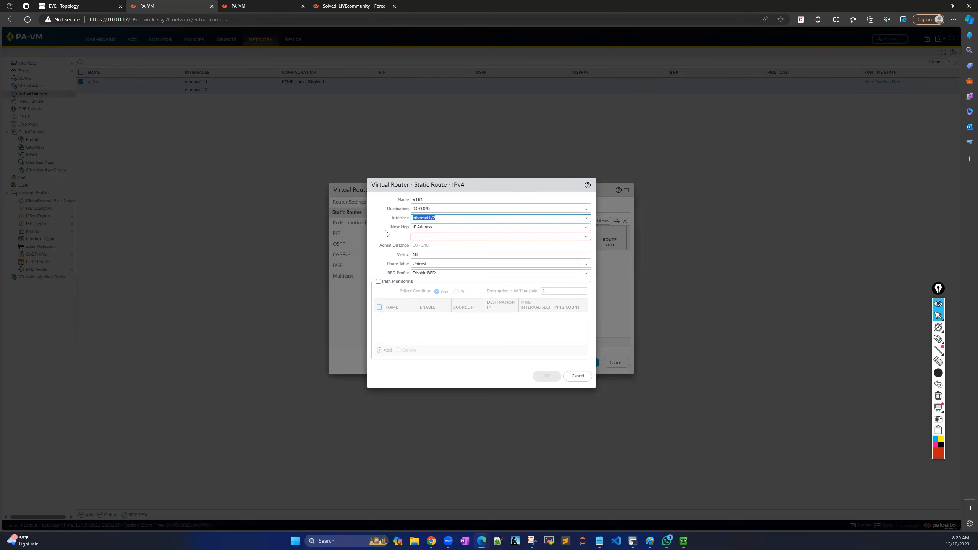
left_click(435, 236)
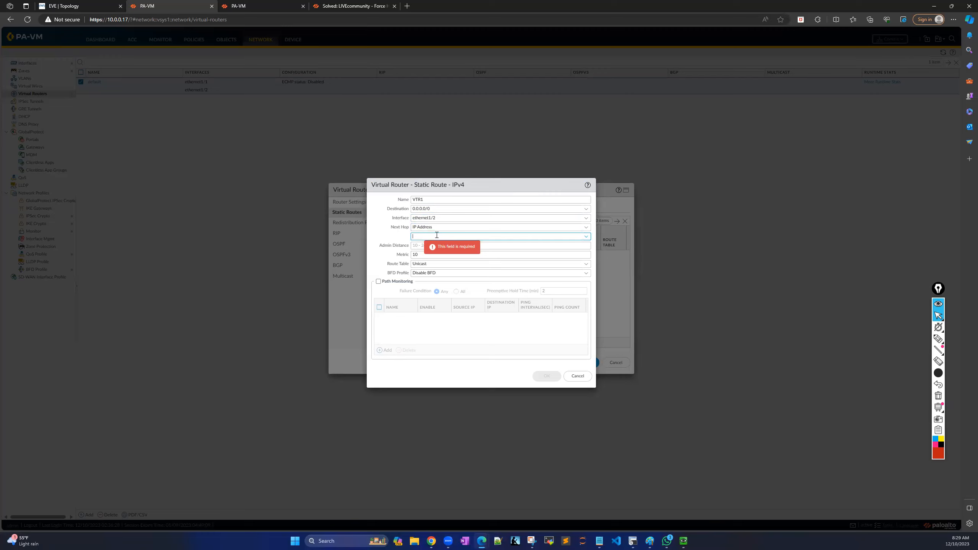
type("150")
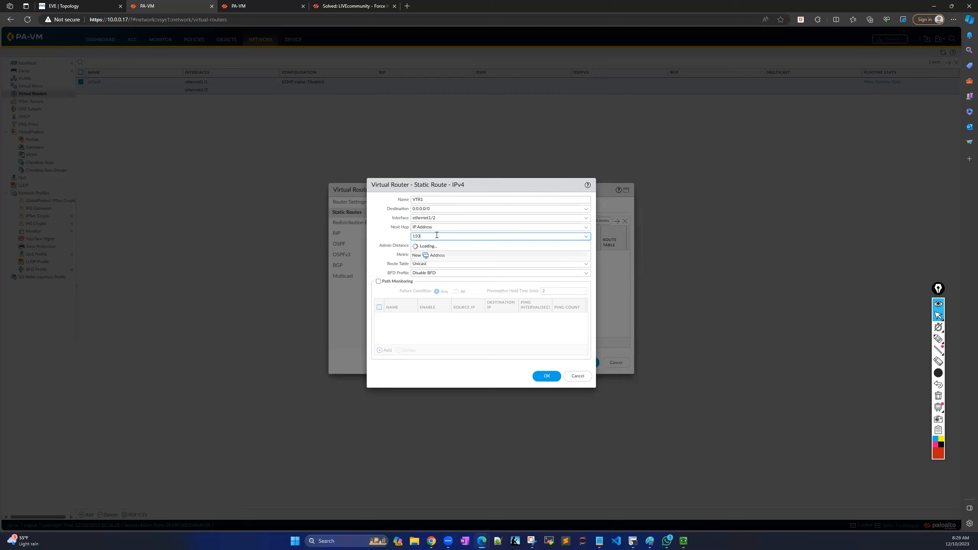
type(".1.1.254")
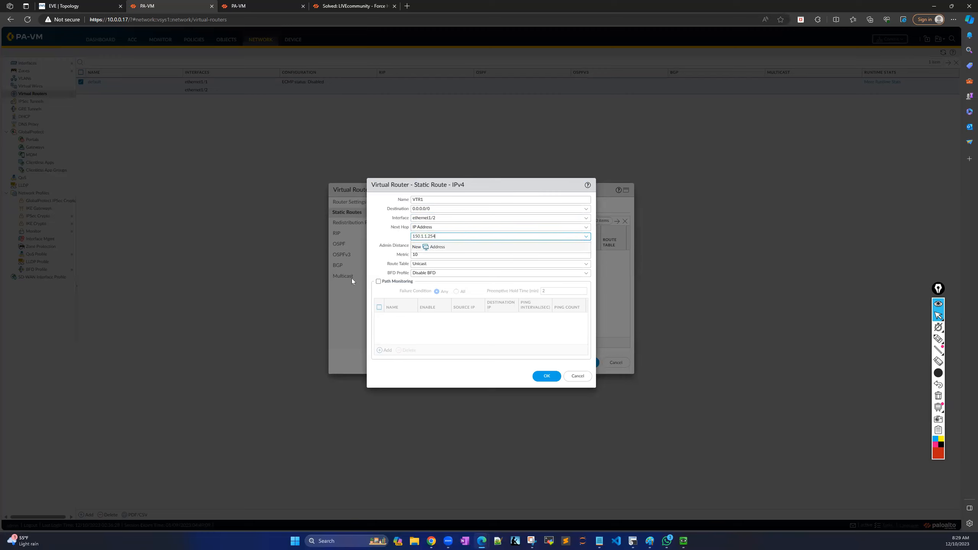
left_click(387, 233)
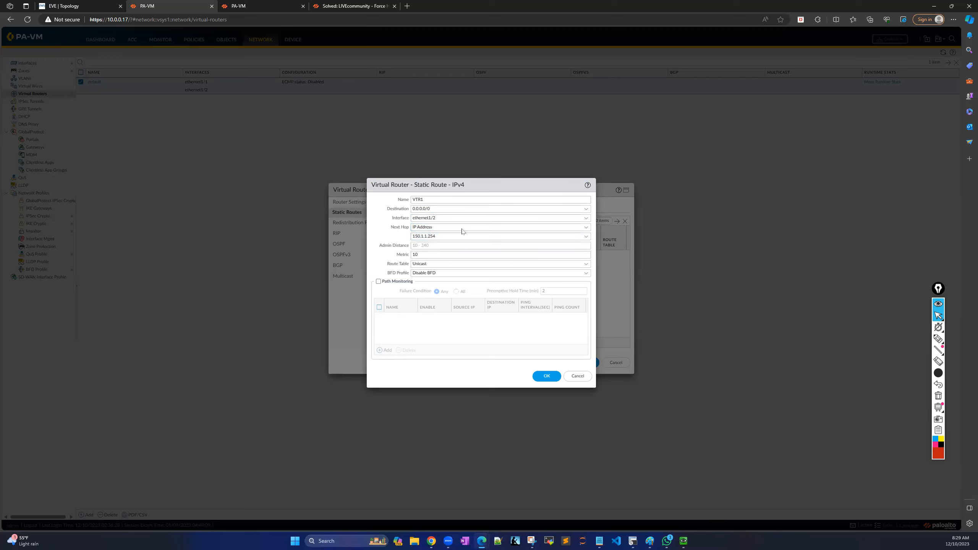
left_click(545, 376)
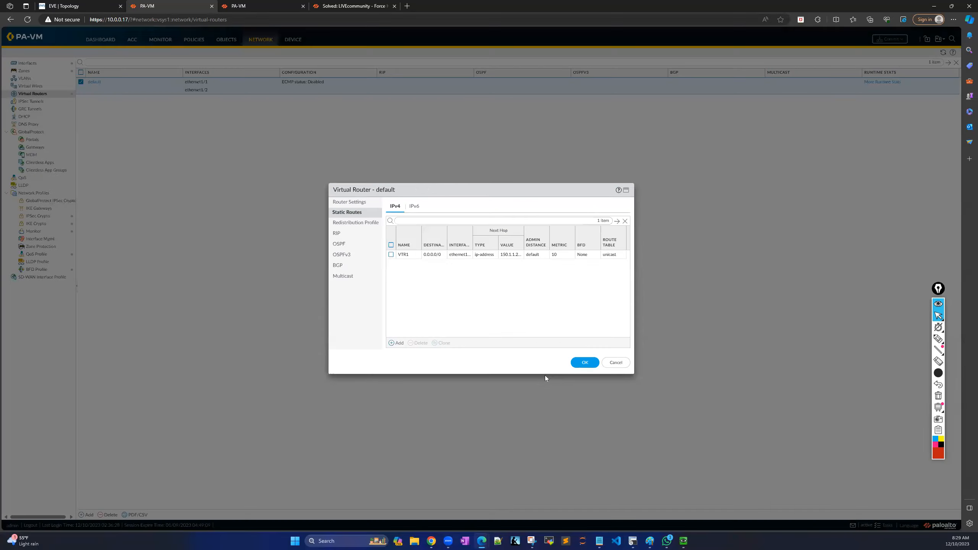
Save the default virtual router and go to the Security policy rulebase.
left_click(583, 363)
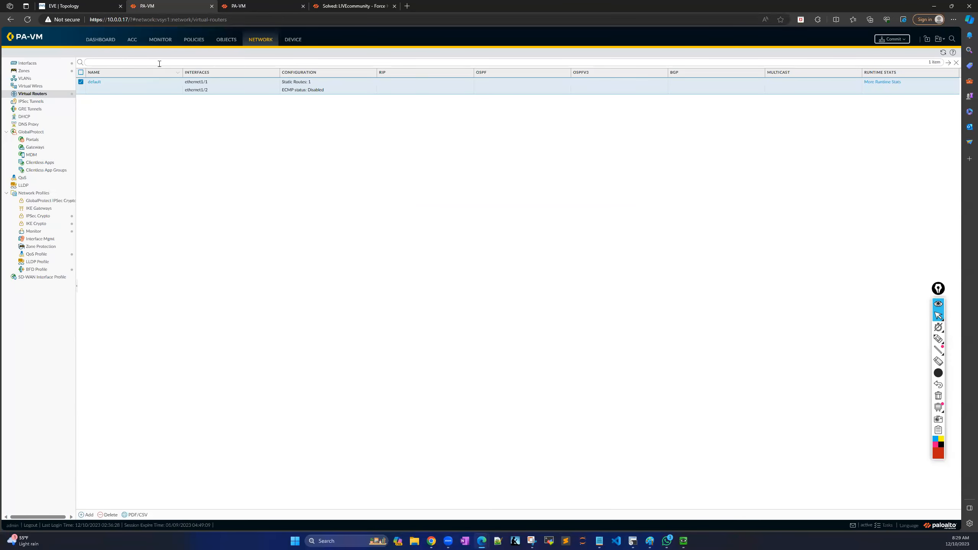
left_click(193, 40)
left_click(58, 69)
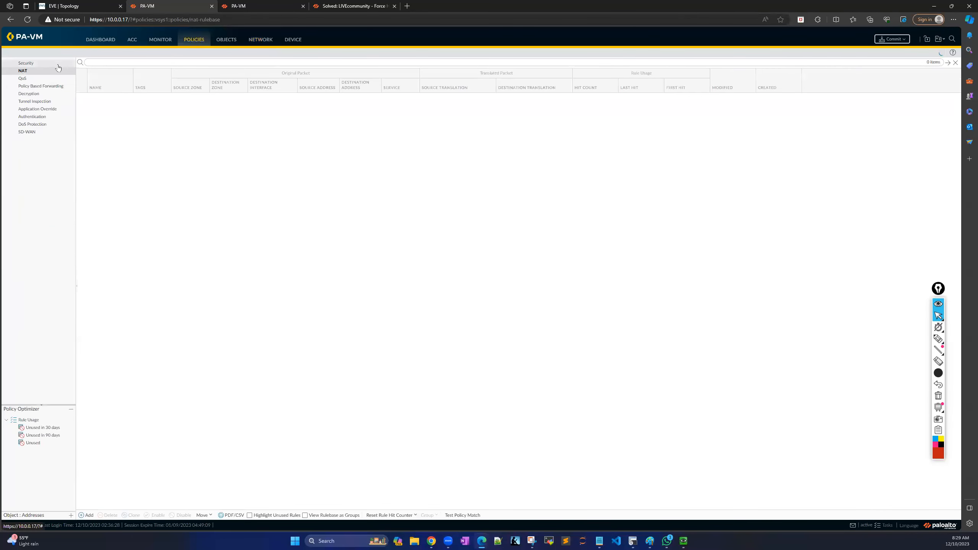
left_click(58, 65)
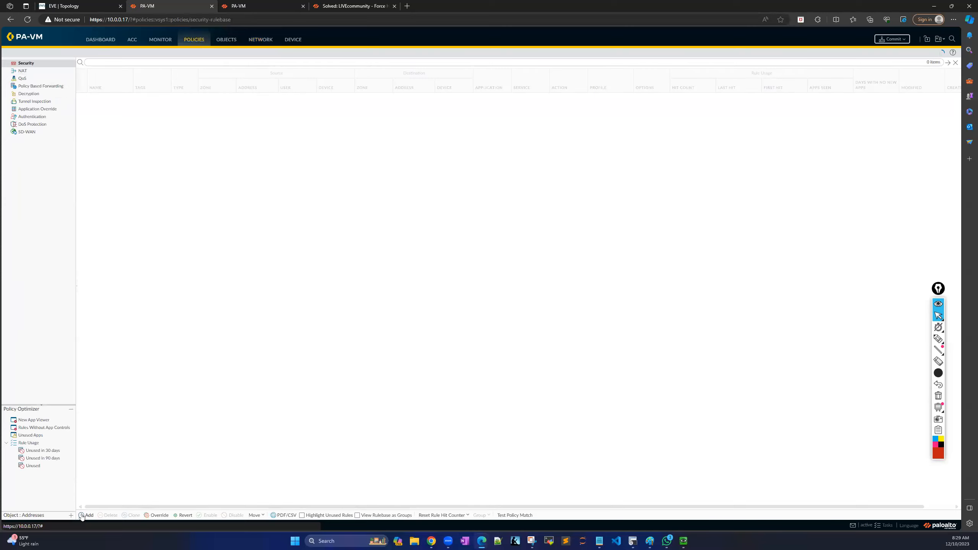
Start a new security rule named ALL-ACCESS.
left_click(86, 516)
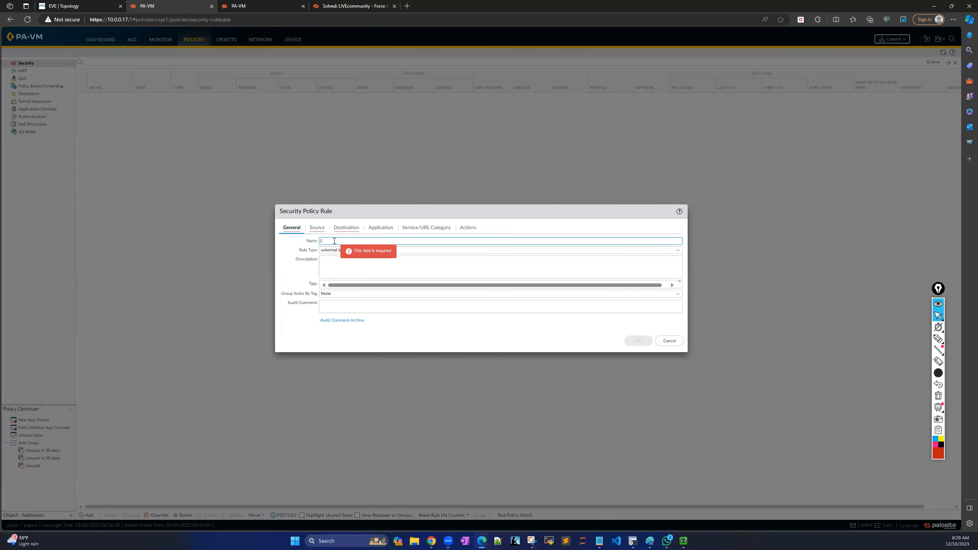
type("ALLACCE")
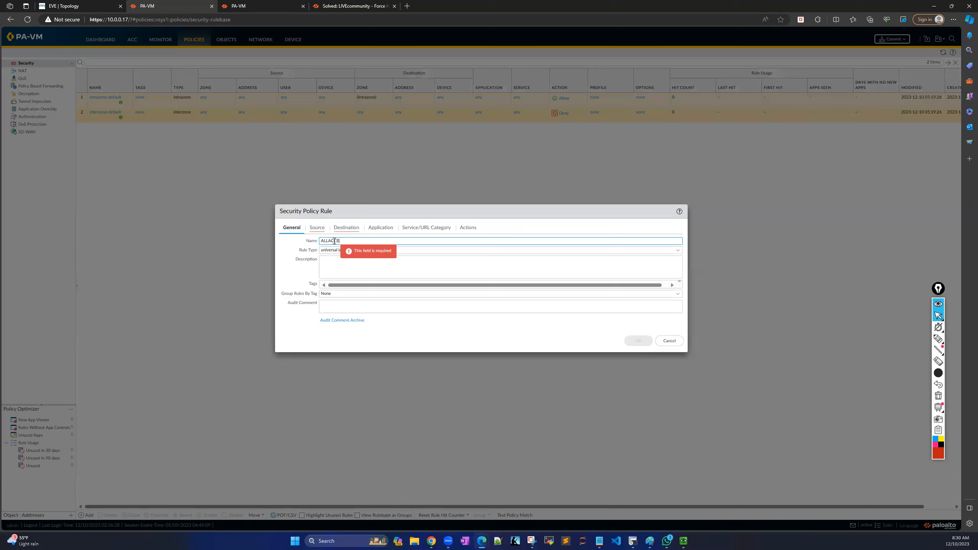
type("SS")
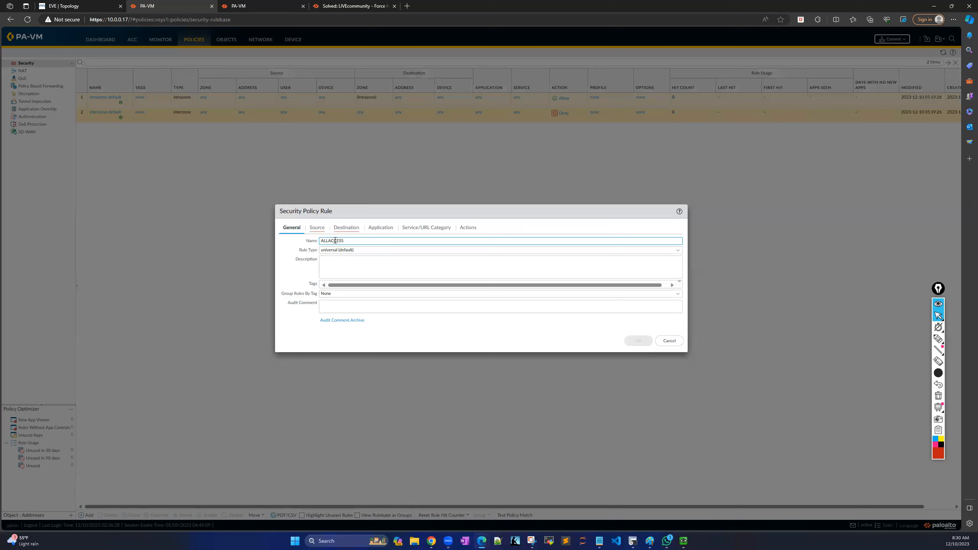
left_click(329, 241)
type("-")
Set the rule's source and destination zones to any and save it.
left_click(317, 228)
left_click(283, 243)
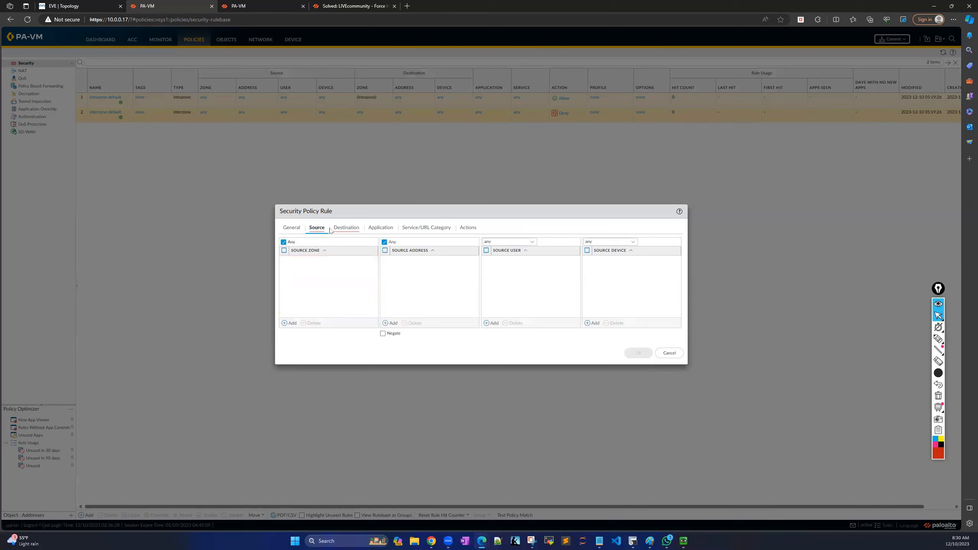
left_click(346, 228)
left_click(333, 245)
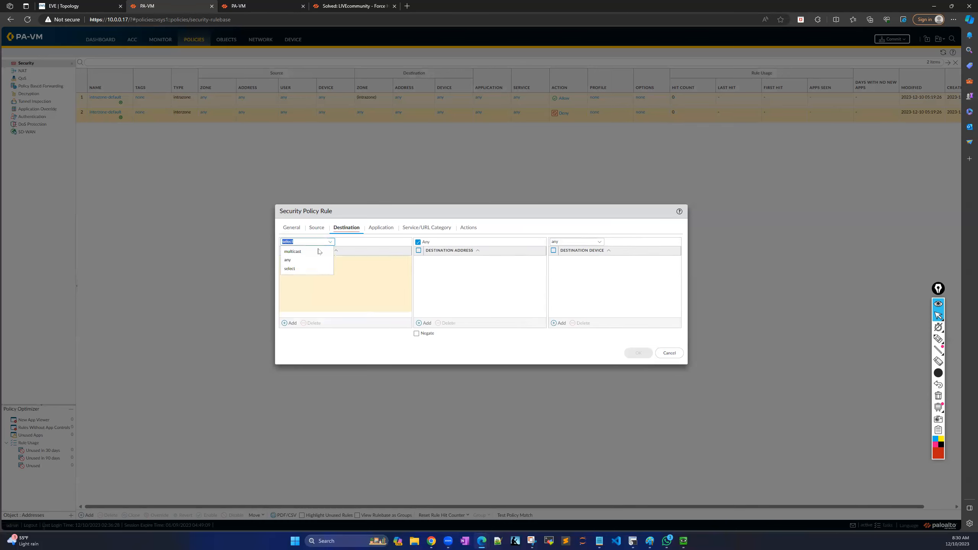
left_click(299, 266)
left_click(381, 229)
left_click(427, 229)
left_click(467, 228)
left_click(637, 330)
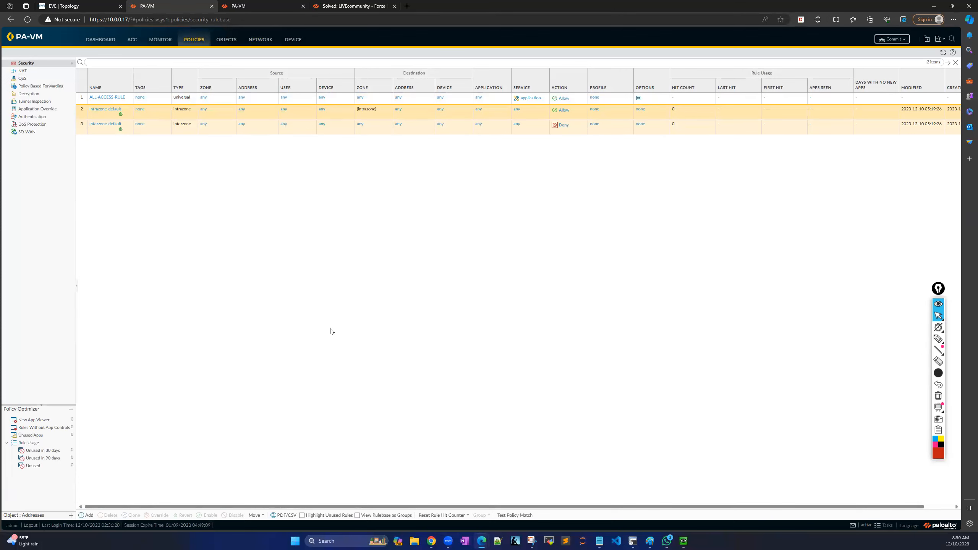
left_click(33, 73)
Add NAT rule SNAT matching traffic from TRUST-ZONE to Outside-Zone.
left_click(82, 516)
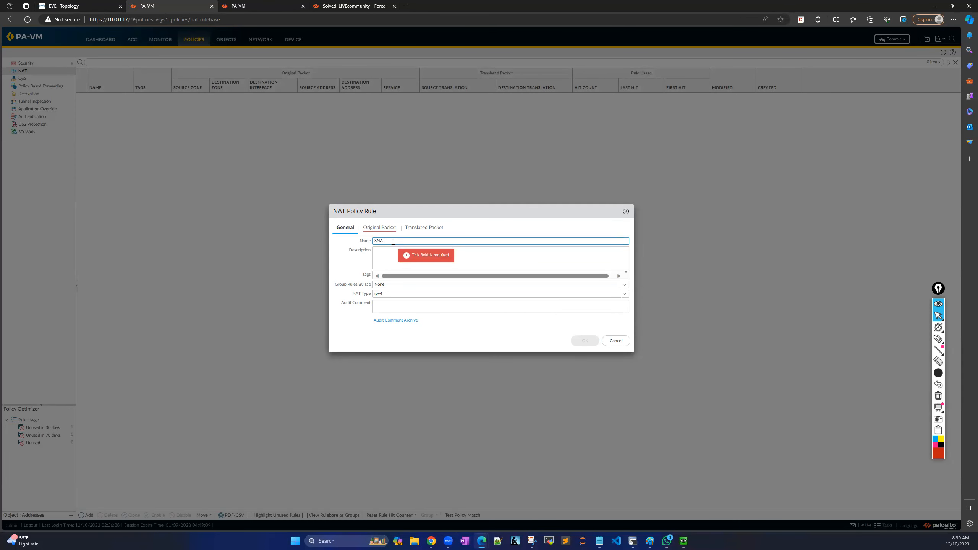
left_click(376, 227)
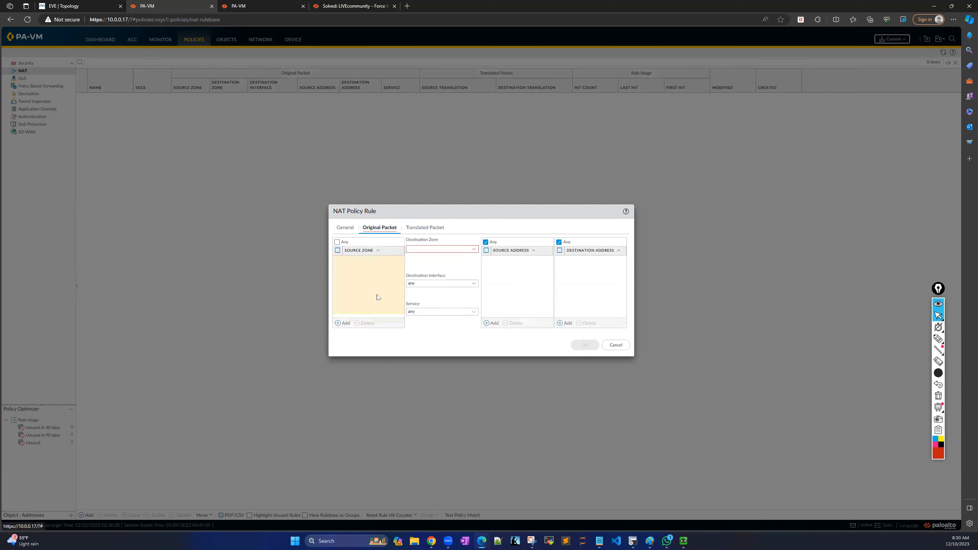
left_click(338, 324)
left_click(361, 278)
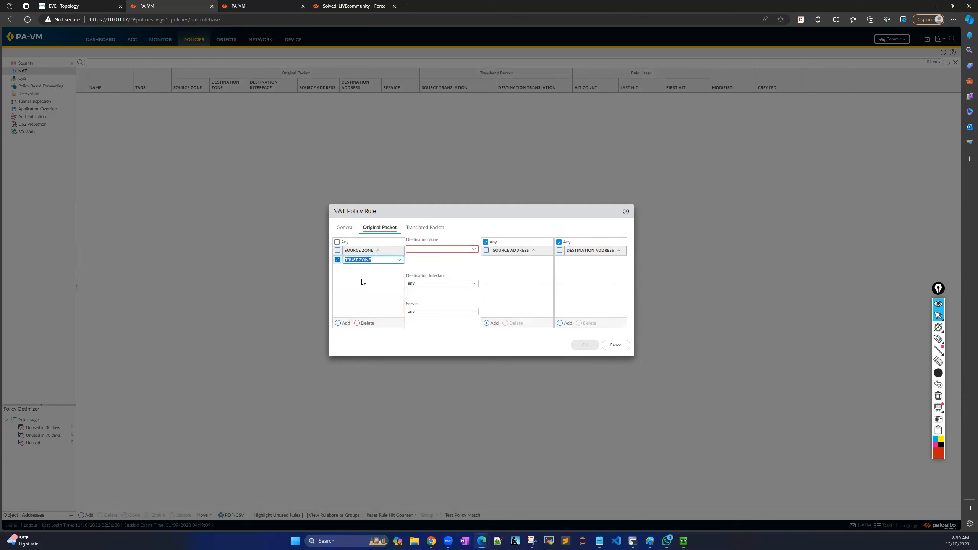
left_click(472, 249)
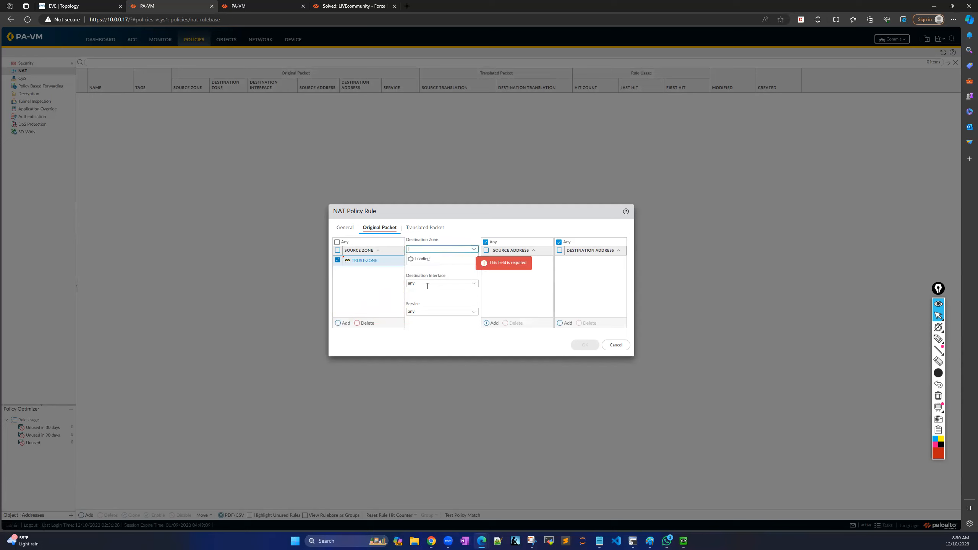
left_click(429, 259)
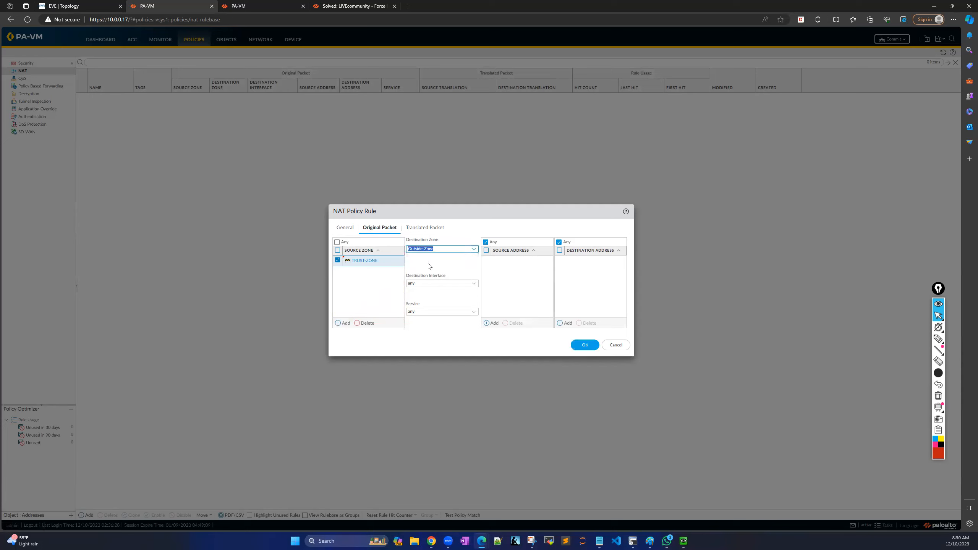
Translate source via Dynamic IP And Port on ethernet1/2 150.1.1.2/24, save, and start committing.
left_click(424, 228)
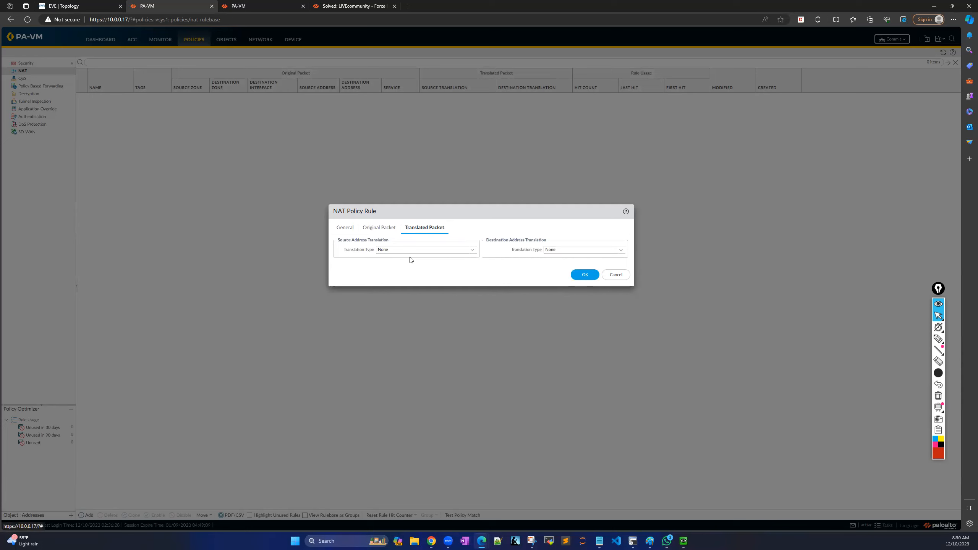
left_click(472, 249)
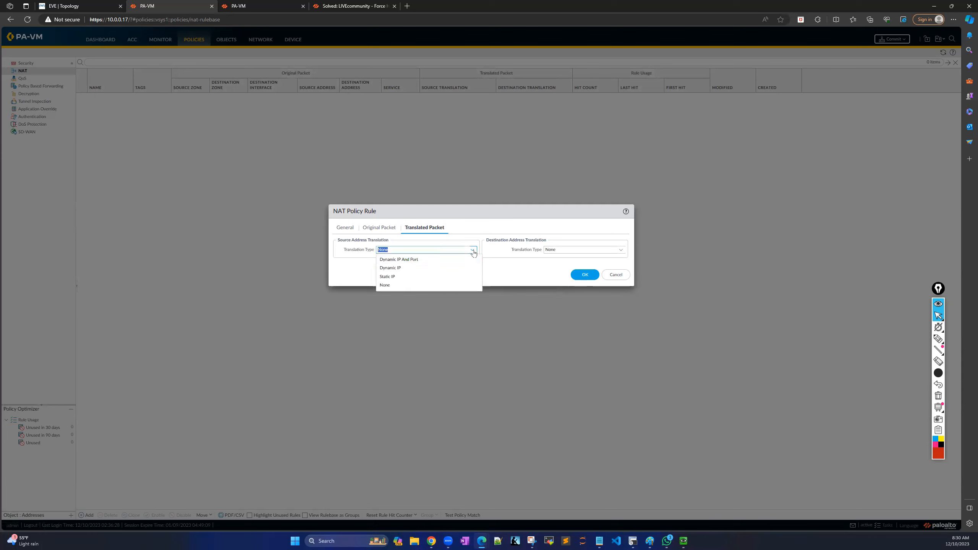
left_click(424, 260)
left_click(473, 259)
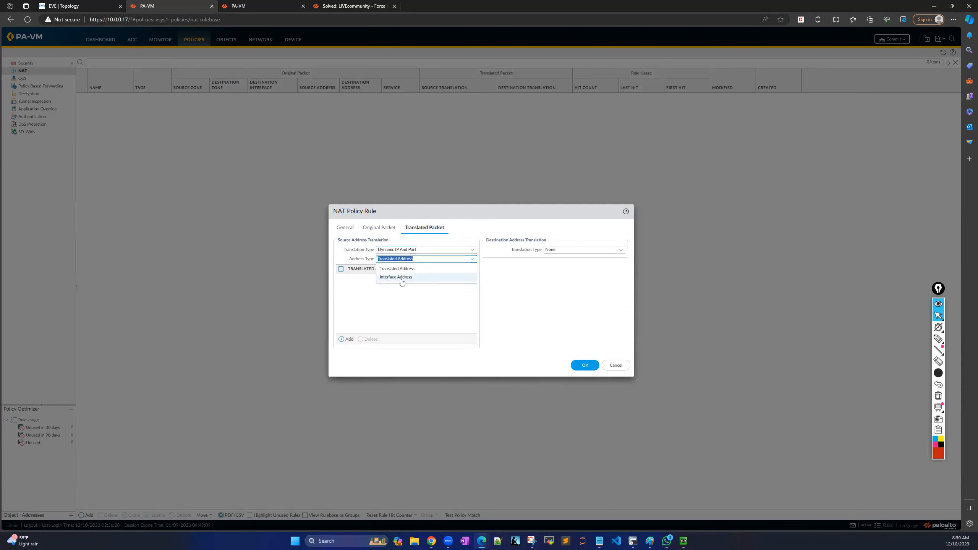
left_click(399, 278)
left_click(470, 269)
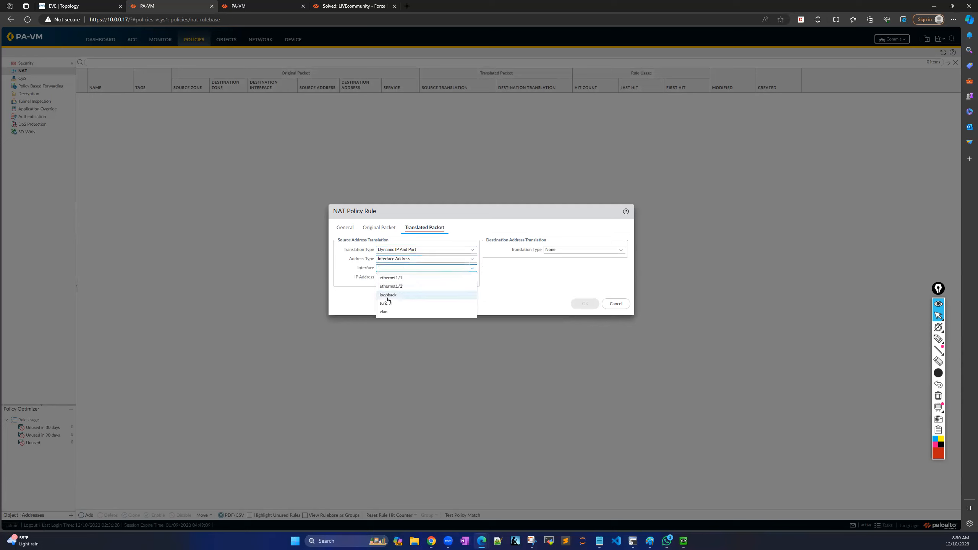
left_click(404, 290)
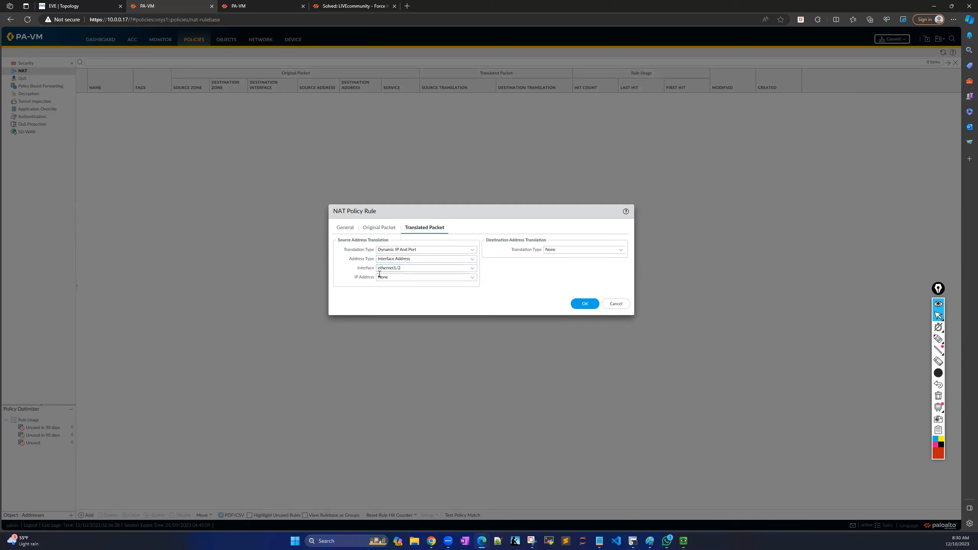
left_click(472, 278)
left_click(399, 295)
left_click(491, 288)
left_click(585, 304)
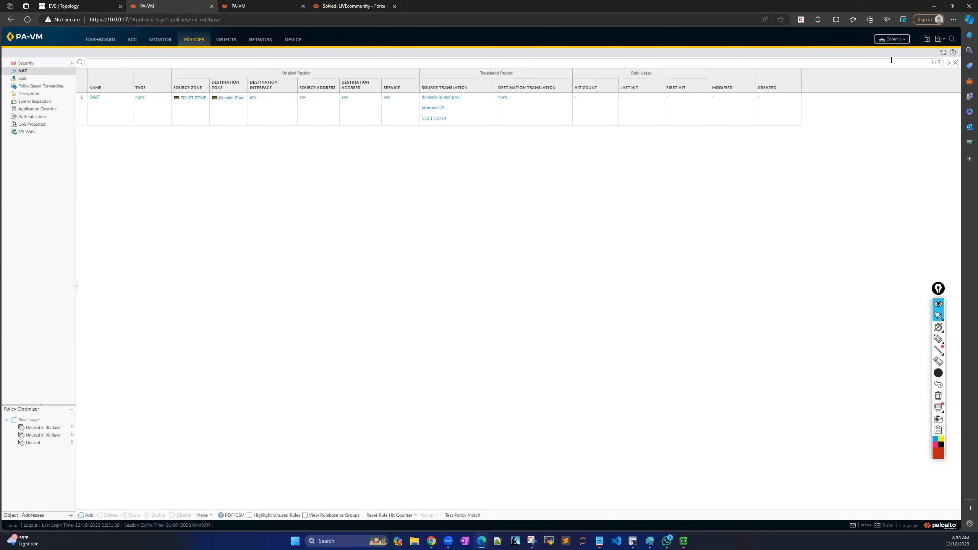
left_click(893, 39)
Confirm the commit, glance at the EVE topology, then close the Commit Status window.
left_click(548, 364)
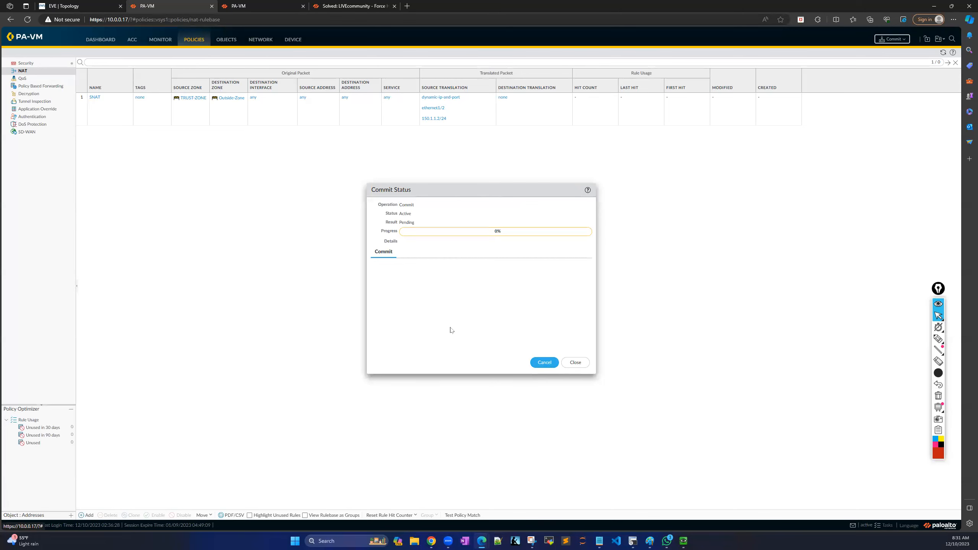
left_click(80, 7)
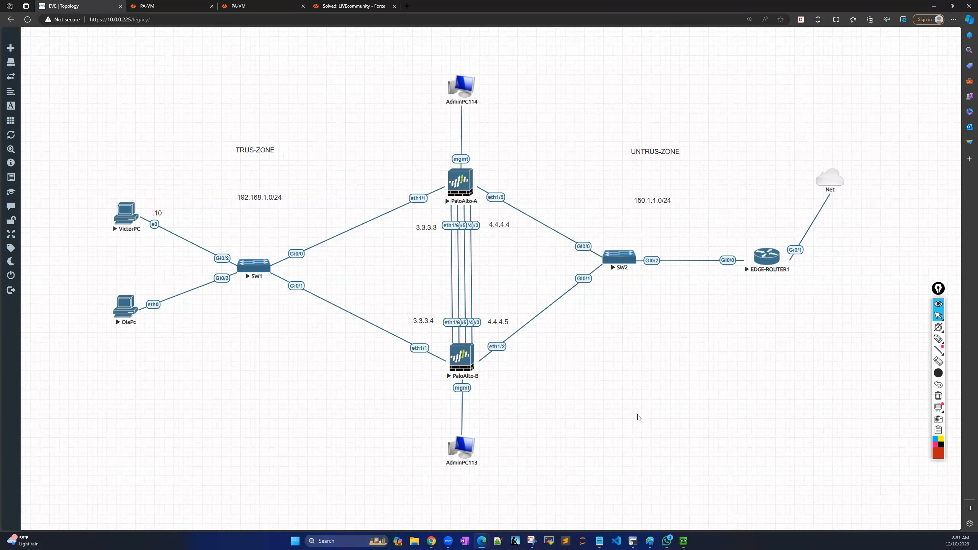
left_click(174, 8)
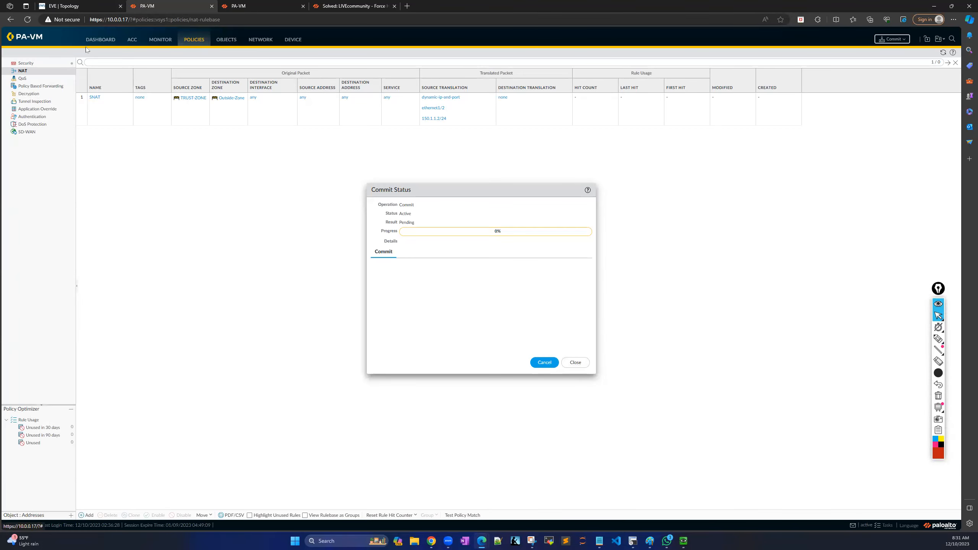
left_click(575, 362)
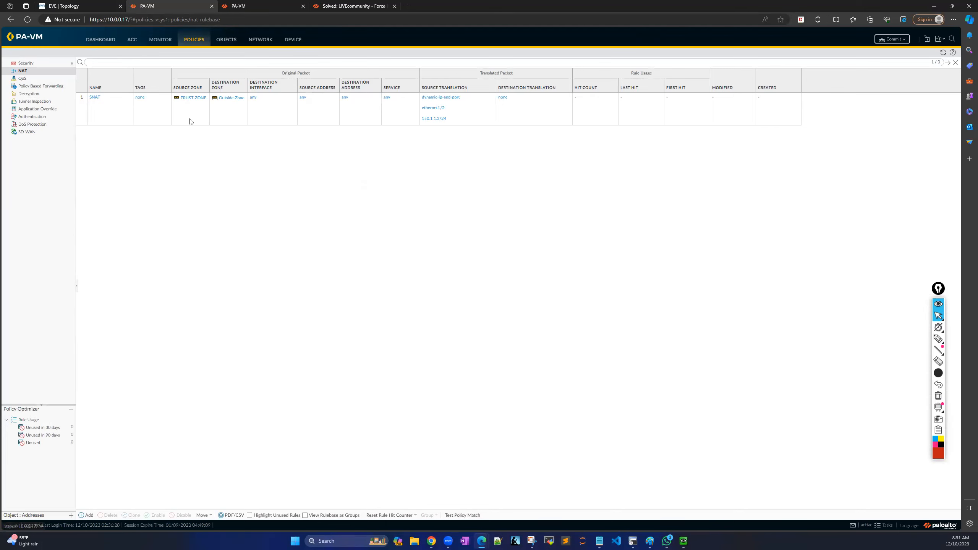
Show Firewall-A's Dashboard, highlight the High Availability widget, then remove that widget.
left_click(101, 40)
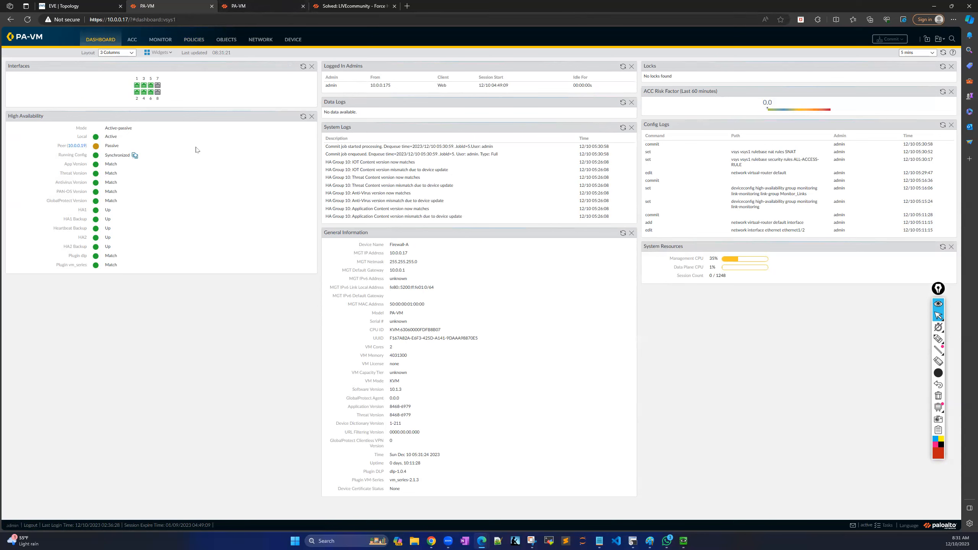
left_click(939, 338)
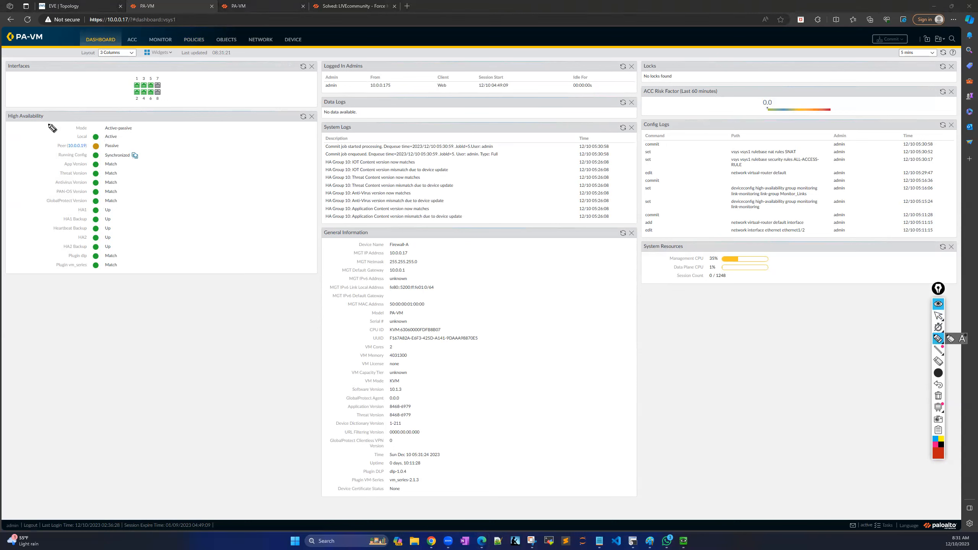
mouse_move(7, 111)
left_mouse_down()
mouse_move(181, 125)
mouse_move(160, 281)
mouse_move(59, 277)
mouse_move(11, 241)
mouse_move(5, 103)
mouse_move(179, 120)
left_mouse_up()
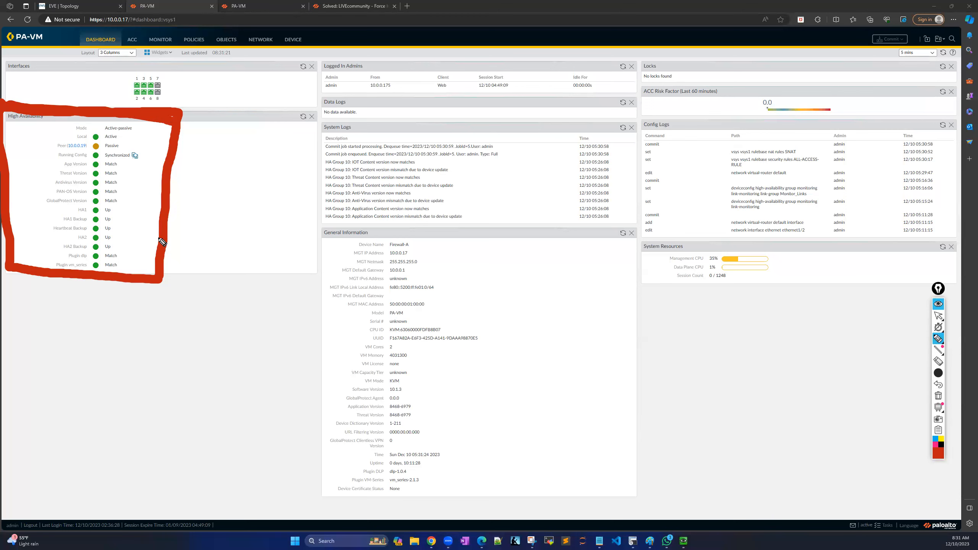
left_click(938, 316)
left_click(938, 396)
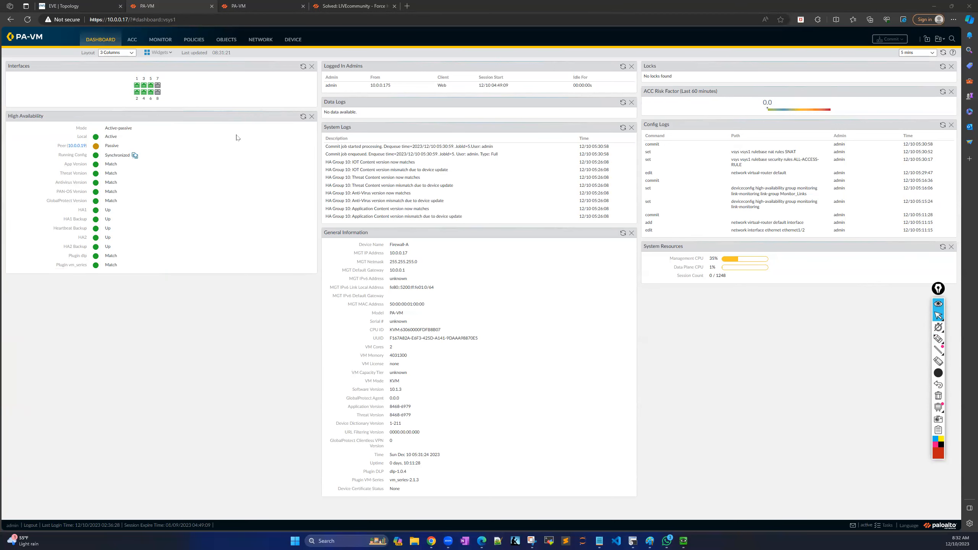
left_click(311, 117)
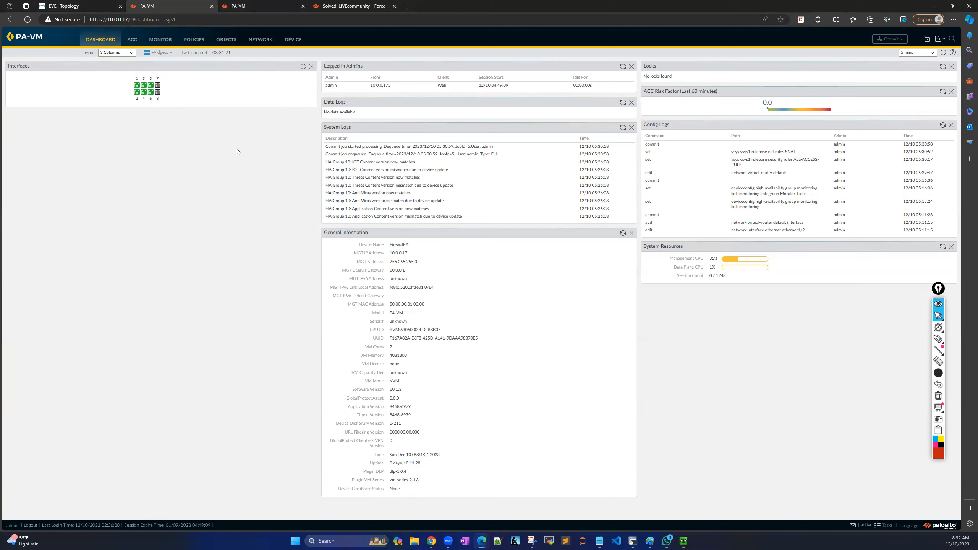
Launch the PaloAlto-A telnet console from the EVE lab topology.
left_click(53, 5)
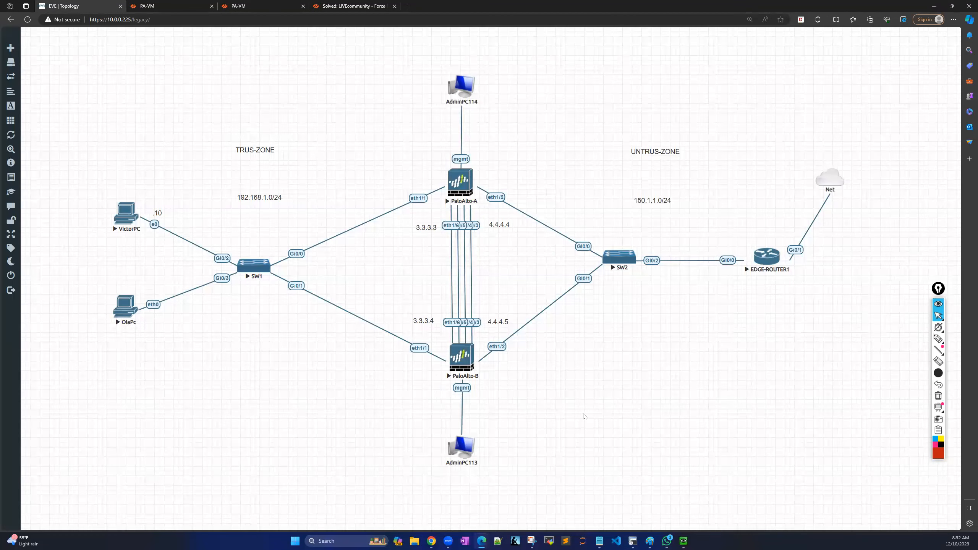
left_click(462, 188)
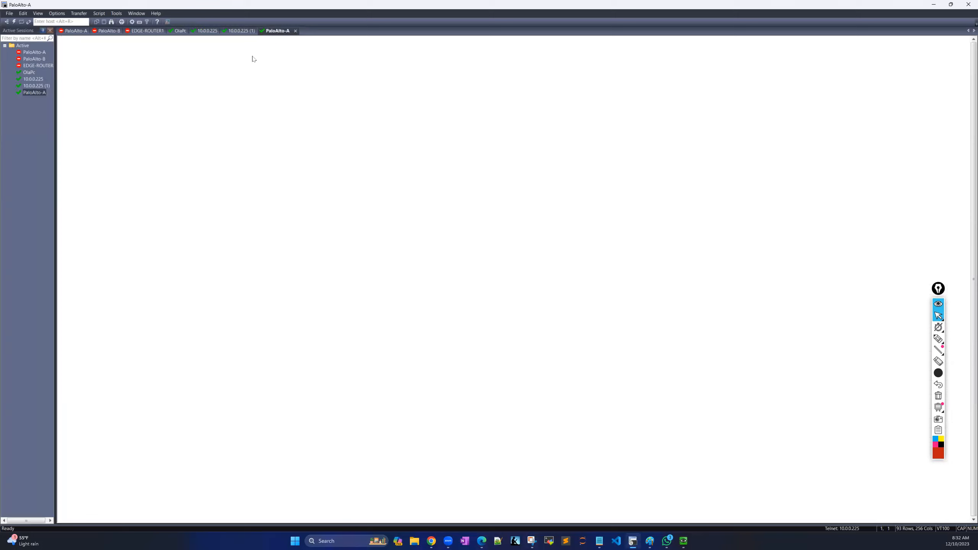
Log in to Firewall-A's console as admin with the account password.
key("Return")
key("Return")
key("Return")
key("Return")
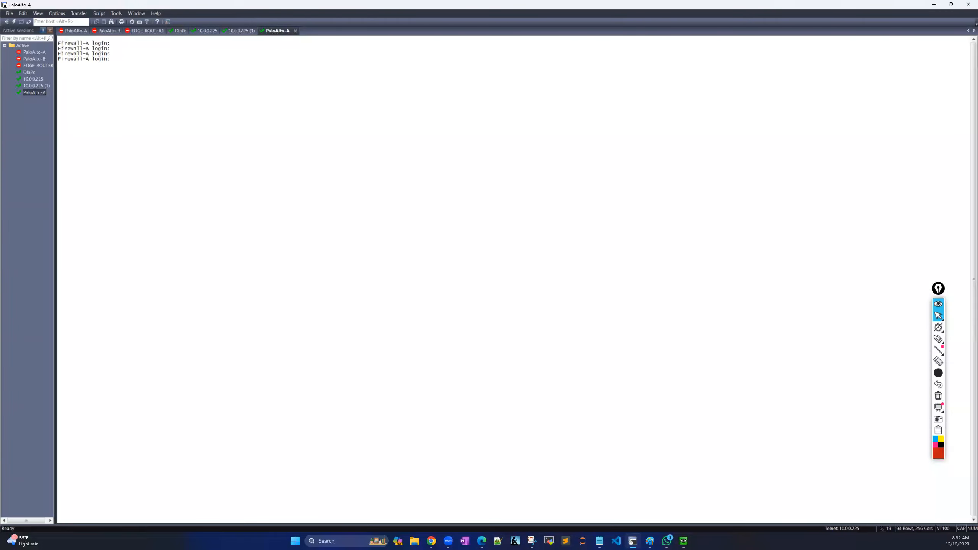
type("admin")
key("Return")
key("Caps_Lock")
key("Return")
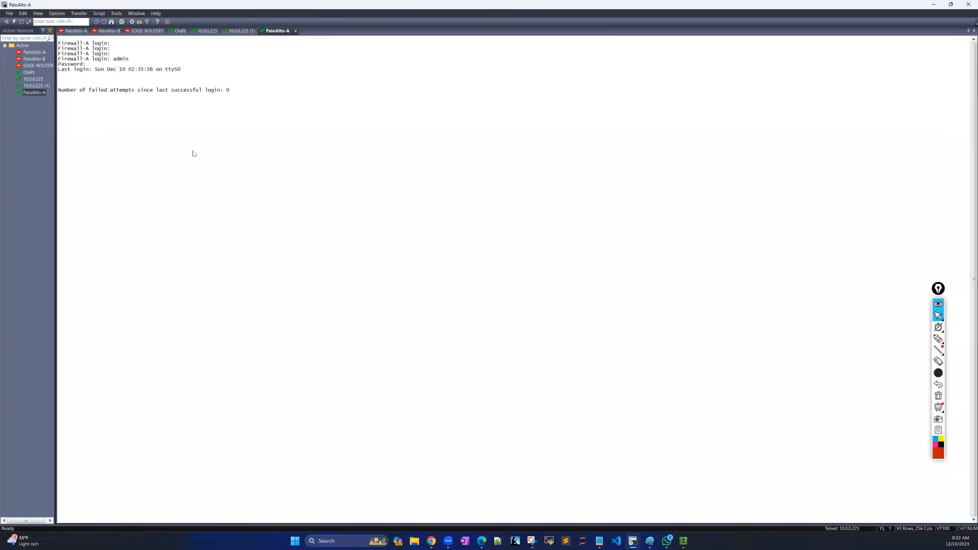
key("Return")
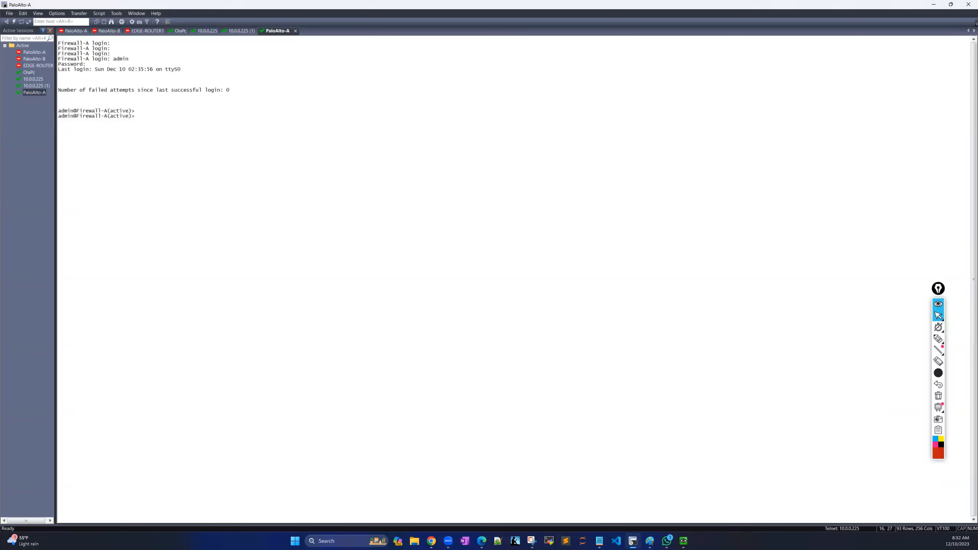
Run 'show high-availability state', showing Firewall-A active and its peer passive.
type("show hi")
key("Tab")
key("question")
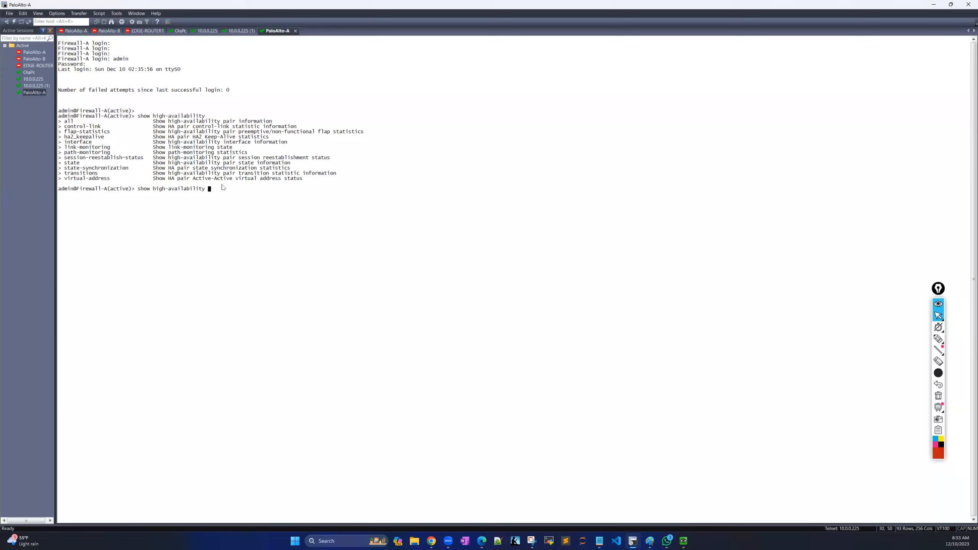
type("state")
key("Return")
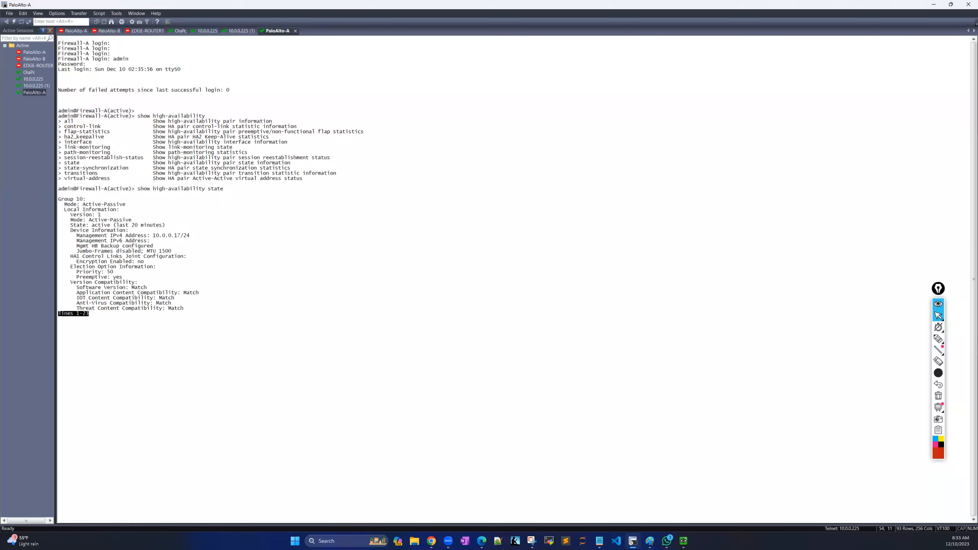
key("space")
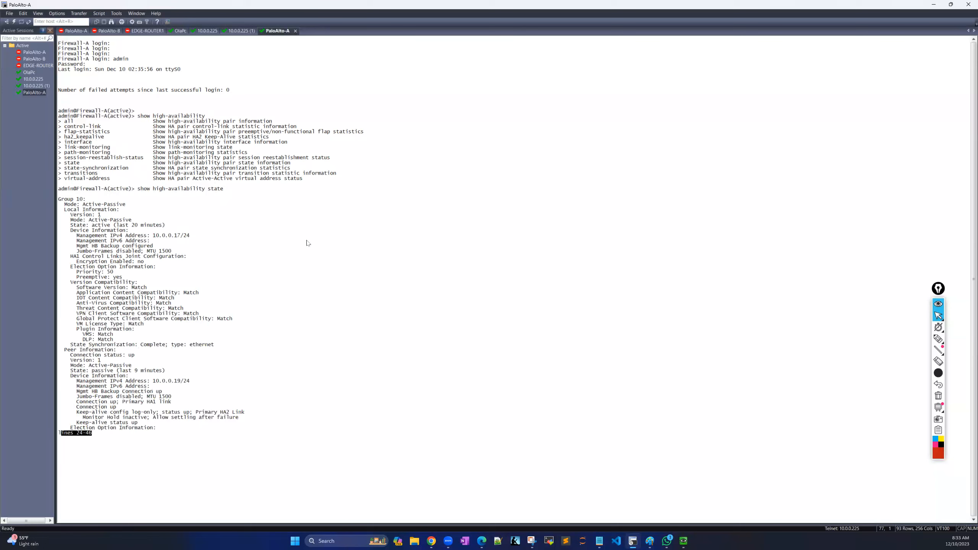
left_click(939, 339)
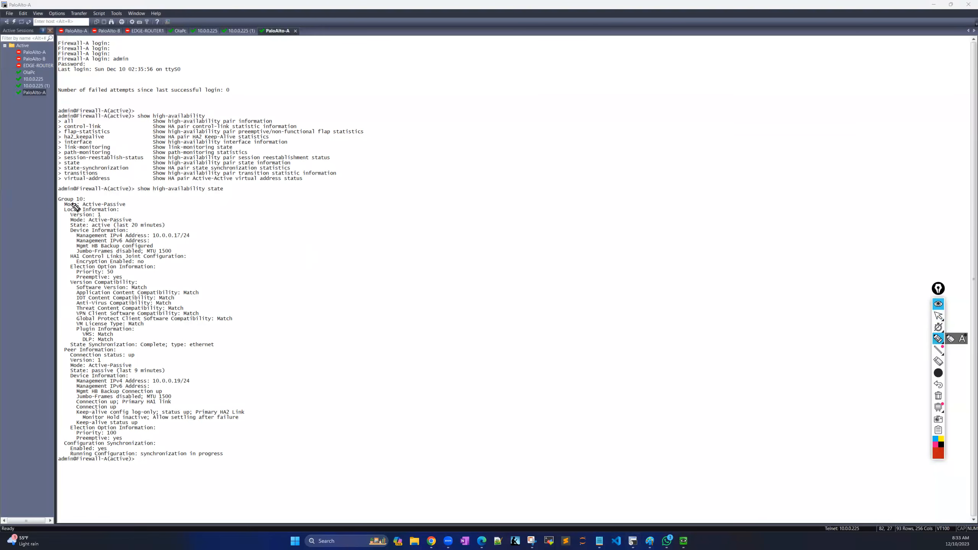
left_click_drag(90, 197, 130, 195)
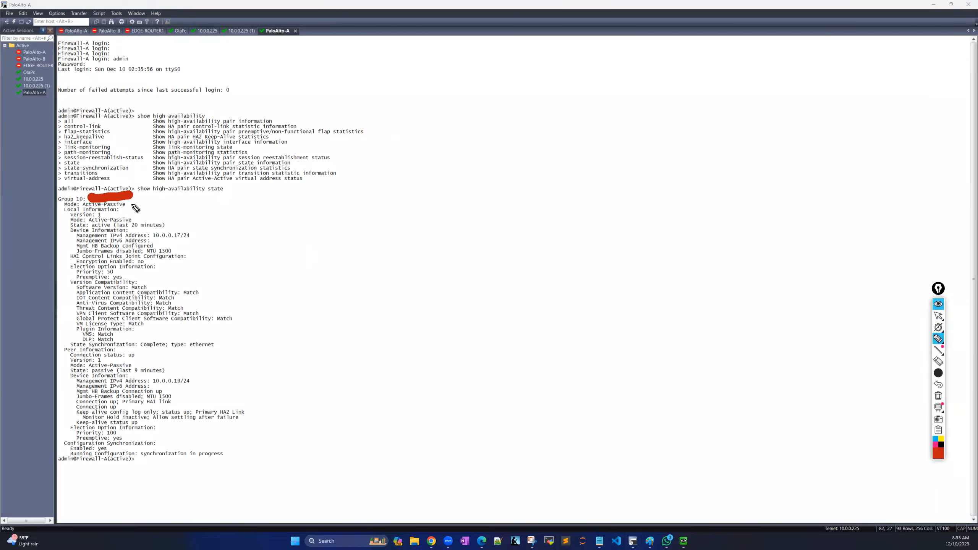
left_click_drag(129, 204, 183, 211)
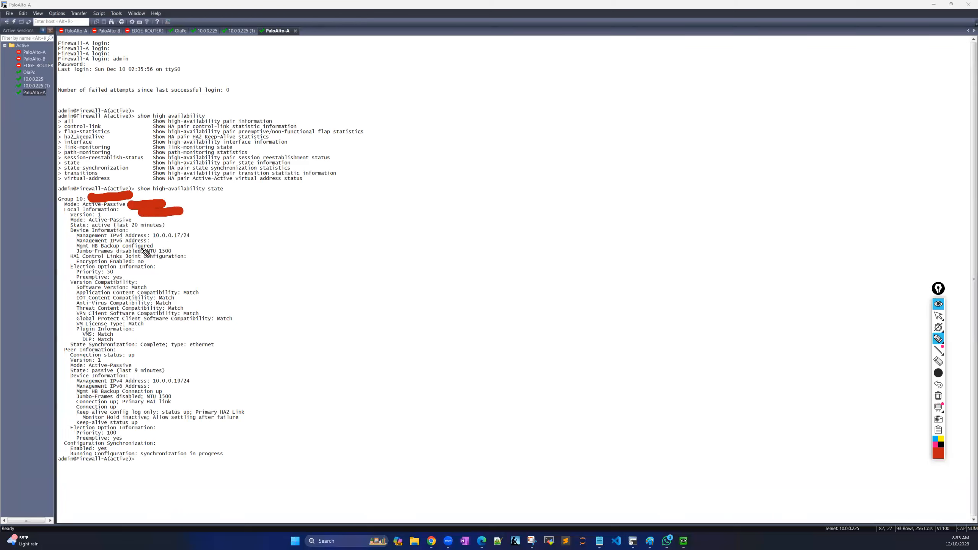
left_click_drag(192, 236, 238, 235)
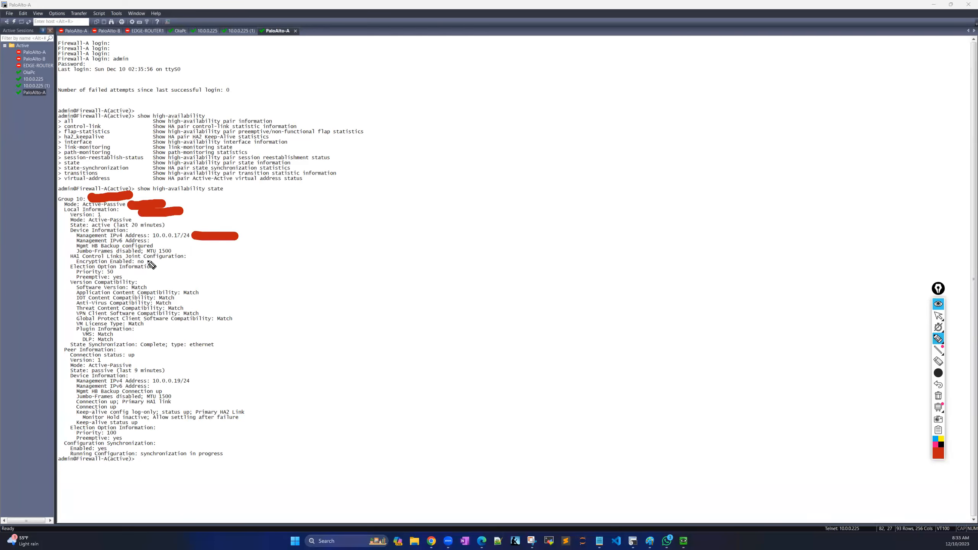
left_click_drag(187, 256, 243, 256)
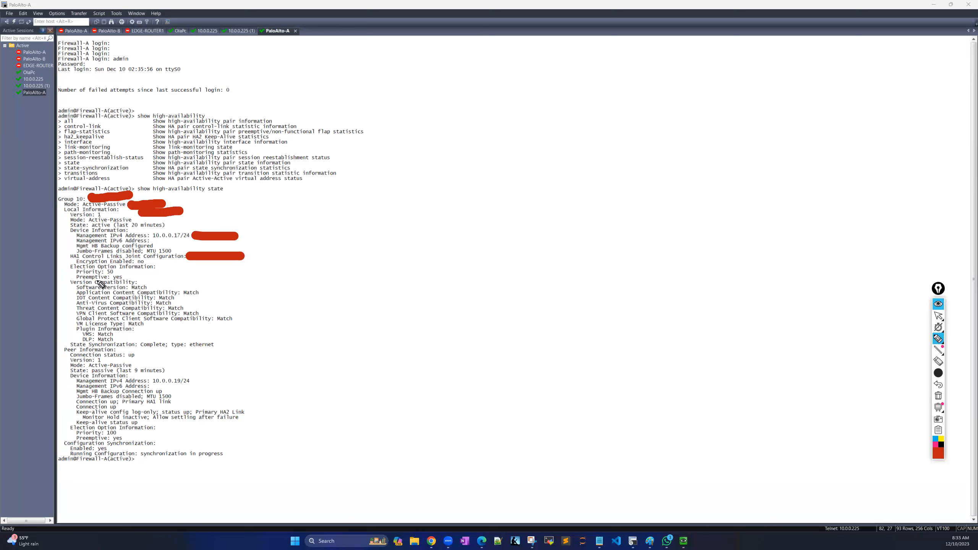
left_click_drag(122, 275, 178, 270)
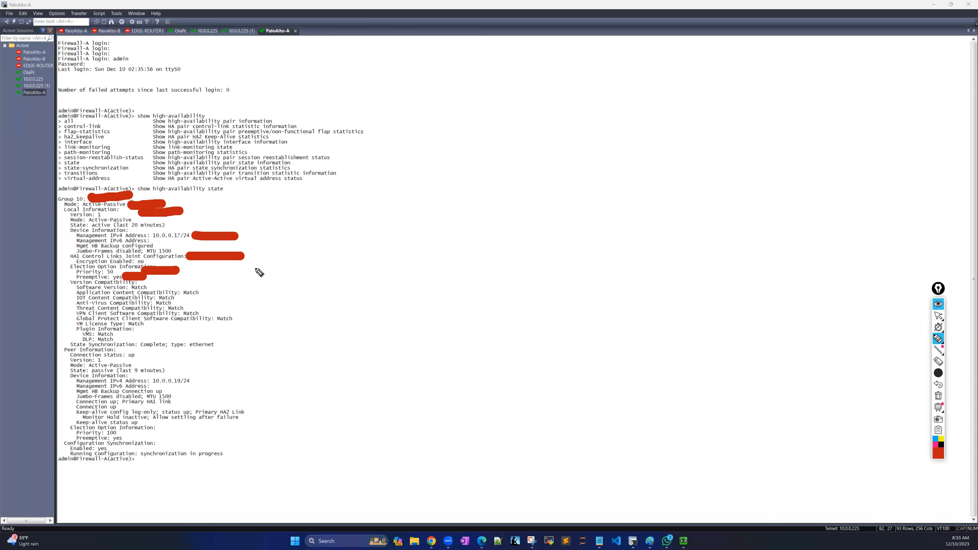
mouse_move(211, 195)
left_mouse_down()
mouse_move(270, 354)
mouse_move(262, 471)
mouse_move(183, 475)
left_mouse_up()
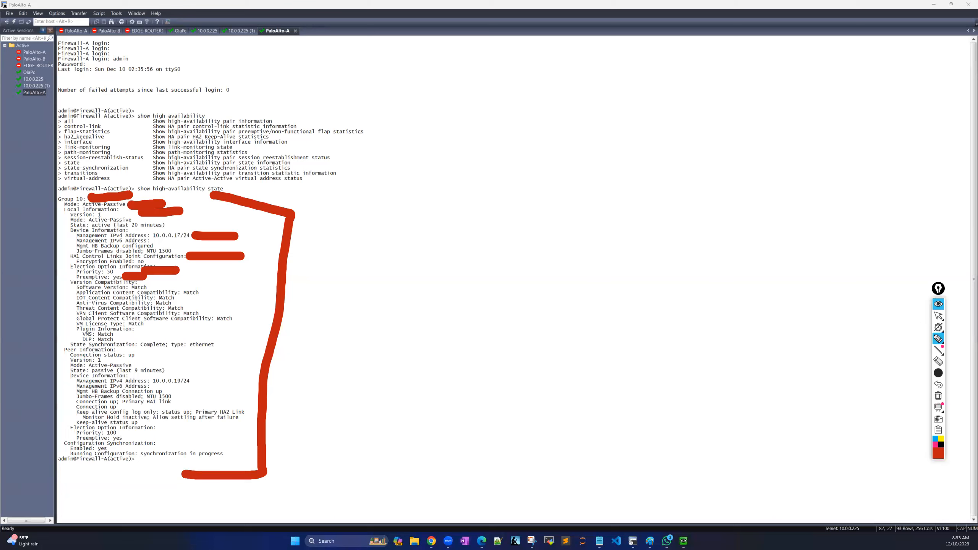
left_click(937, 339)
left_click(950, 338)
left_click(938, 396)
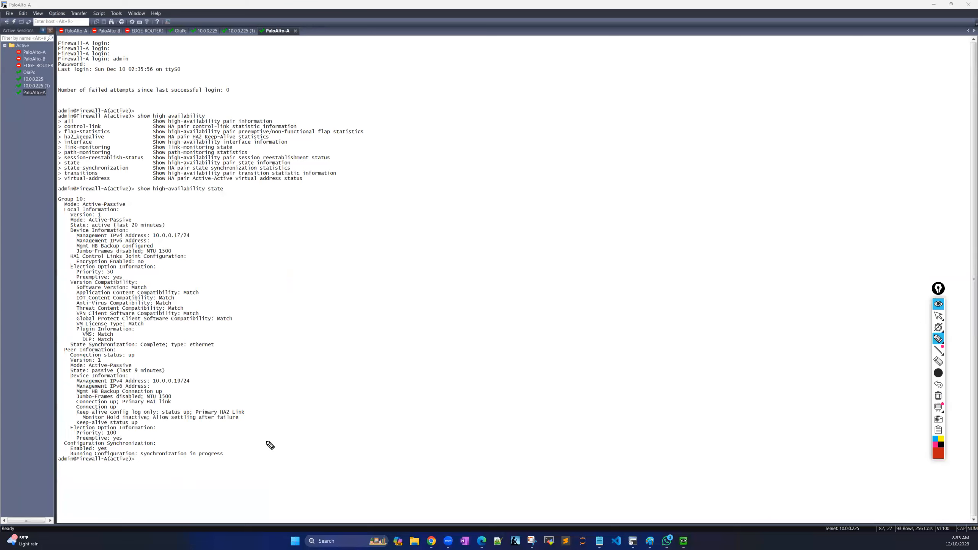
left_click(938, 315)
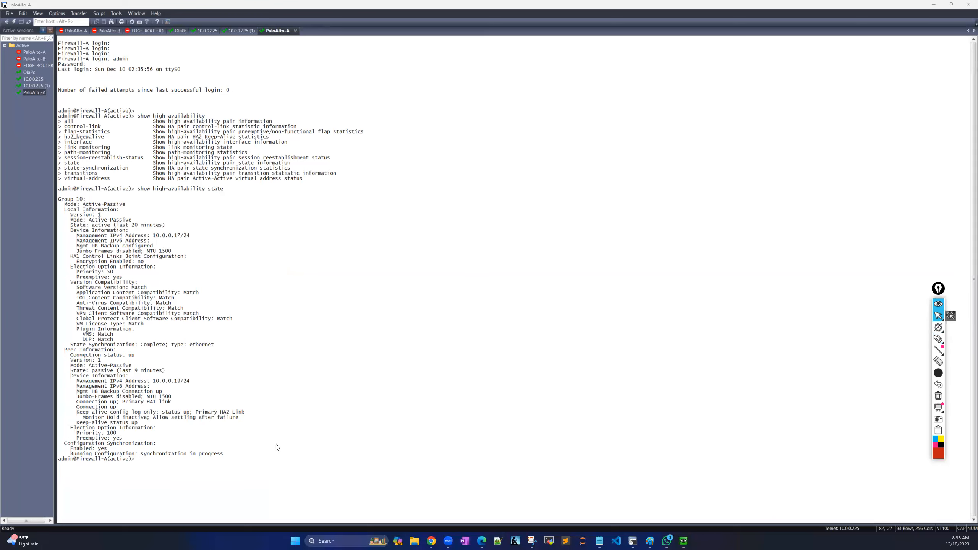
Edit the recalled command into 'show high-availability interface ha1' and page its output.
key("Up")
key("BackSpace")
key("BackSpace")
key("BackSpace")
key("BackSpace")
key("BackSpace")
key("BackSpace")
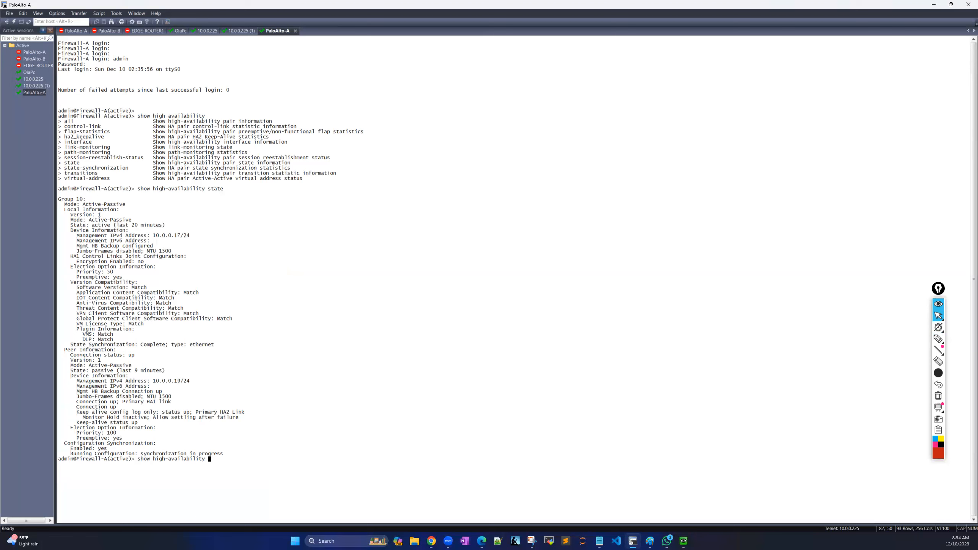
type("clu")
type("ter")
key("BackSpace")
key("BackSpace")
key("BackSpace")
key("BackSpace")
key("BackSpace")
key("BackSpace")
type("in")
key("Tab")
key("Tab")
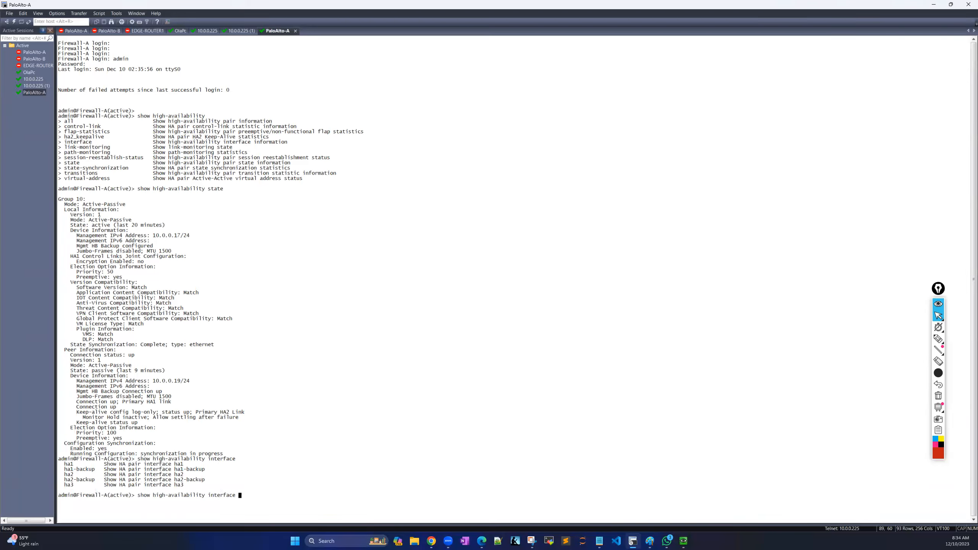
type("ha1")
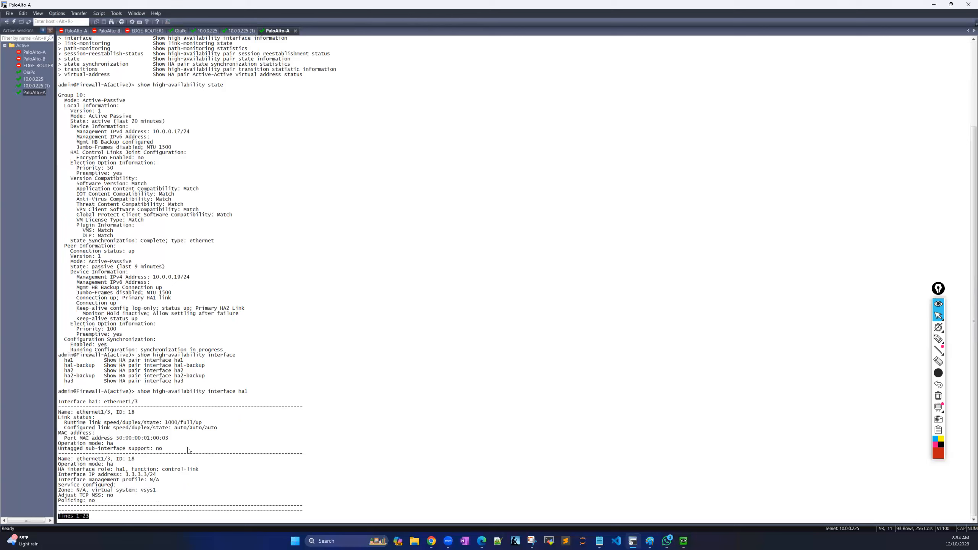
key("space")
key("space")
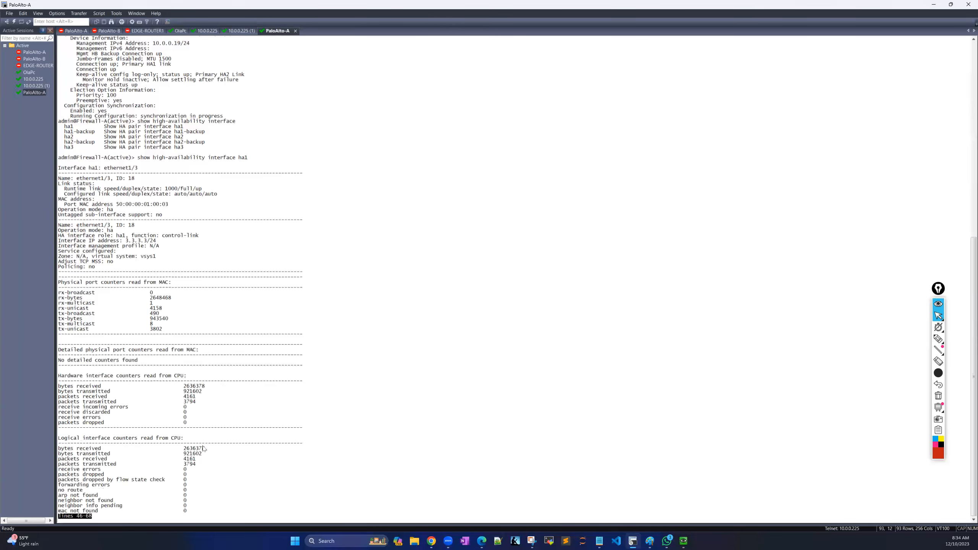
Page to the end of the ha1 output, showing zero errors, discards and drops.
key("space")
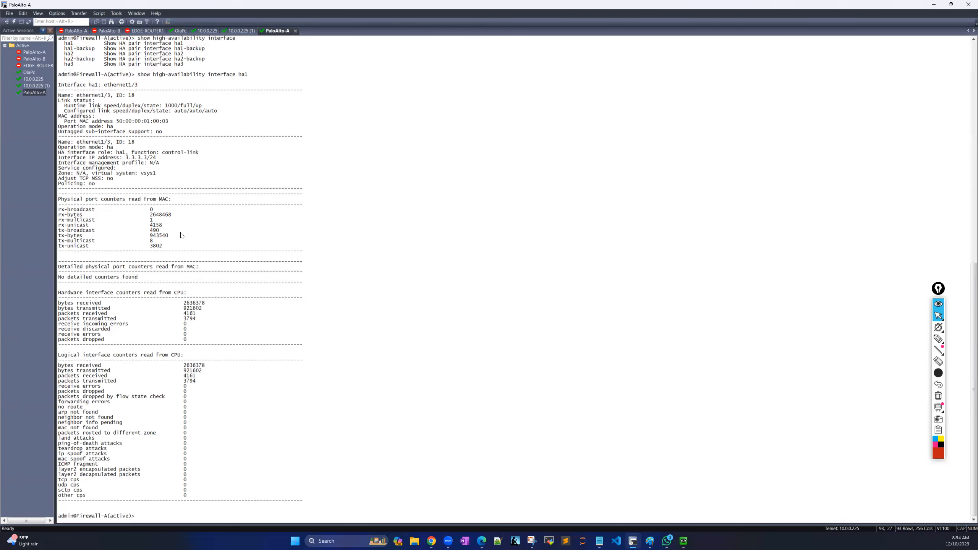
scroll(160, 190, "up", 1)
scroll(161, 191, "down", 1)
Mark the ha1 output, its counters and IP address in red, then erase the annotations.
left_click(938, 338)
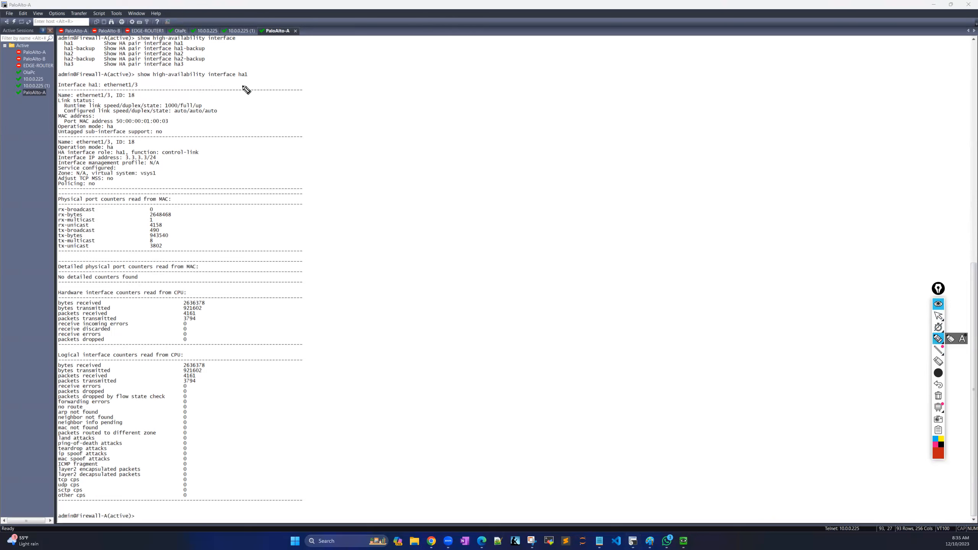
mouse_move(272, 75)
left_mouse_down()
mouse_move(367, 92)
mouse_move(338, 496)
mouse_move(259, 516)
left_mouse_up()
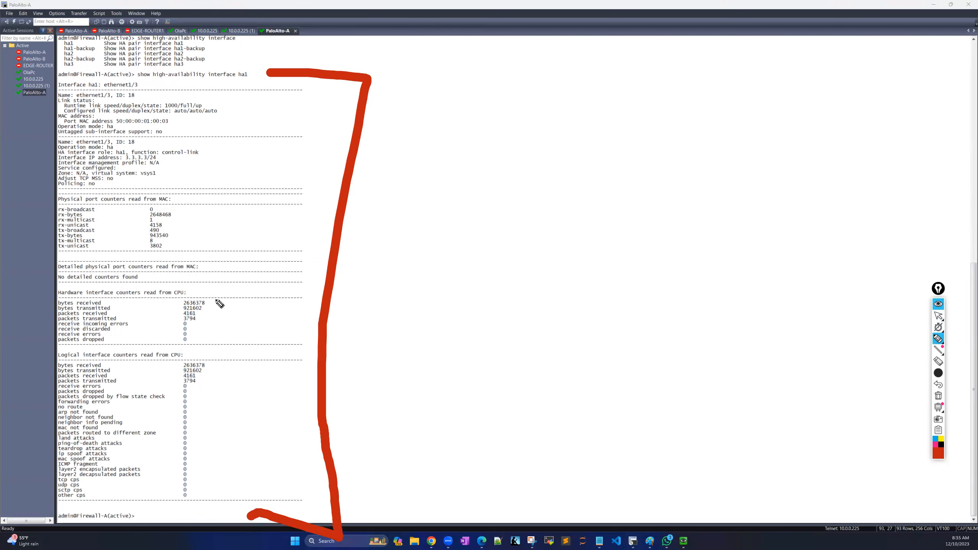
mouse_move(213, 297)
left_mouse_down()
mouse_move(234, 323)
mouse_move(199, 331)
left_mouse_up()
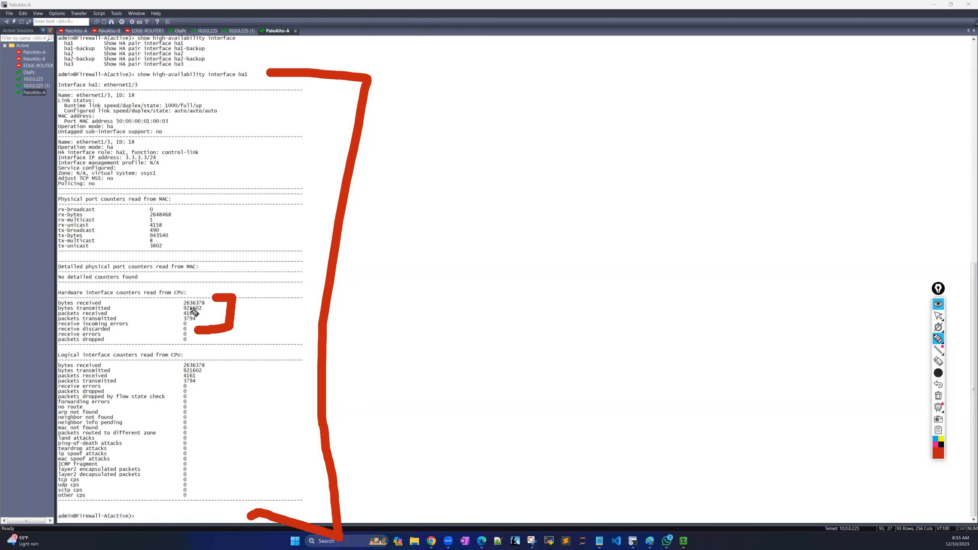
mouse_move(208, 360)
left_mouse_down()
mouse_move(223, 361)
mouse_move(205, 392)
left_mouse_up()
mouse_move(191, 201)
left_mouse_down()
mouse_move(228, 214)
mouse_move(203, 245)
left_mouse_up()
left_click_drag(164, 160, 194, 162)
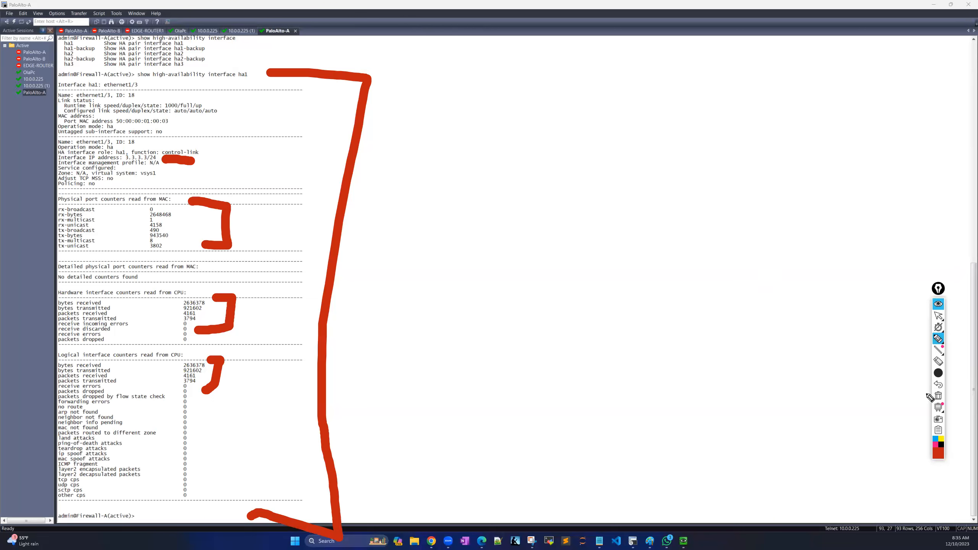
left_click(938, 396)
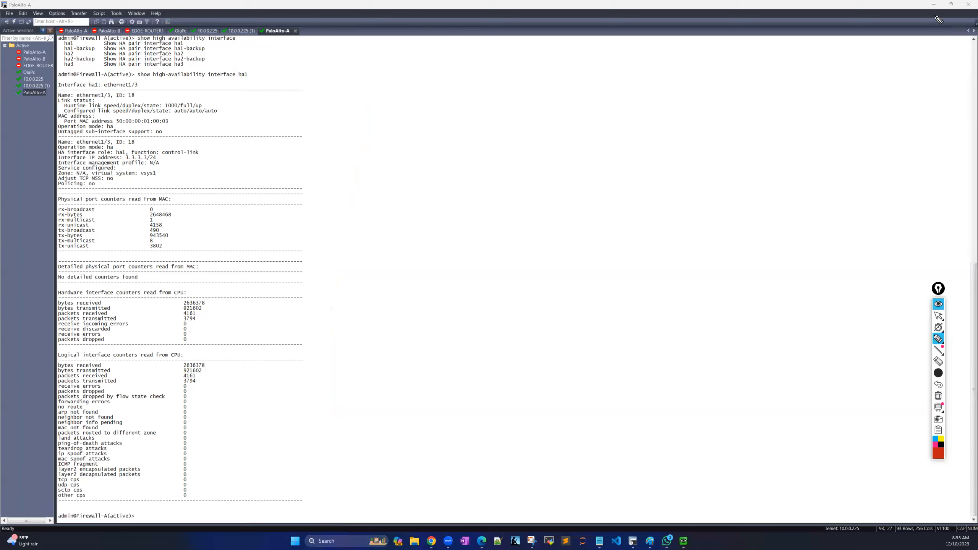
Check Firewall-A's Task Manager in the browser, then return to the EVE lab topology.
left_click(939, 305)
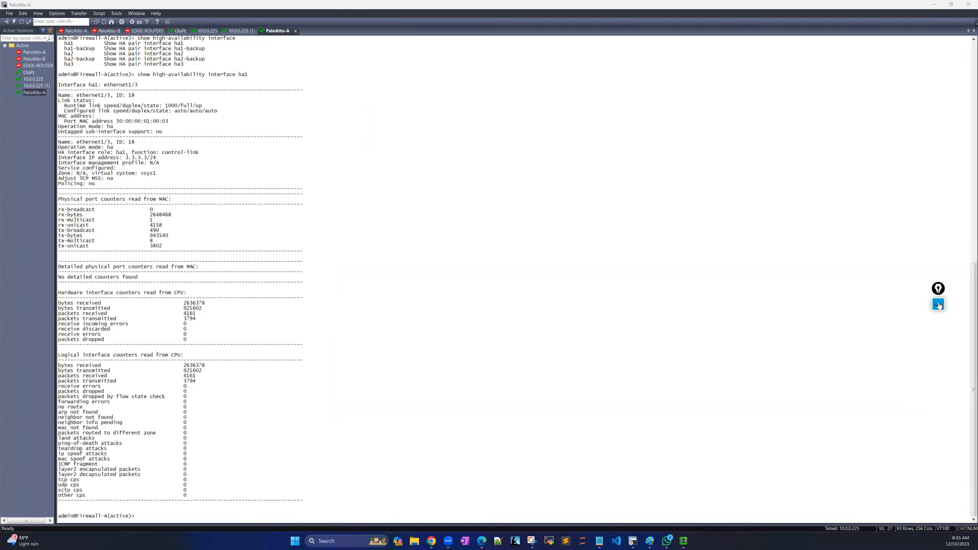
left_click(939, 305)
left_click(932, 5)
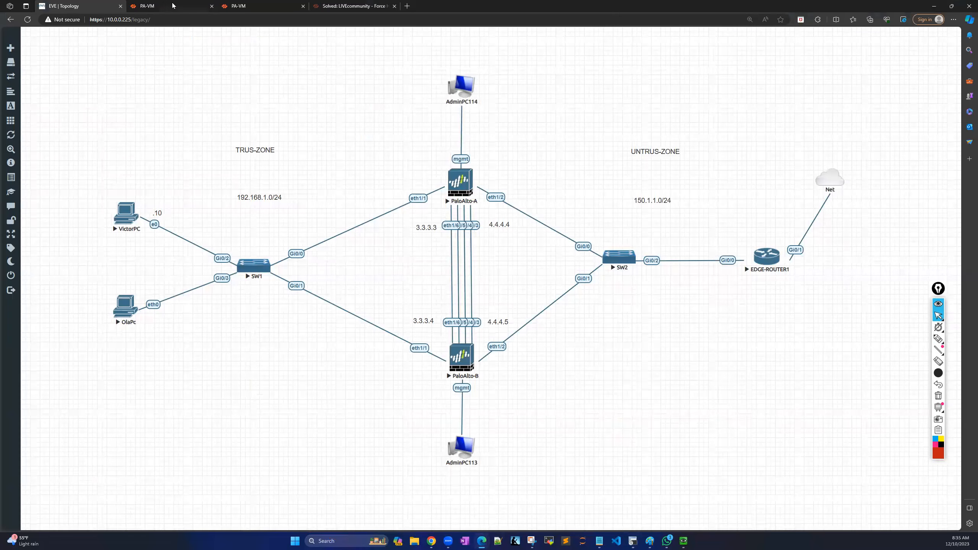
left_click(172, 6)
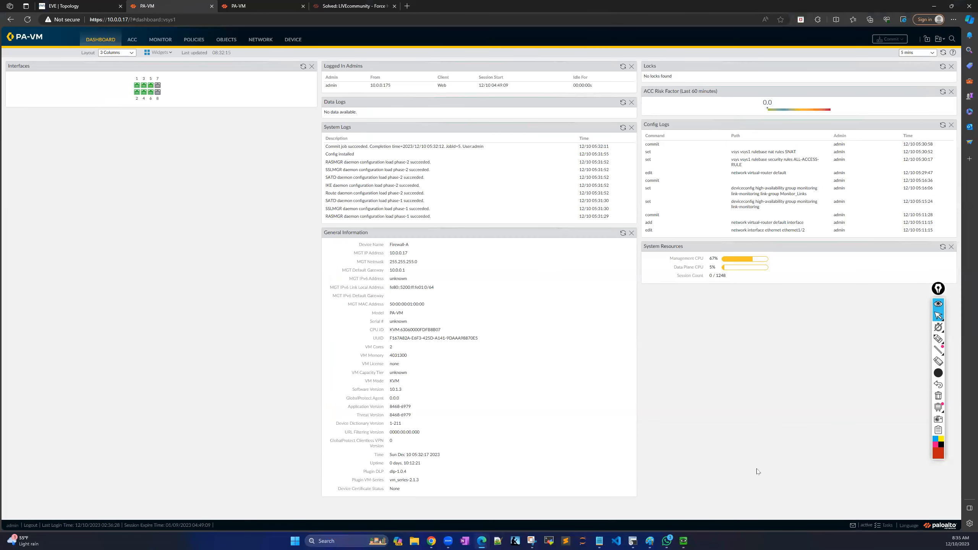
left_click(883, 526)
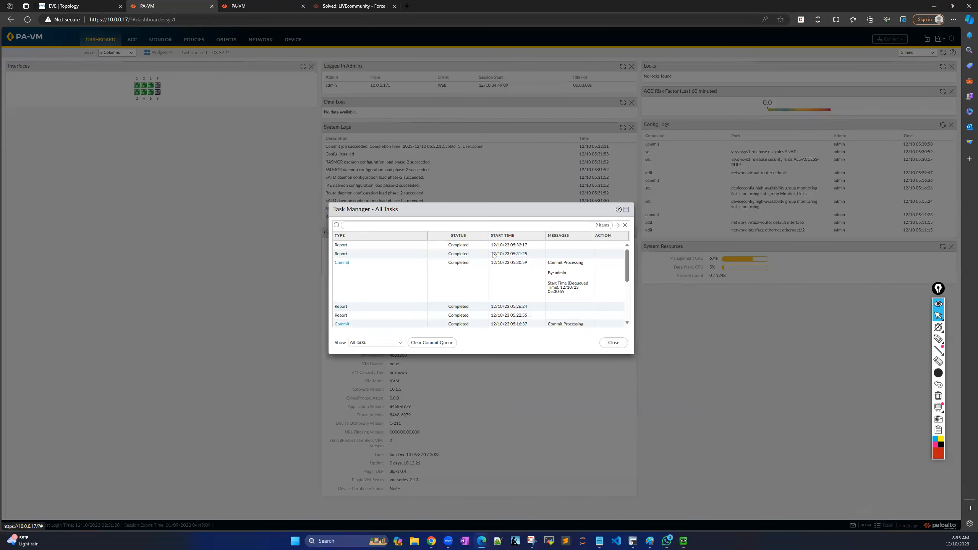
left_click(614, 342)
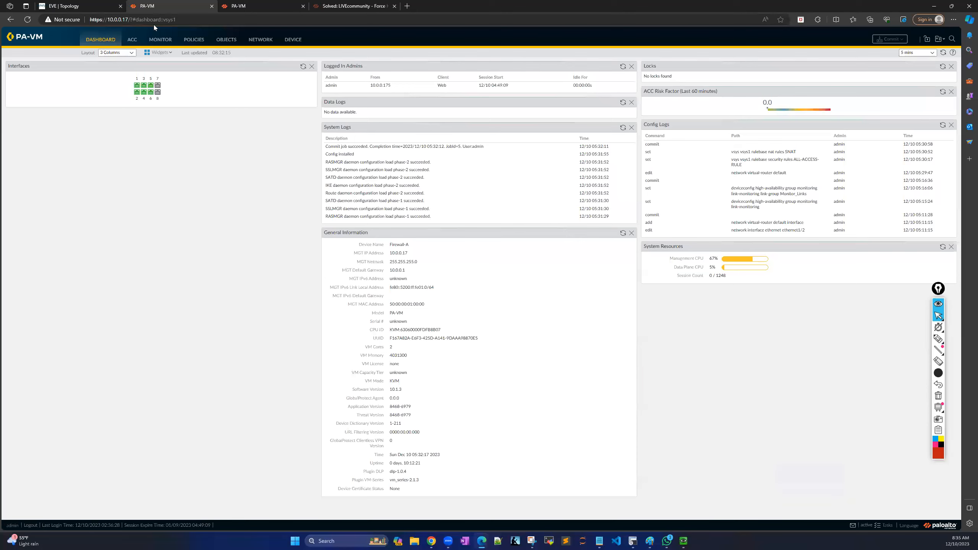
left_click(93, 9)
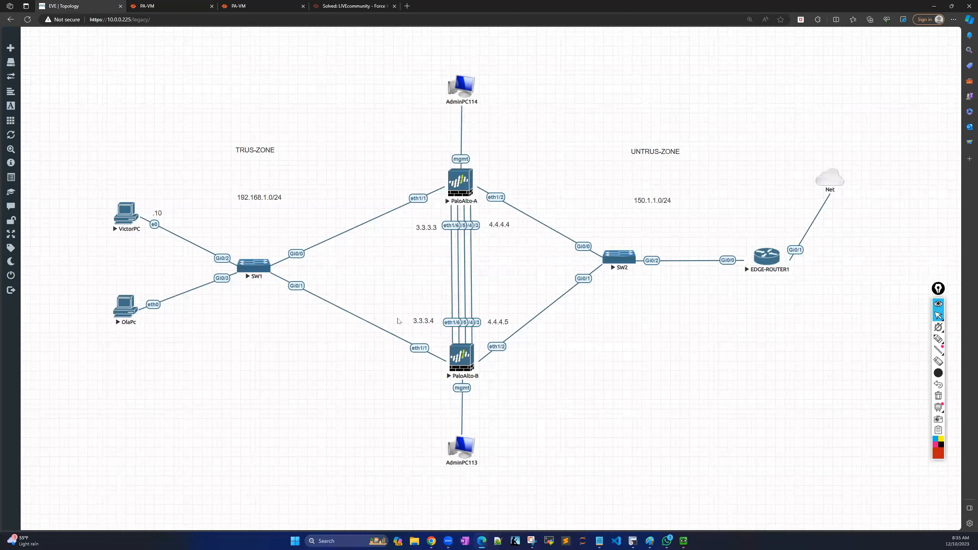
Ping the gateway 192.168.1.254 from VictorPC's Command Prompt, then return to Firewall-A's dashboard.
left_click(131, 217)
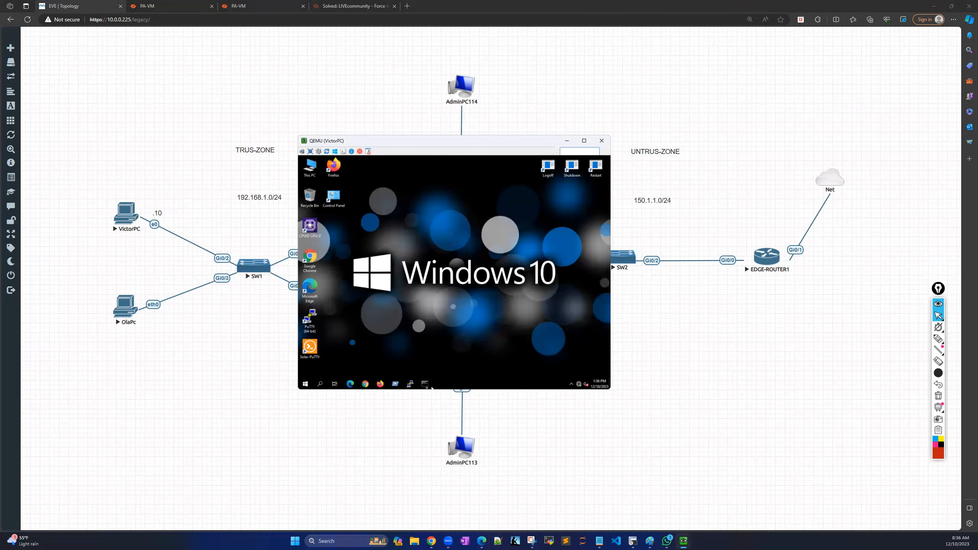
left_click(430, 385)
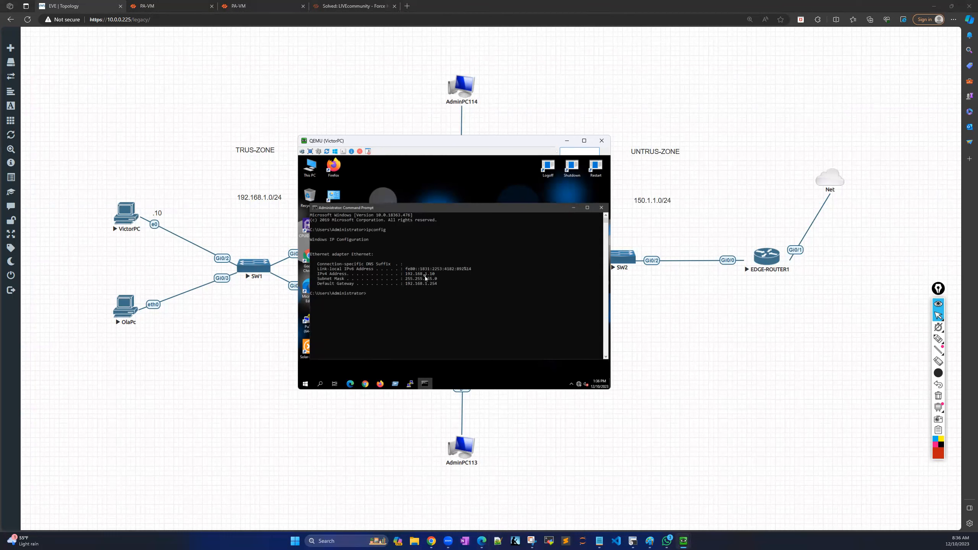
type("p")
key("BackSpace")
key("BackSpace")
key("Return")
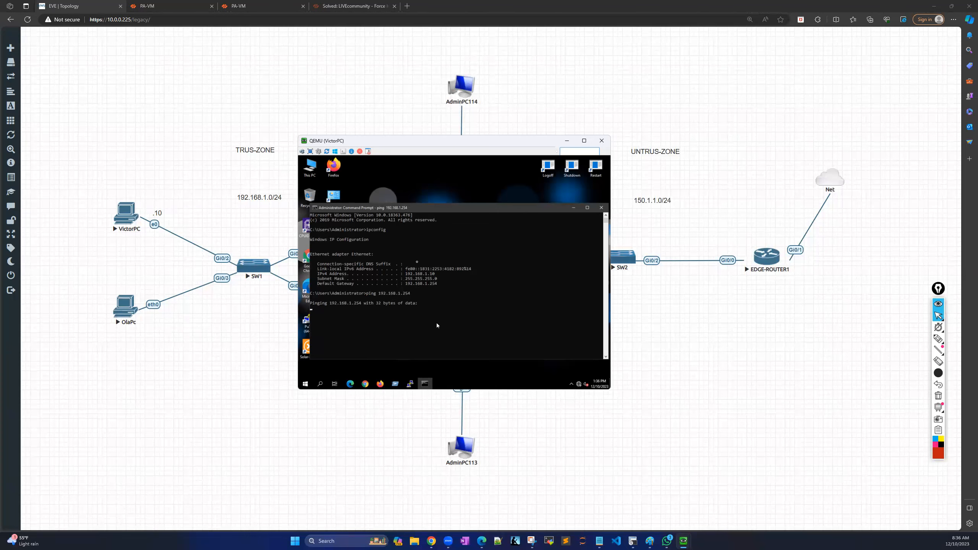
left_click(168, 6)
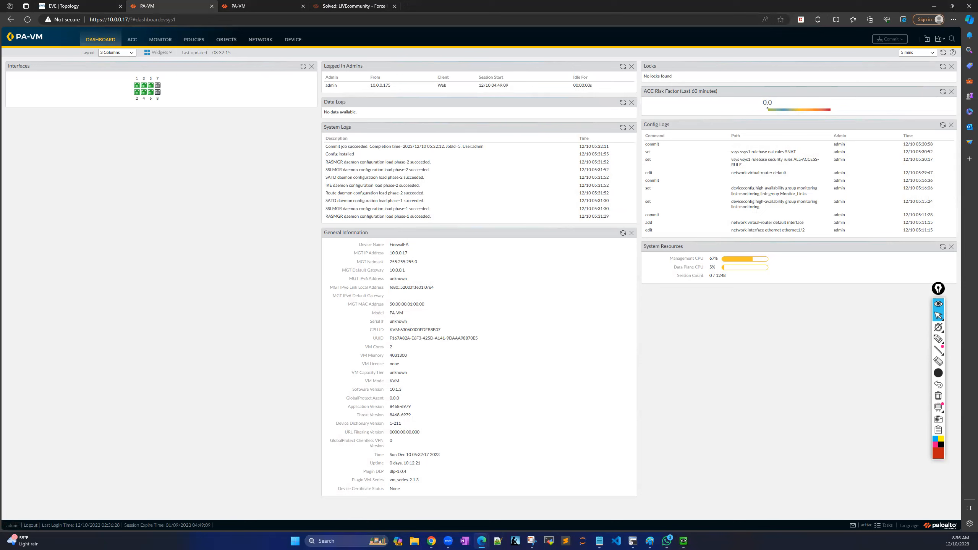
Open Network > Network Profiles > Interface Mgmt and add a new profile.
key("alt+Tab")
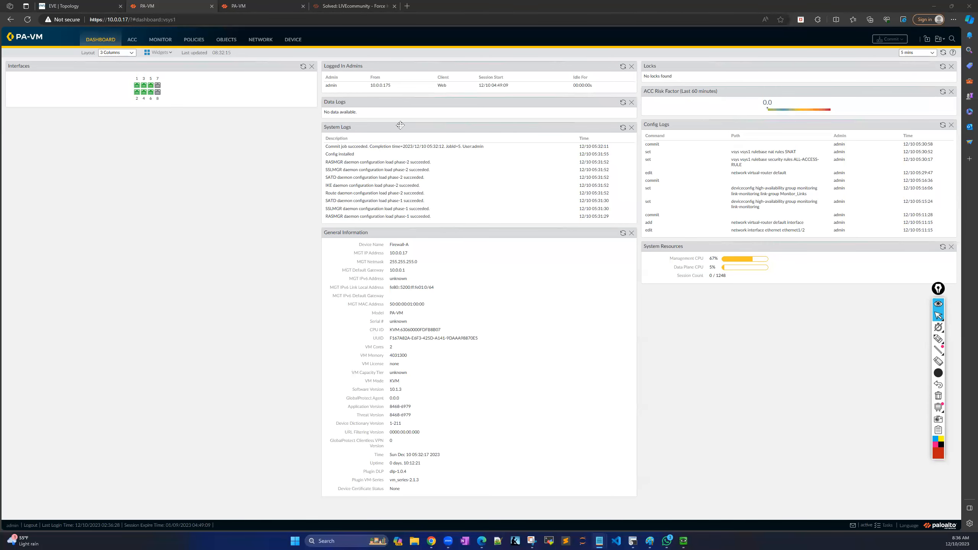
left_click(261, 40)
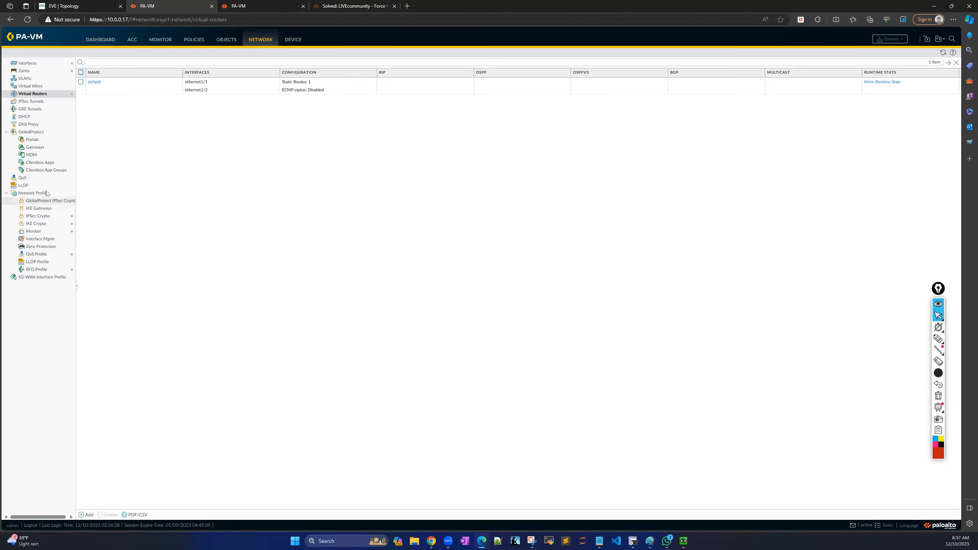
left_click(225, 40)
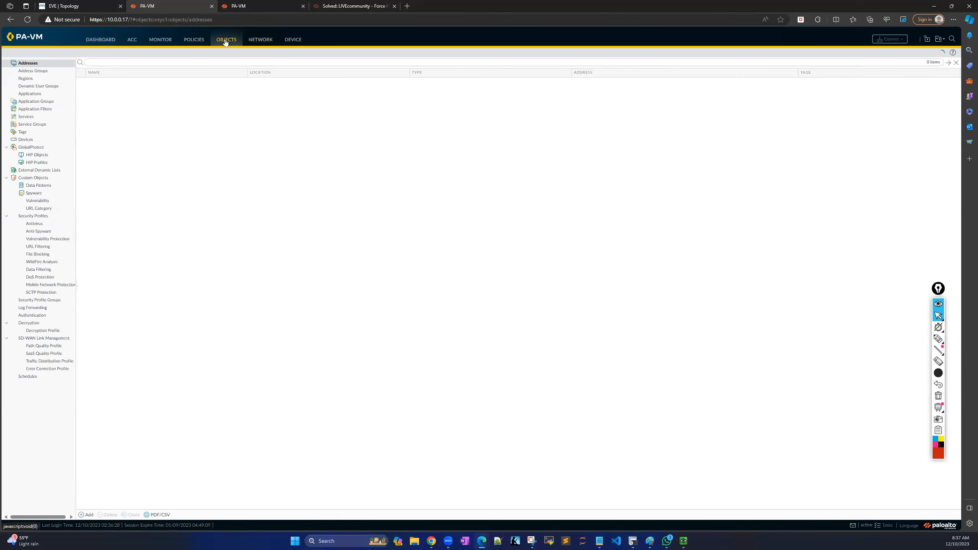
left_click(261, 40)
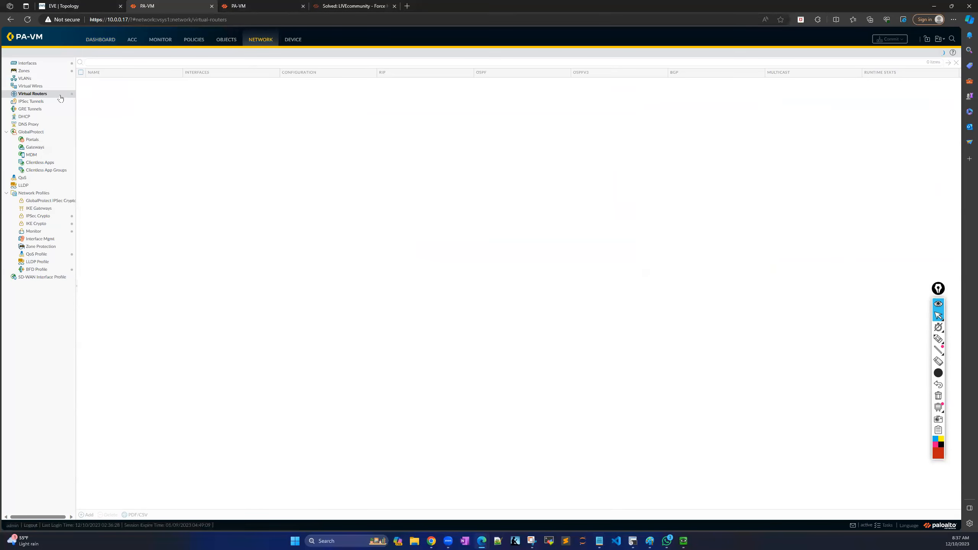
left_click(58, 239)
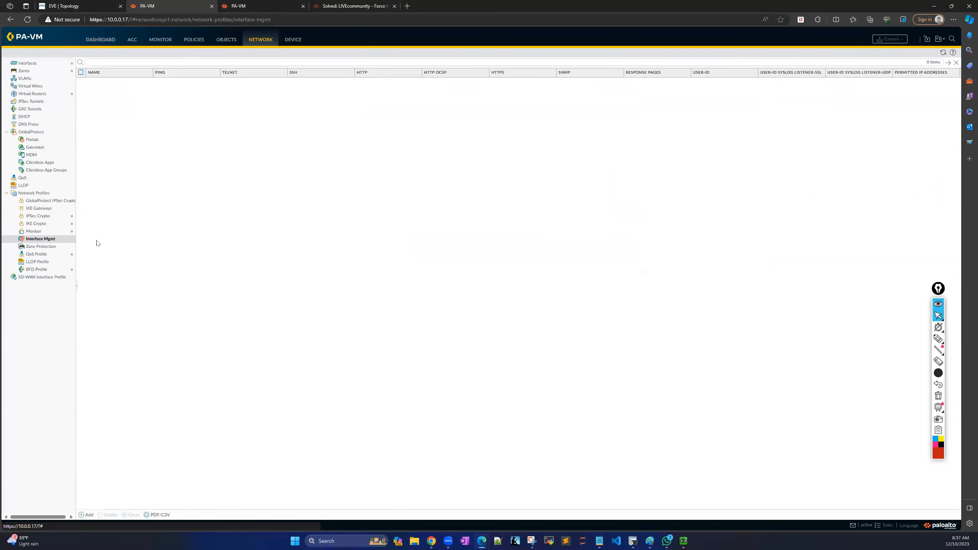
left_click(86, 515)
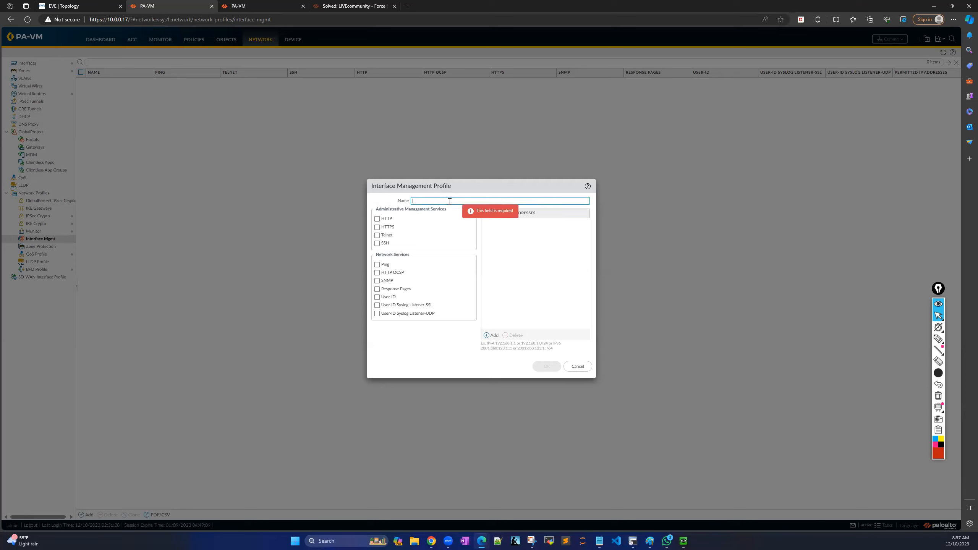
Name the profile PING, allow only Ping, and save it.
type("ING")
left_click(377, 264)
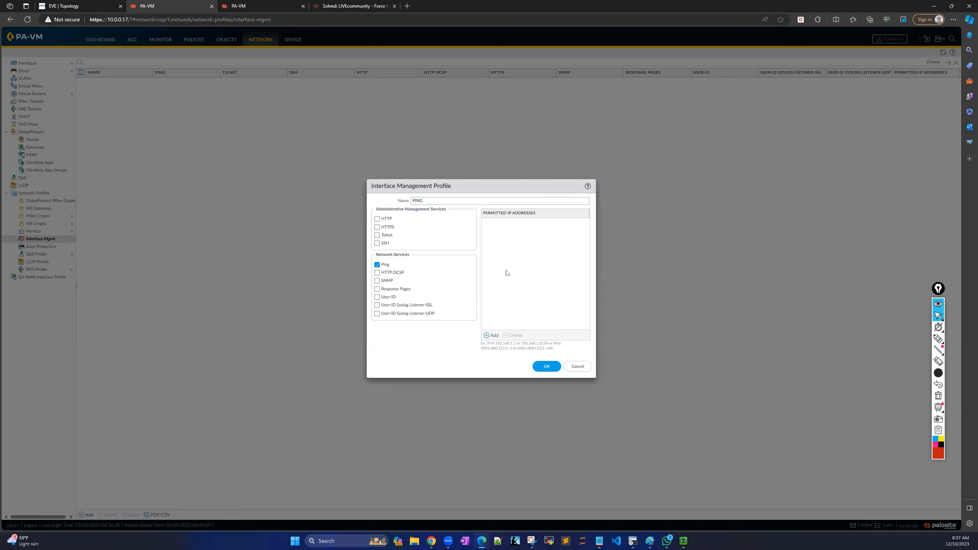
left_click(547, 366)
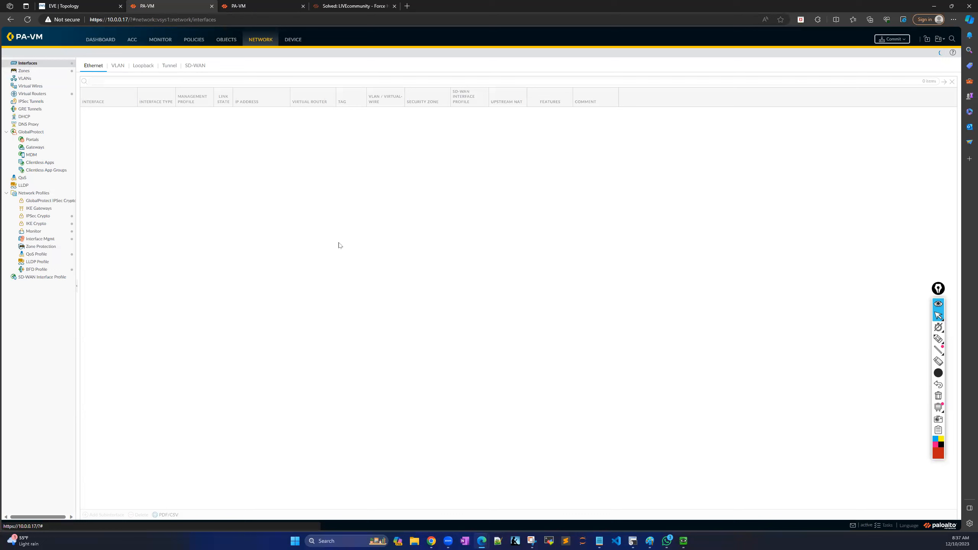
Assign the PING management profile to ethernet1/1 in its Advanced settings.
left_click(99, 112)
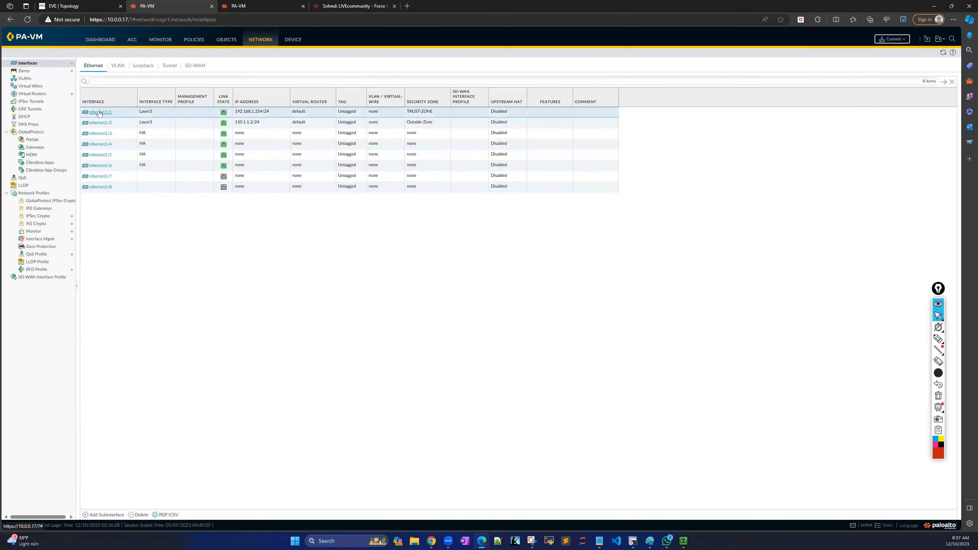
left_click(99, 112)
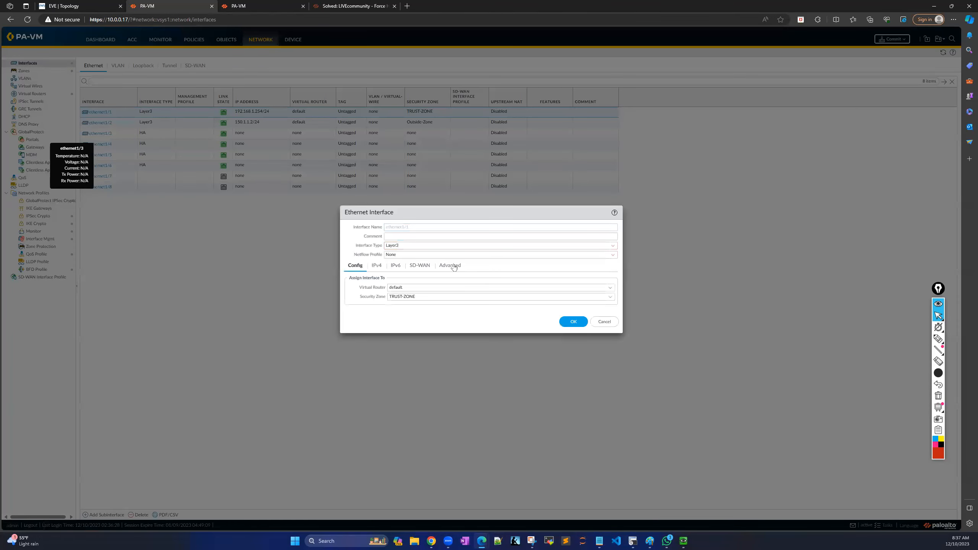
left_click(448, 267)
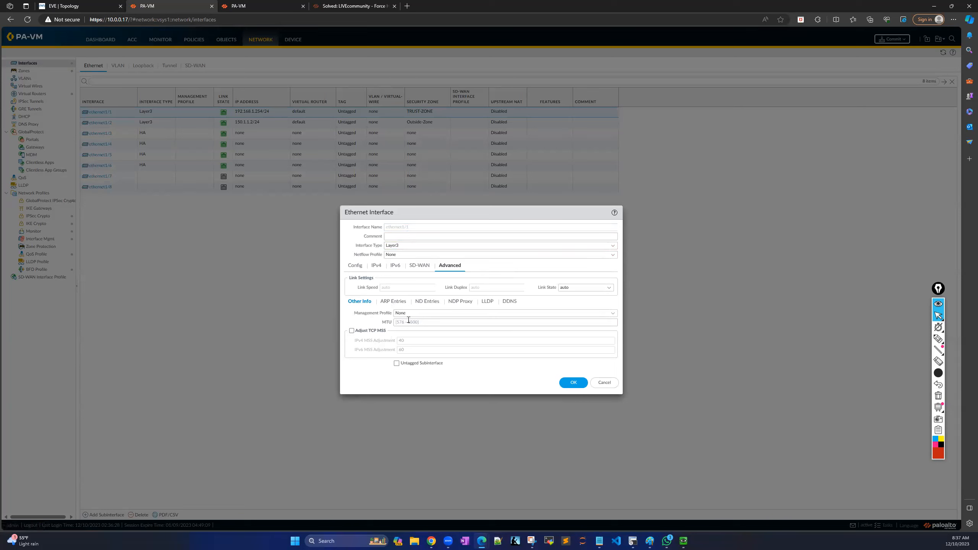
left_click(613, 314)
left_click(402, 331)
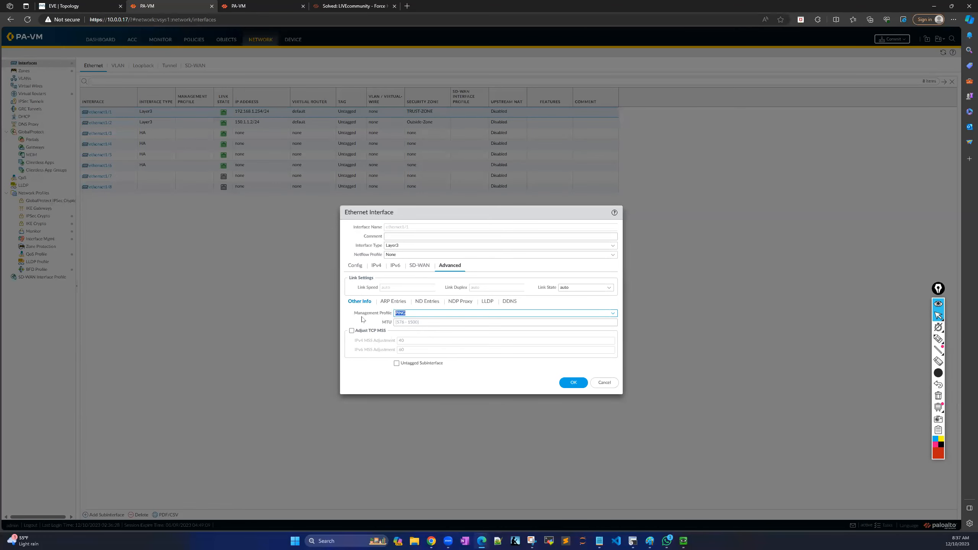
left_click(572, 382)
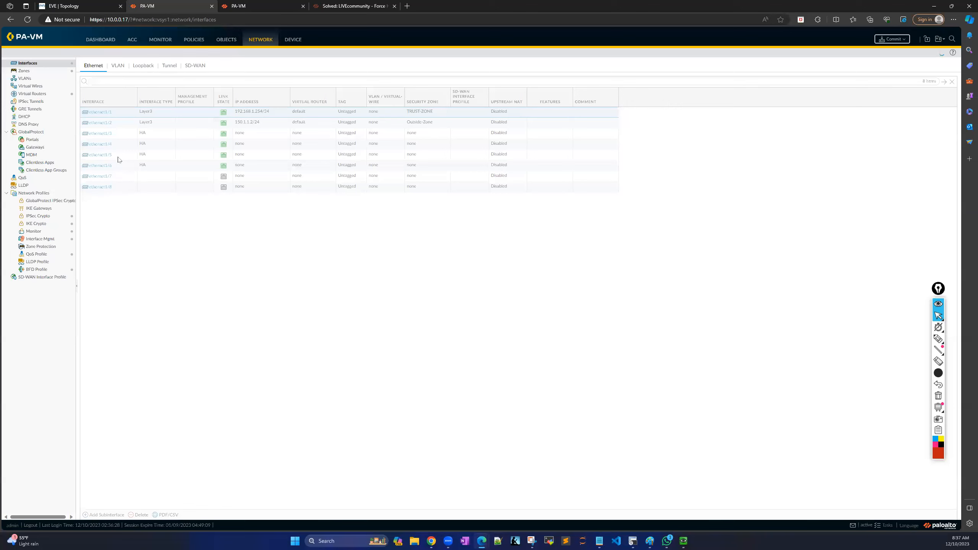
Assign the PING management profile to ethernet1/2 and commit the configuration.
left_click(101, 123)
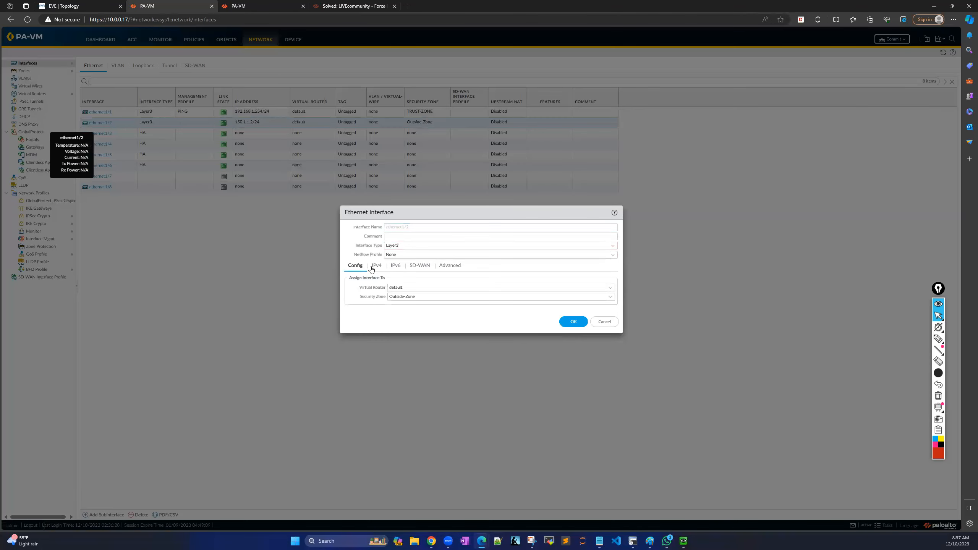
left_click(376, 269)
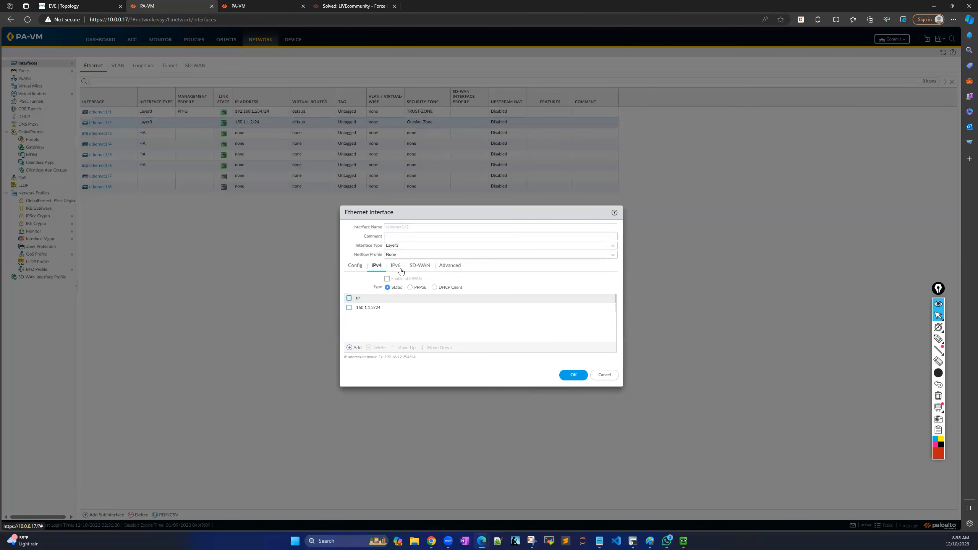
left_click(448, 268)
left_click(613, 313)
left_click(404, 332)
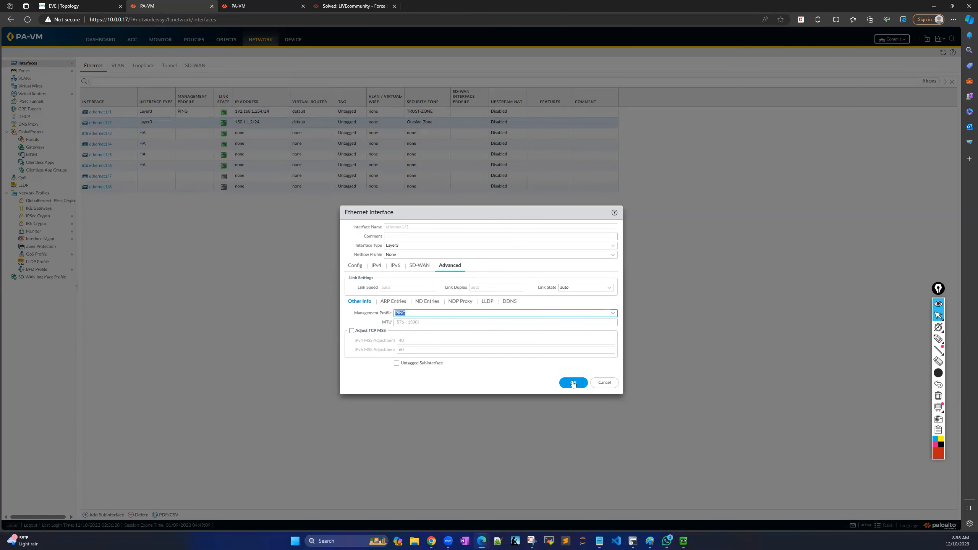
left_click(574, 382)
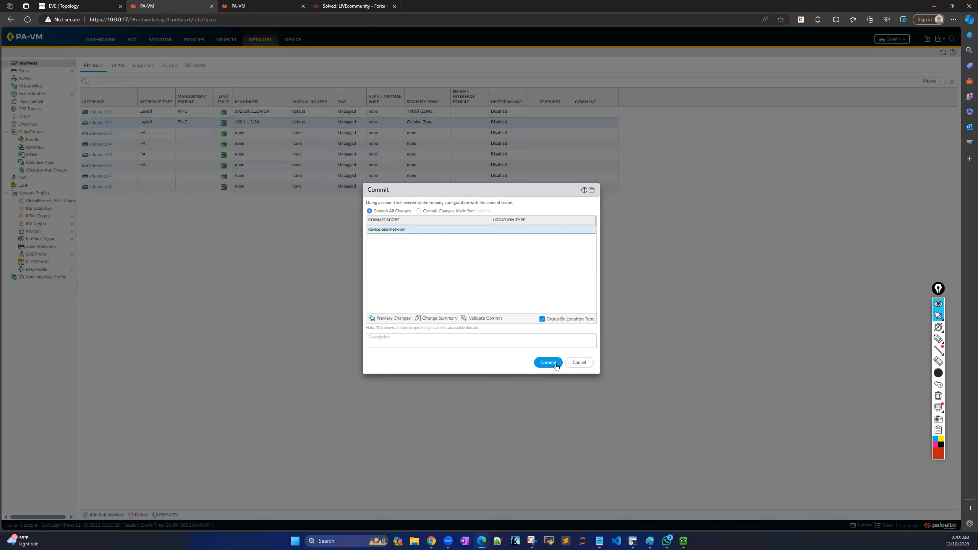
left_click(549, 362)
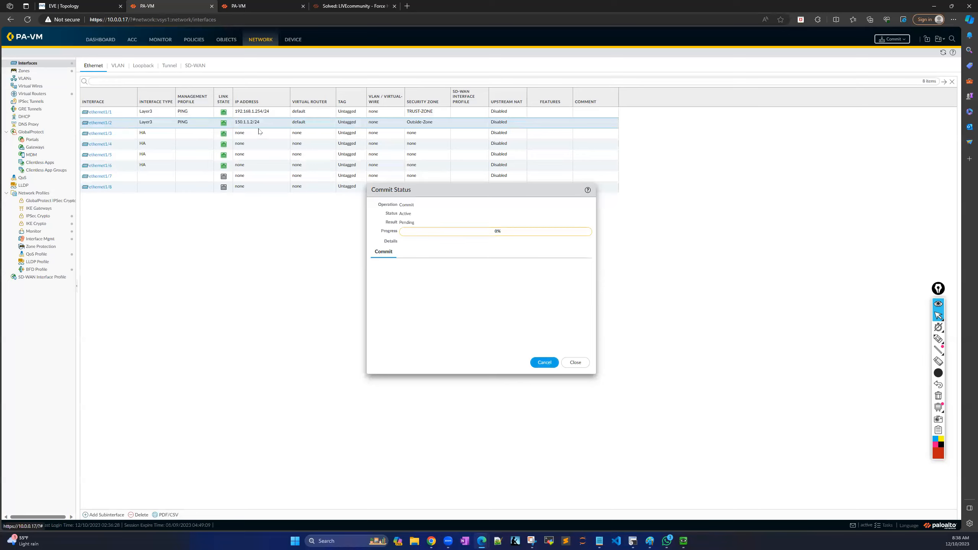
left_click(60, 6)
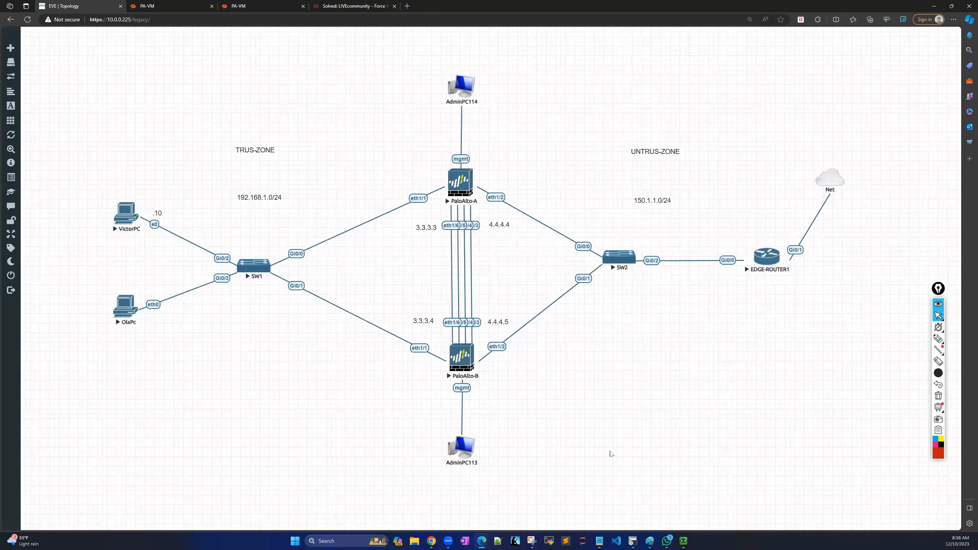
Bring up VictorPC's console and enter ping 150.1.1.254 in Command Prompt.
mouse_move(684, 541)
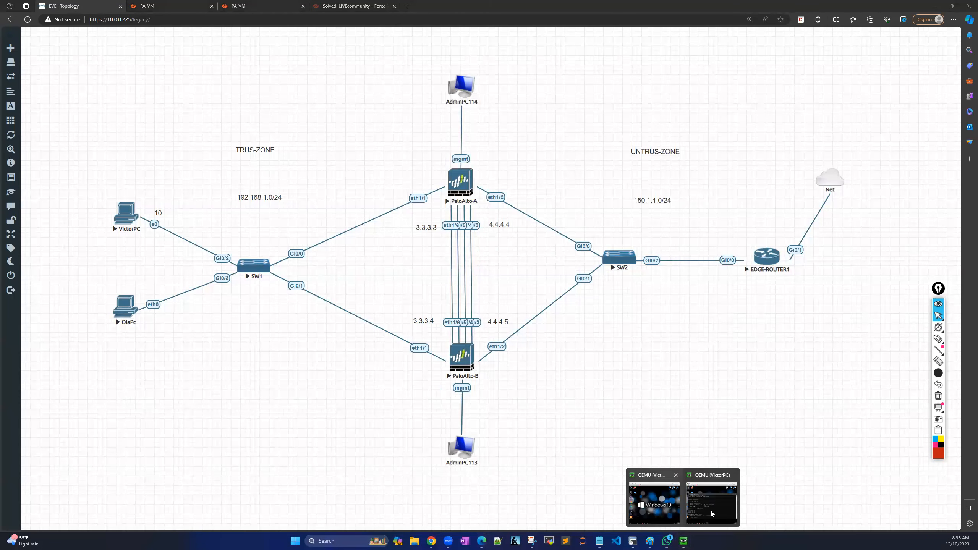
left_click(659, 512)
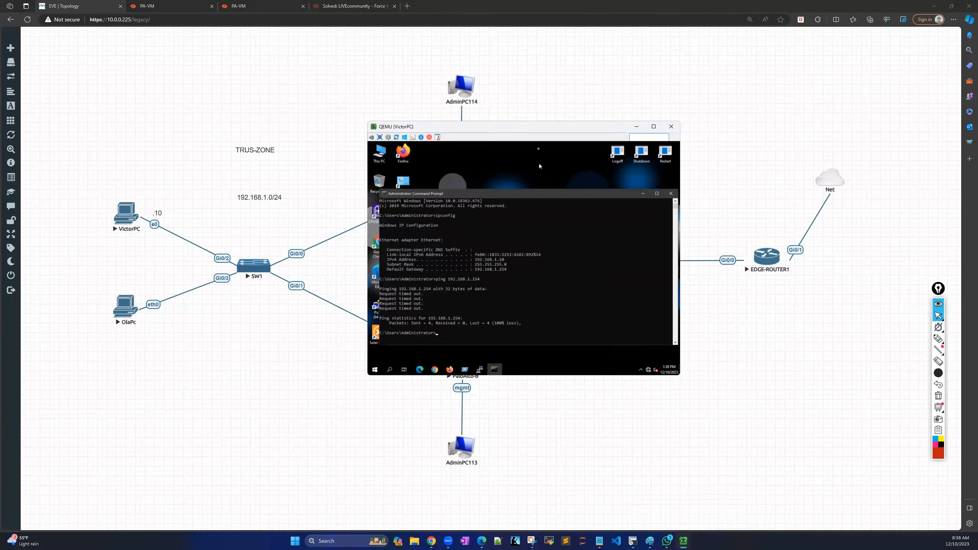
left_click_drag(534, 199, 516, 154)
left_click(501, 273)
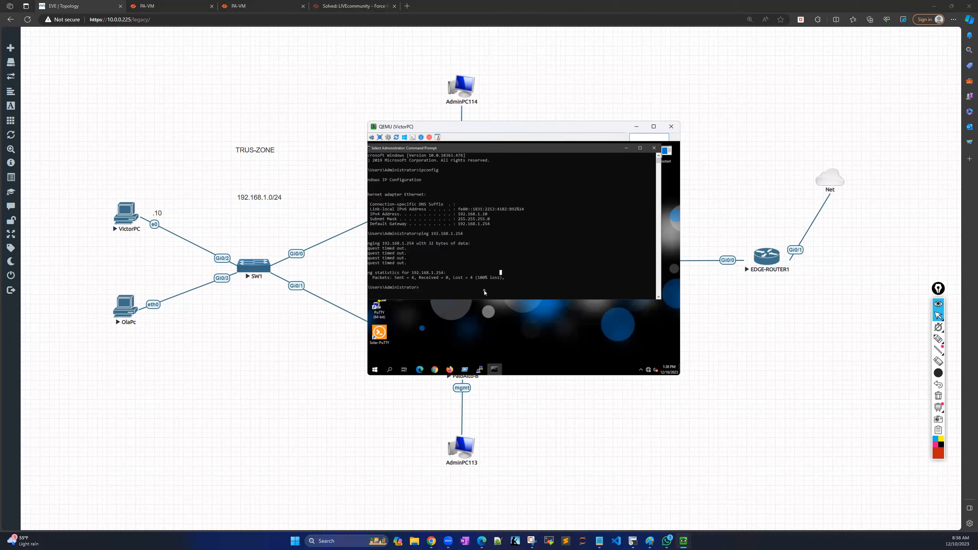
type("p")
type("ping")
type("150.1.1.254")
Circle EDGE-ROUTER1's Gi0/0 link in red with the marker.
left_click(939, 338)
mouse_move(762, 229)
left_mouse_down()
mouse_move(704, 275)
mouse_move(761, 230)
left_mouse_up()
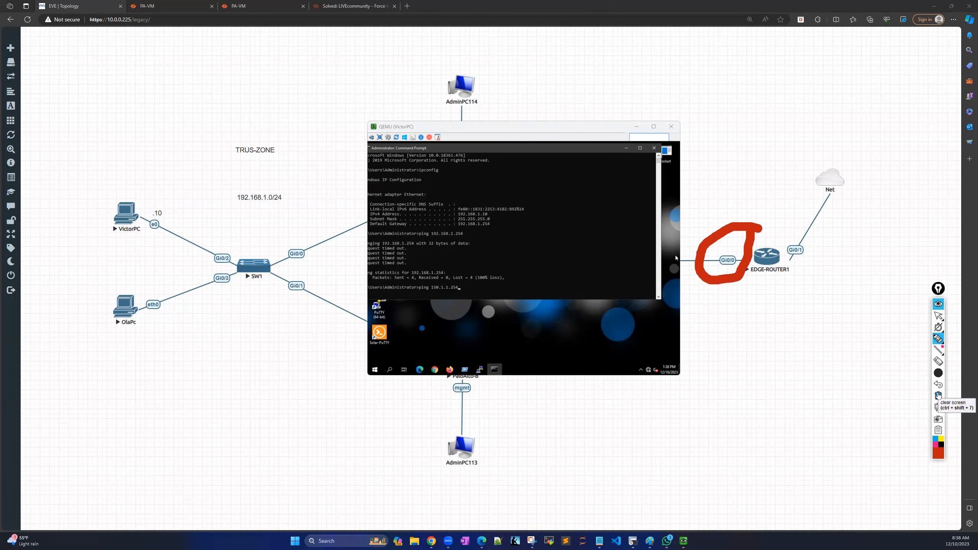
left_click(939, 316)
Run the ping to 150.1.1.254, getting 4 of 4 replies, then minimize the console.
left_click(472, 288)
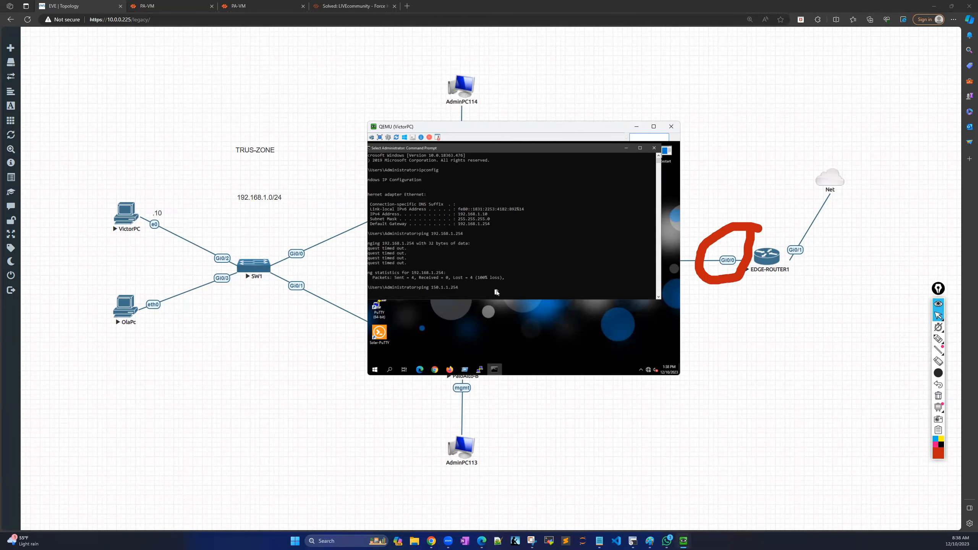
key("Return")
left_click_drag(487, 138, 358, 144)
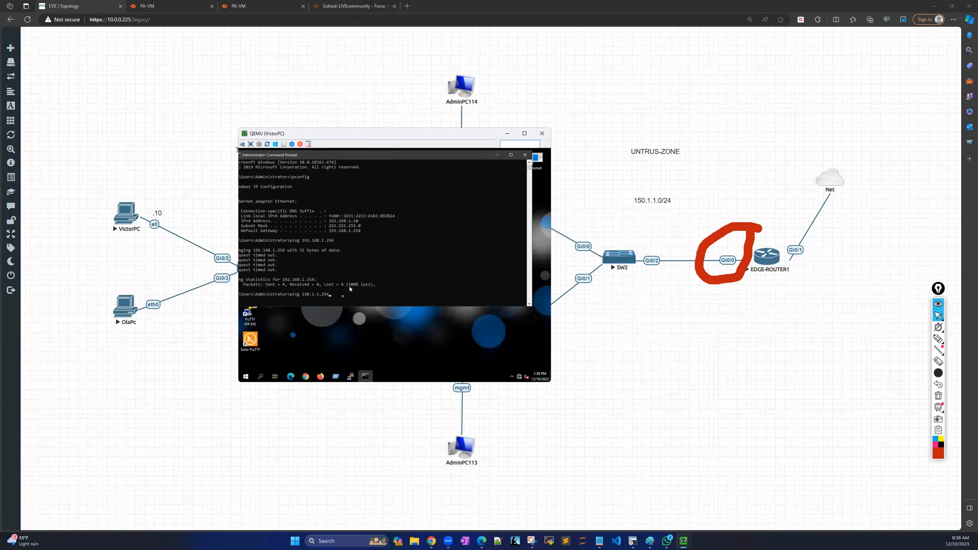
left_click(341, 299)
key("Return")
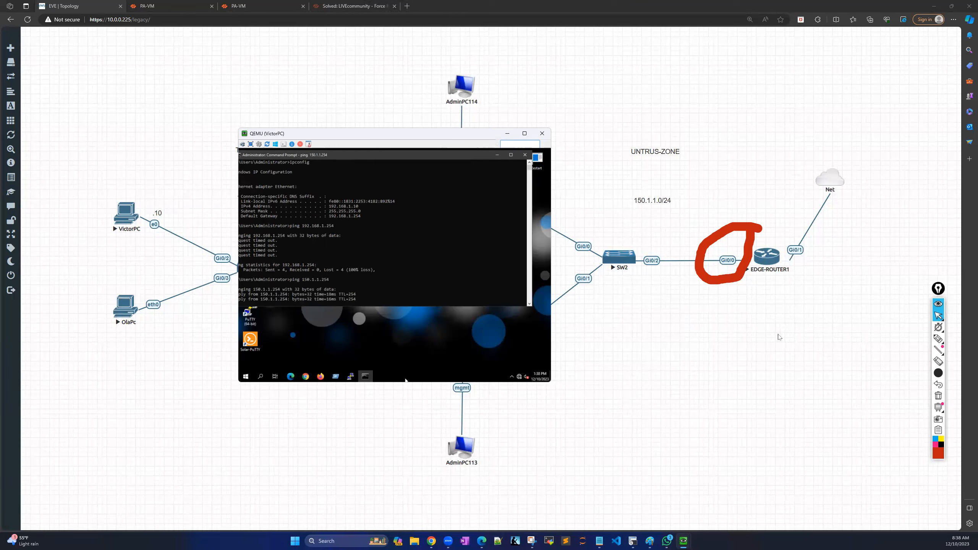
key("Return")
key("Return")
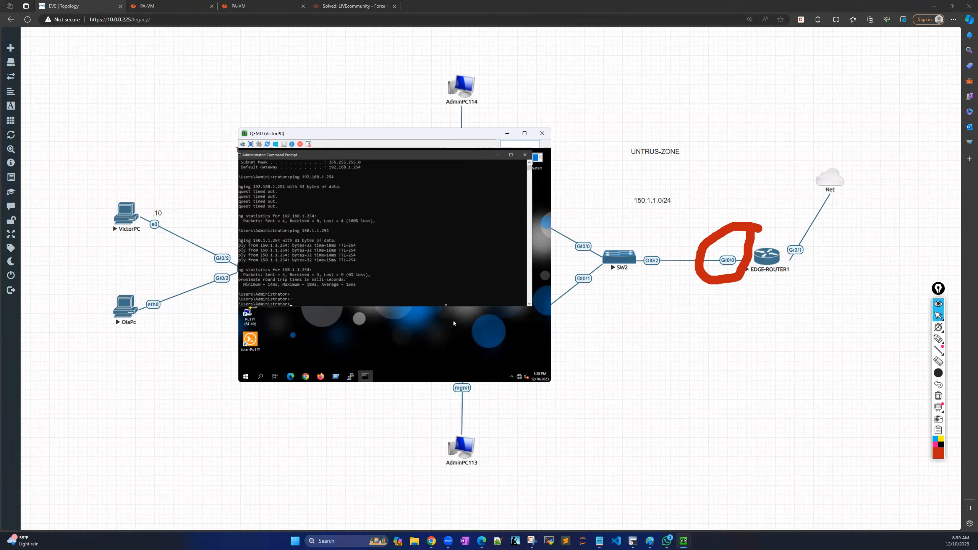
left_click(497, 155)
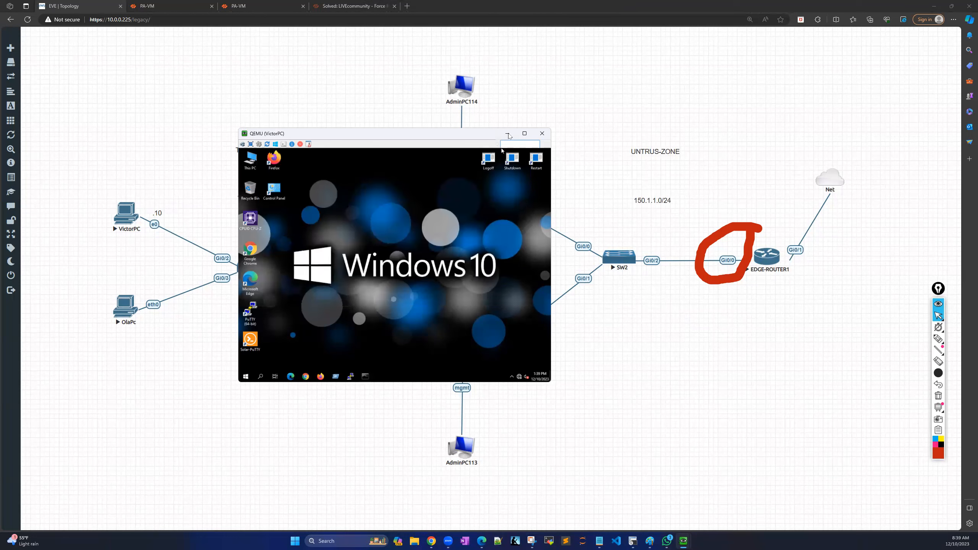
left_click(509, 134)
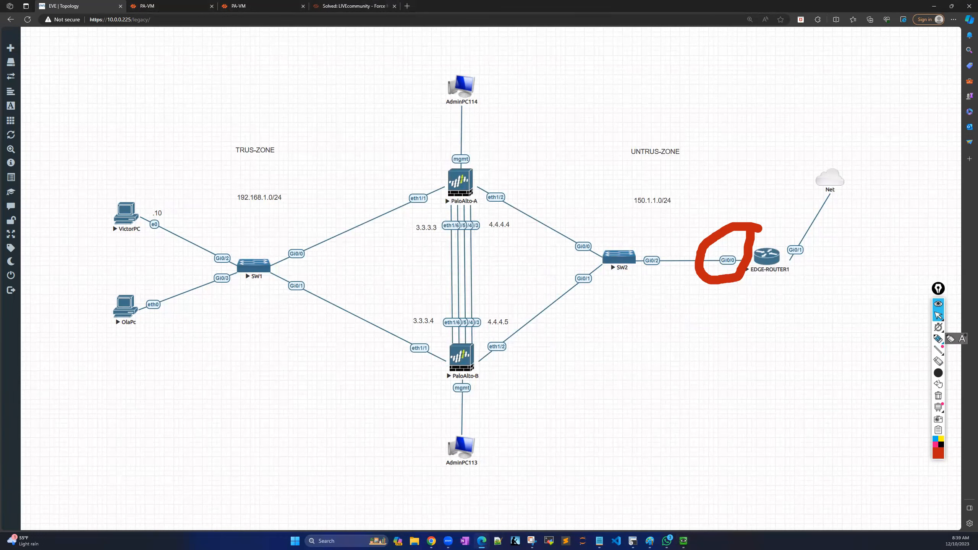
Erase the red mark and add a .254 text label beside EDGE-ROUTER1.
left_click(939, 397)
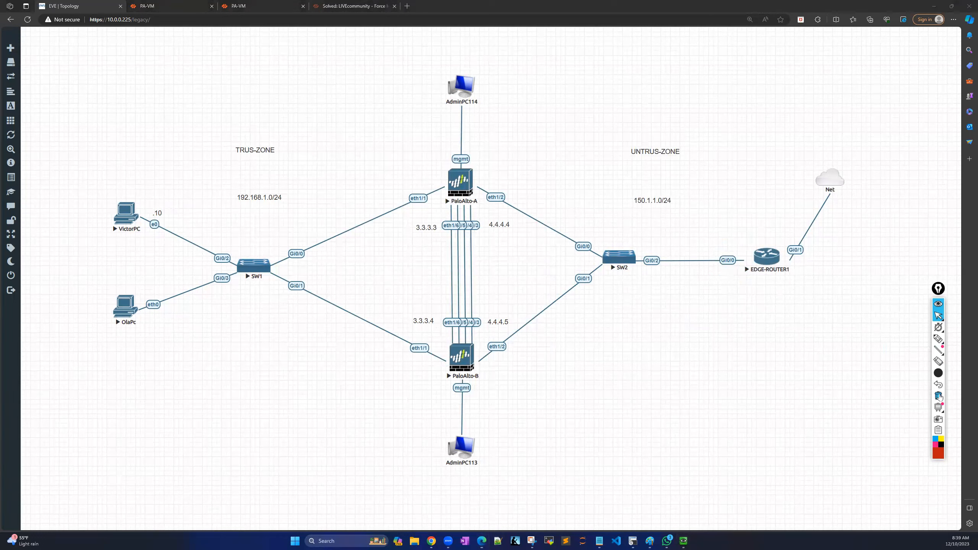
right_click(722, 235)
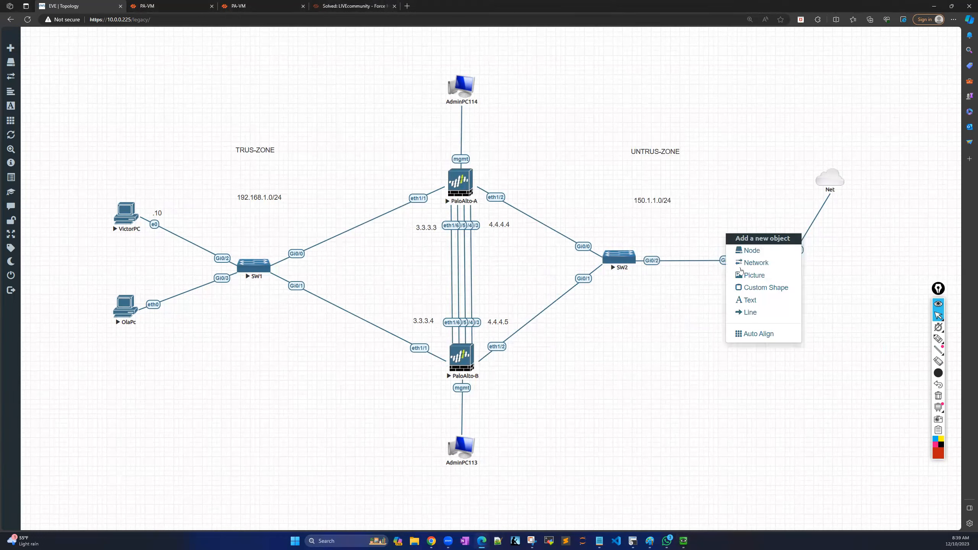
left_click(758, 300)
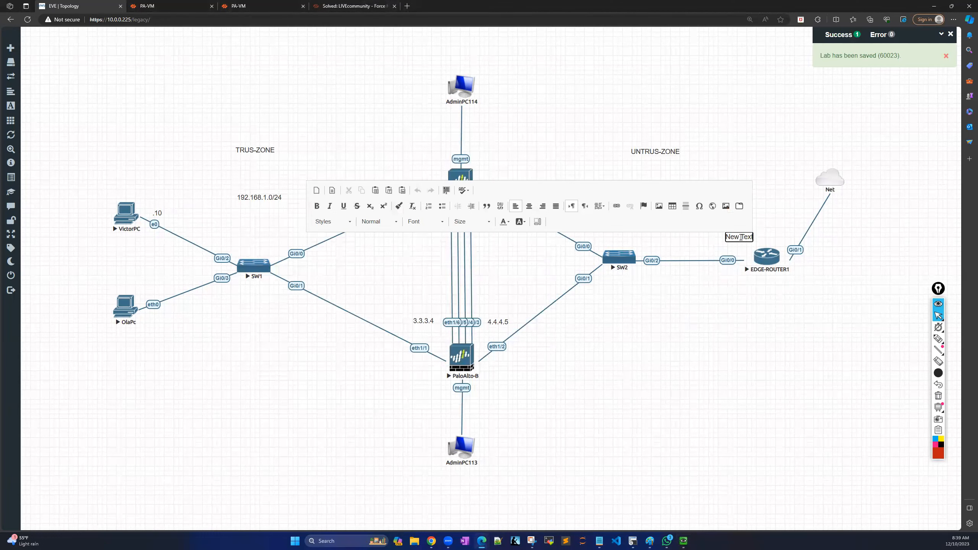
key("BackSpace")
key("BackSpace")
key("BackSpace")
key("BackSpace")
key("BackSpace")
key("BackSpace")
key("BackSpace")
key("BackSpace")
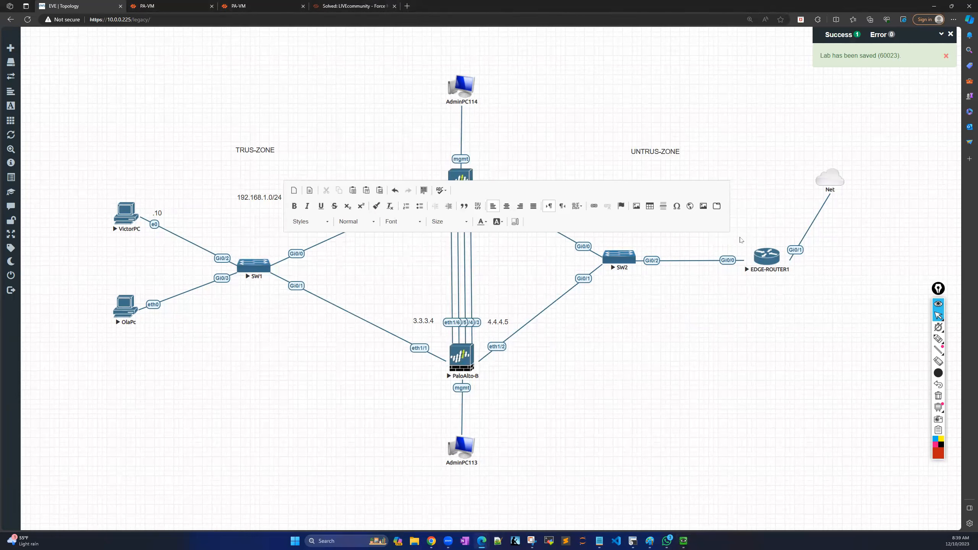
type(".254")
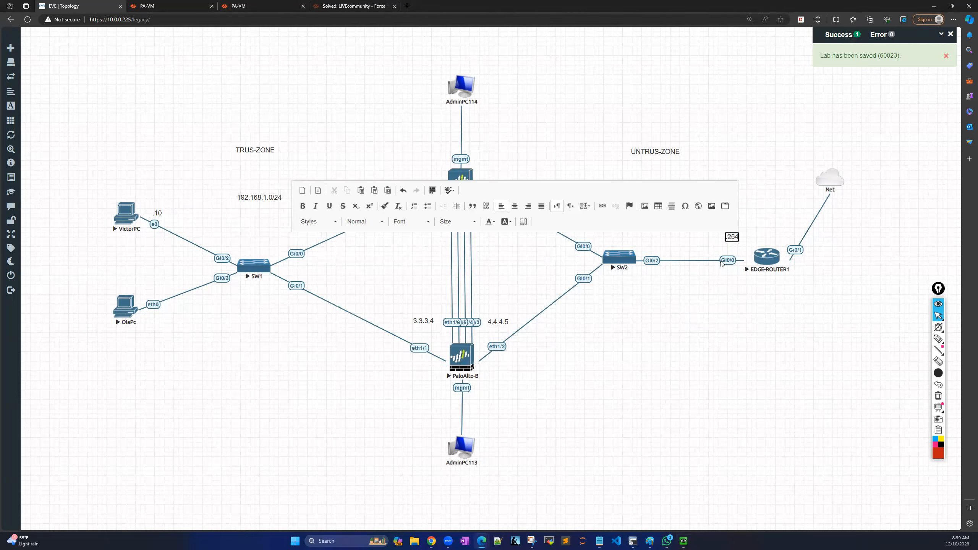
left_click(702, 345)
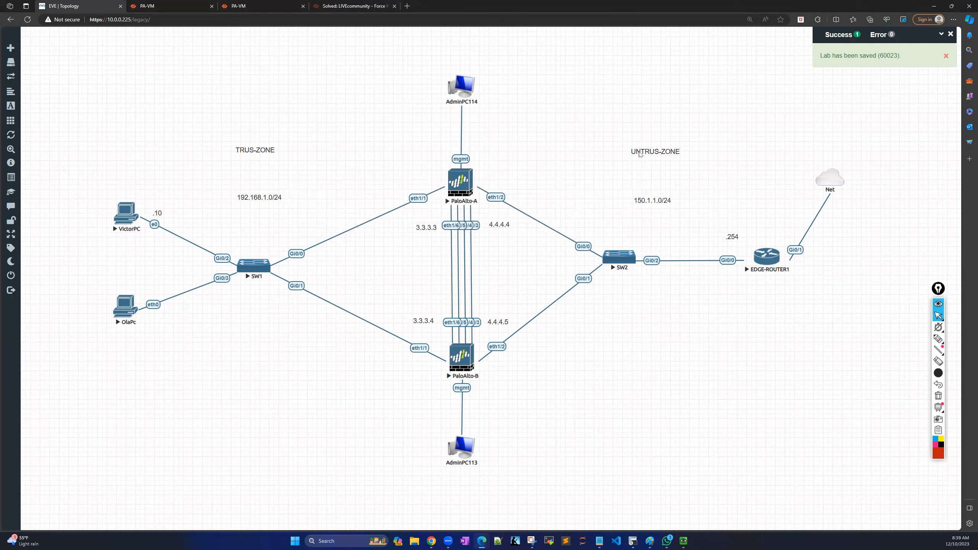
left_click_drag(652, 199, 623, 197)
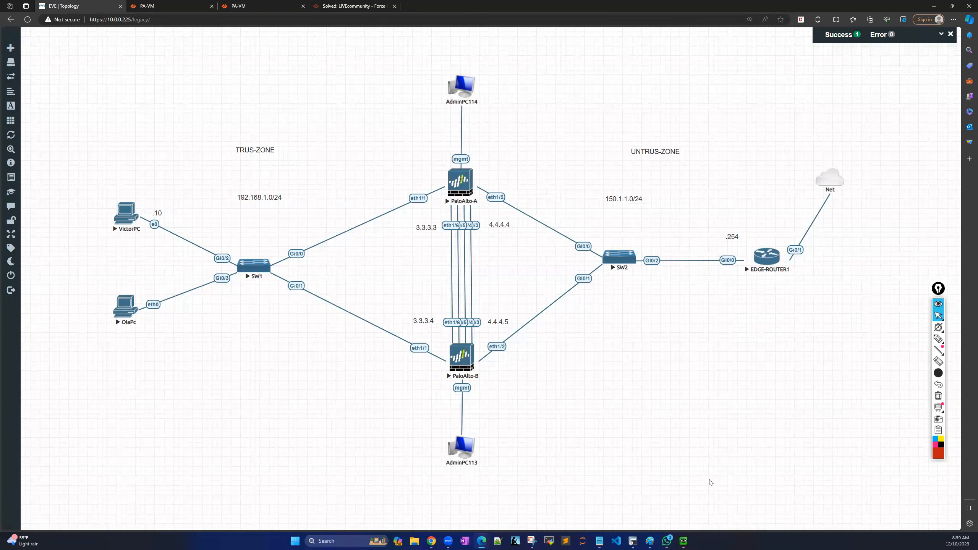
Duplicate the .10 label and change it to .2 beside PaloAlto-A's eth1/2.
right_click(161, 209)
left_click(176, 196)
right_click(161, 212)
left_click(189, 230)
left_click_drag(165, 219, 505, 185)
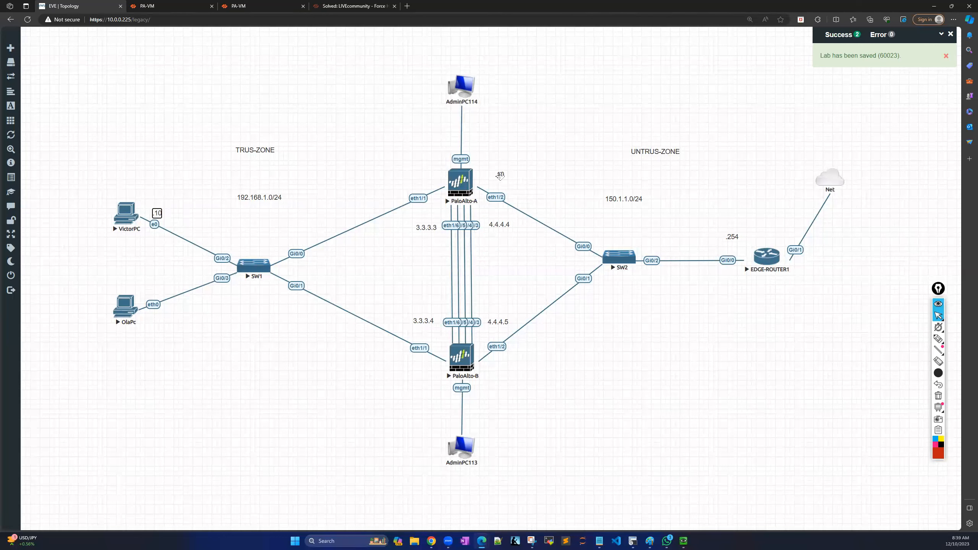
double_click(500, 174)
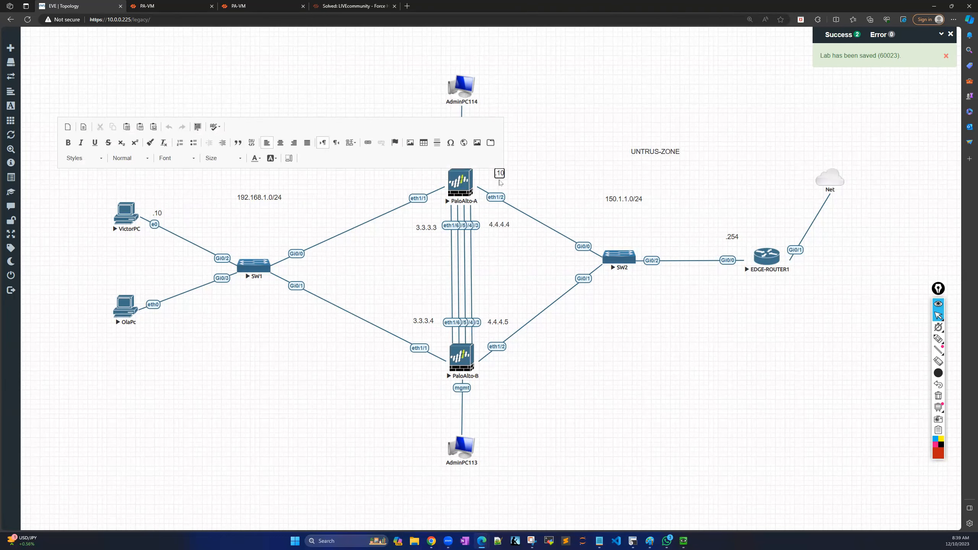
type("2")
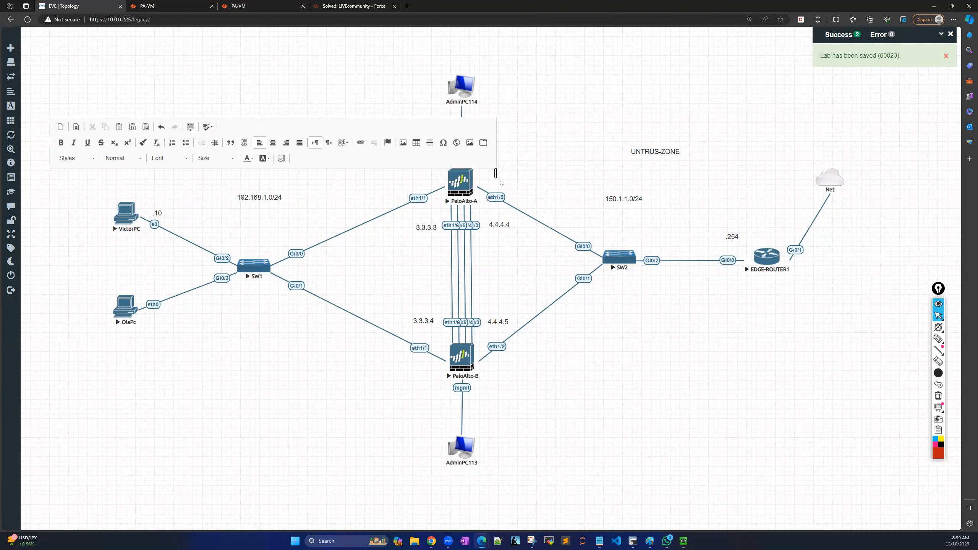
left_click(543, 149)
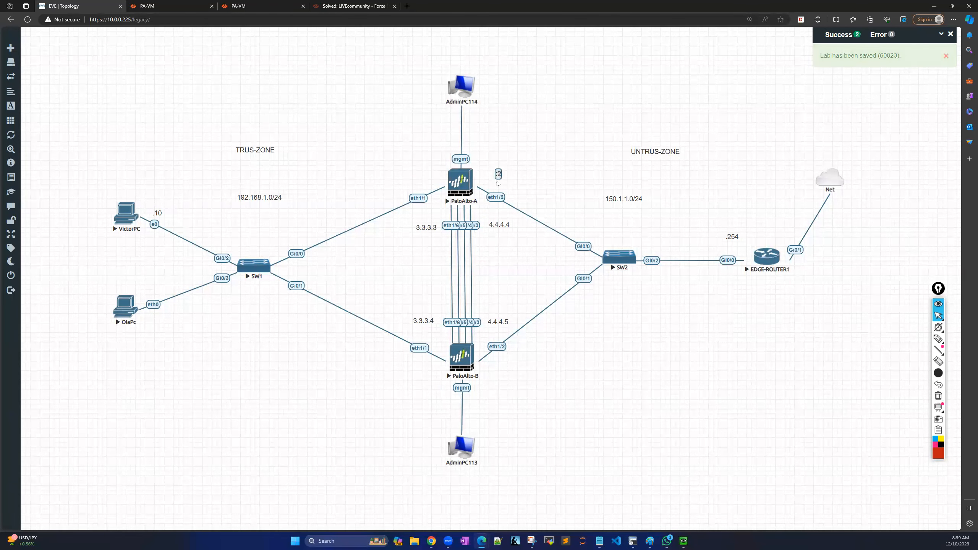
Duplicate the .254 label beside PaloAlto-A's eth1/1 and fine-tune the label positions.
right_click(733, 237)
left_click(763, 254)
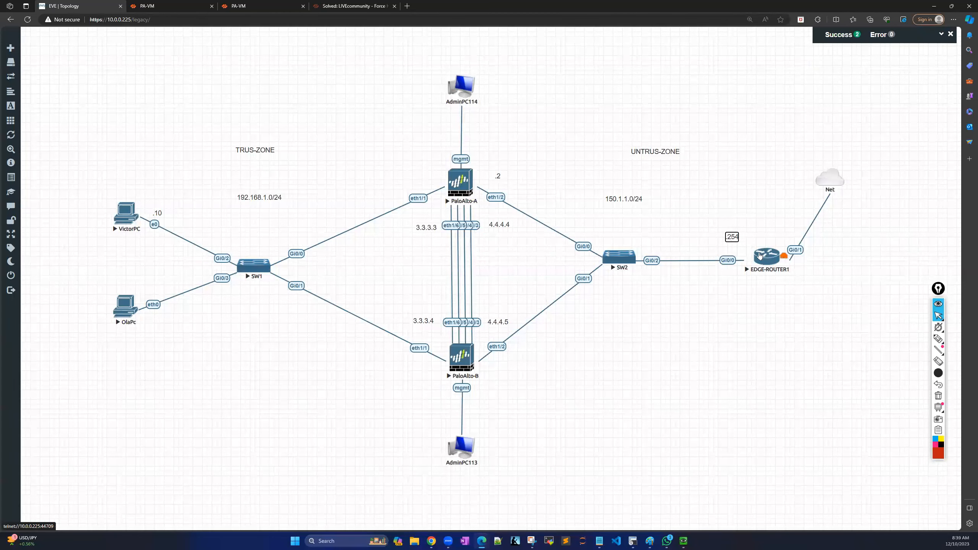
left_click_drag(744, 242, 420, 177)
left_click_drag(499, 177, 495, 178)
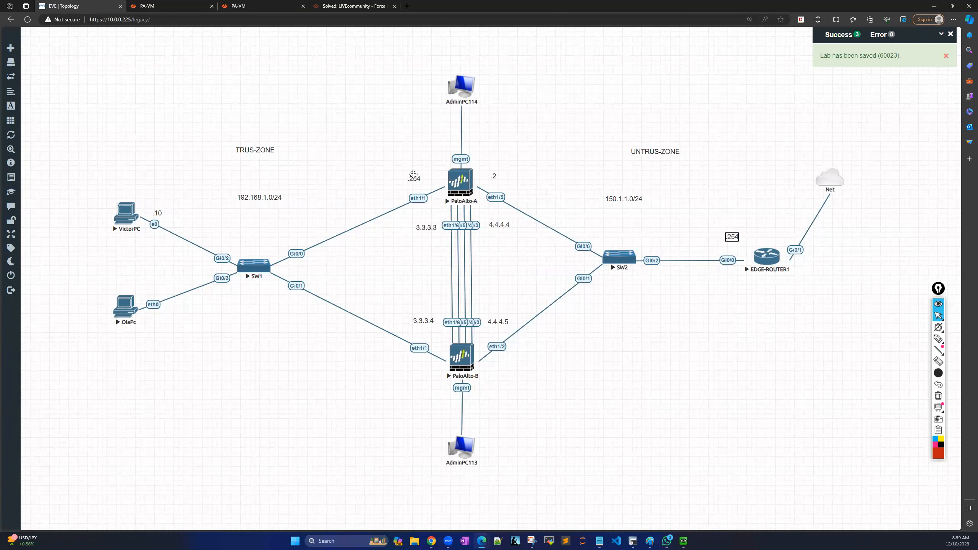
left_click_drag(416, 176, 420, 174)
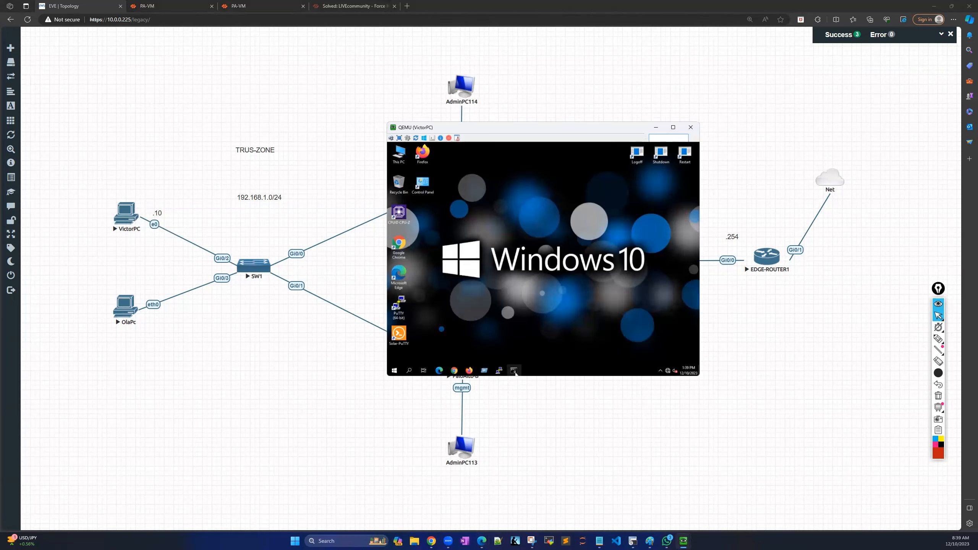
Run a continuous ping 150.1.1.254 -t in VictorPC's Command Prompt.
left_click(515, 371)
left_click(493, 294)
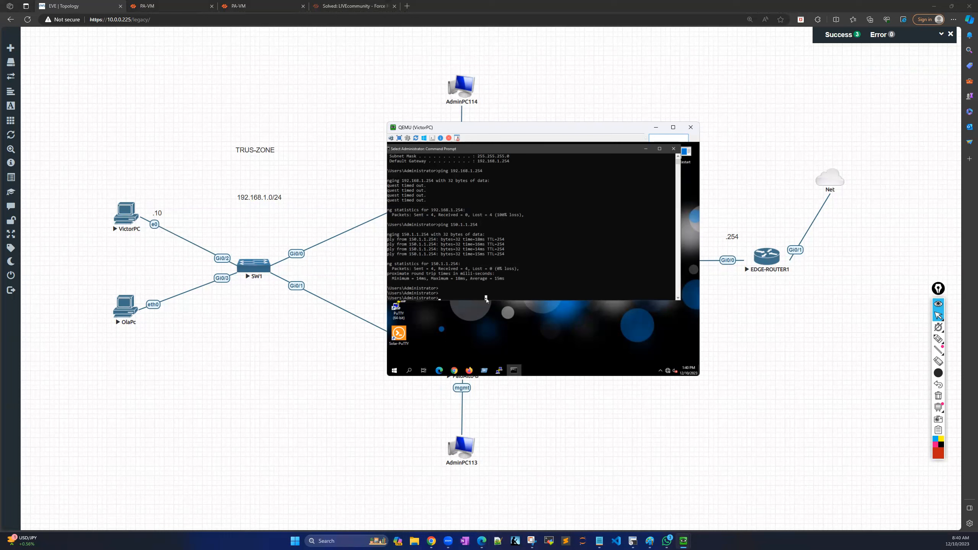
key("Up")
key("Return")
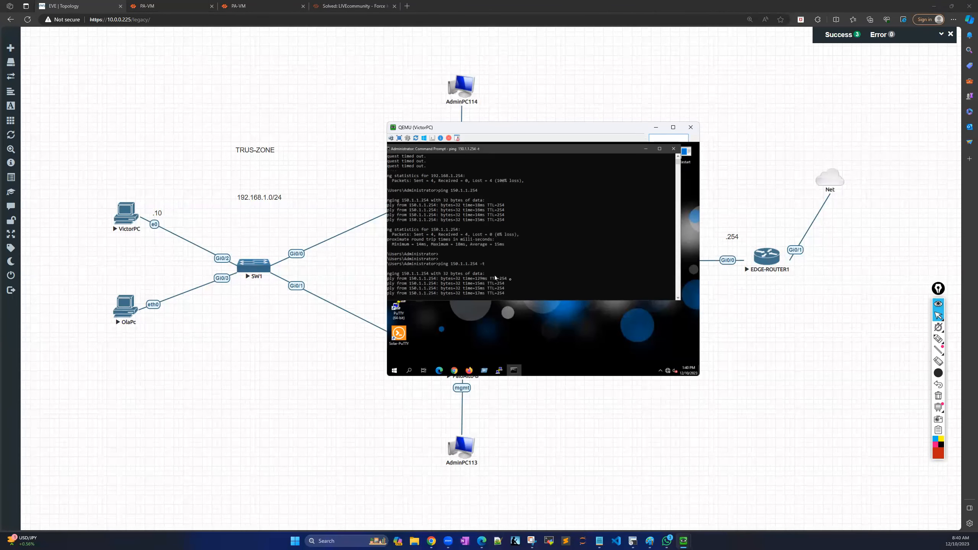
Close the successful commit status and open Device > High Availability > Link and Path Monitoring.
left_click(183, 10)
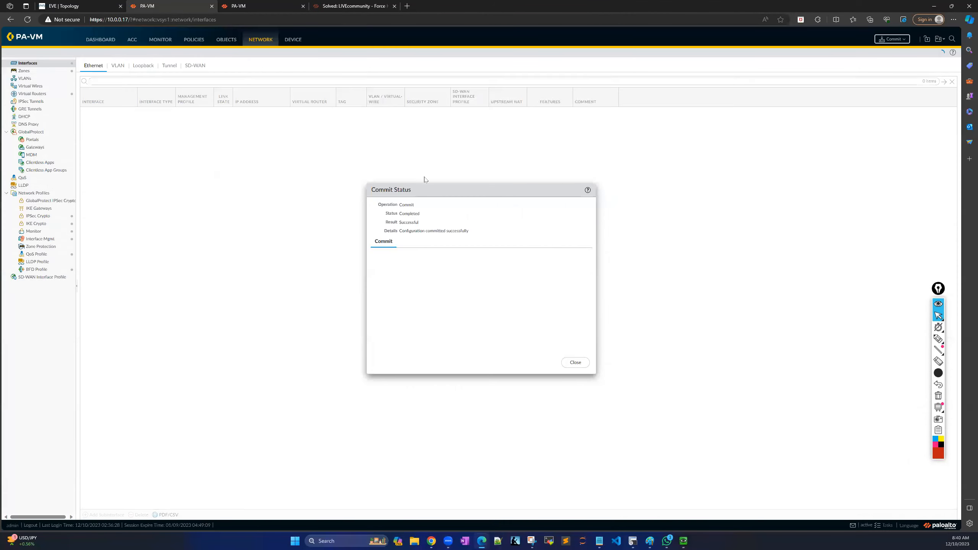
left_click(581, 362)
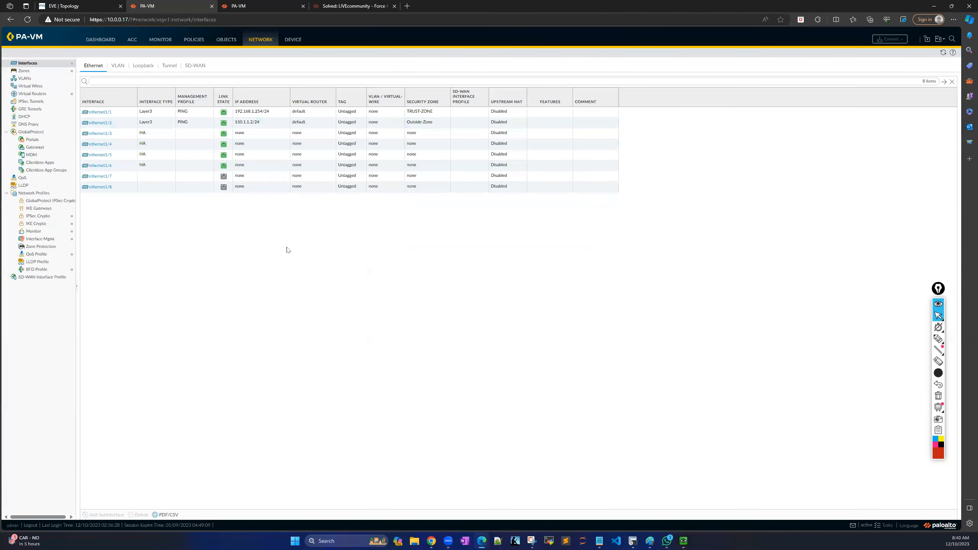
left_click(292, 39)
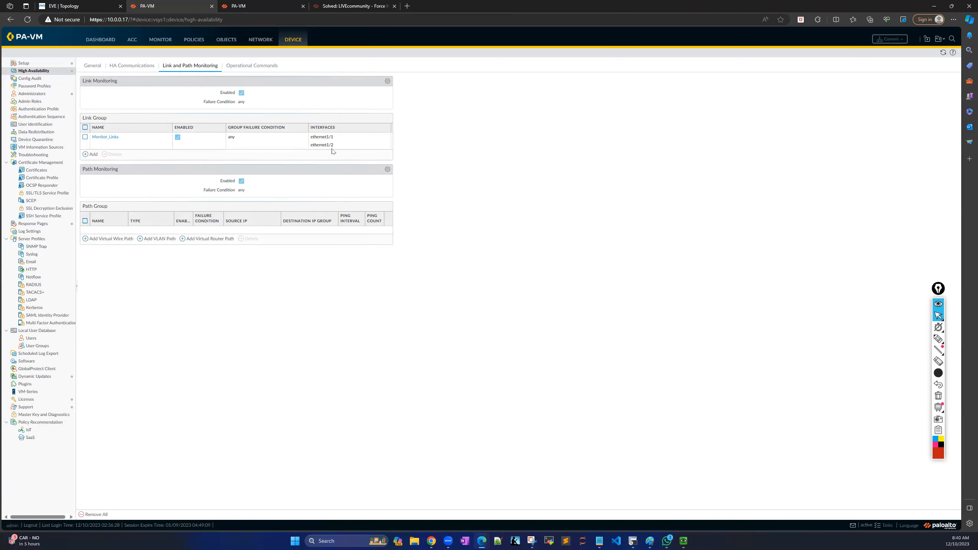
Open VictorPC's console from the EVE-NG topology to watch the continuous ping.
left_click(91, 10)
left_click(138, 211)
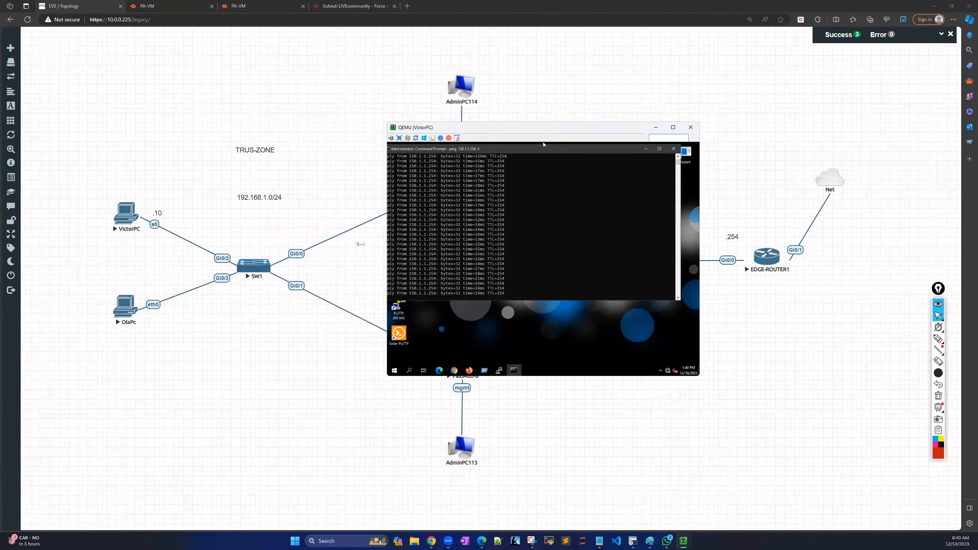
Open the second firewall's Device > High Availability > Link and Path Monitoring page.
left_click_drag(543, 127, 202, 143)
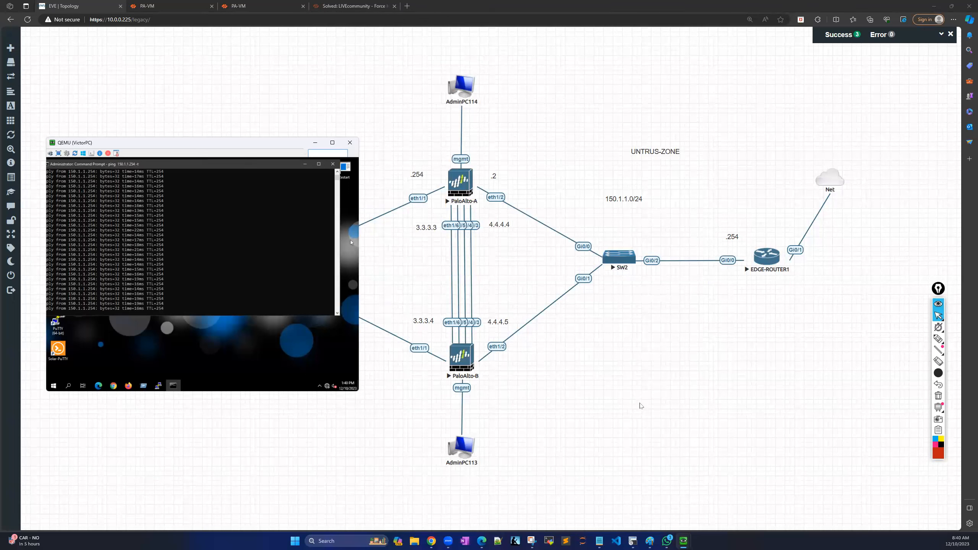
right_click(498, 200)
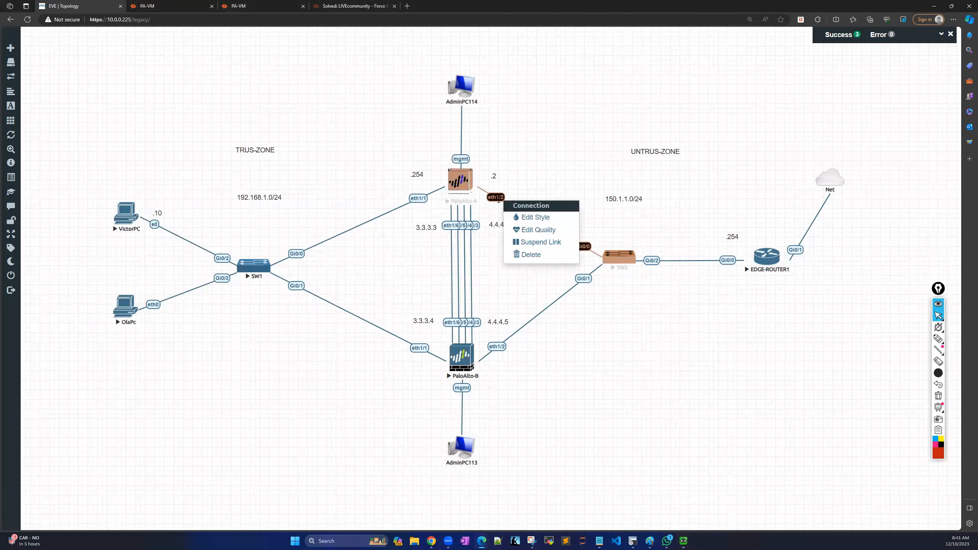
left_click(629, 348)
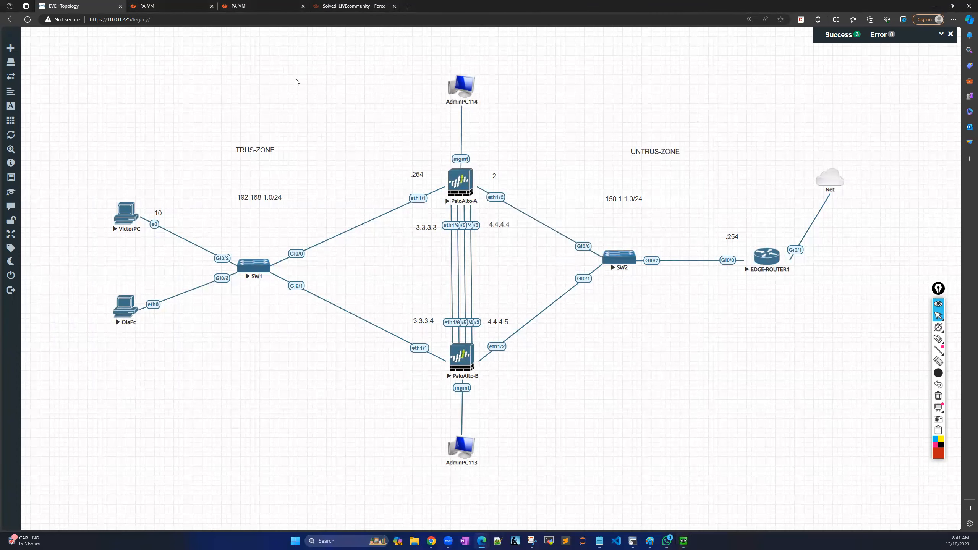
left_click(264, 7)
left_click(294, 40)
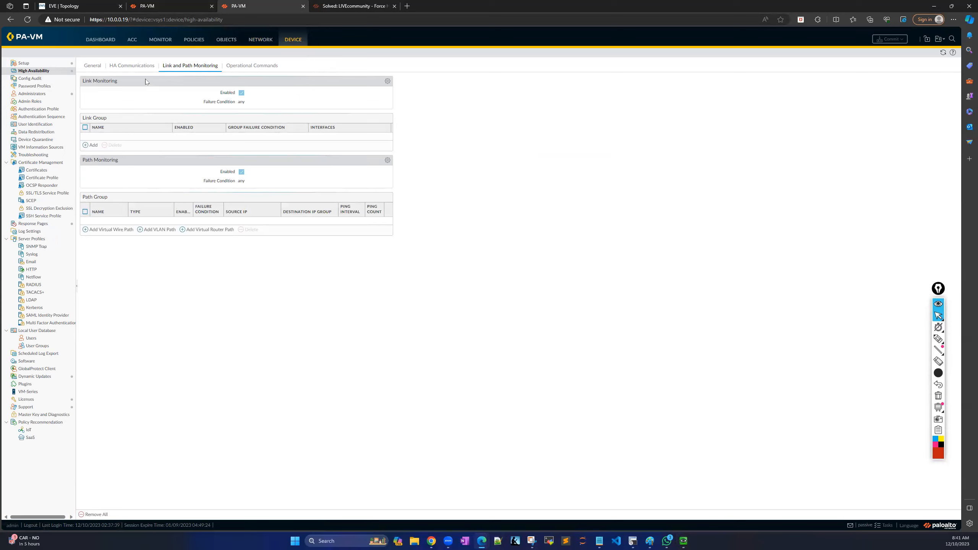
Start a new link monitoring group covering ethernet1/1 and ethernet1/2.
left_click(94, 67)
left_click(128, 67)
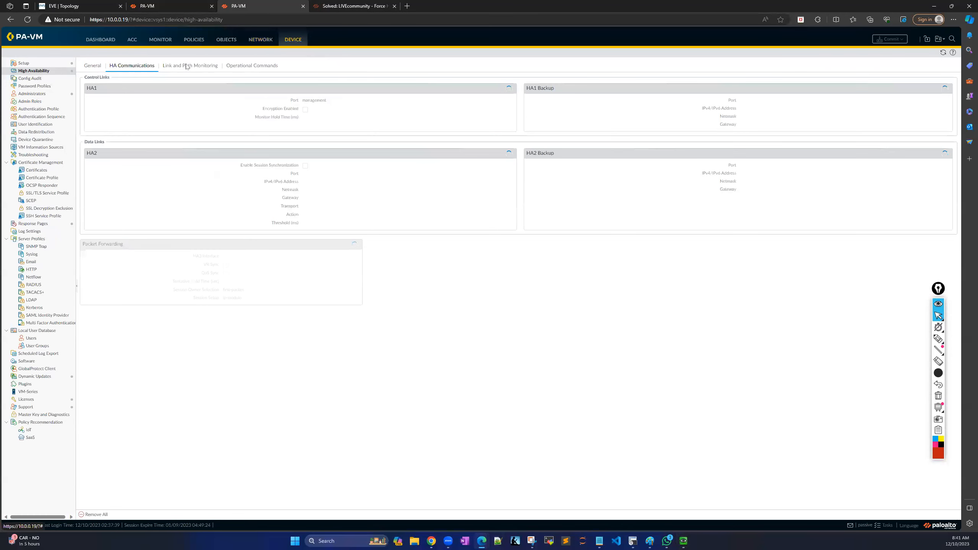
left_click(188, 66)
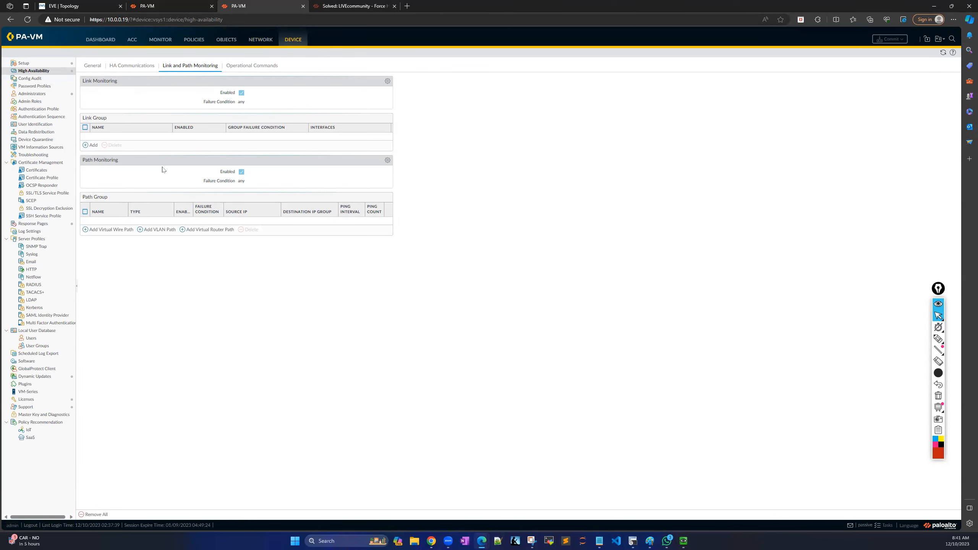
left_click(87, 146)
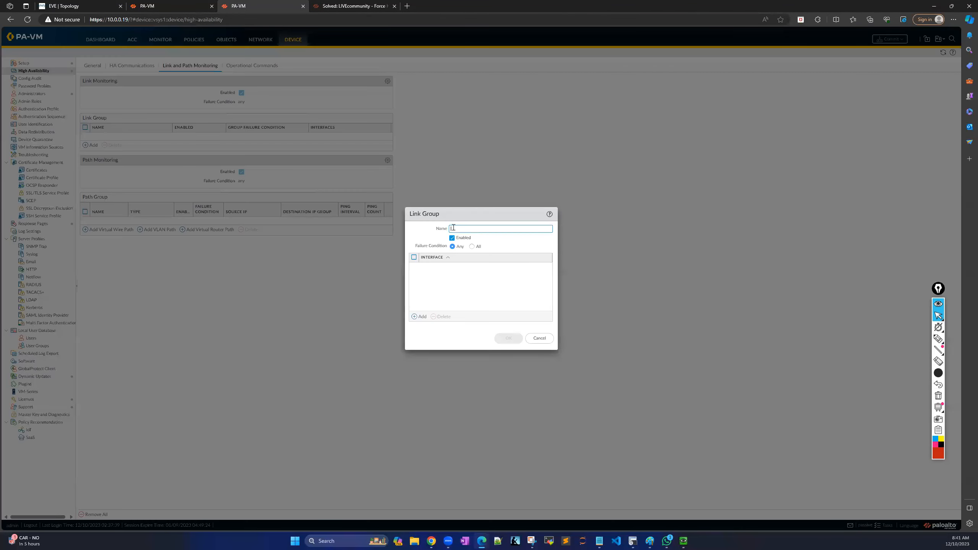
left_click(415, 318)
left_click(437, 277)
left_click(415, 317)
left_click(446, 295)
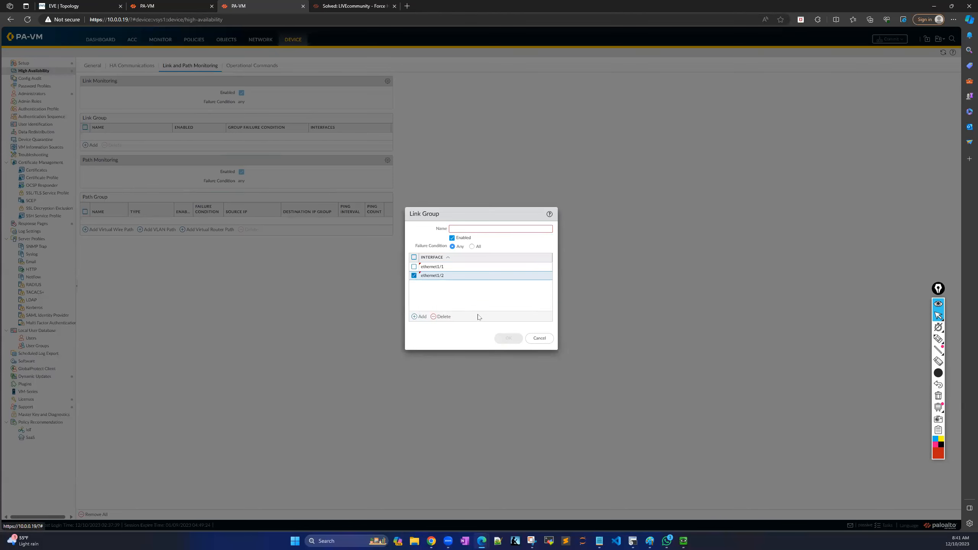
Name the group Monitor_Link, save it, and commit the configuration.
left_click(467, 230)
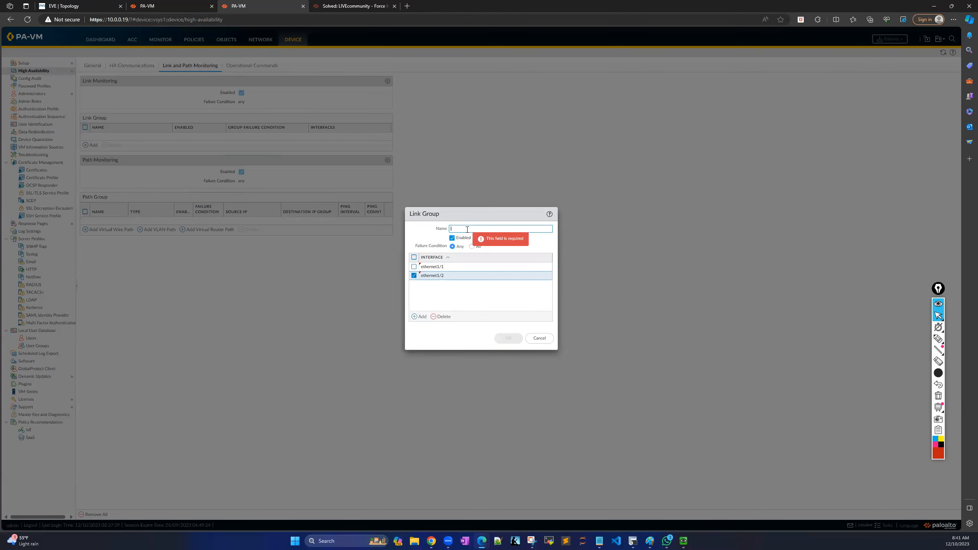
type("M")
key("Caps_Lock")
type("o")
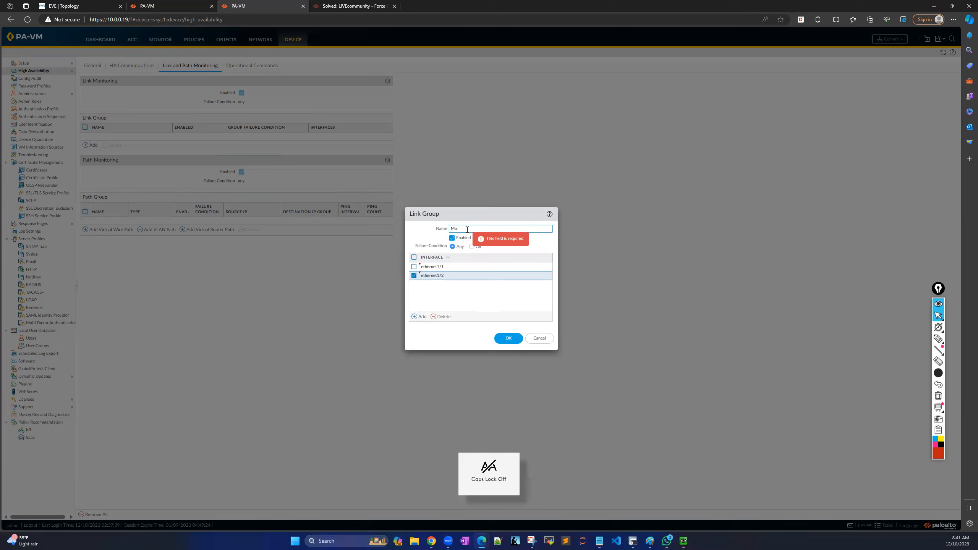
type("nito")
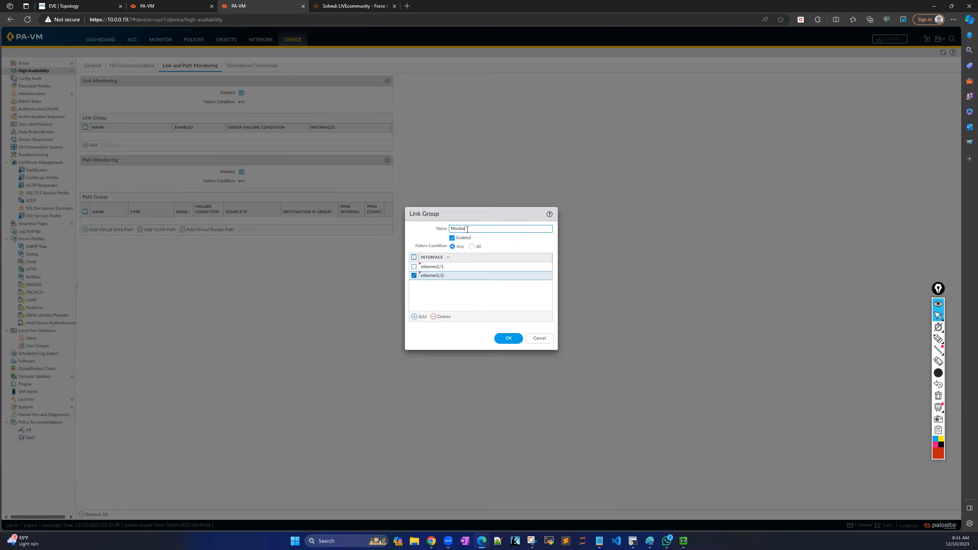
type("rL")
key("Caps_Lock")
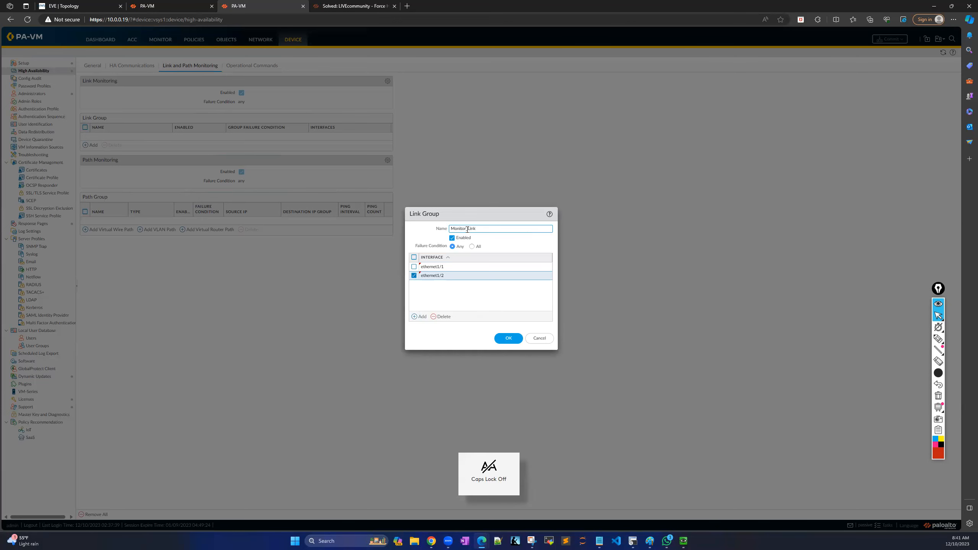
left_click(508, 339)
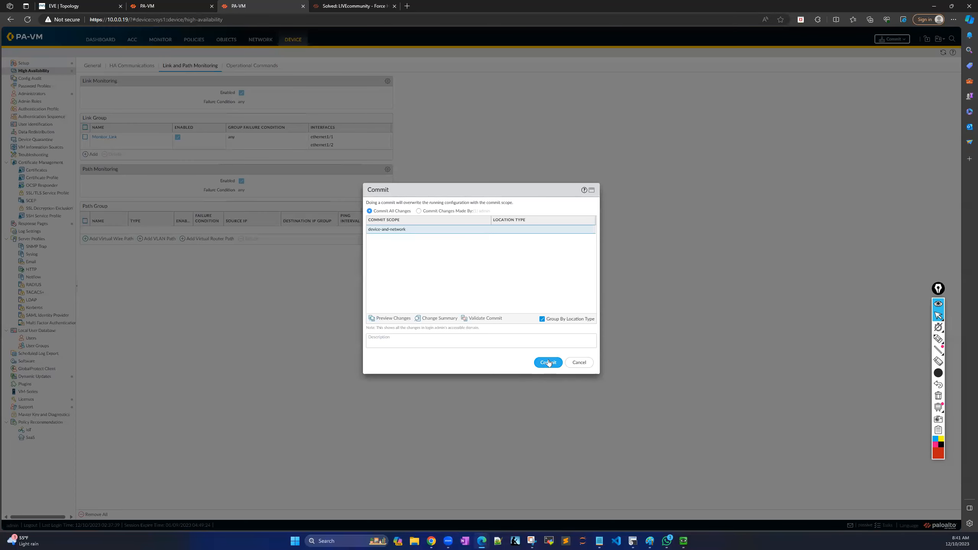
left_click(549, 362)
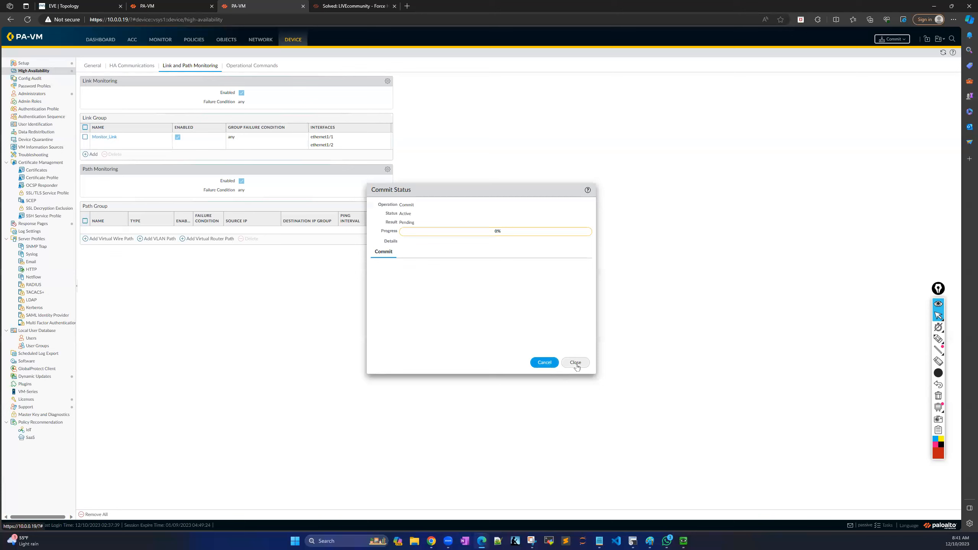
left_click(576, 362)
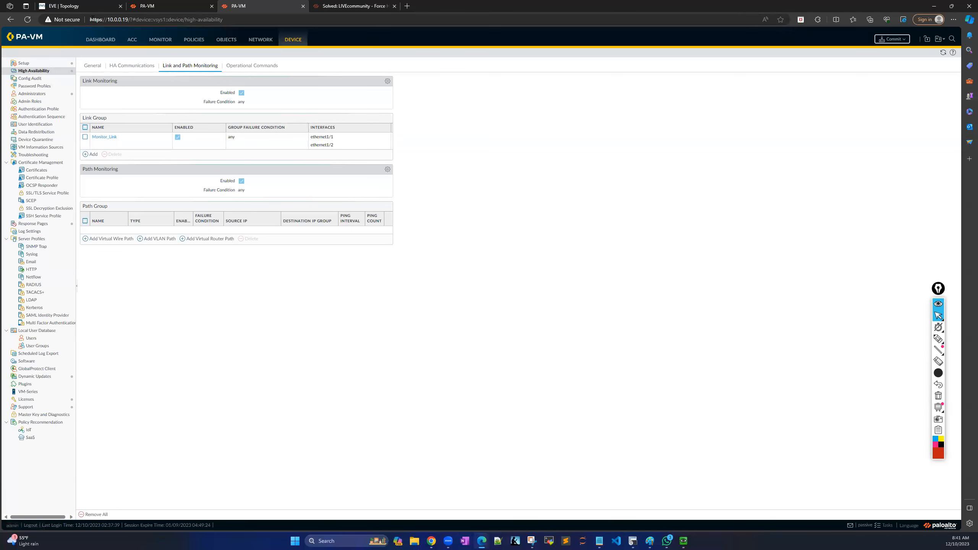
Close the duplicate VictorPC consoles and move the remaining one to the upper left.
left_click(111, 5)
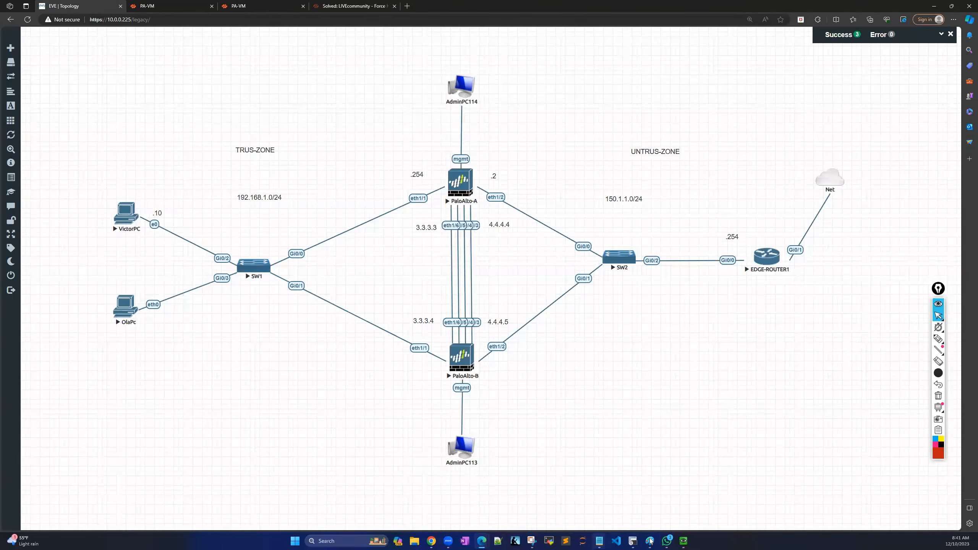
left_click(683, 540)
mouse_move(682, 542)
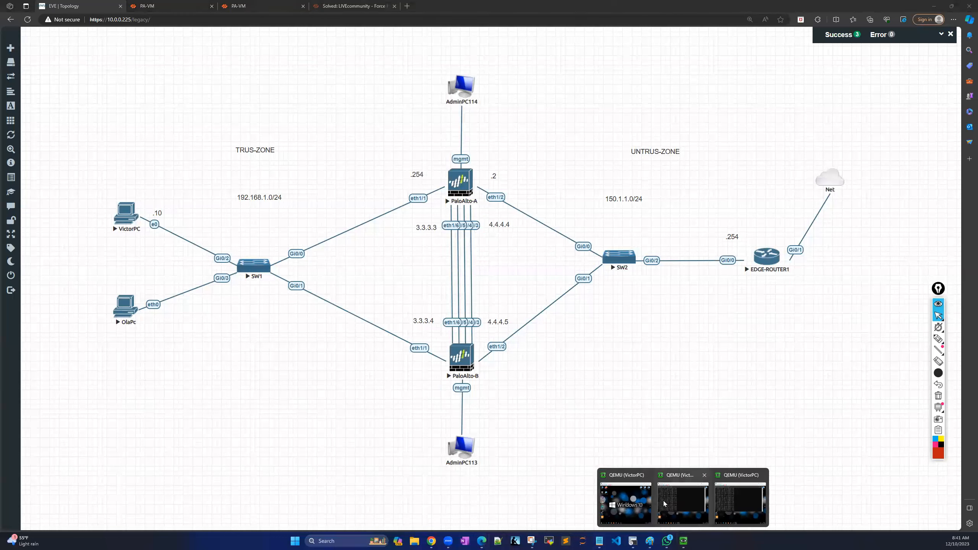
left_click(647, 475)
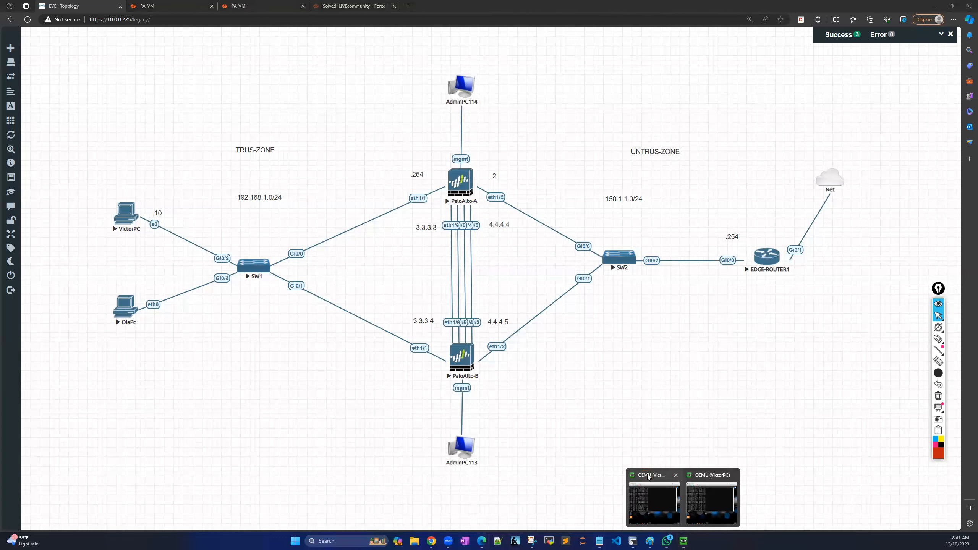
left_click(677, 477)
left_click(686, 497)
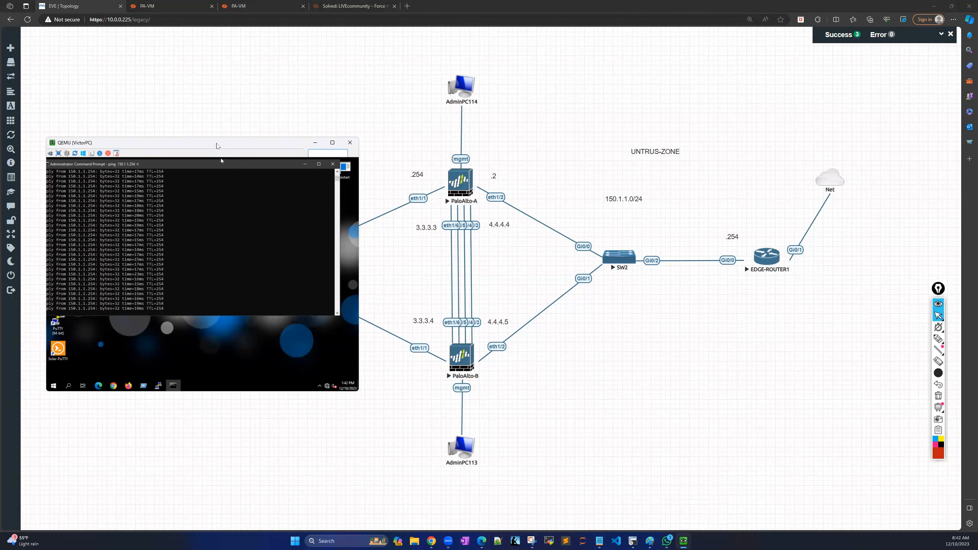
left_click_drag(212, 141, 201, 63)
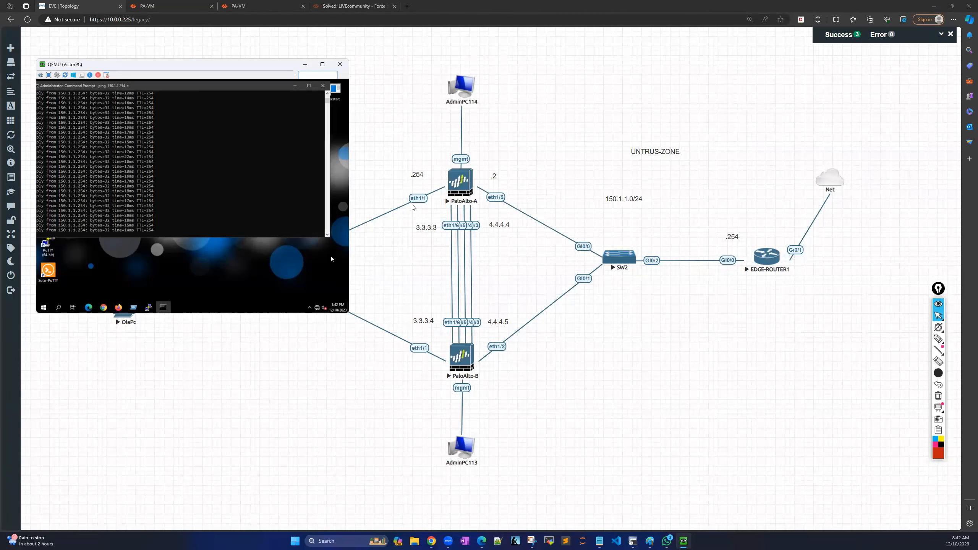
Suspend the eth1/2 link between PaloAlto-A and SW2 in the topology.
right_click(504, 201)
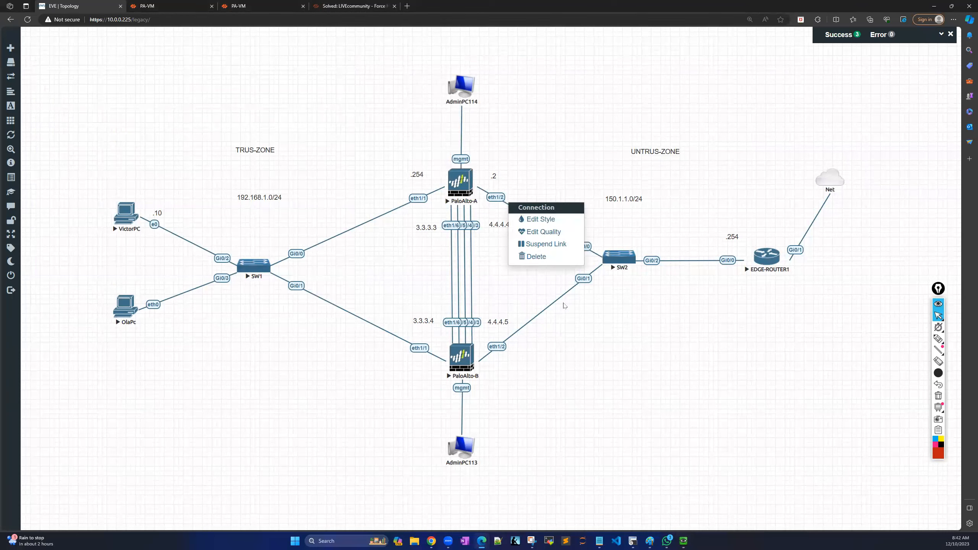
left_click(616, 327)
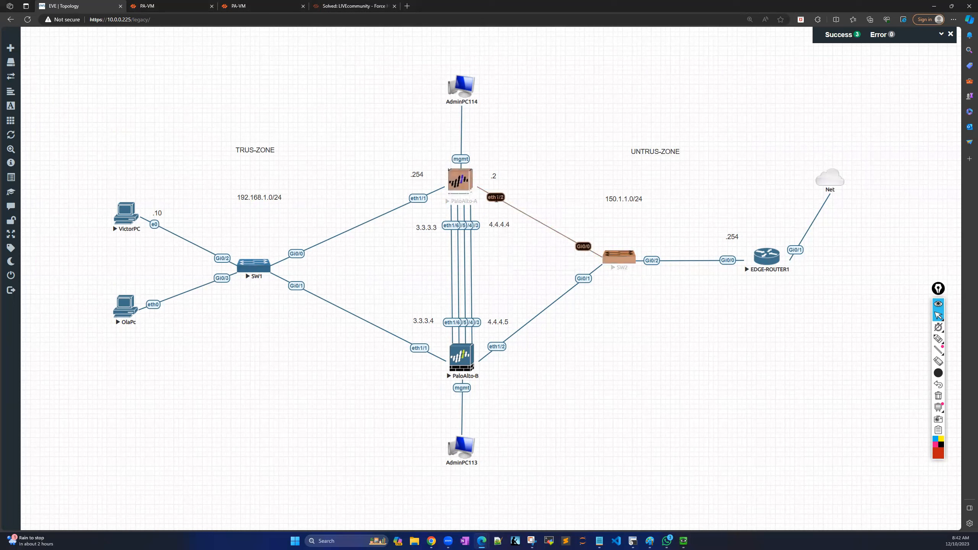
right_click(497, 199)
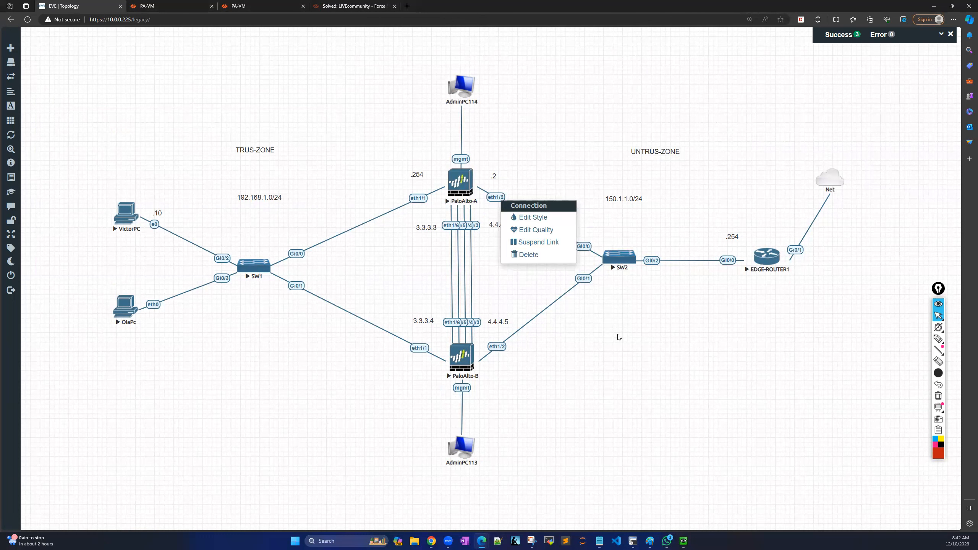
left_click(540, 244)
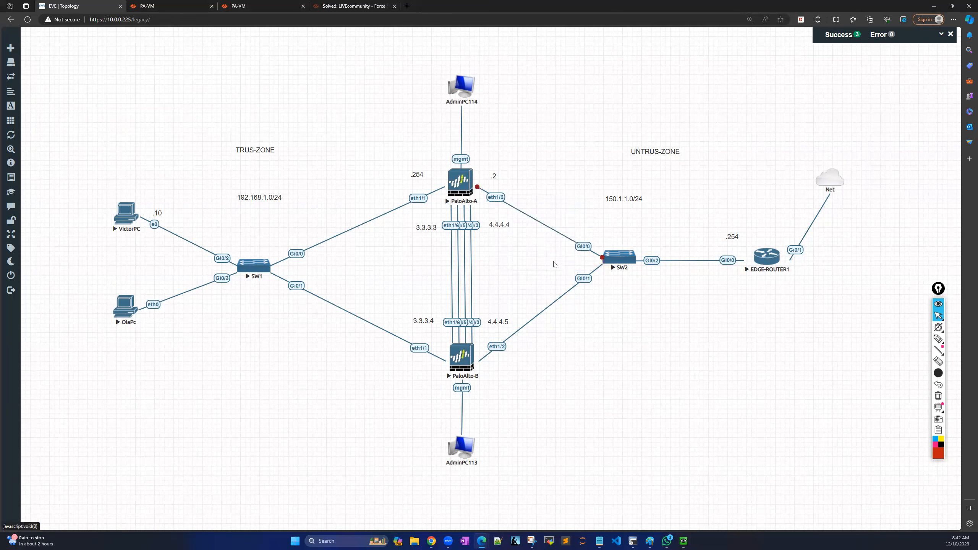
Make VictorPC's ping Command Prompt taller, then maximize it inside the VM.
mouse_move(684, 542)
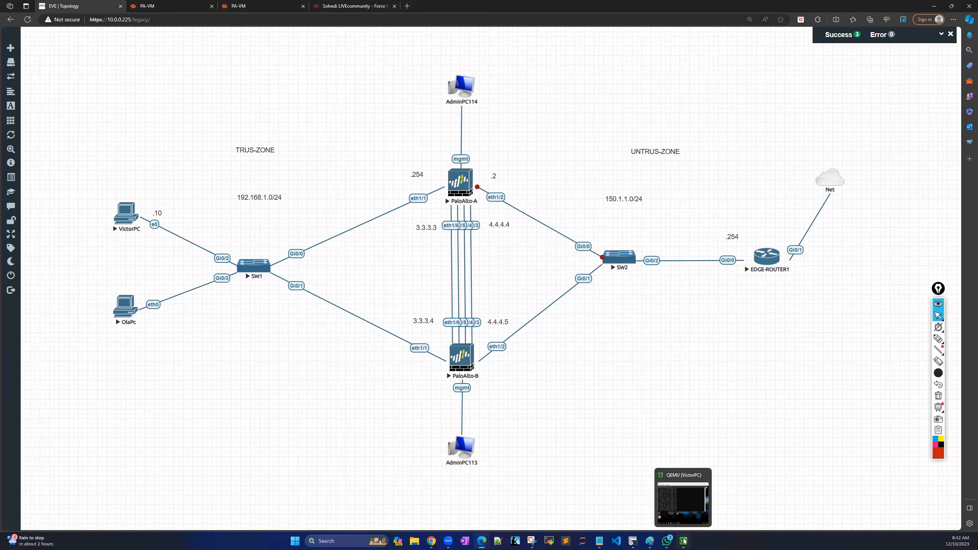
left_click(680, 516)
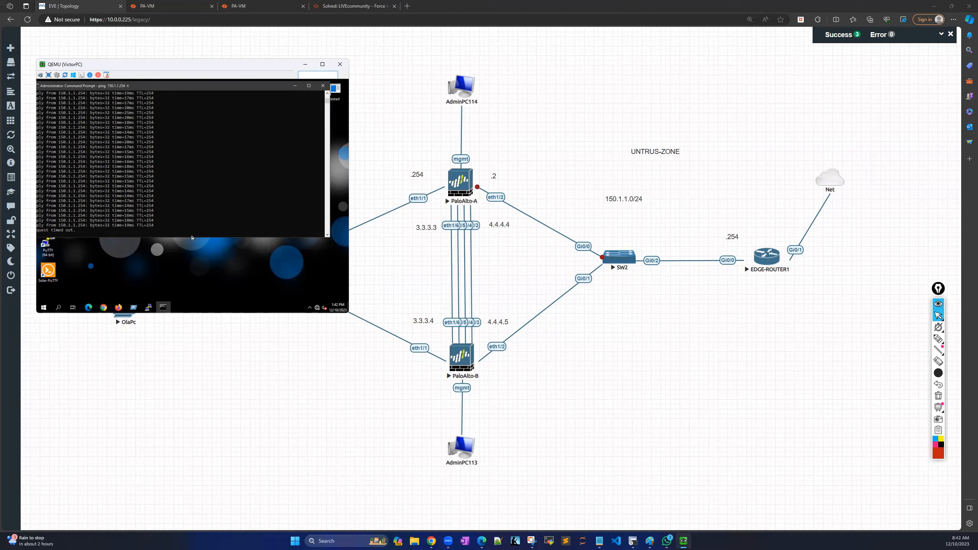
left_click_drag(198, 237, 207, 296)
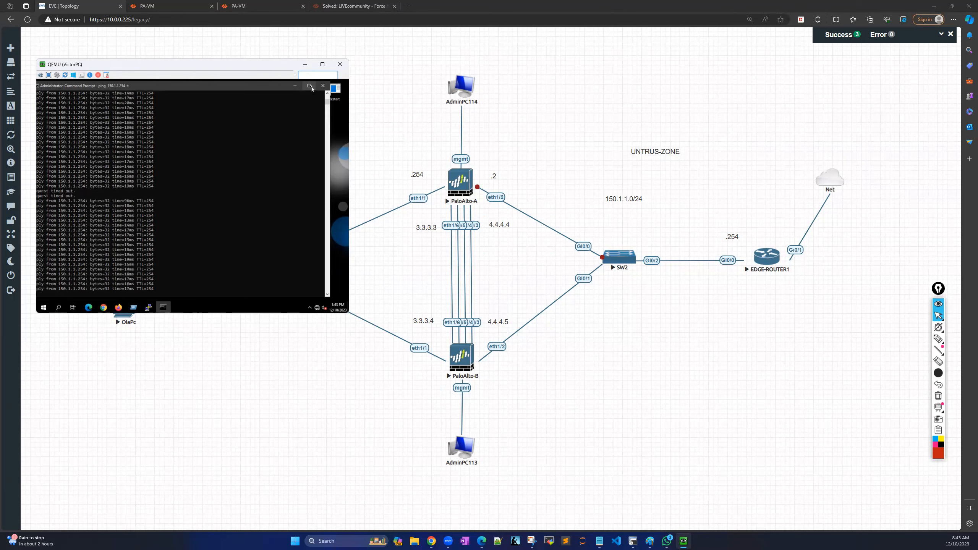
left_click(313, 87)
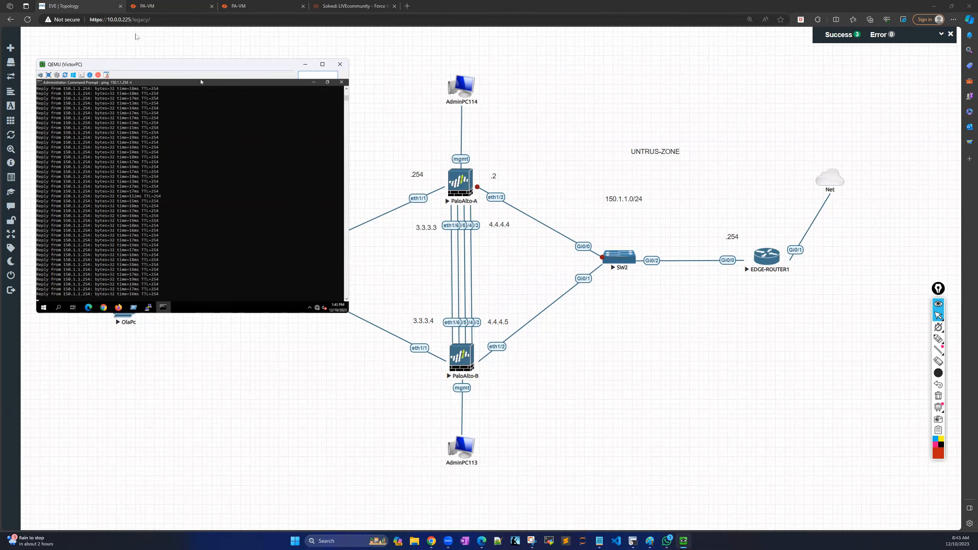
Add the High Availability widget to Firewall-A's dashboard.
left_click(165, 6)
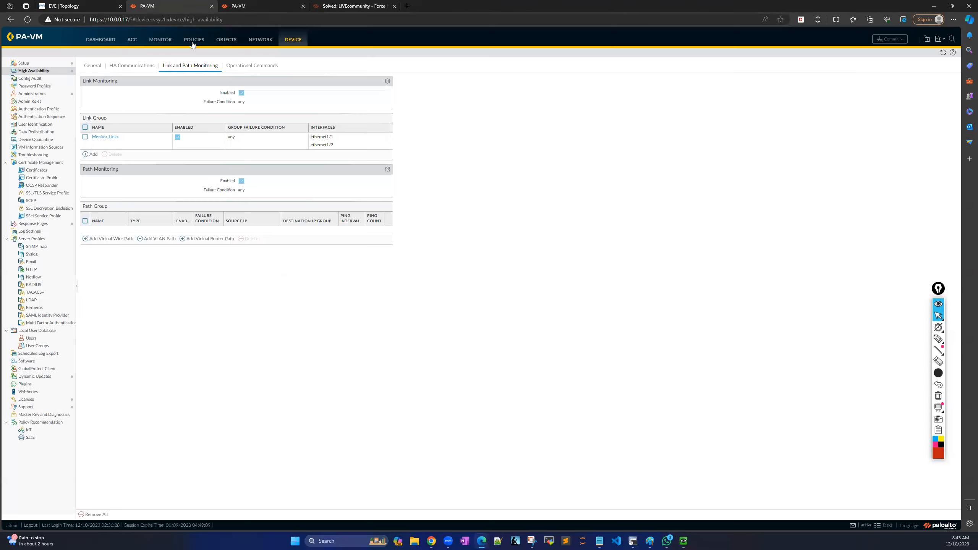
left_click(98, 40)
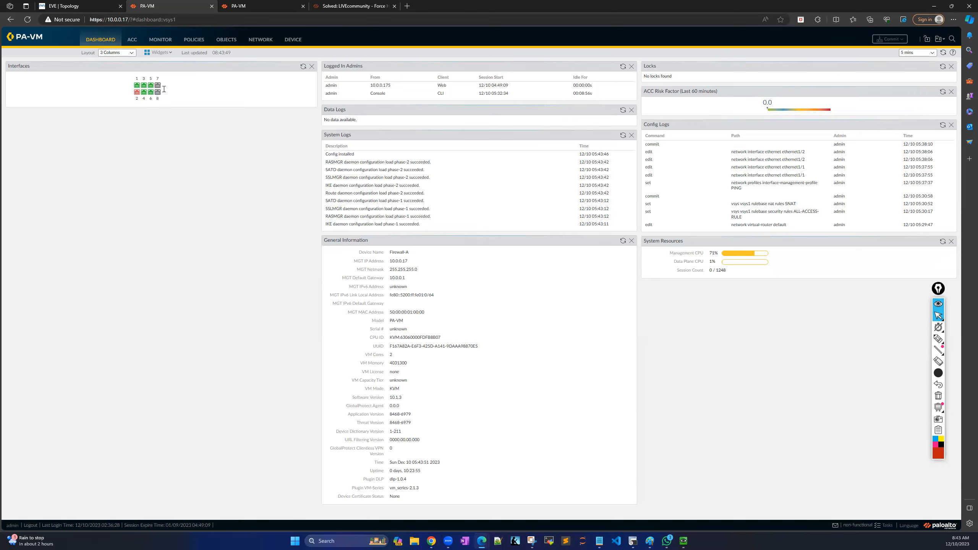
left_click(164, 53)
mouse_move(169, 70)
left_click(210, 96)
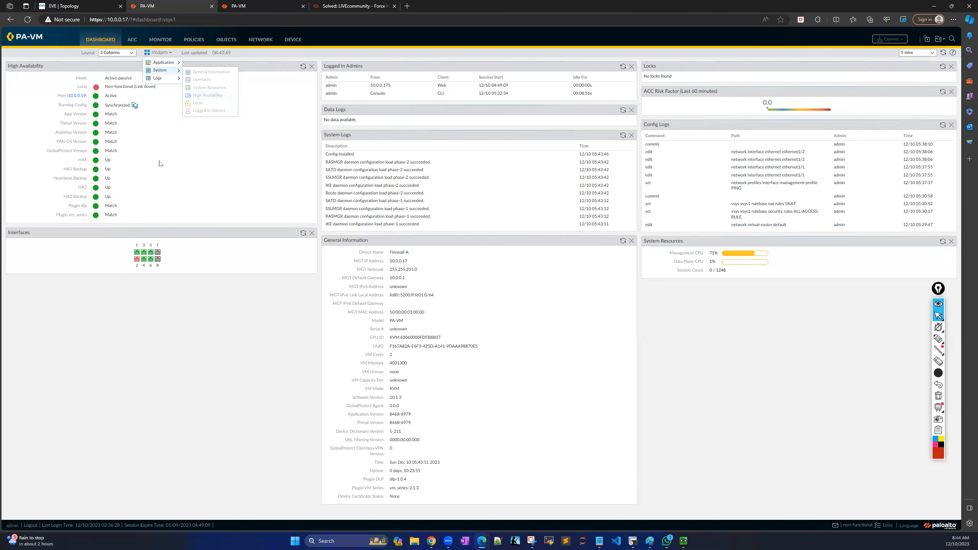
left_click(194, 165)
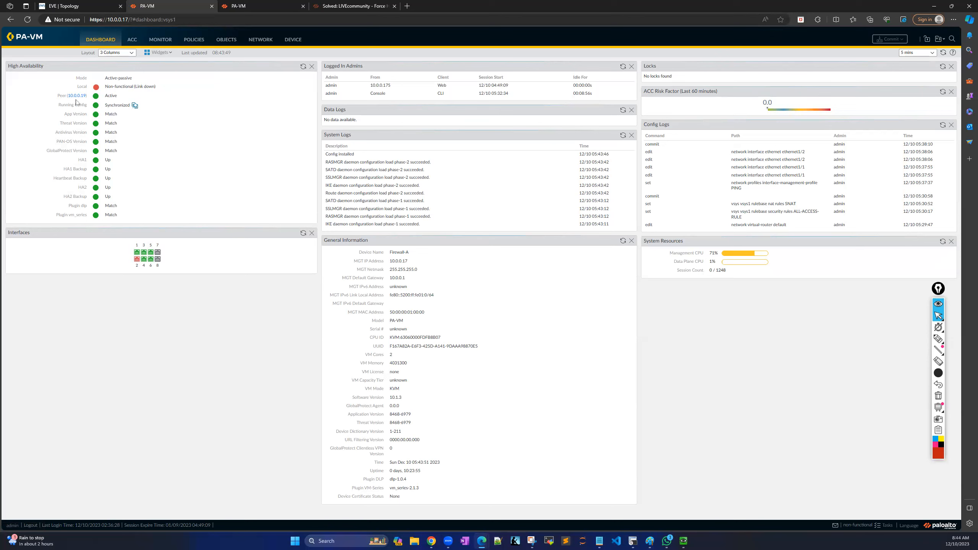
Highlight the peer 10.0.0.19 Active entry in the HA widget, then return to the topology.
double_click(61, 95)
left_click_drag(76, 97, 125, 97)
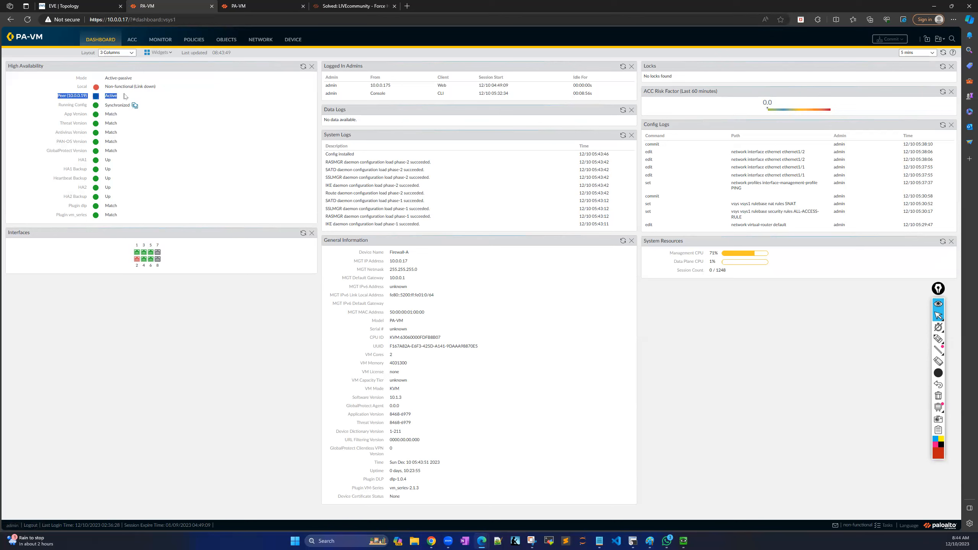
left_click(169, 150)
left_click(75, 8)
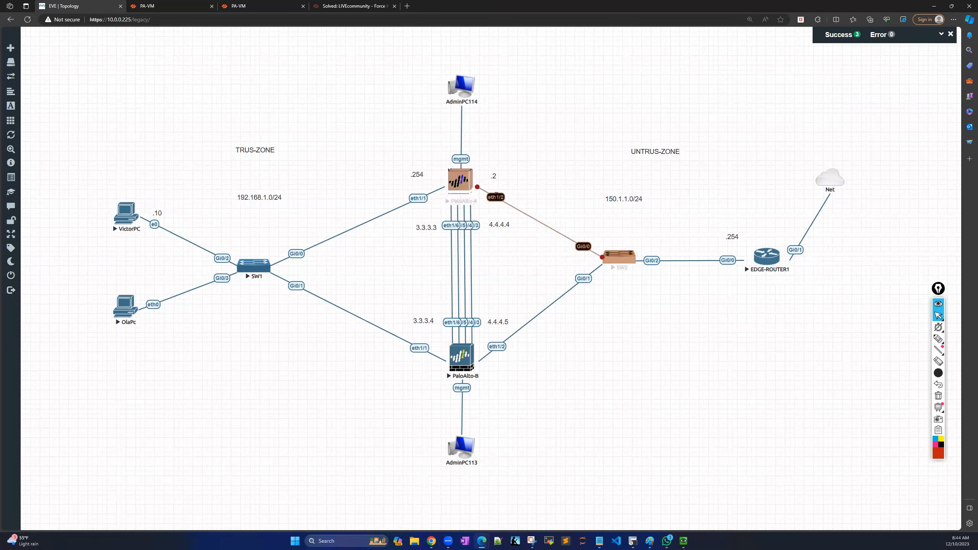
Resume the suspended eth1/2 link to SW2 and return to Firewall-A's dashboard.
right_click(497, 199)
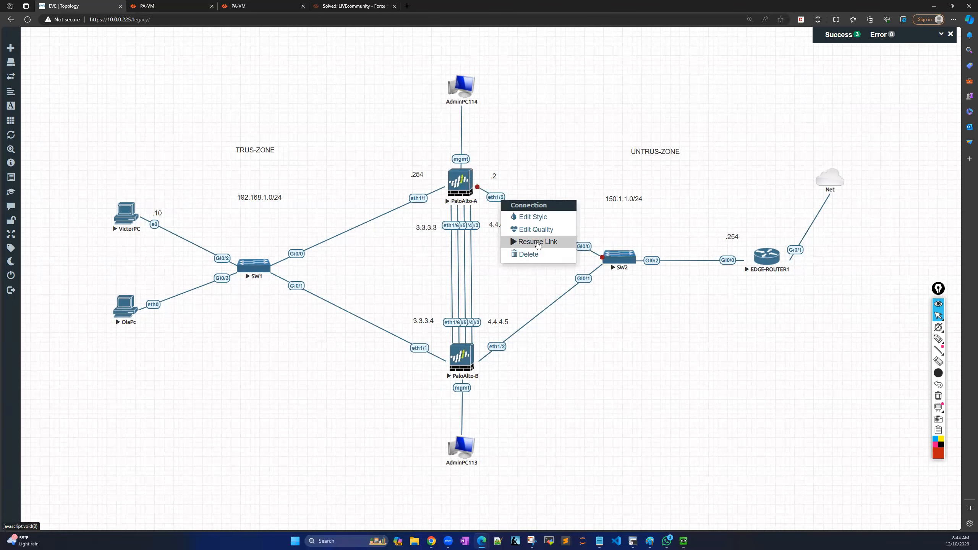
left_click(538, 242)
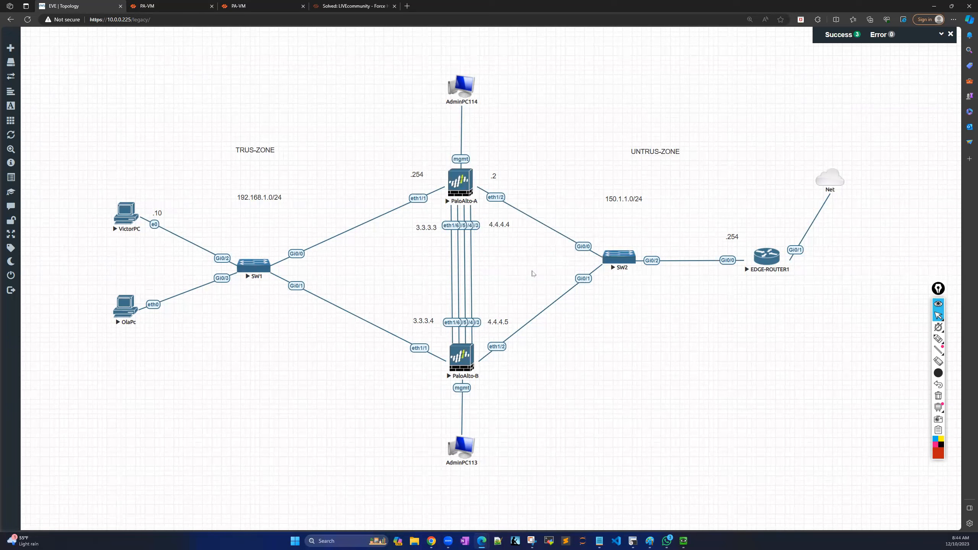
left_click(160, 10)
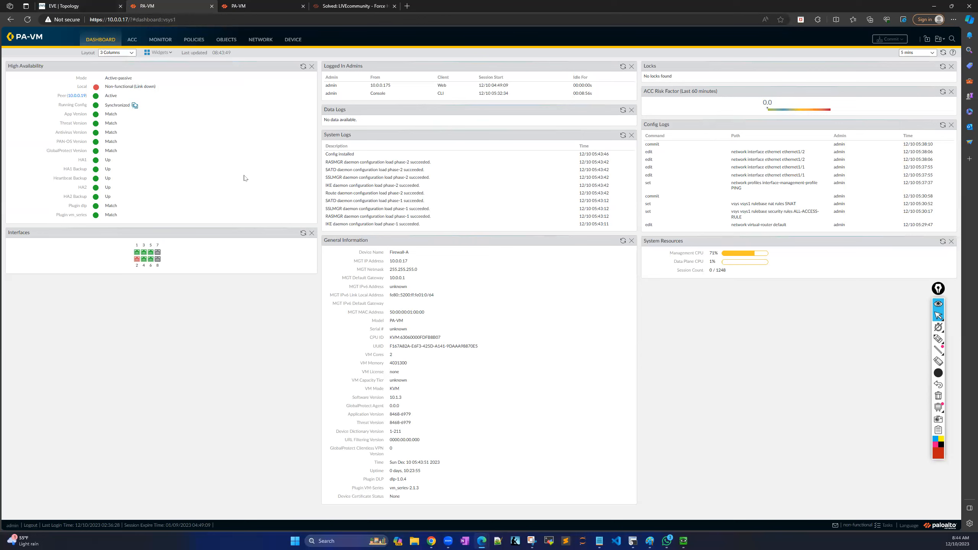
Refresh Firewall-A's HA widget, highlighting Local Passive and peer Active, then open Firewall-B's tab.
left_click(938, 338)
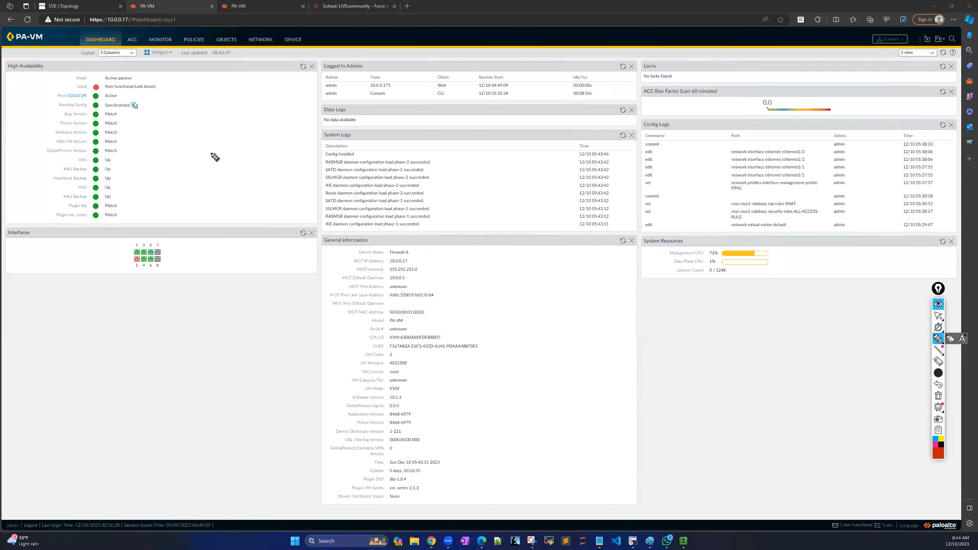
left_click(939, 316)
left_click(302, 67)
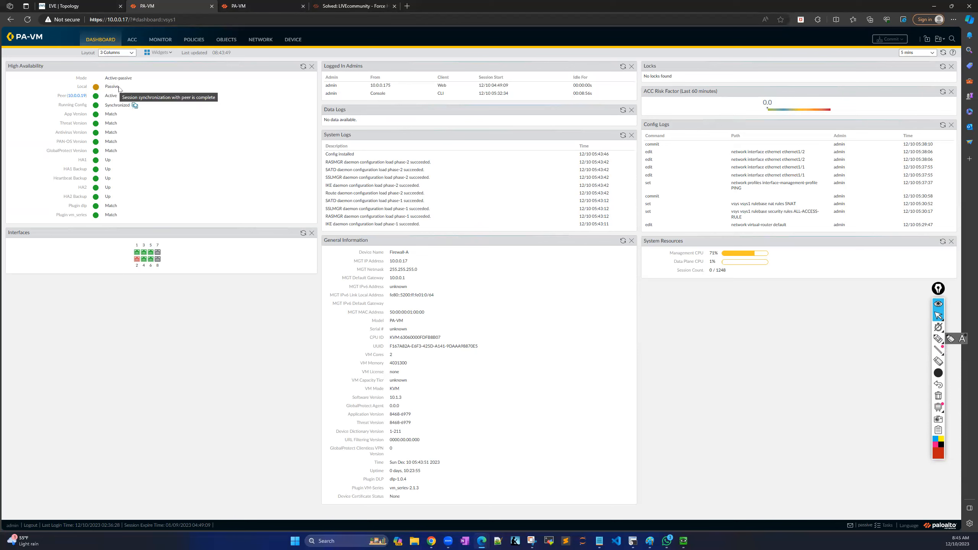
left_click_drag(118, 87, 78, 87)
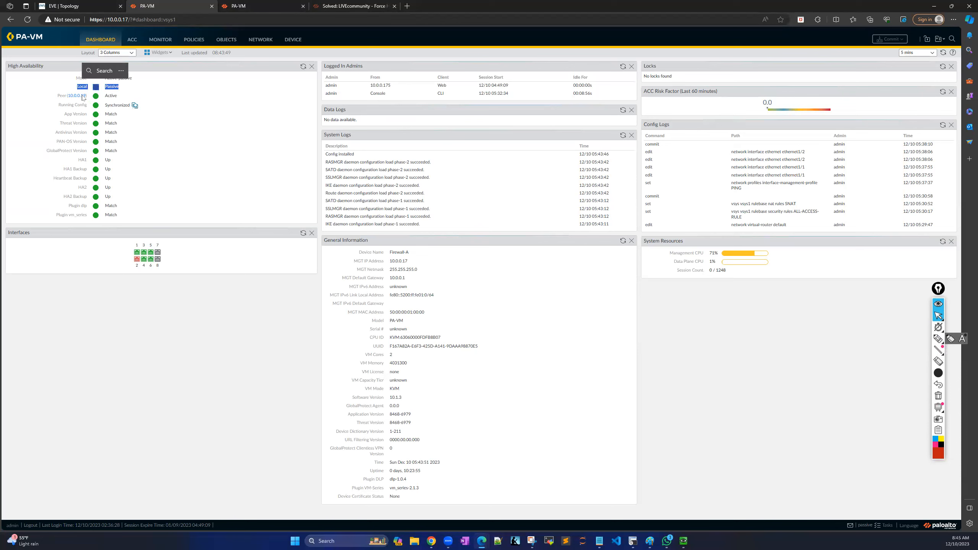
left_click(53, 97)
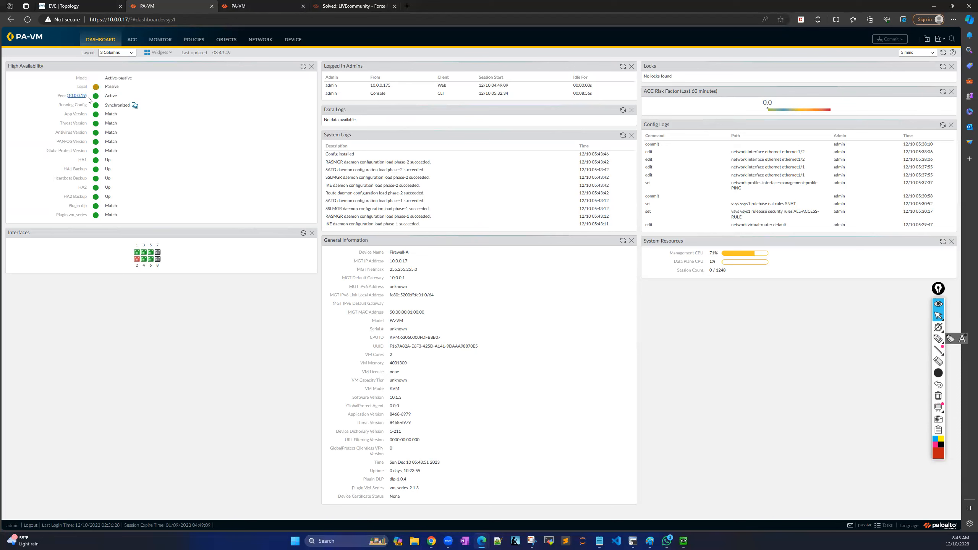
left_click(303, 66)
left_click_drag(118, 96, 99, 96)
left_click_drag(120, 87, 107, 90)
left_click(303, 66)
left_click(256, 7)
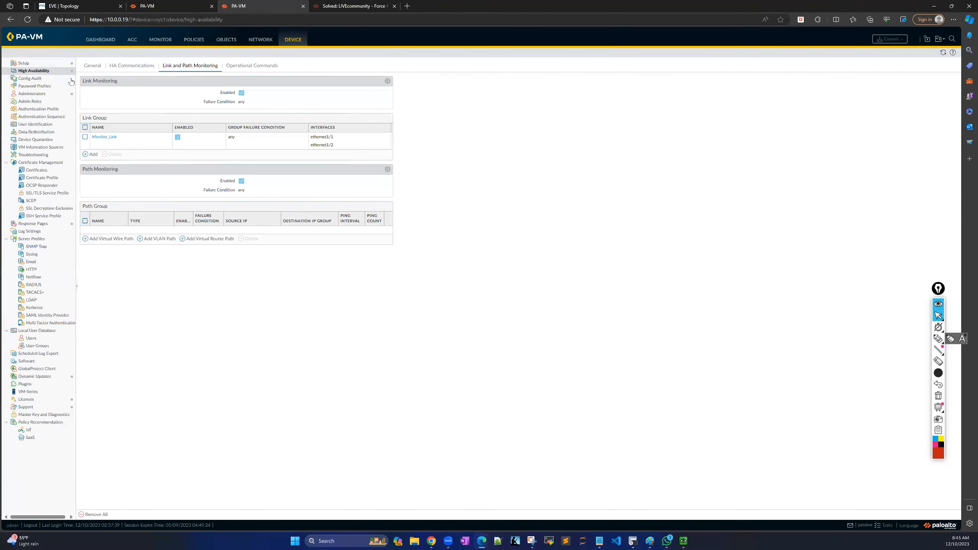
Refresh Firewall-B's dashboard HA widget to confirm it is now Active.
left_click(102, 40)
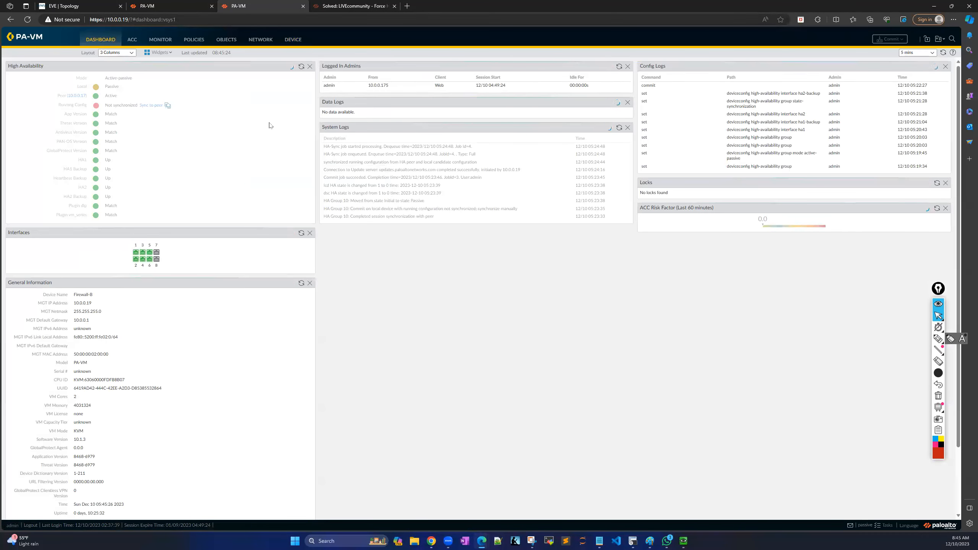
left_click(302, 67)
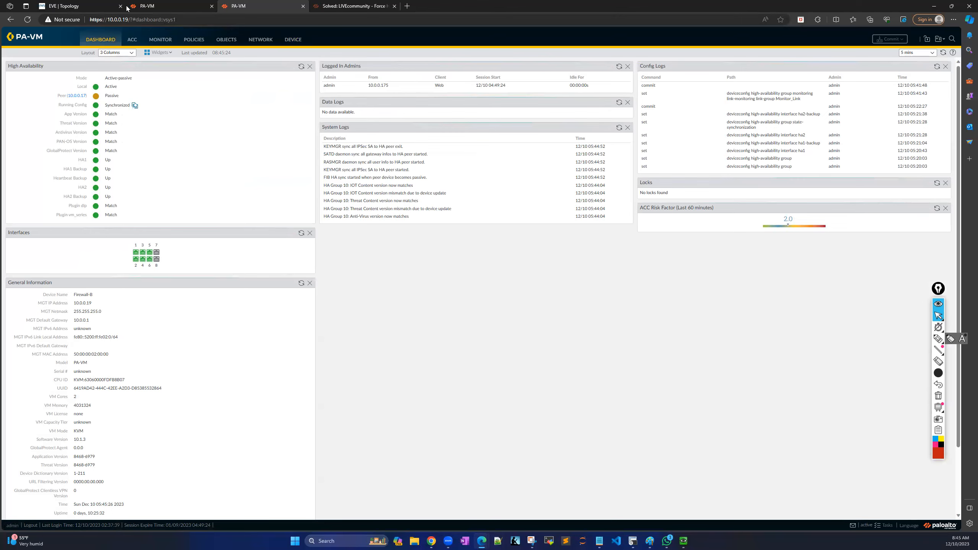
left_click(168, 7)
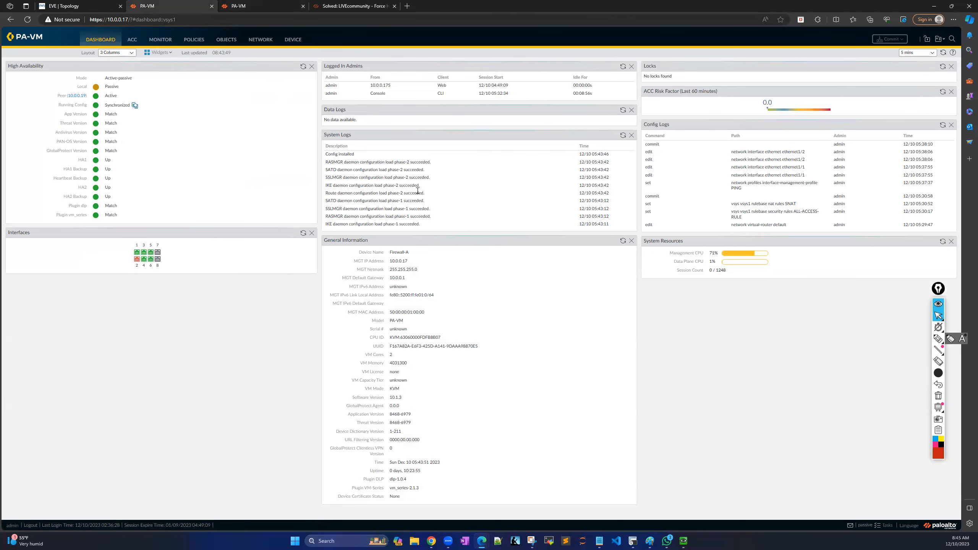
Check VictorPC's ping console in EVE-NG, then return to Firewall-A's dashboard.
left_click(100, 8)
left_click(121, 219)
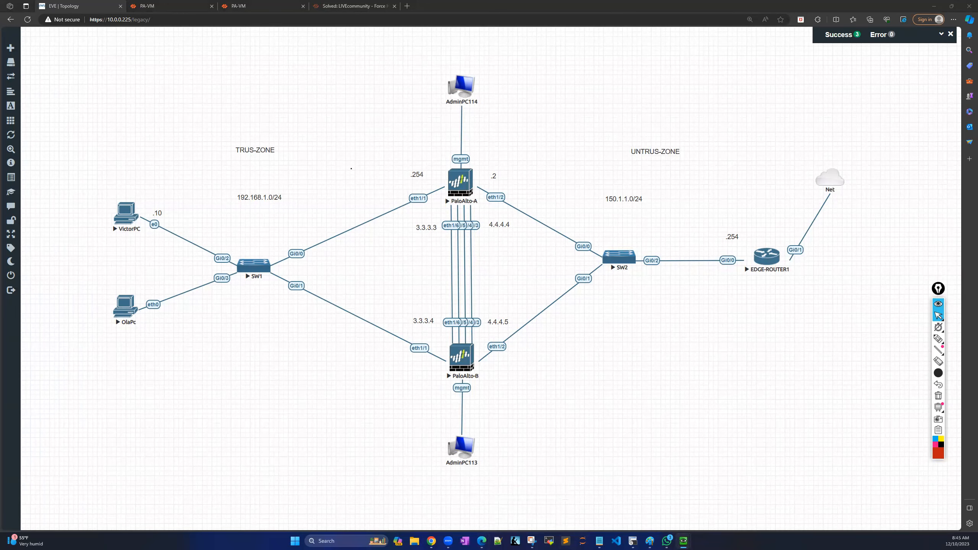
left_click(168, 7)
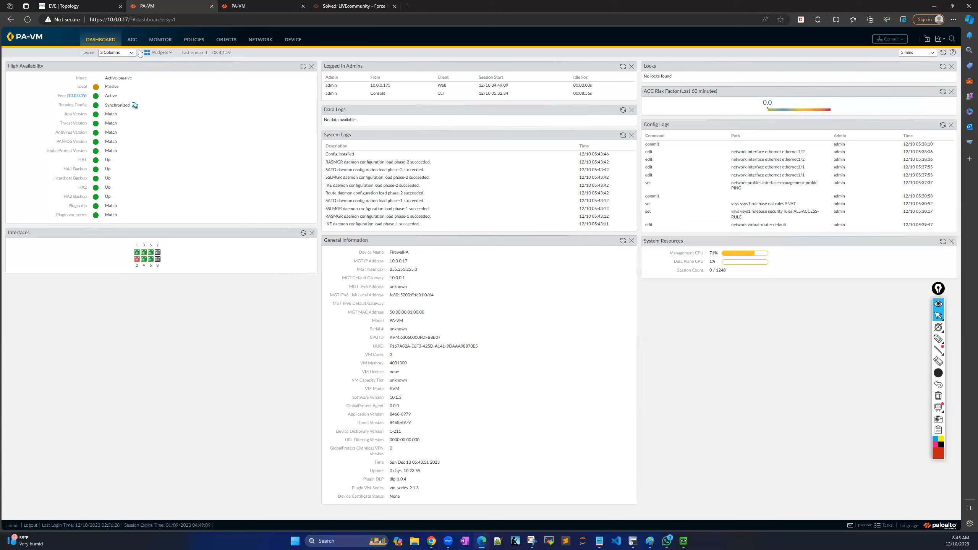
Go to Firewall-A's Device > High Availability Operational Commands tab.
left_click(293, 40)
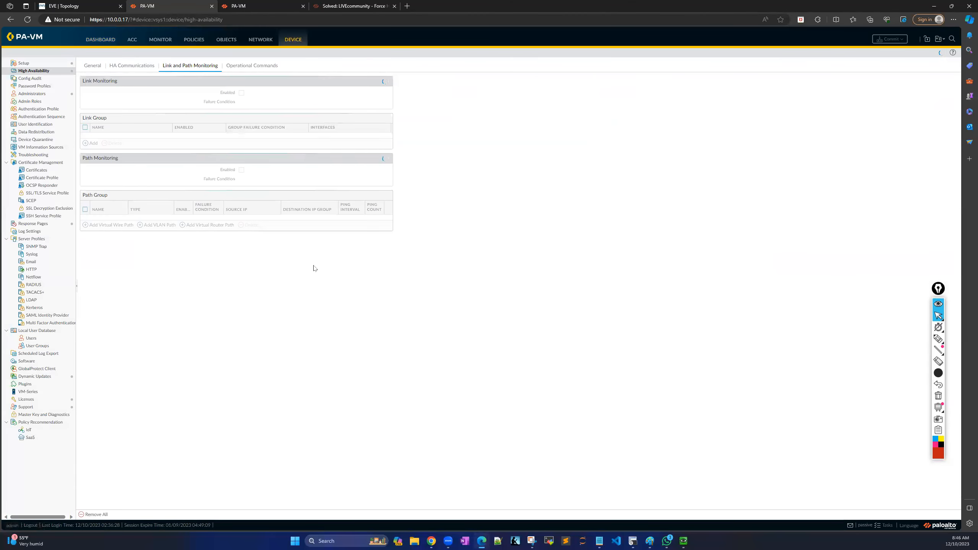
left_click(938, 339)
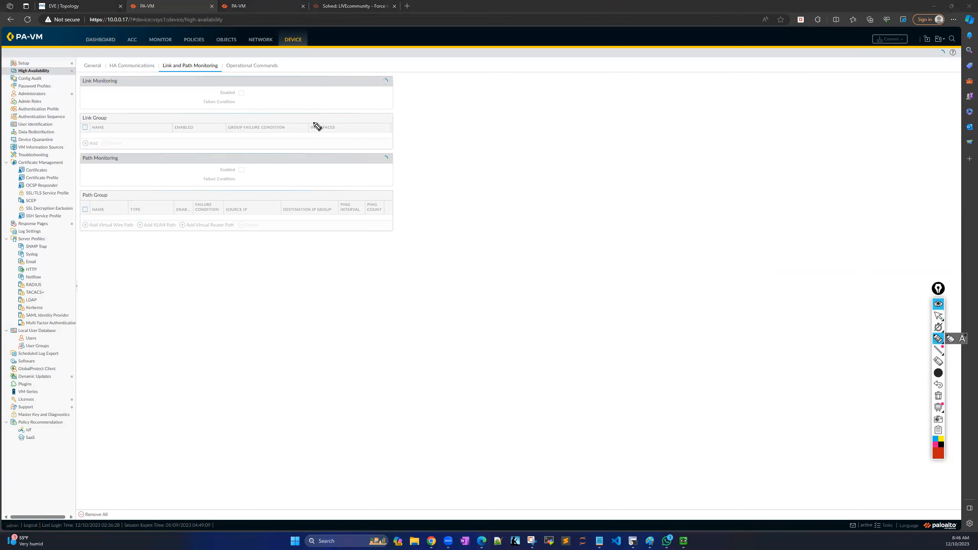
mouse_move(270, 58)
left_mouse_down()
mouse_move(236, 54)
mouse_move(221, 86)
mouse_move(295, 70)
mouse_move(263, 54)
left_mouse_up()
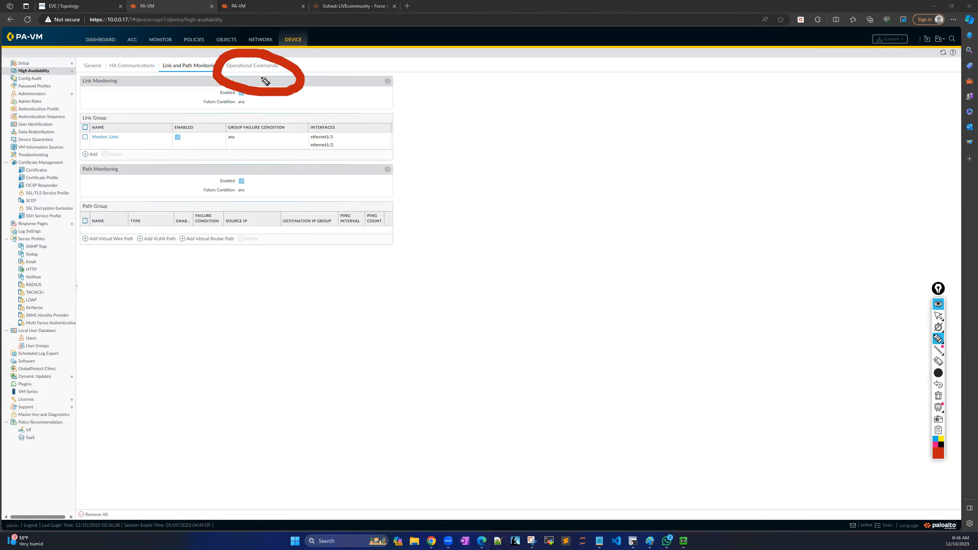
left_click(937, 315)
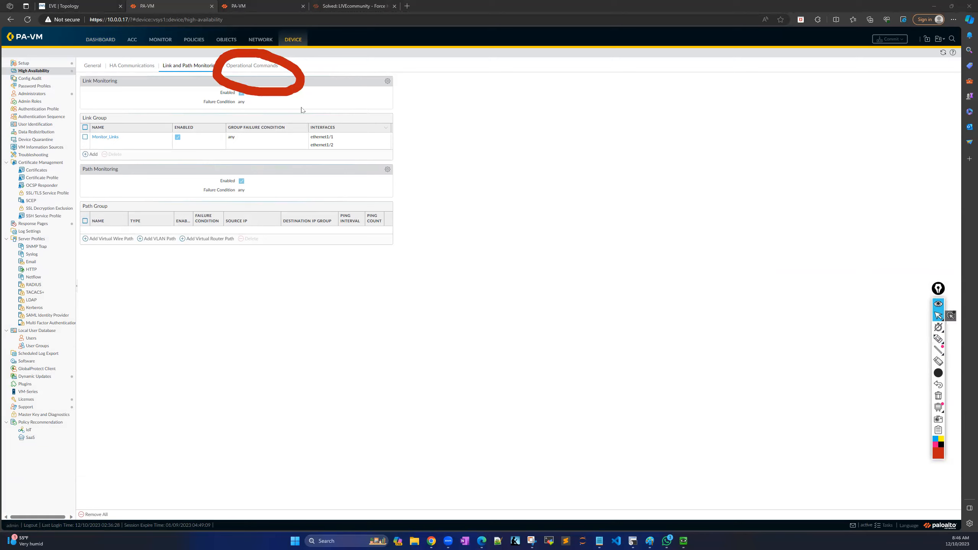
left_click(939, 396)
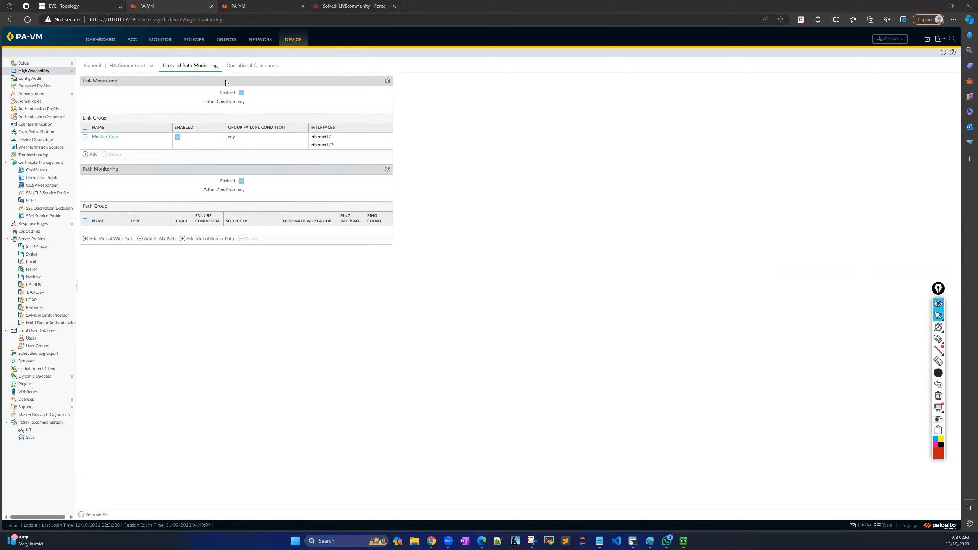
left_click(252, 66)
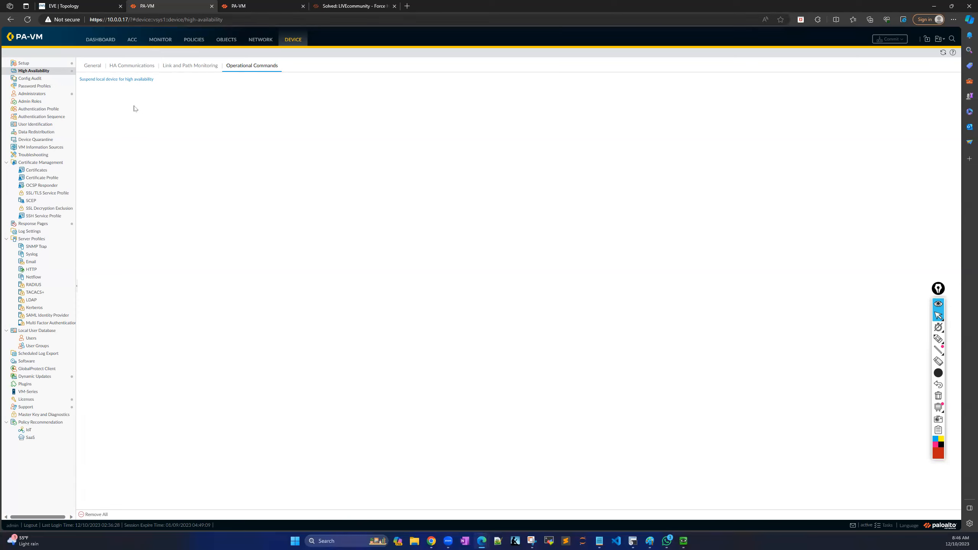
Suspend Firewall-A from HA, then view Election Settings and cancel without changes.
left_click(112, 80)
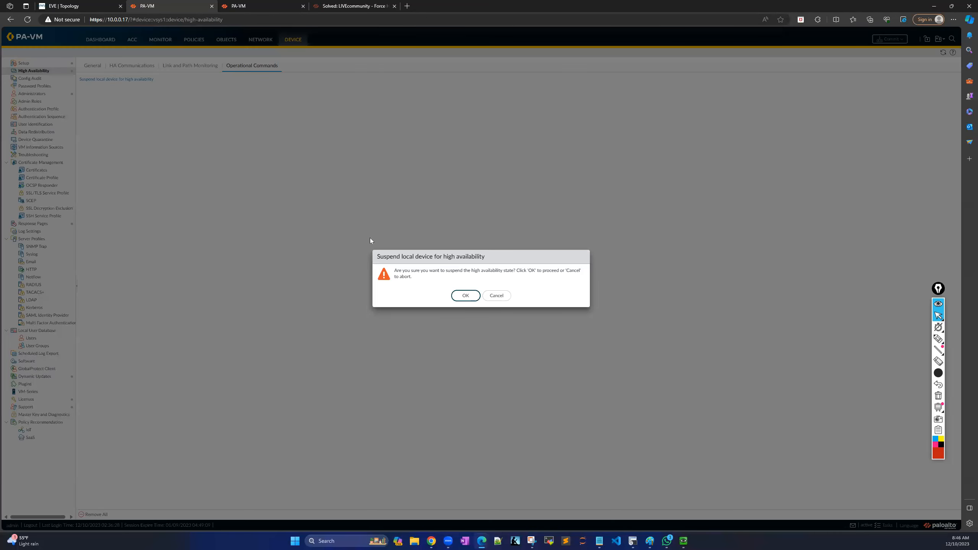
left_click(465, 296)
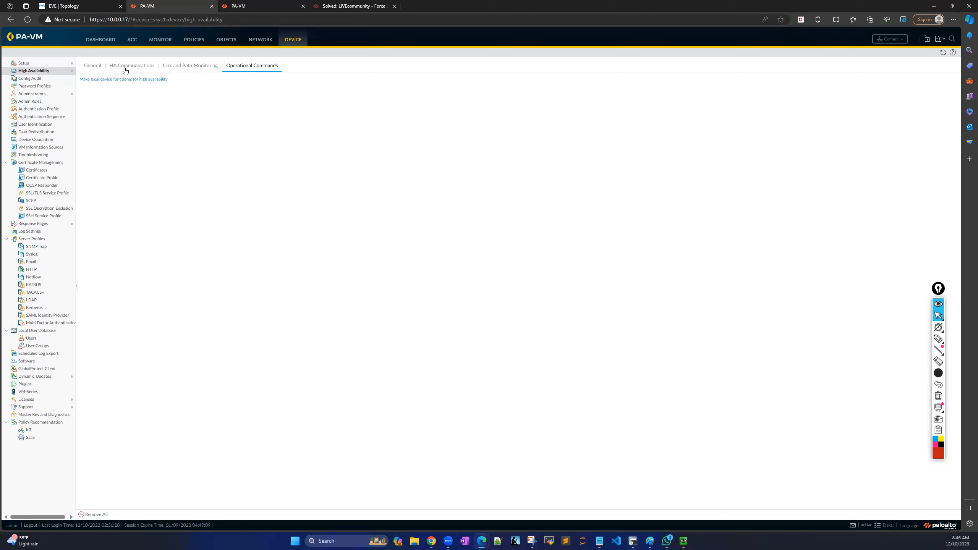
left_click(93, 66)
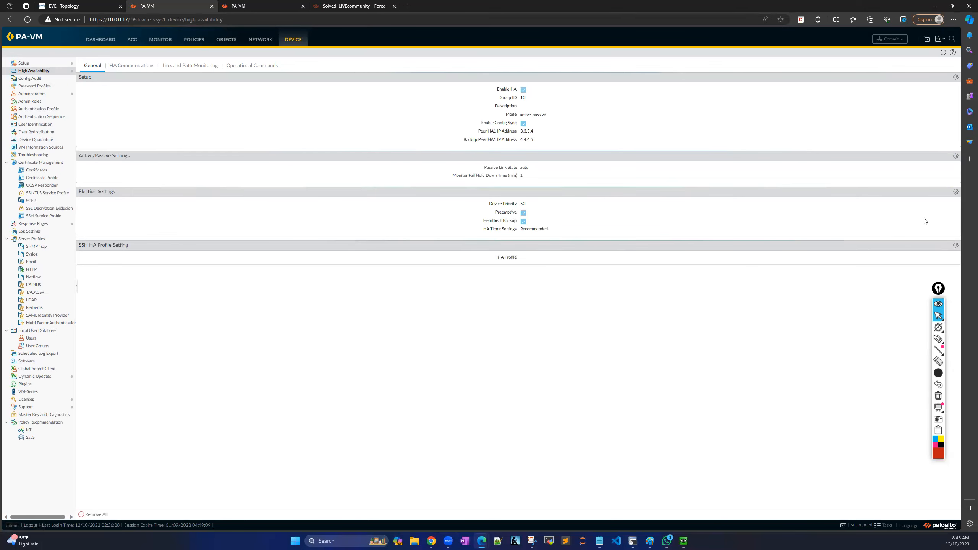
left_click(957, 192)
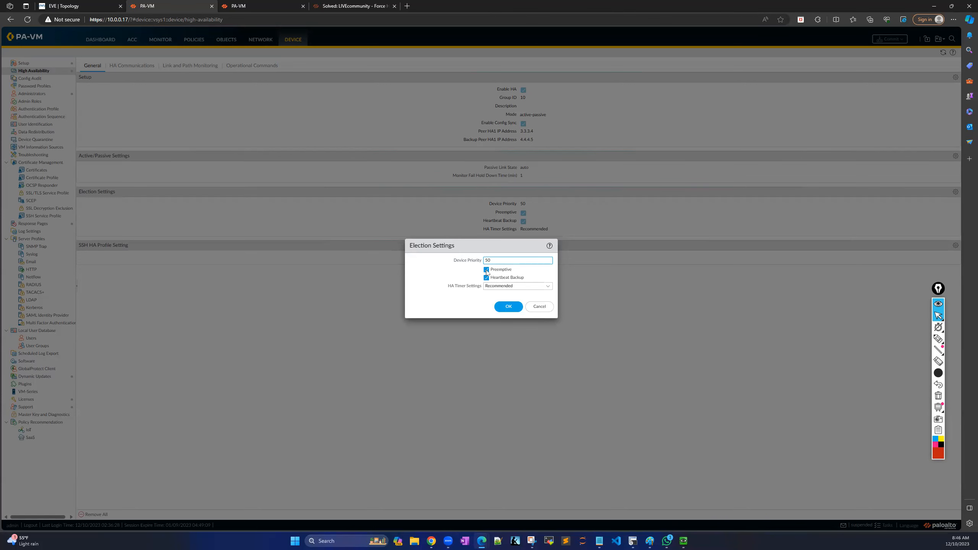
left_click(541, 308)
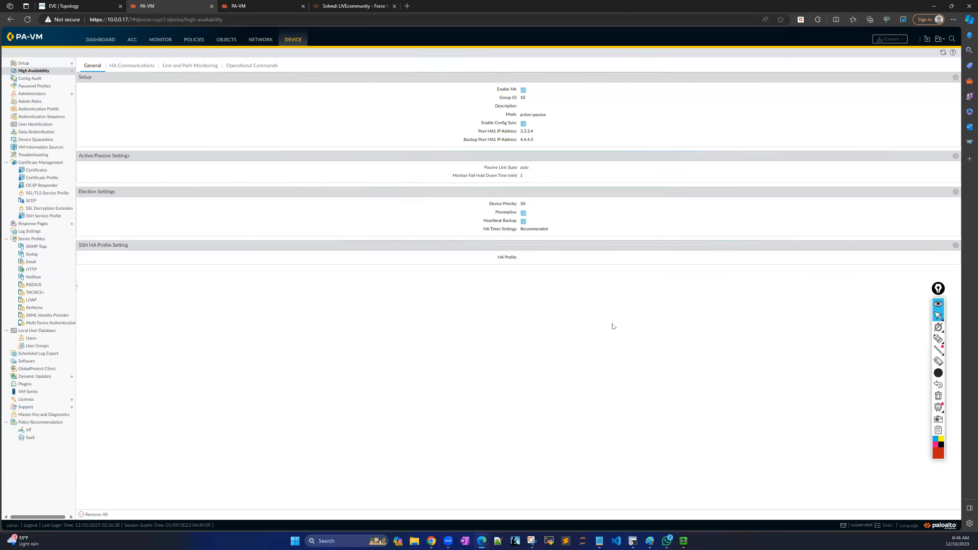
Glance at the EVE topology and come back to Firewall-A's HA page.
left_click(91, 8)
left_click(178, 8)
left_click(94, 8)
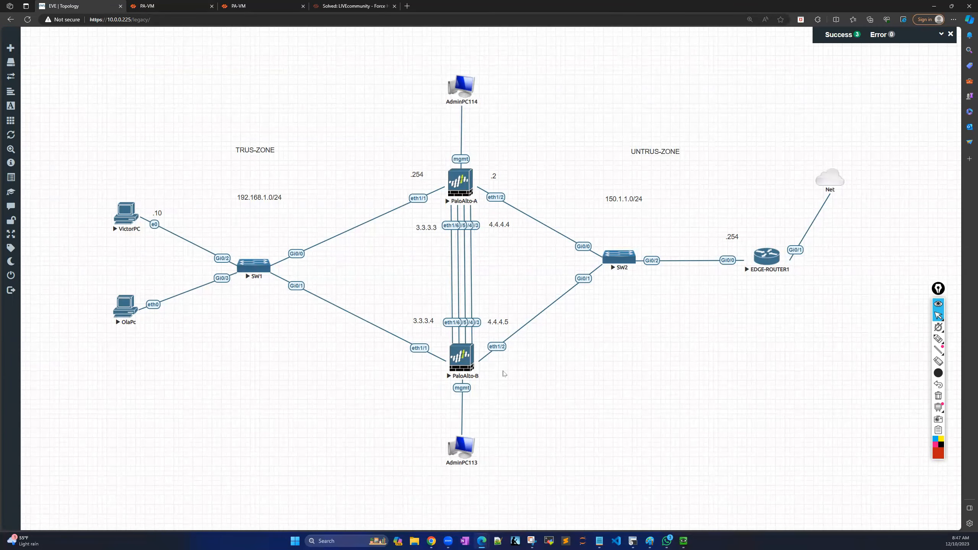
left_click(178, 8)
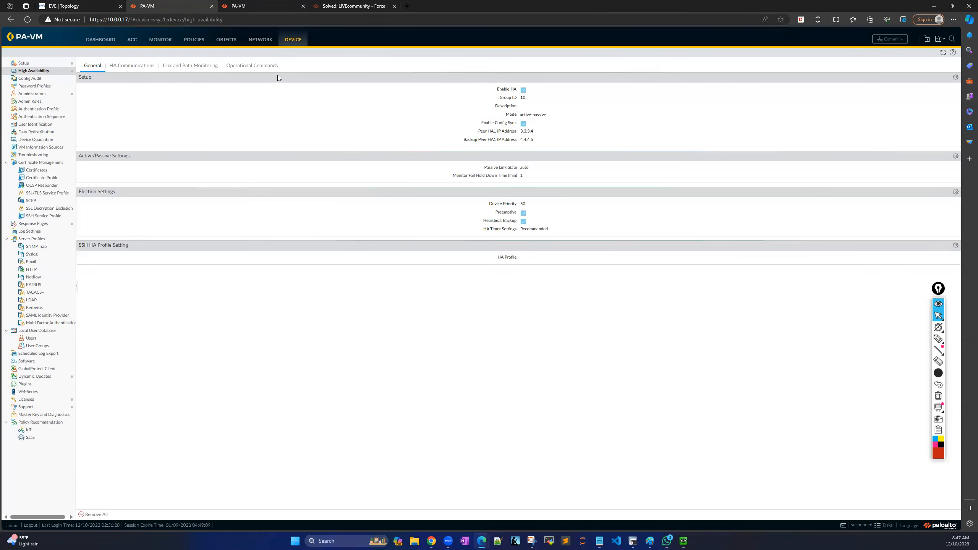
Make the local firewall functional for high availability again and go to the dashboard.
left_click(254, 66)
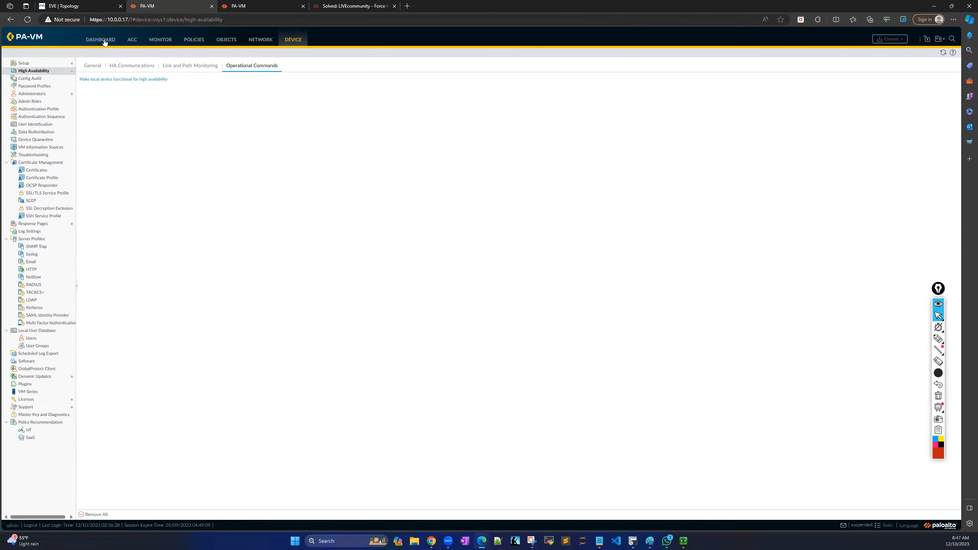
left_click(84, 10)
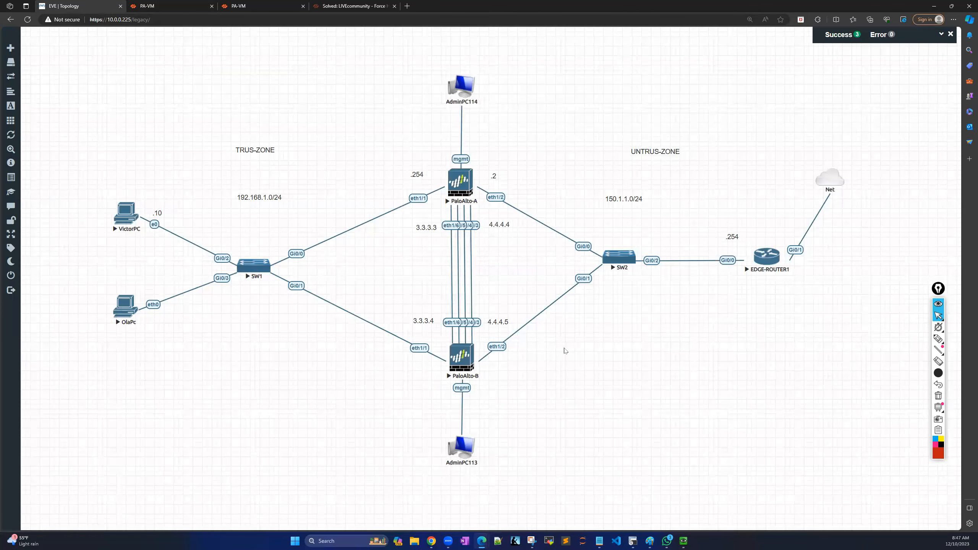
left_click(175, 8)
left_click(73, 10)
left_click(166, 9)
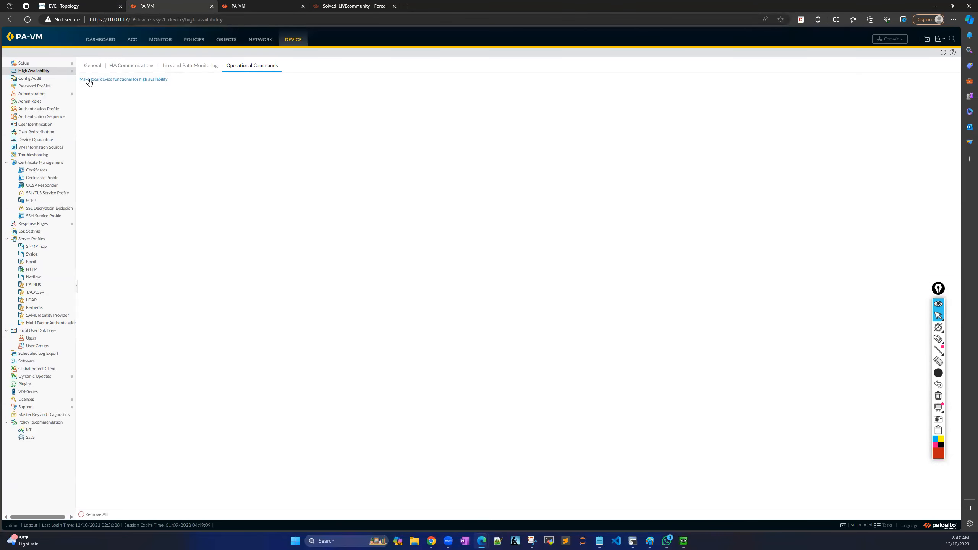
left_click(136, 80)
left_click(95, 42)
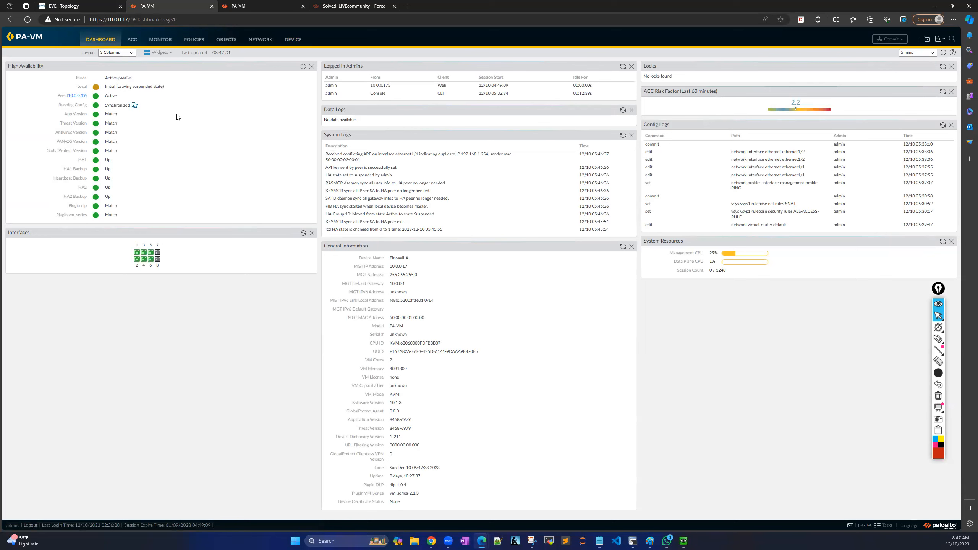
Highlight the HA widget's local Initial state and peer Active, then switch to the EVE topology.
left_click(938, 339)
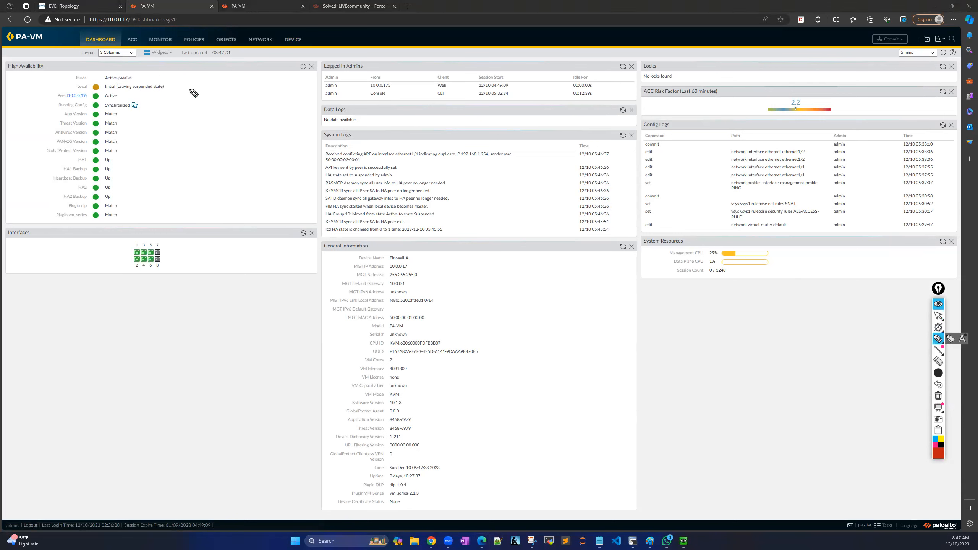
left_click_drag(58, 70, 181, 78)
mouse_move(26, 92)
left_mouse_down()
mouse_move(28, 101)
mouse_move(51, 94)
left_mouse_up()
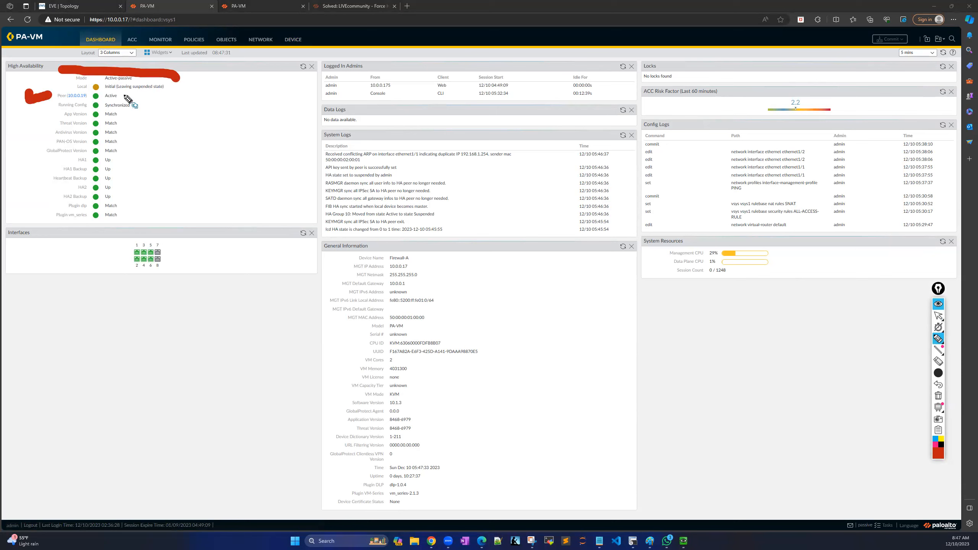
left_click_drag(124, 97, 177, 98)
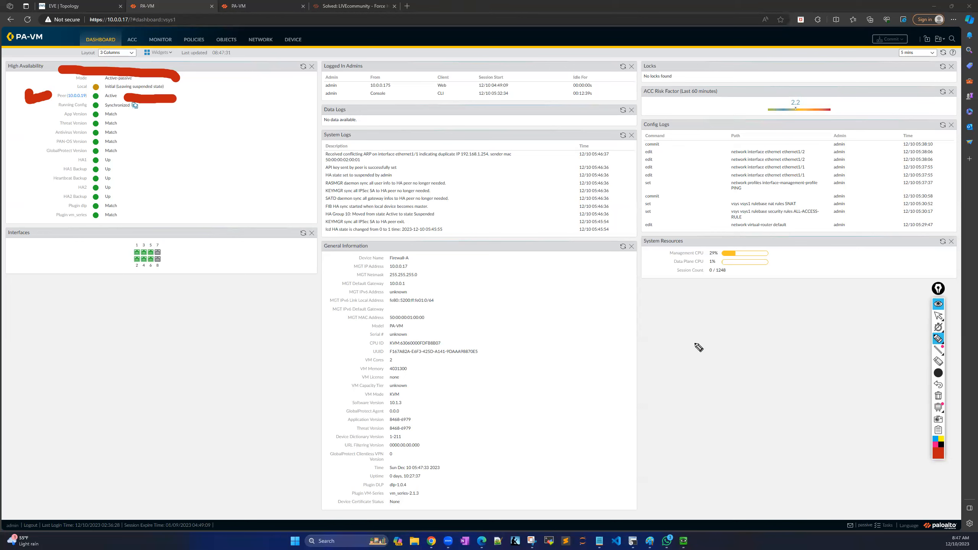
mouse_move(935, 339)
left_click(937, 316)
left_click(938, 396)
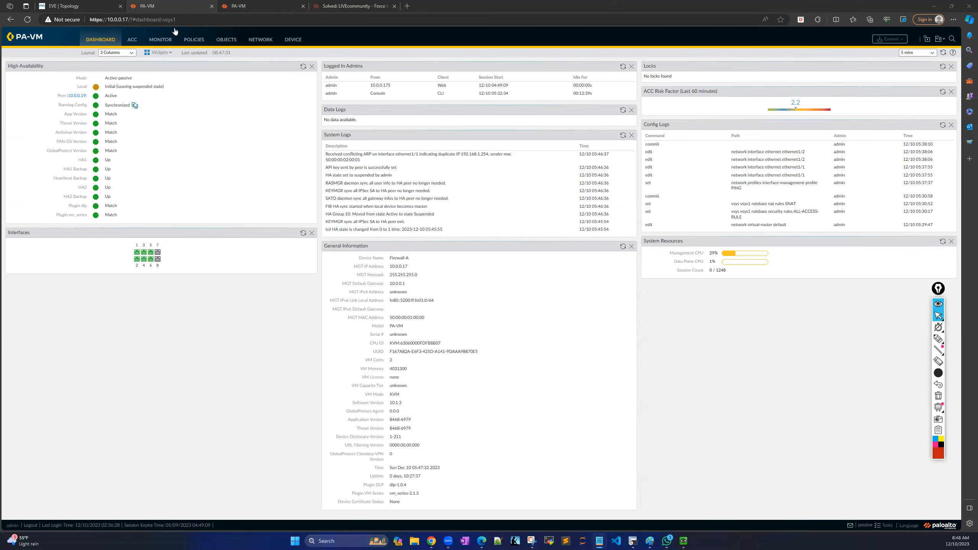
key("ctrl+1")
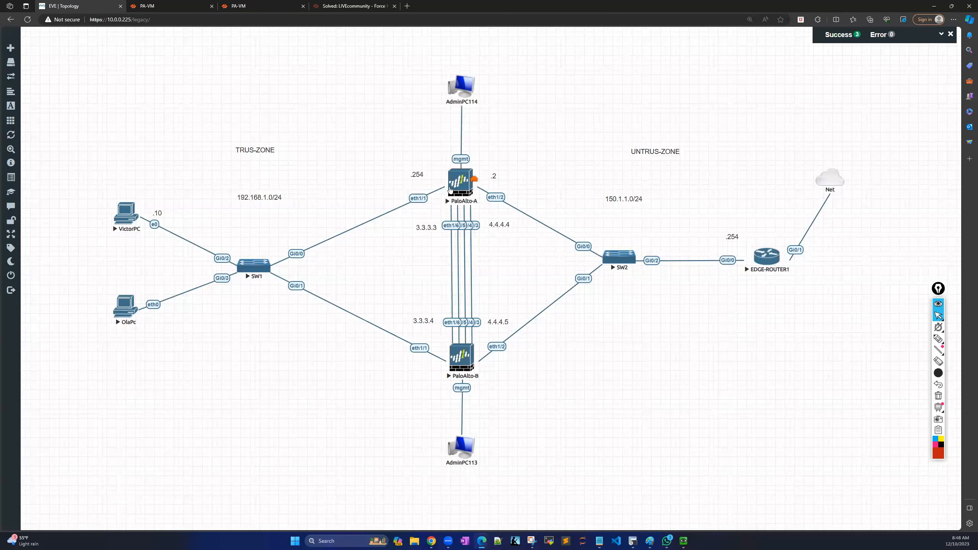
Bring the PaloAlto-A SecureCRT terminal session to the front from the taskbar.
left_click(633, 541)
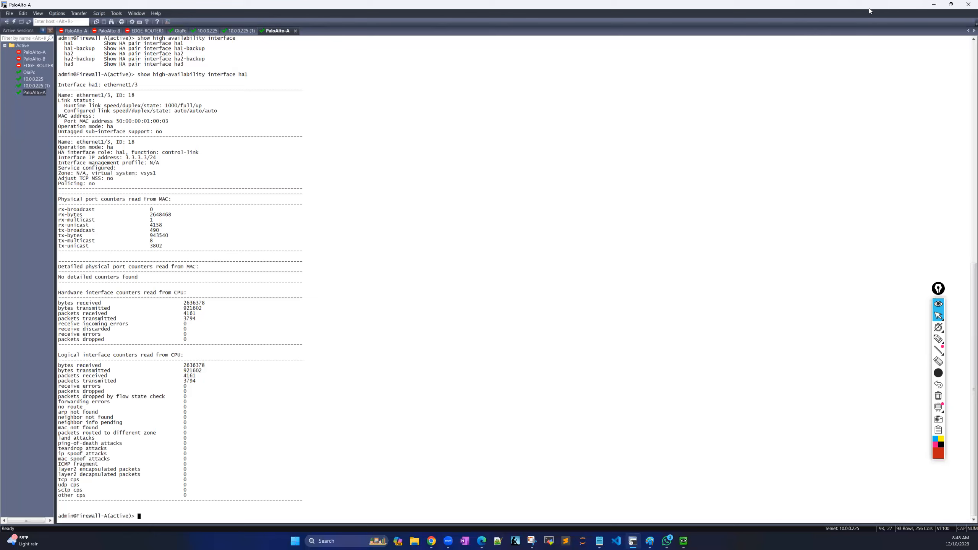
Resize and reposition the SecureCRT window beside the EVE-NG topology, making it taller.
left_click_drag(828, 16, 693, 79)
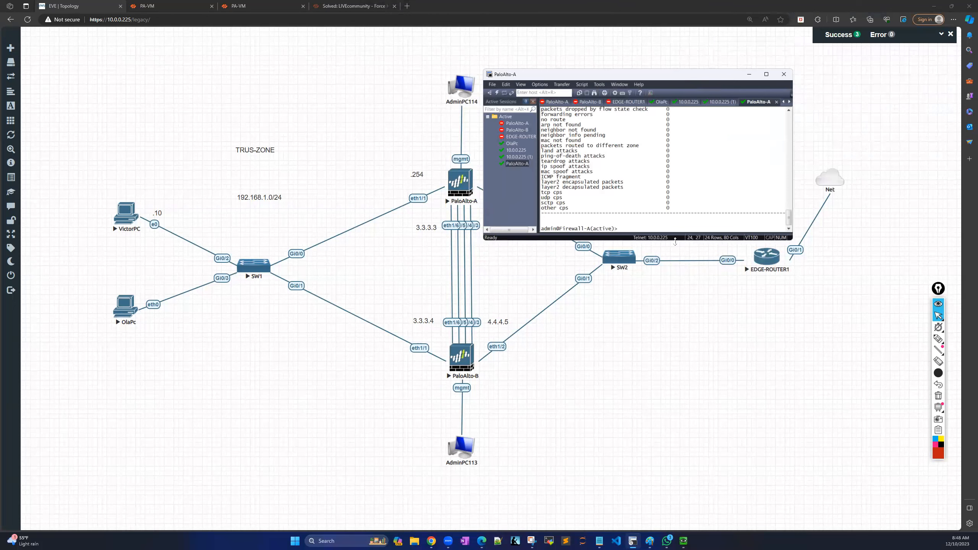
left_click_drag(675, 241, 675, 475)
left_click_drag(698, 70, 742, 28)
left_click_drag(838, 79, 936, 80)
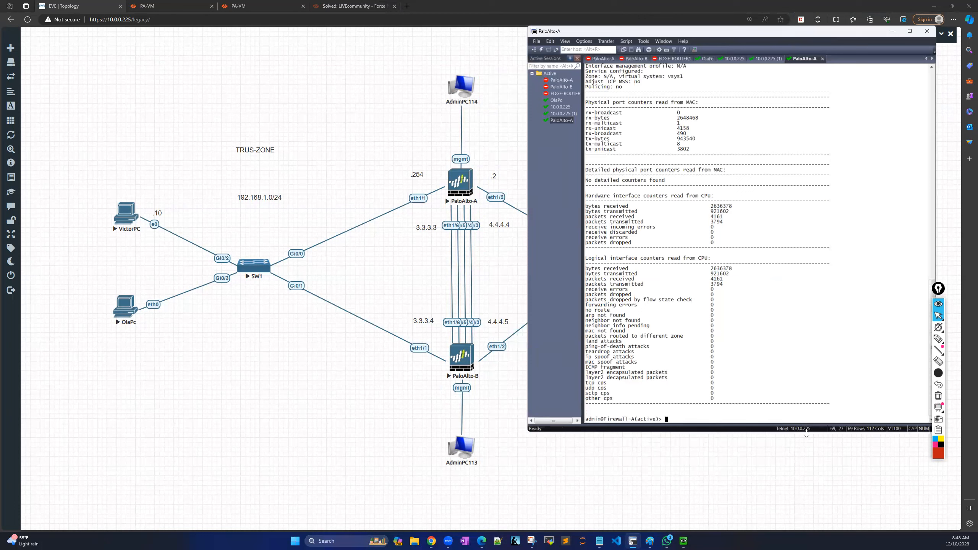
left_click_drag(807, 434, 806, 522)
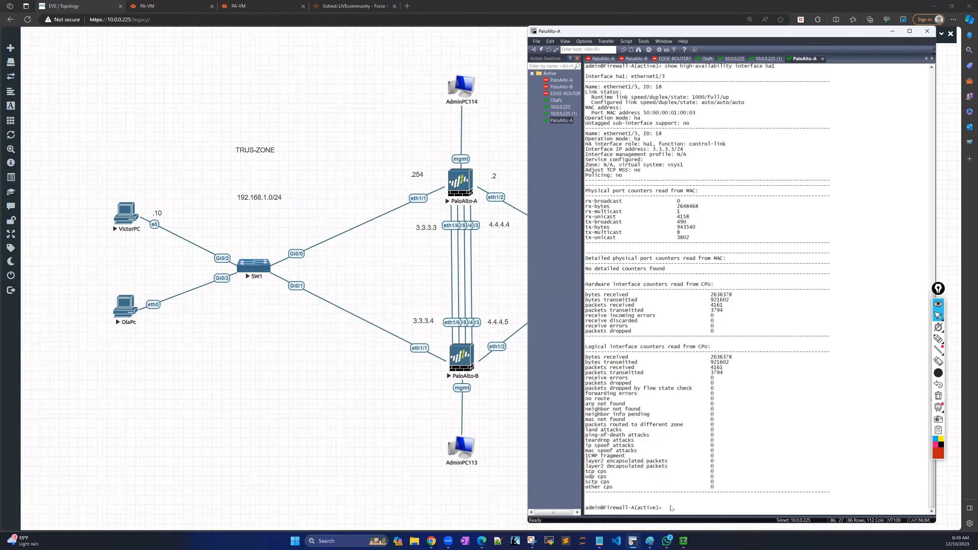
Suspend firewall A's HA with 'request high-availability state suspend'.
type("re")
key("Tab")
key("question")
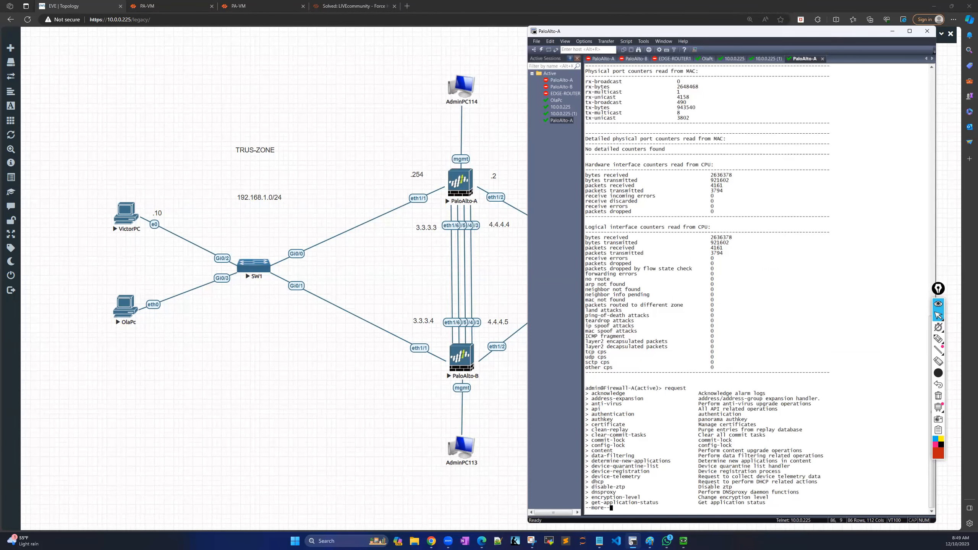
key("space")
key("space")
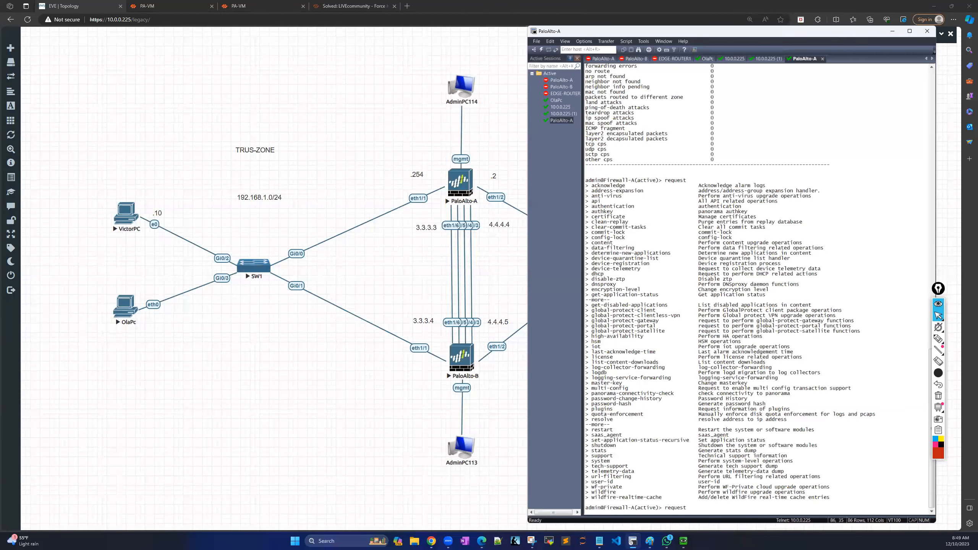
type("hi")
key("Tab")
type("sta")
key("Tab")
type("sus")
key("Tab")
key("Return")
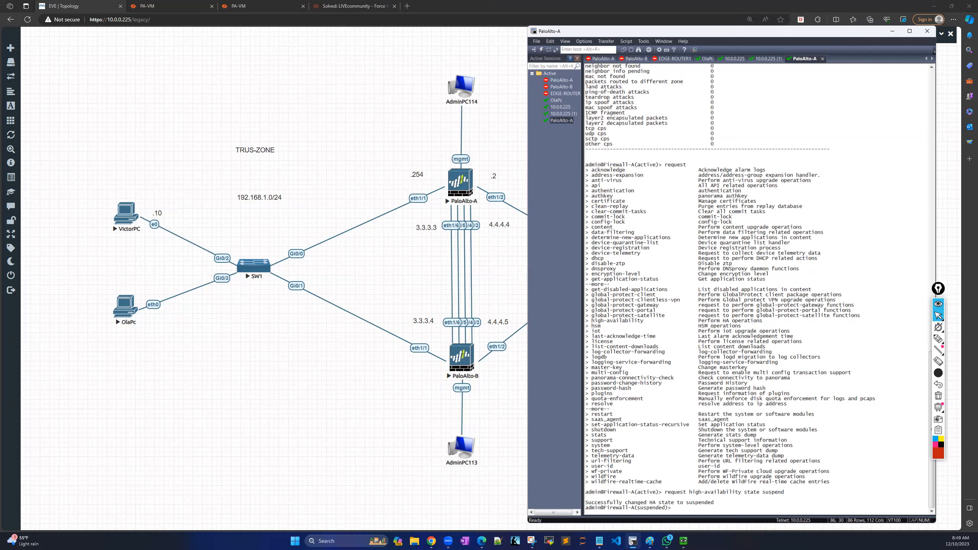
Restore firewall A with 'request high-availability state functional', then minimise SecureCRT.
key("Up")
key("BackSpace")
key("BackSpace")
key("BackSpace")
key("BackSpace")
key("BackSpace")
key("BackSpace")
type("fu")
key("Tab")
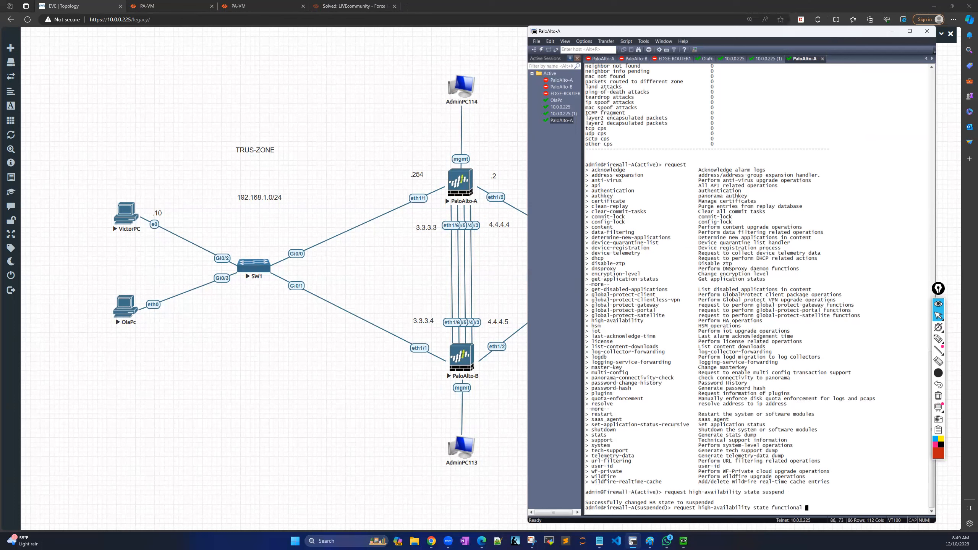
key("Return")
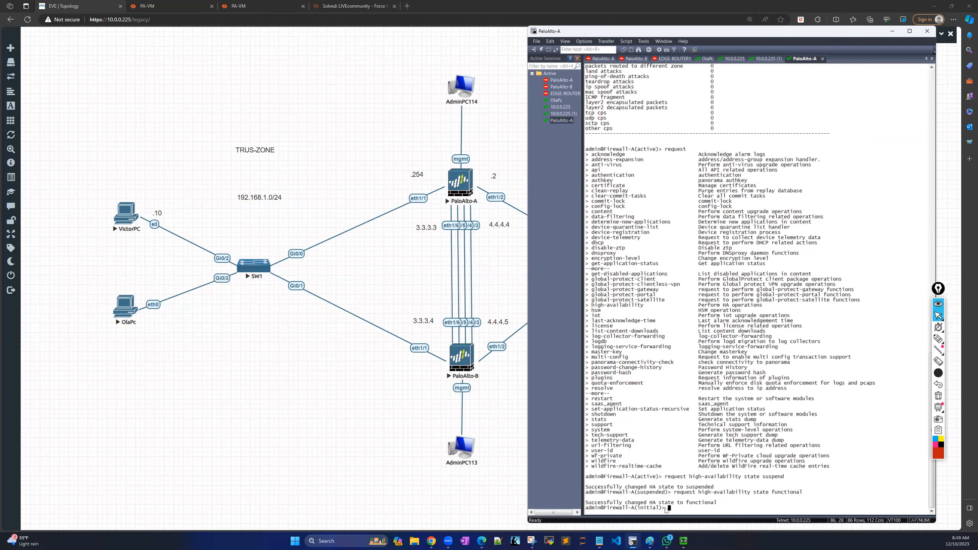
left_click(892, 31)
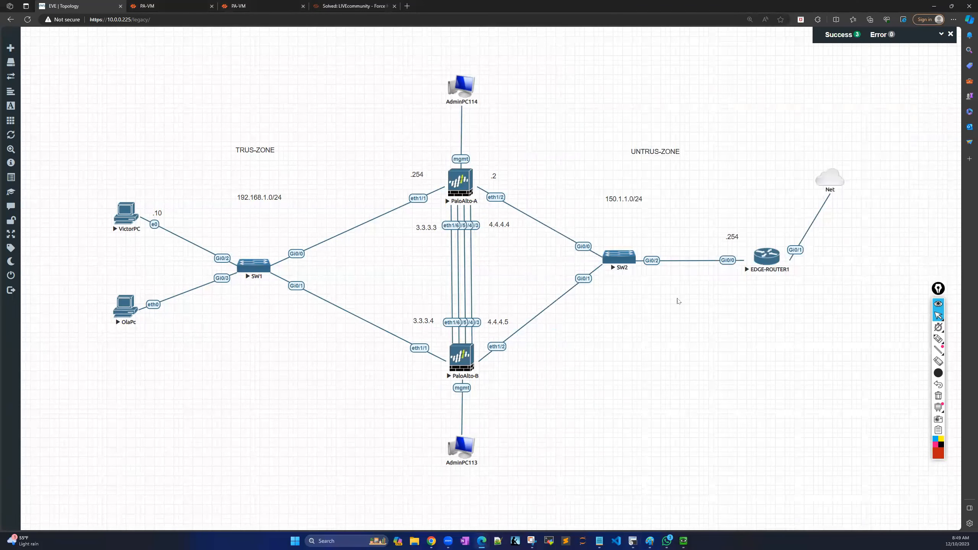